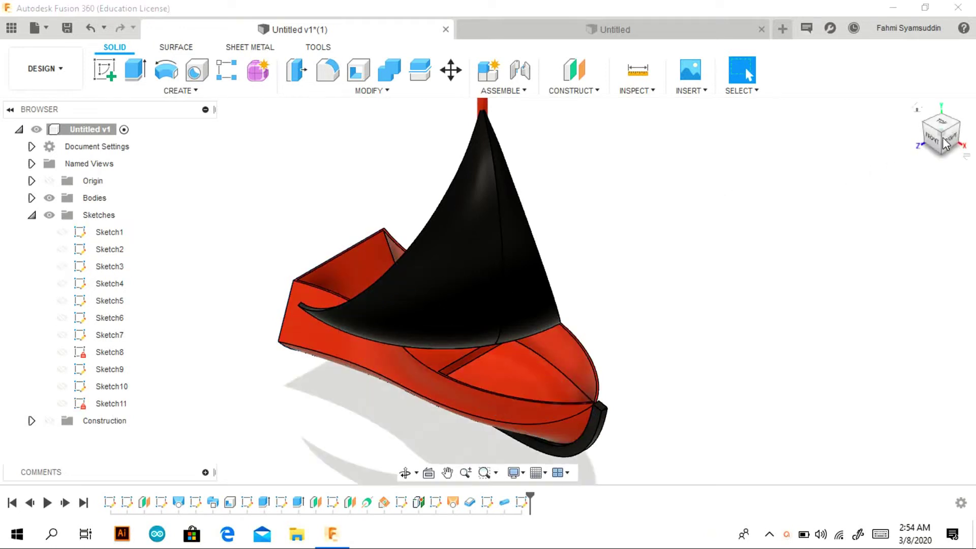
# Orbit the view from behind the boat around to a side view.
pyautogui.keyDown('shift'); pyautogui.moveTo(487, 290); pyautogui.dragTo(610, 290, button='middle'); pyautogui.keyUp('shift')
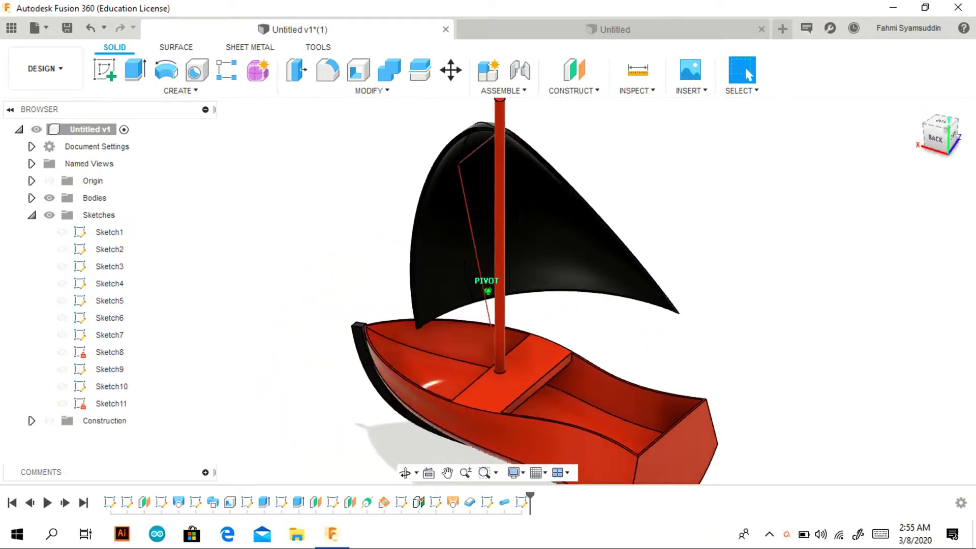
pyautogui.keyDown('shift'); pyautogui.moveTo(488, 290); pyautogui.dragTo(923, 131, button='middle'); pyautogui.keyUp('shift')
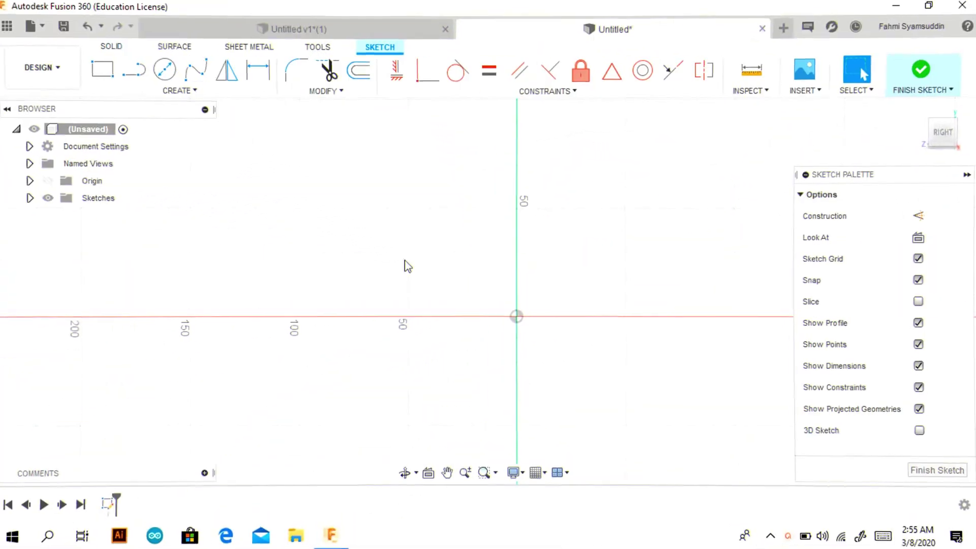
# Draw the half hull cross-section: a slanted bottom line, a 3-point arc and closing lines.
pyautogui.press('l')
pyautogui.click(516, 316)
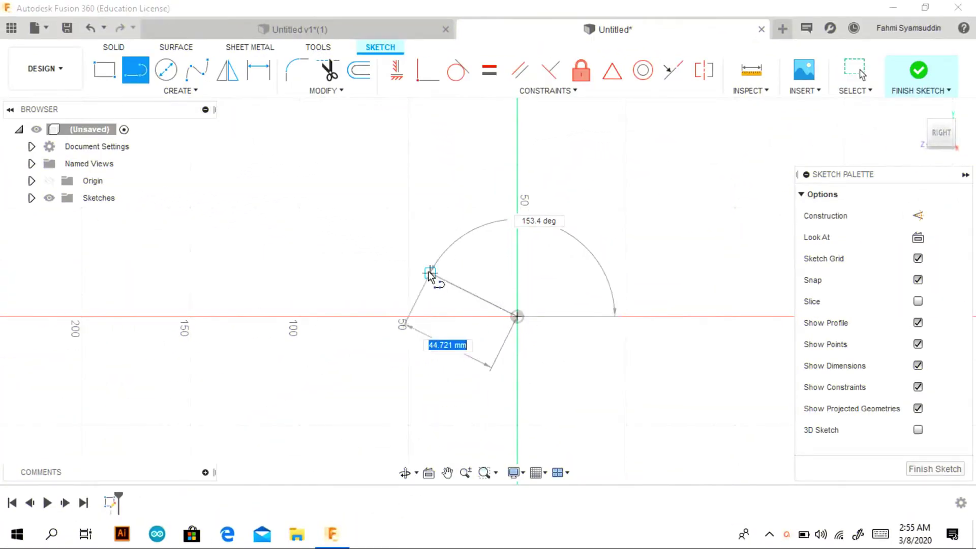
pyautogui.click(408, 294)
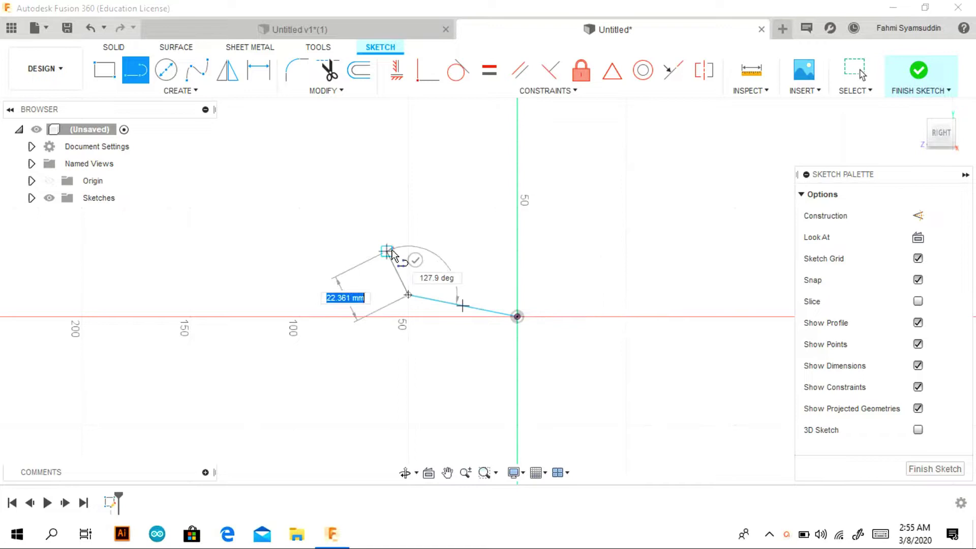
pyautogui.click(180, 91)
pyautogui.click(227, 162)
pyautogui.click(408, 294)
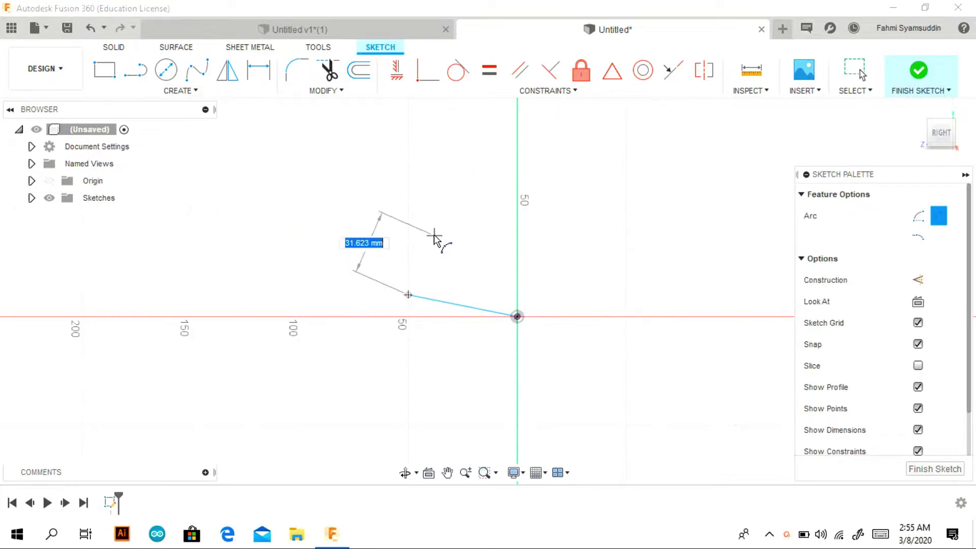
pyautogui.click(451, 207)
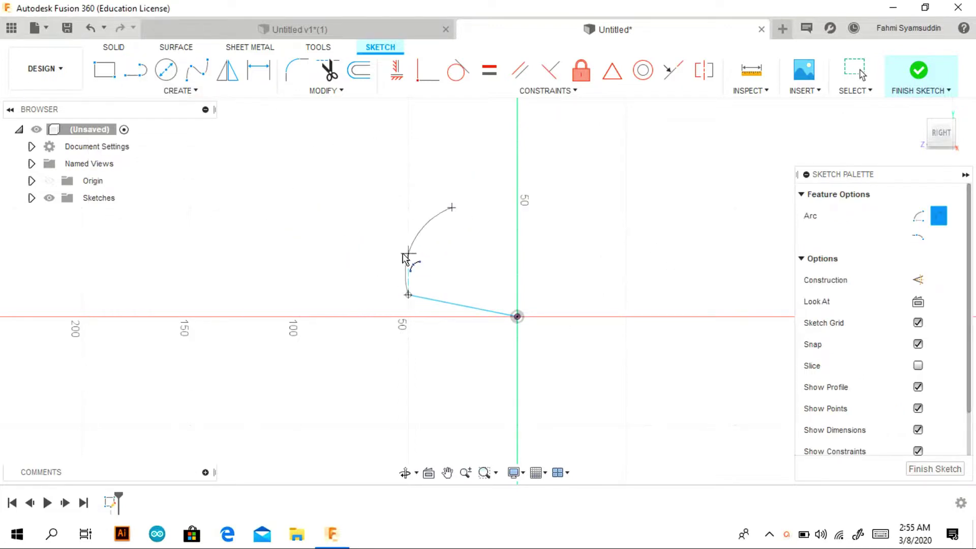
pyautogui.press('Escape')
pyautogui.click(517, 208)
pyautogui.click(517, 316)
# Mirror the four half-profile curves about the vertical centre line and finish the sketch.
pyautogui.click(227, 69)
pyautogui.moveTo(283, 109); pyautogui.dragTo(564, 356)
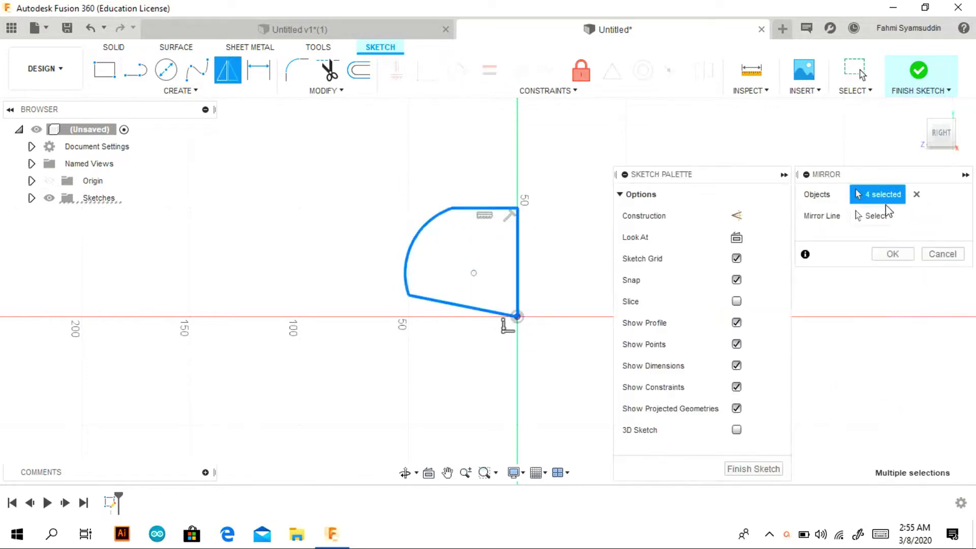
pyautogui.click(886, 214)
pyautogui.click(517, 265)
pyautogui.click(892, 254)
pyautogui.scroll(1, 451, 248)
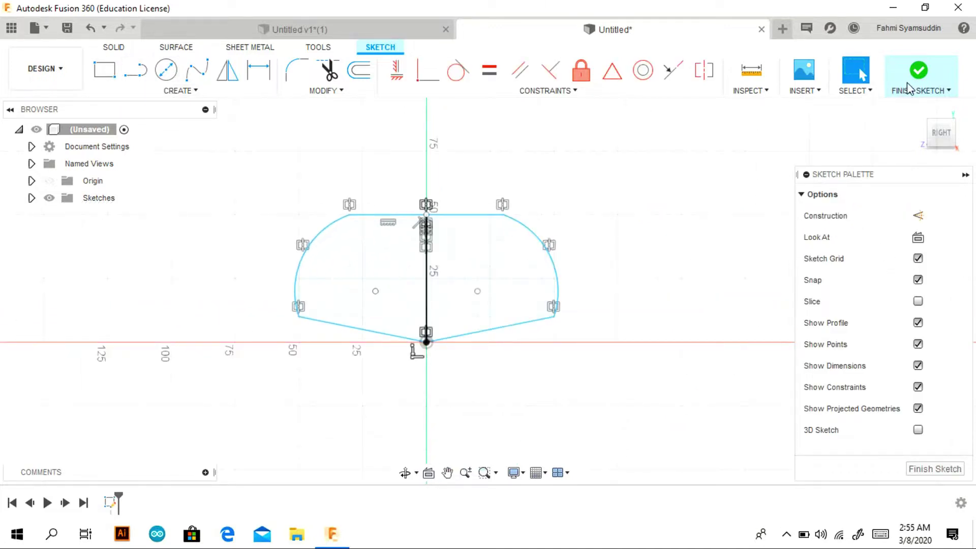
pyautogui.click(889, 93)
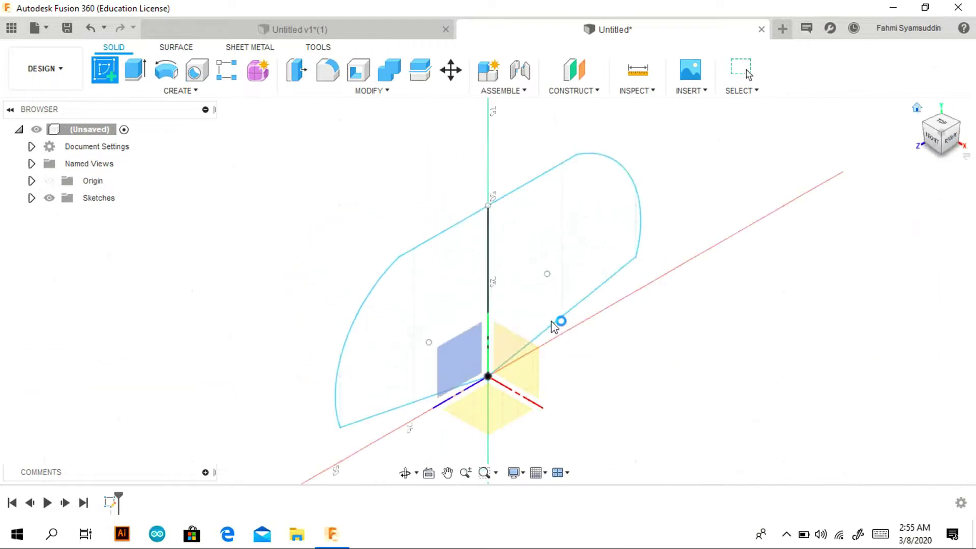
# On the front plane, draw a horizontal deck line and a keel spline from the origin.
pyautogui.click(540, 372)
pyautogui.press('l')
pyautogui.click(299, 258)
pyautogui.click(658, 259)
pyautogui.press('Escape')
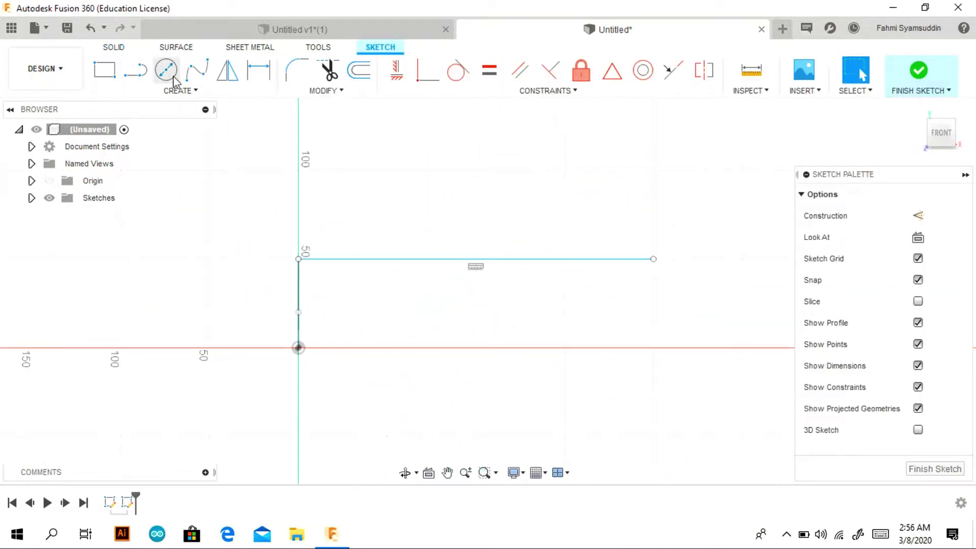
pyautogui.click(197, 70)
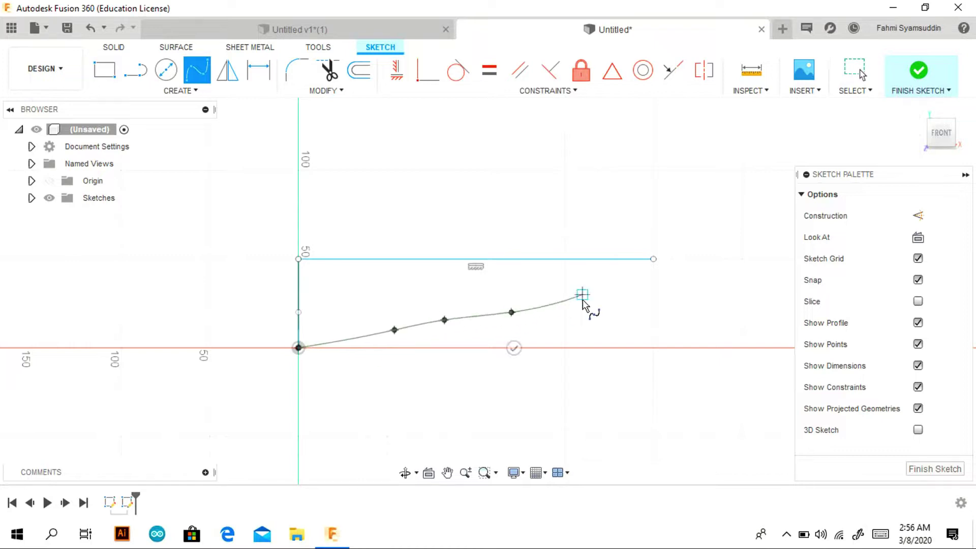
pyautogui.press('Return')
# Drag the keel spline's fit points into a smooth S-curve and finish the sketch.
pyautogui.moveTo(395, 330); pyautogui.dragTo(382, 343)
pyautogui.moveTo(444, 319); pyautogui.dragTo(440, 330)
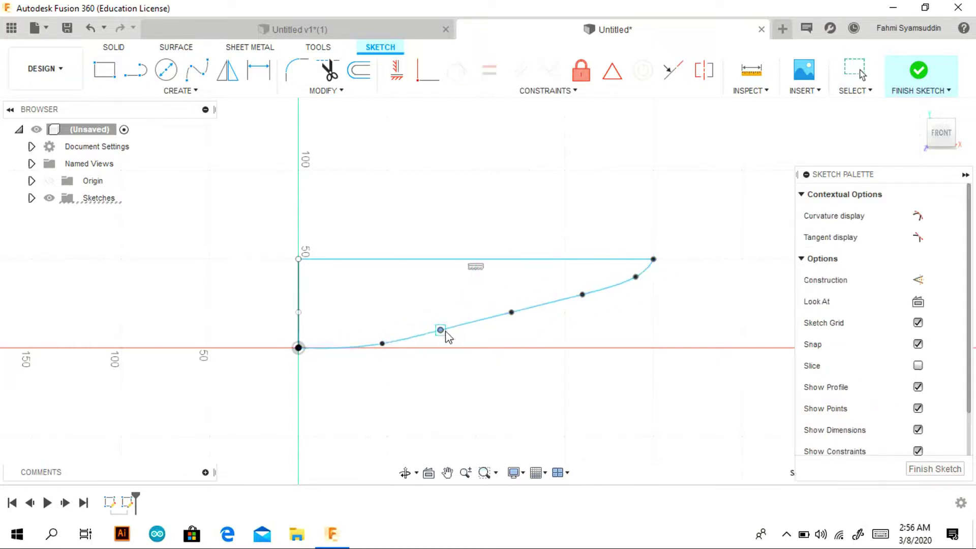
pyautogui.moveTo(510, 312); pyautogui.dragTo(528, 330)
pyautogui.moveTo(583, 295); pyautogui.dragTo(583, 323)
pyautogui.moveTo(635, 278)
pyautogui.mouseDown()
pyautogui.moveTo(617, 311)
pyautogui.moveTo(620, 300)
pyautogui.mouseUp()
pyautogui.moveTo(529, 330); pyautogui.dragTo(519, 338)
pyautogui.moveTo(583, 324); pyautogui.dragTo(563, 319)
pyautogui.moveTo(617, 295)
pyautogui.mouseDown()
pyautogui.moveTo(572, 325)
pyautogui.moveTo(590, 336)
pyautogui.mouseUp()
pyautogui.moveTo(519, 338); pyautogui.dragTo(393, 344)
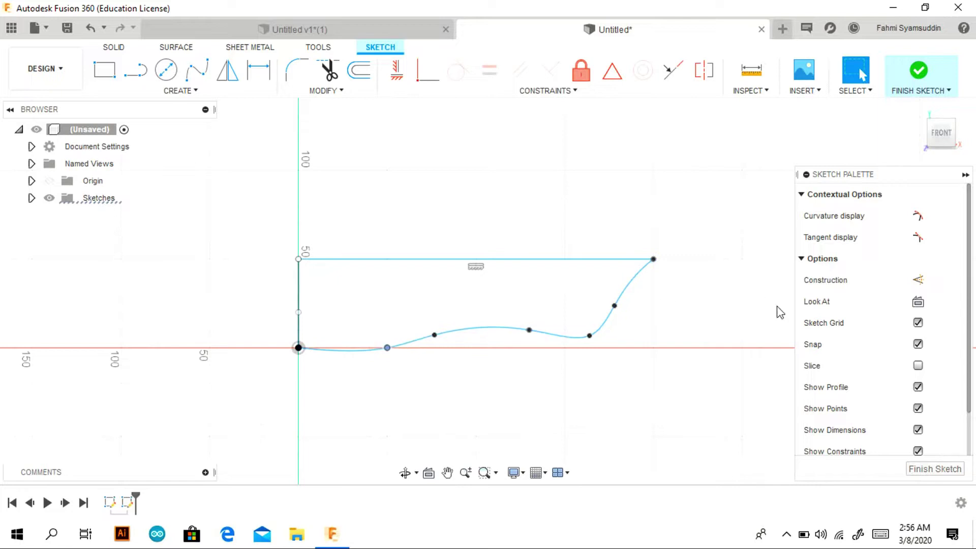
pyautogui.scroll(-1, 780, 312)
pyautogui.moveTo(630, 306); pyautogui.dragTo(632, 295)
pyautogui.moveTo(606, 334); pyautogui.dragTo(600, 327)
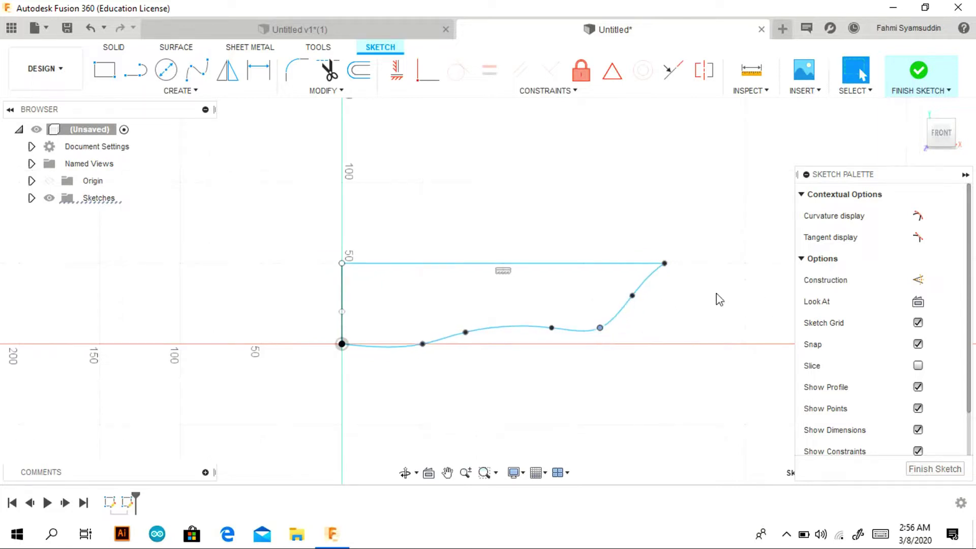
pyautogui.click(904, 92)
# Create a construction plane offset 50 mm from the horizontal XZ origin plane.
pyautogui.click(188, 93)
pyautogui.click(294, 142)
pyautogui.click(573, 71)
pyautogui.click(337, 170)
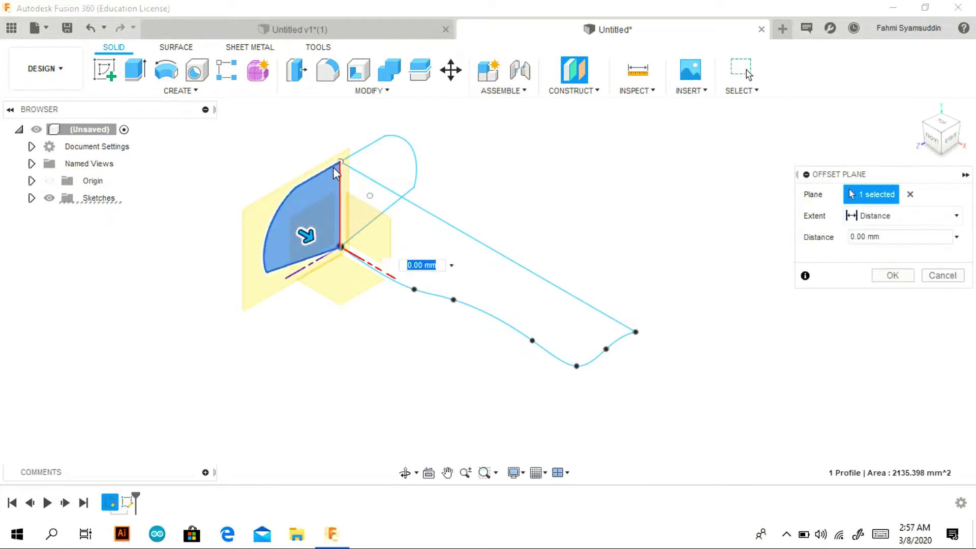
pyautogui.moveTo(940, 133); pyautogui.dragTo(904, 203)
pyautogui.click(305, 210)
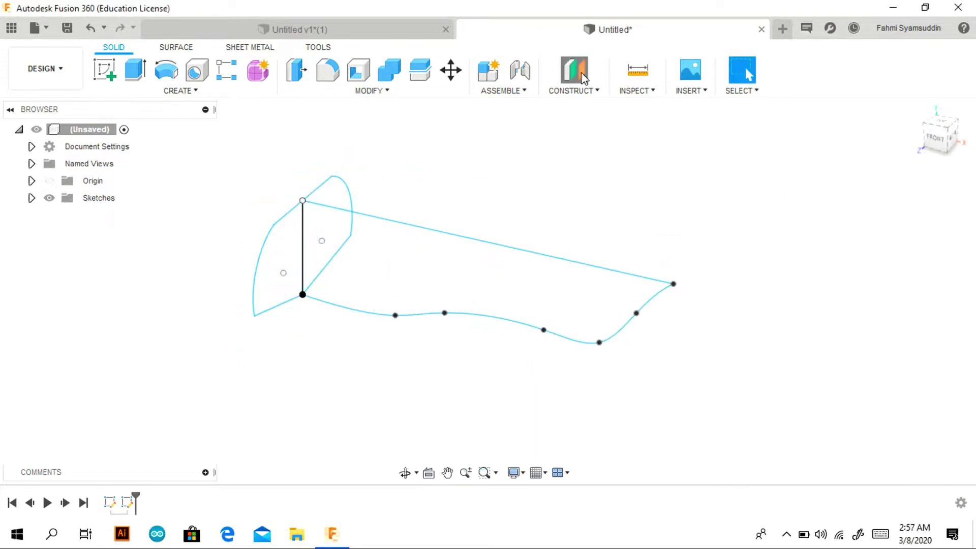
pyautogui.click(328, 309)
pyautogui.press('Return')
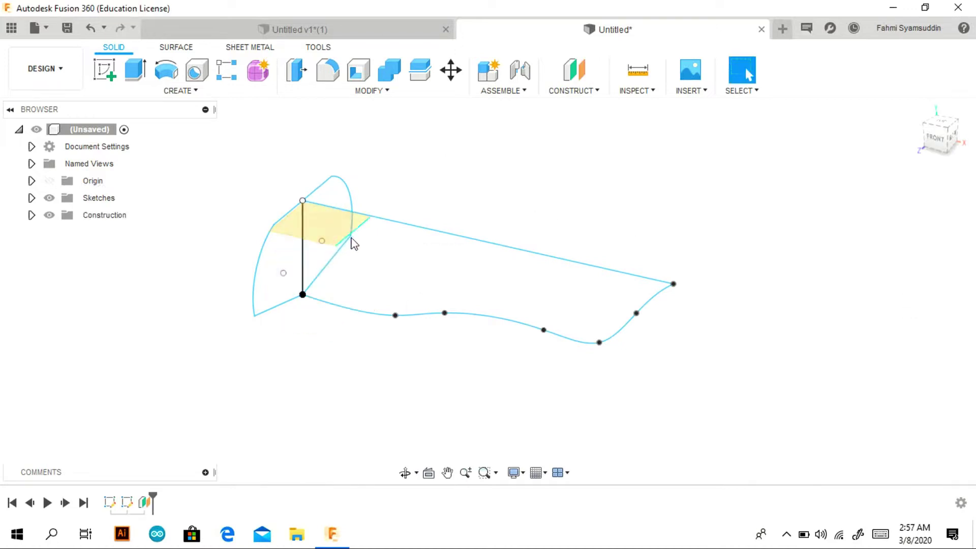
# Sketch on the offset plane, projecting the cross-section arc and the keel end point.
pyautogui.click(104, 69)
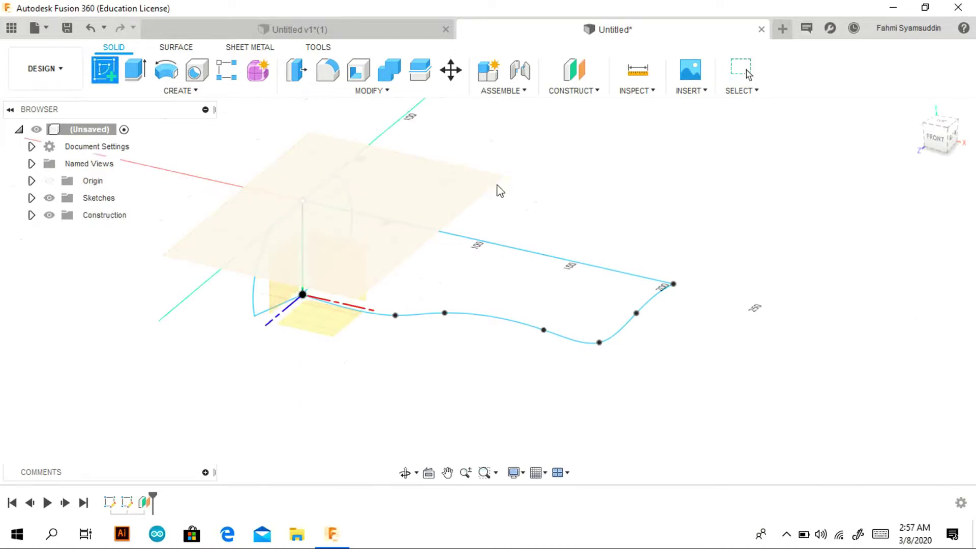
pyautogui.click(500, 190)
pyautogui.click(919, 112)
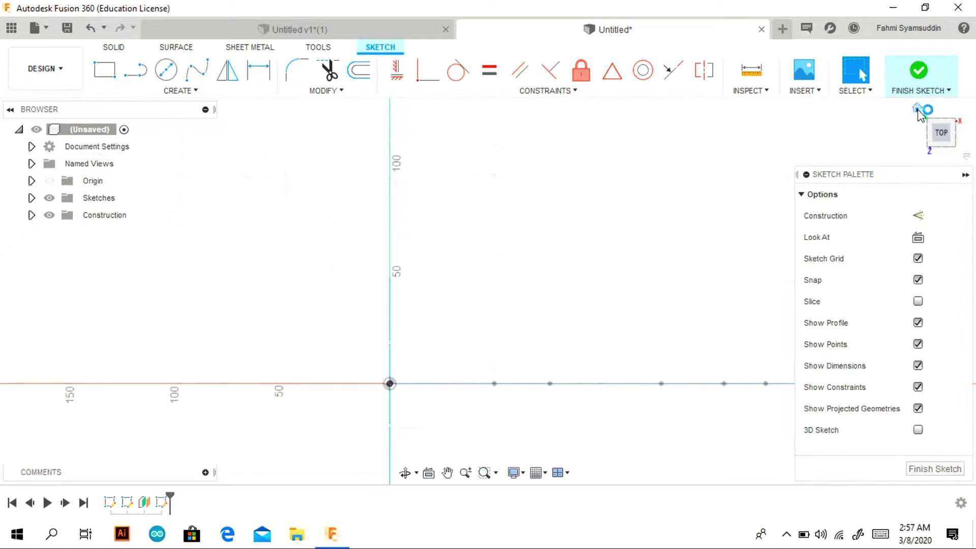
pyautogui.click(190, 93)
pyautogui.click(244, 355)
pyautogui.click(403, 141)
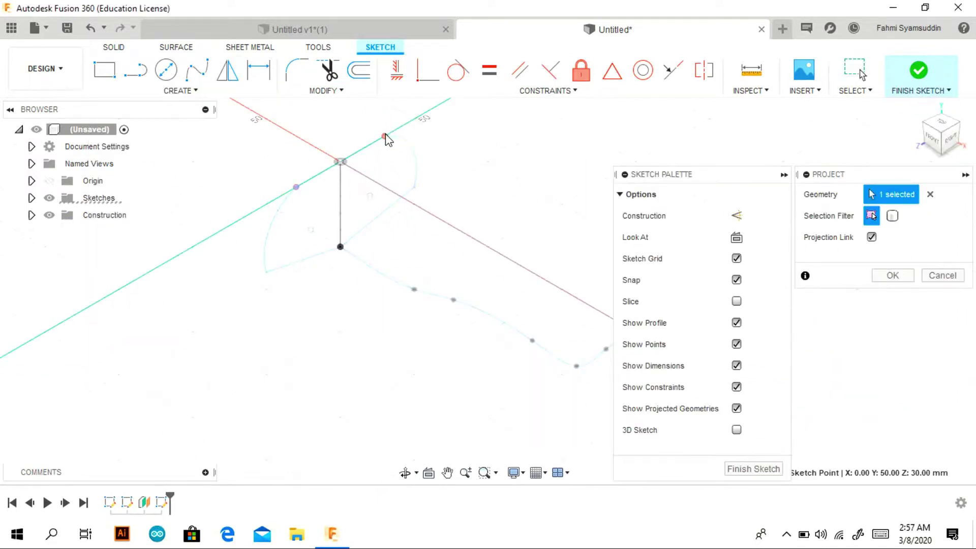
pyautogui.click(385, 137)
pyautogui.click(893, 276)
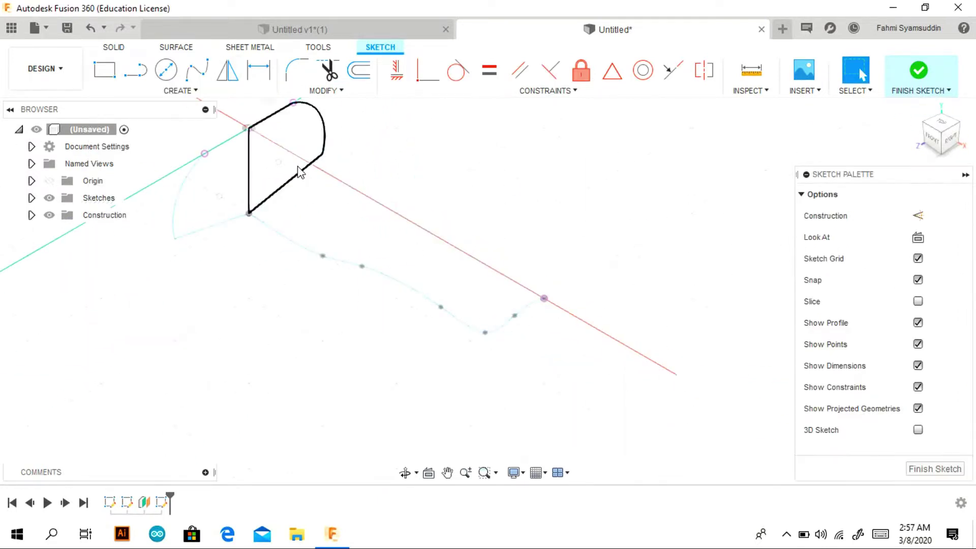
# Start a loft from the cross-section to the keel end point, with the keel curve as a rail.
pyautogui.click(173, 92)
pyautogui.click(184, 141)
pyautogui.click(231, 147)
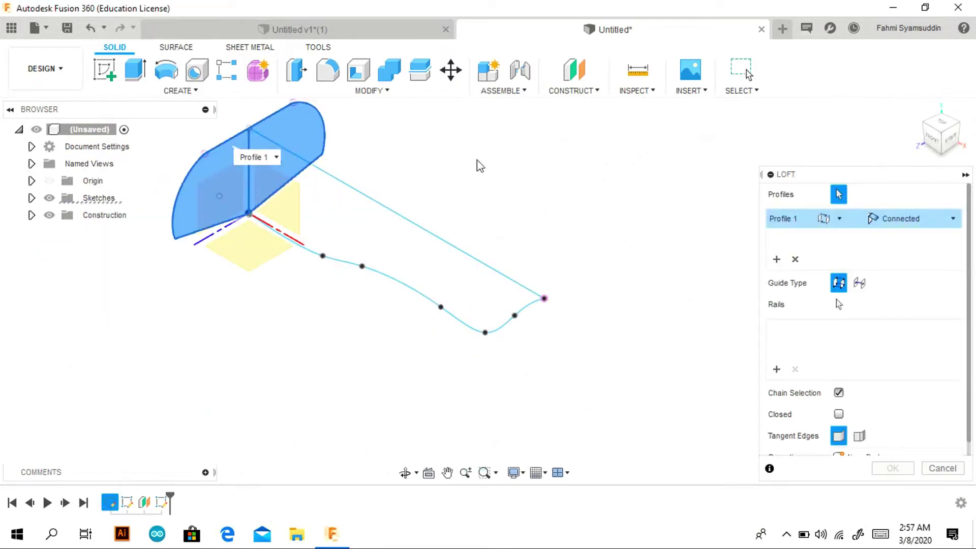
pyautogui.click(544, 298)
pyautogui.click(839, 303)
pyautogui.click(392, 284)
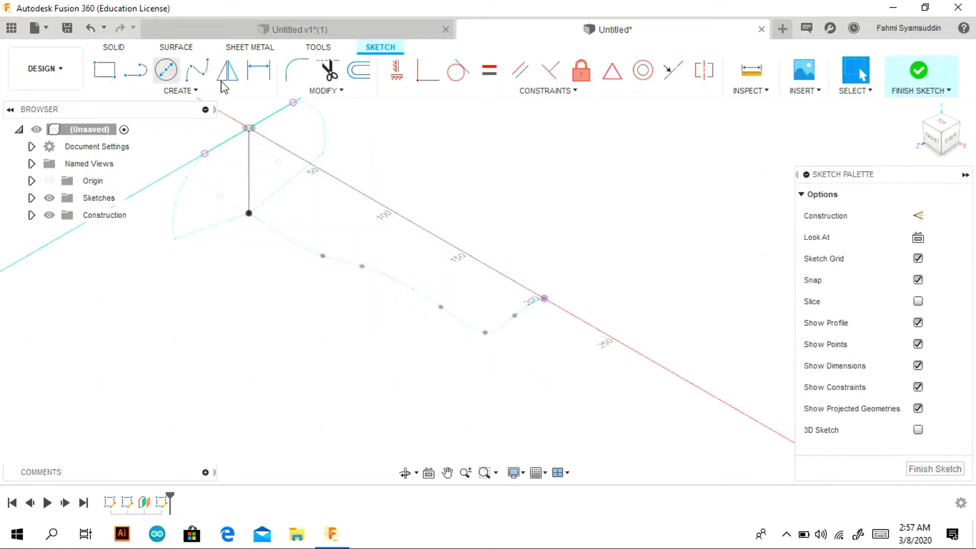
# Draw the deck outline spline and a centre line back to the origin.
pyautogui.click(180, 90)
pyautogui.click(250, 155)
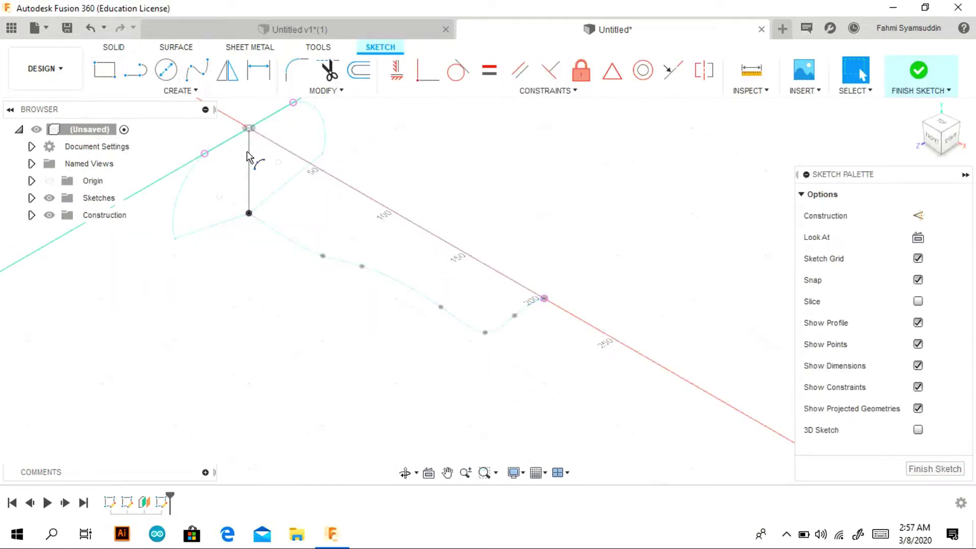
pyautogui.click(197, 70)
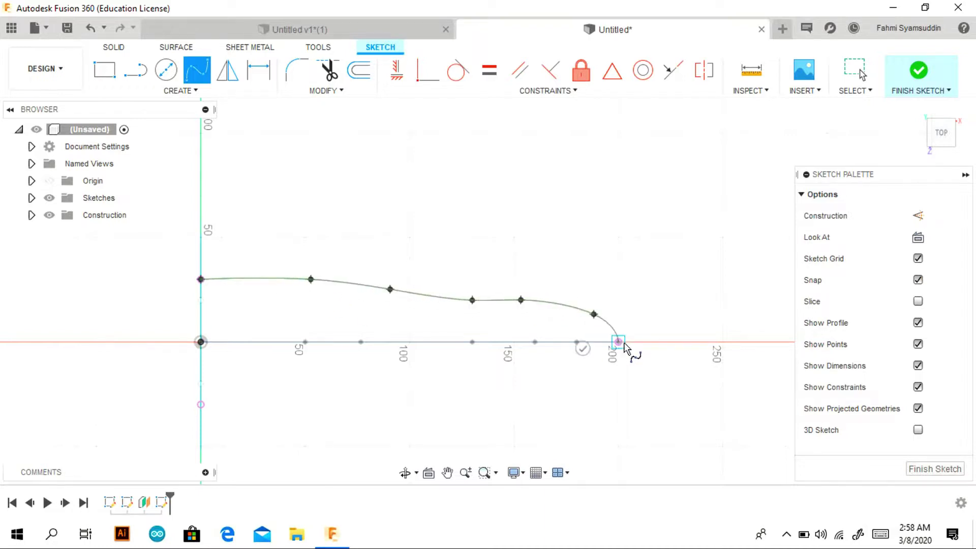
pyautogui.press('Escape')
pyautogui.click(201, 342)
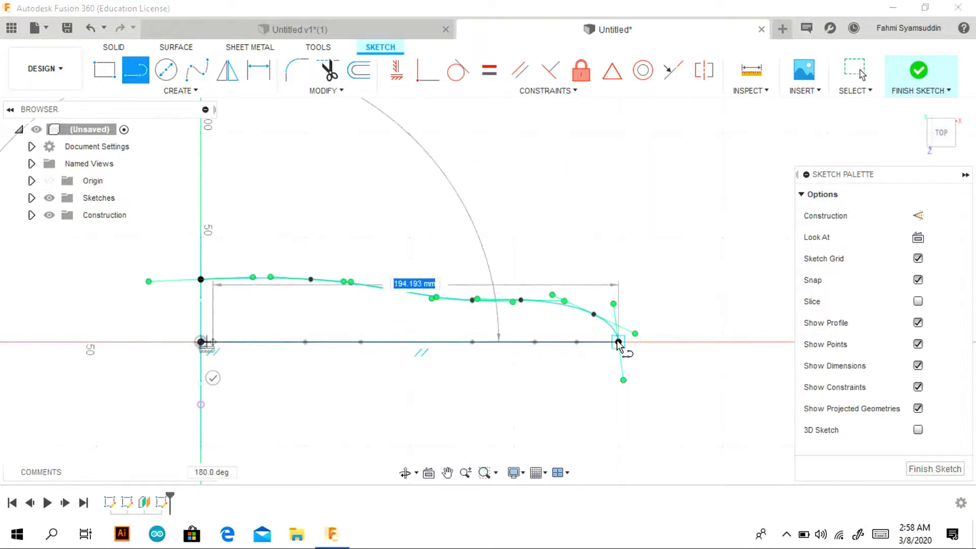
# Drag the deck outline's fit points to shape it, flattening toward the stern.
pyautogui.moveTo(310, 279); pyautogui.dragTo(294, 264)
pyautogui.moveTo(390, 289); pyautogui.dragTo(370, 258)
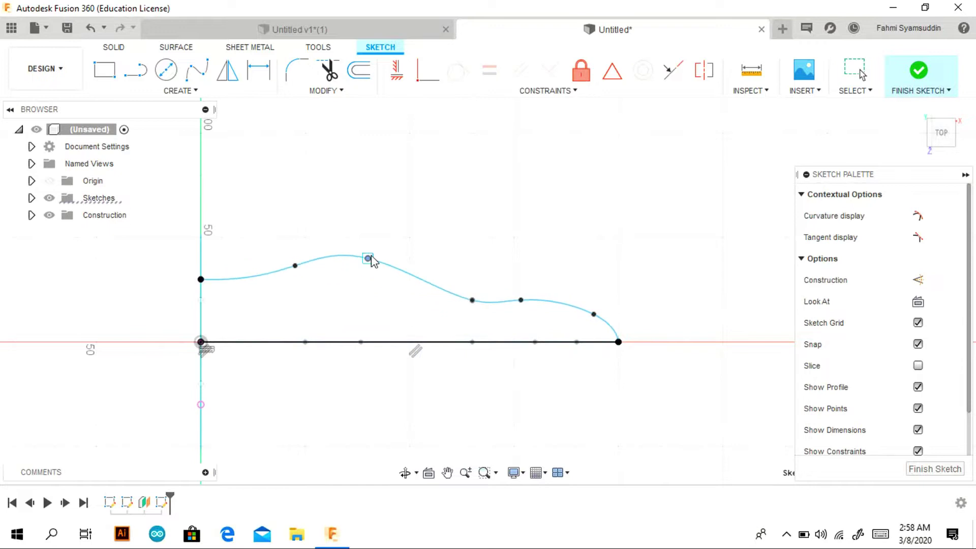
pyautogui.moveTo(296, 269); pyautogui.dragTo(255, 266)
pyautogui.moveTo(472, 300); pyautogui.dragTo(459, 267)
pyautogui.moveTo(368, 259)
pyautogui.mouseDown()
pyautogui.moveTo(344, 256)
pyautogui.moveTo(333, 270)
pyautogui.mouseUp()
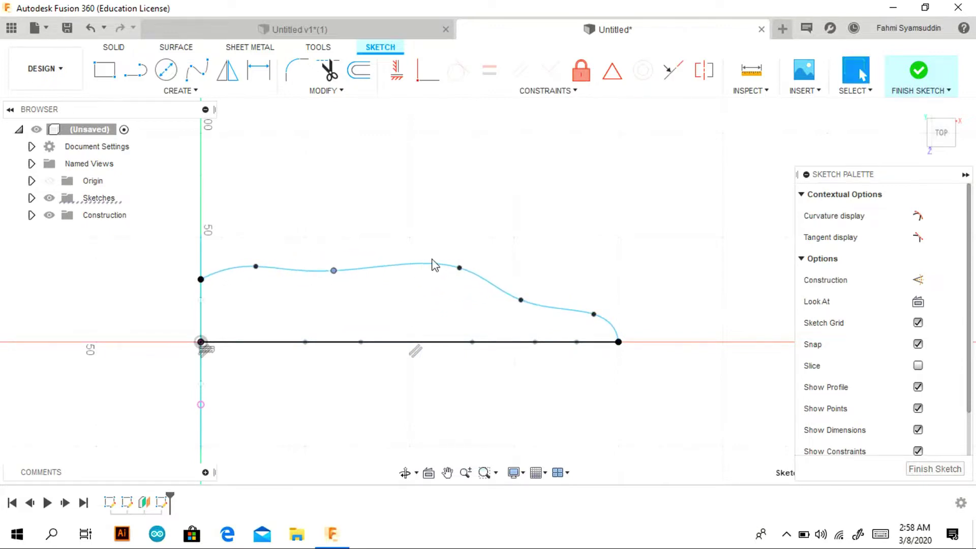
pyautogui.moveTo(521, 300); pyautogui.dragTo(513, 279)
pyautogui.moveTo(593, 314); pyautogui.dragTo(580, 293)
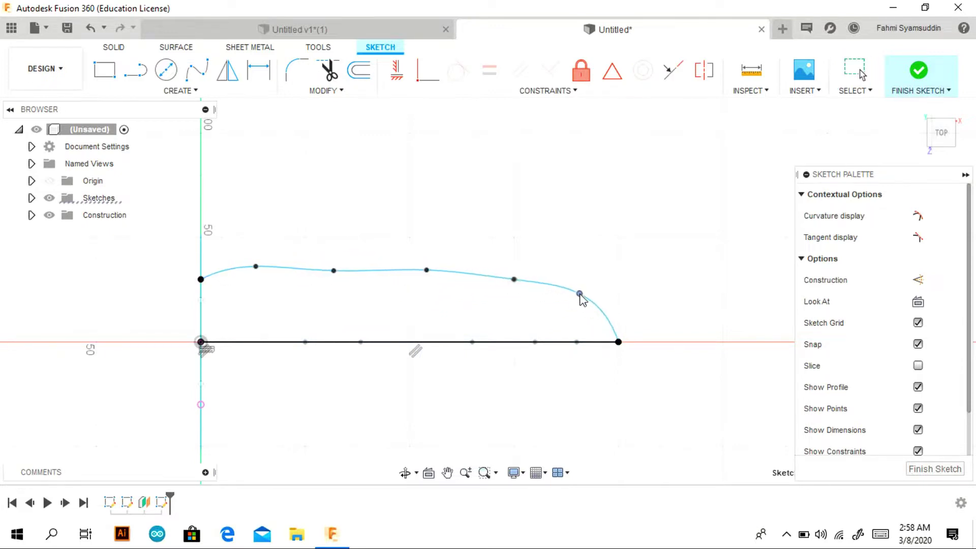
# Mirror the deck outline about the centre line and finish the sketch.
pyautogui.click(214, 73)
pyautogui.click(426, 270)
pyautogui.click(435, 342)
pyautogui.click(888, 252)
pyautogui.click(917, 107)
pyautogui.click(113, 47)
pyautogui.click(180, 91)
# Loft the hull from the cross-section to the stern end point along the keel and deck rails.
pyautogui.click(174, 135)
pyautogui.click(348, 198)
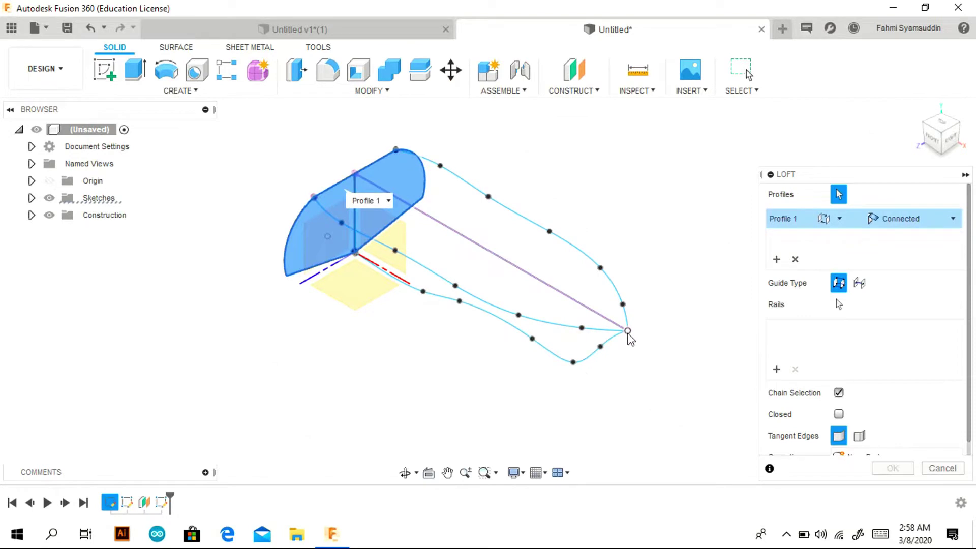
pyautogui.click(627, 330)
pyautogui.click(530, 325)
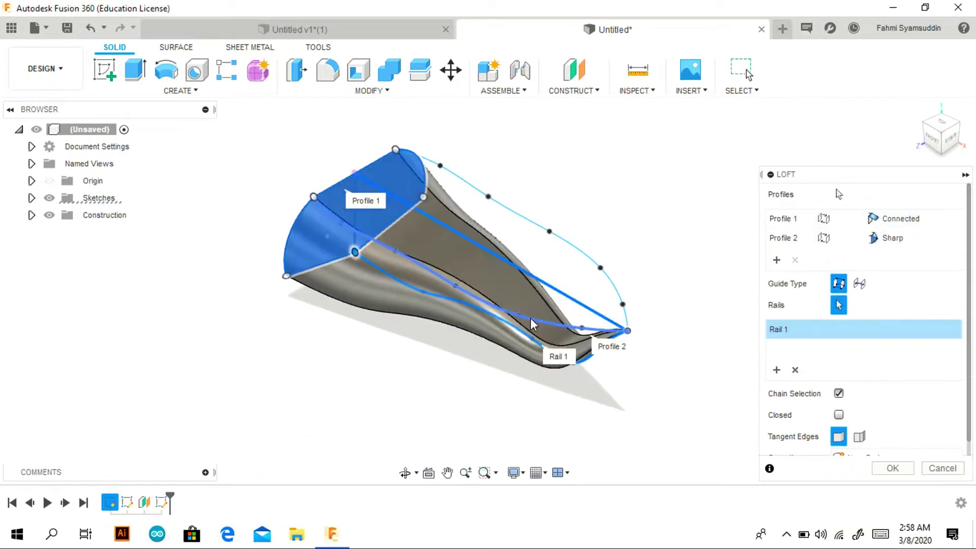
pyautogui.click(599, 265)
pyautogui.click(892, 467)
# Shell the hull from its top face with a 0.5 mm inside thickness.
pyautogui.click(358, 69)
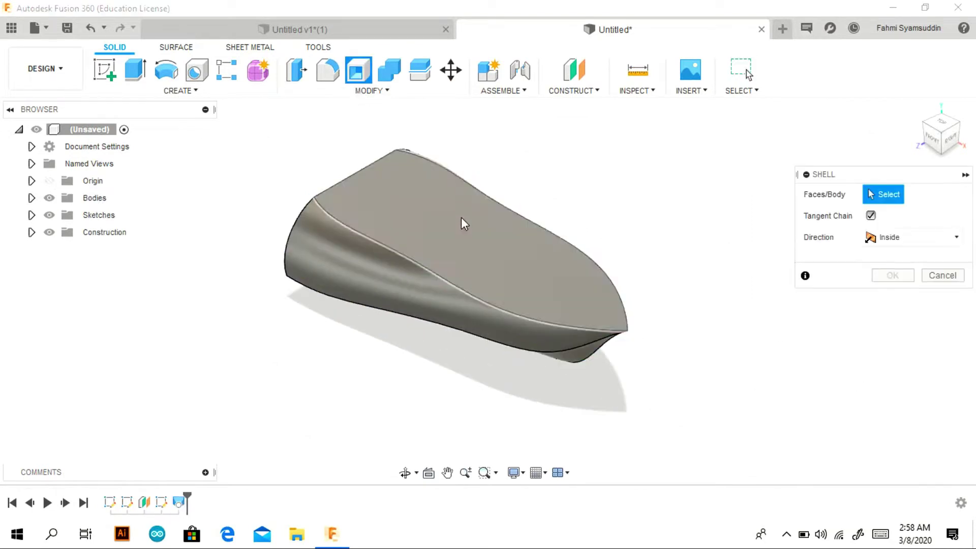
pyautogui.click(463, 217)
pyautogui.write('1')
pyautogui.press('Return')
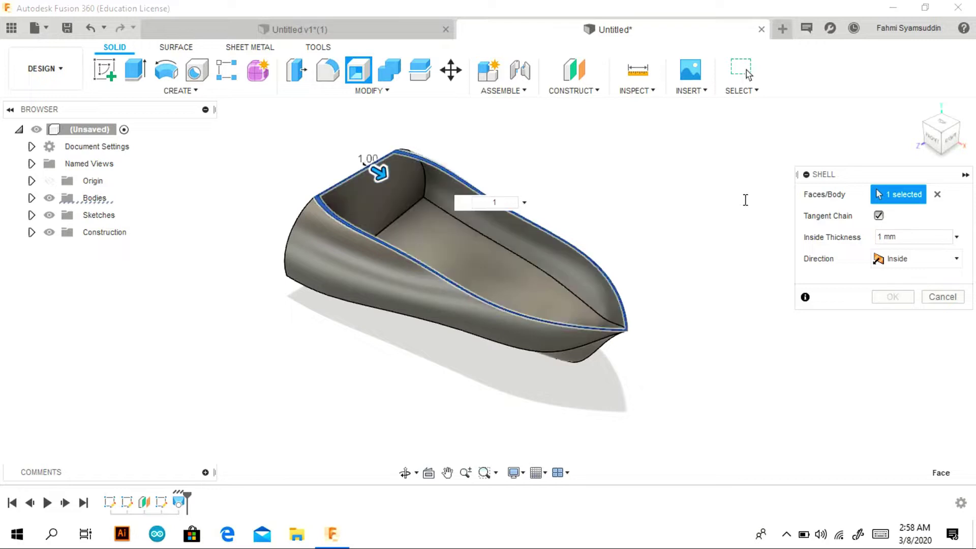
pyautogui.moveTo(914, 122); pyautogui.dragTo(930, 127)
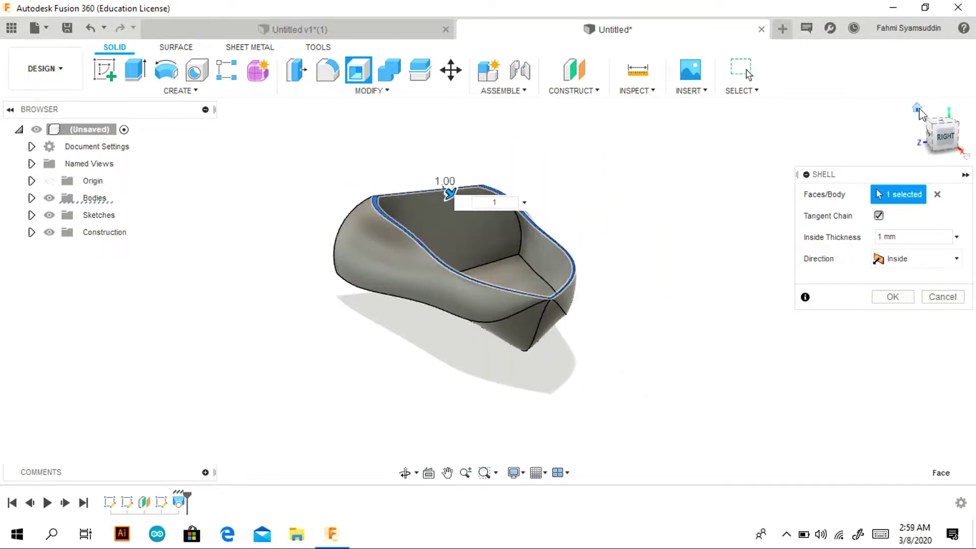
pyautogui.click(503, 204)
pyautogui.write('0.5')
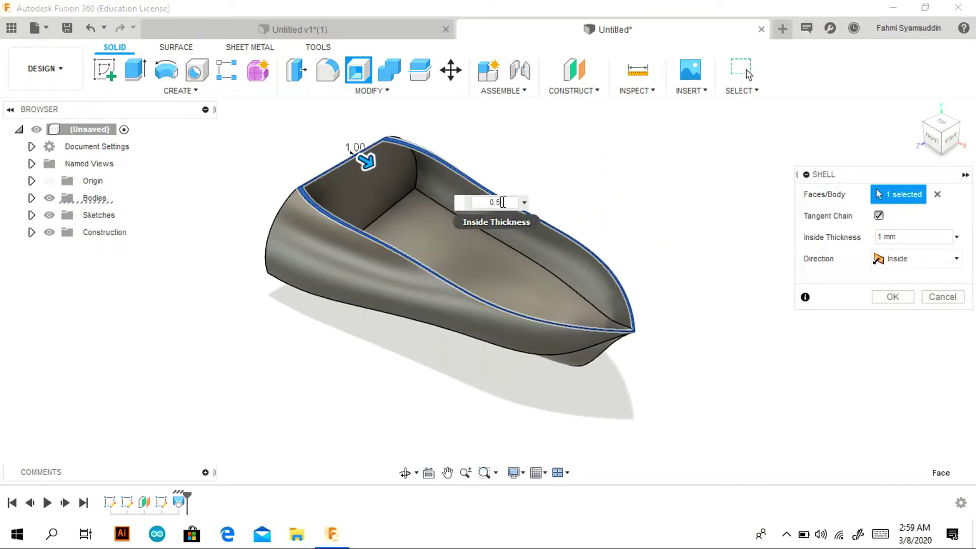
pyautogui.press('Return')
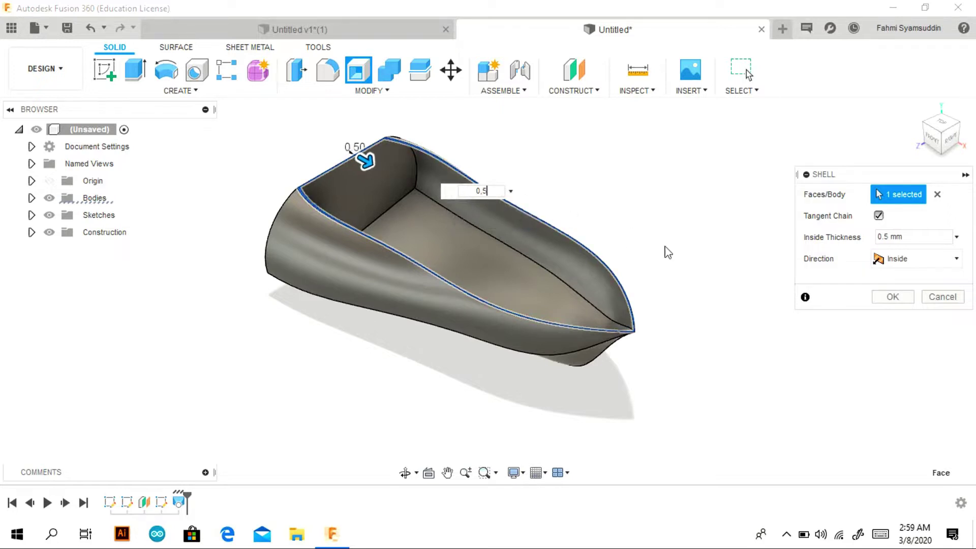
pyautogui.press('Return')
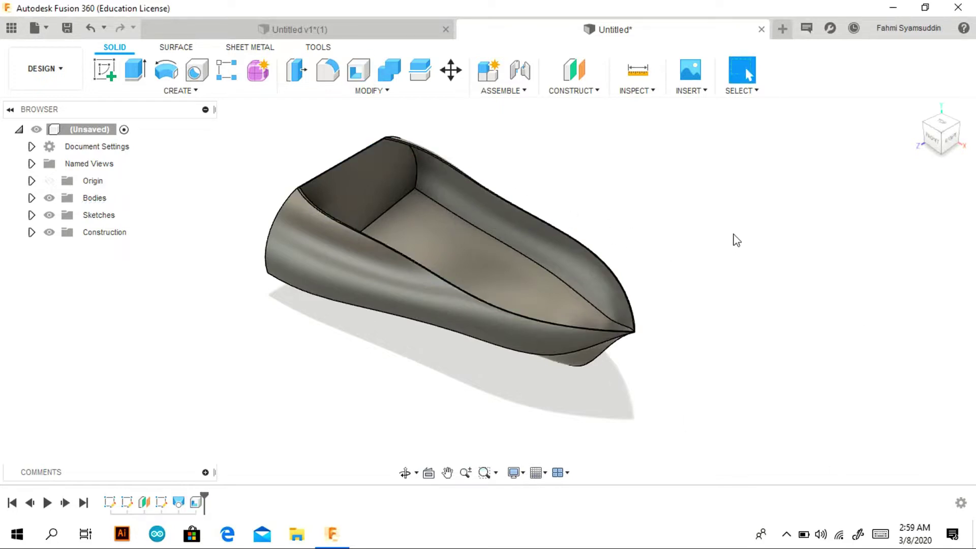
# Show Sketch2 and Sketch3 and sketch a 25 × 5 mm rectangle on the front plane.
pyautogui.click(31, 214)
pyautogui.click(62, 249)
pyautogui.click(62, 266)
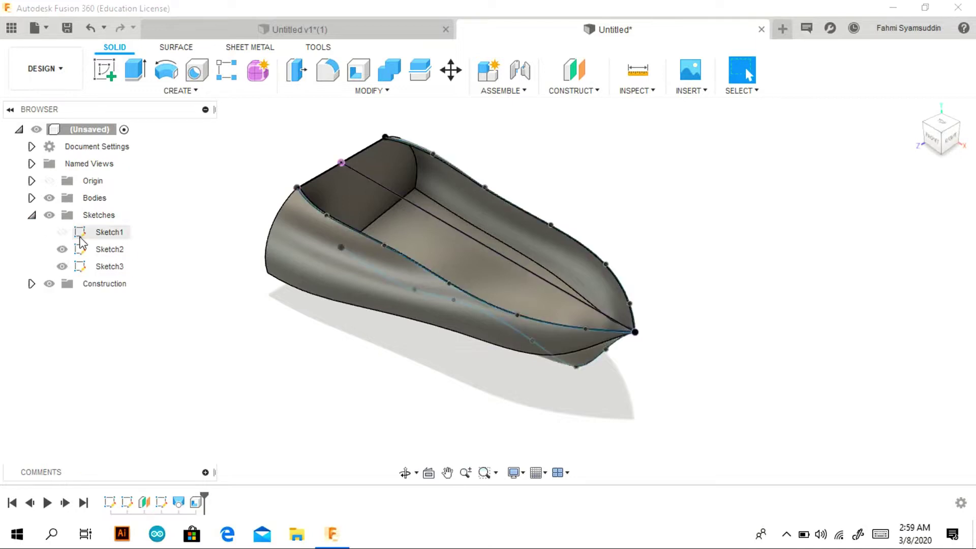
pyautogui.click(105, 70)
pyautogui.click(358, 233)
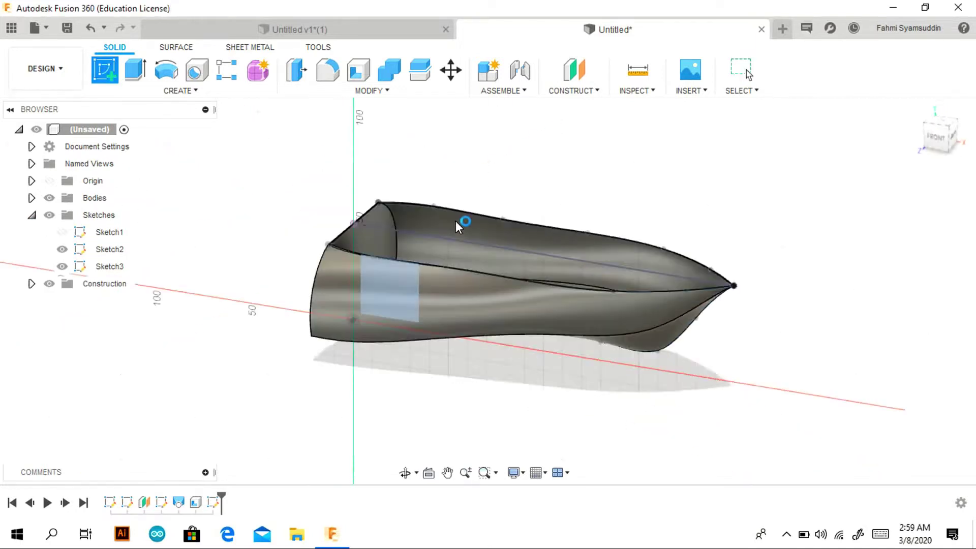
pyautogui.click(111, 62)
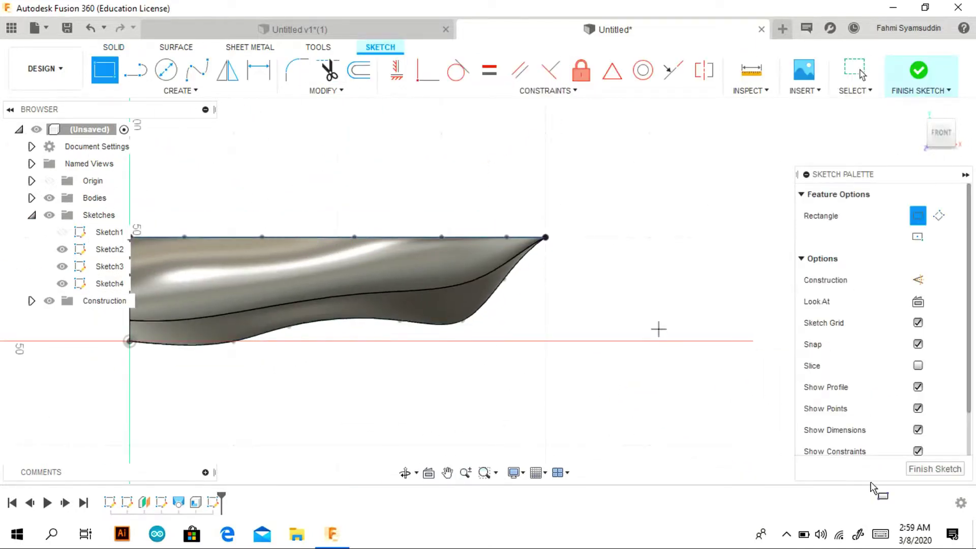
pyautogui.click(358, 237)
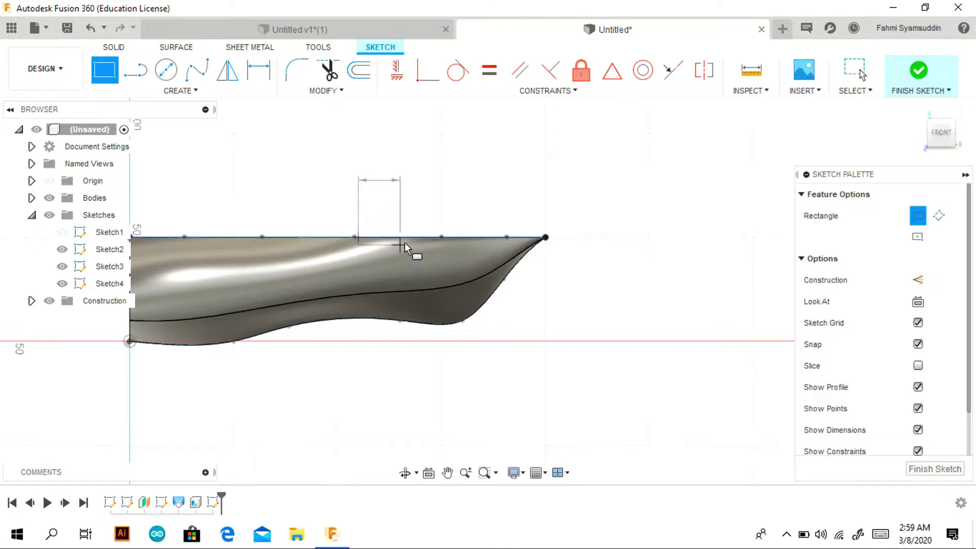
pyautogui.write('5')
pyautogui.press('Tab')
pyautogui.write('25')
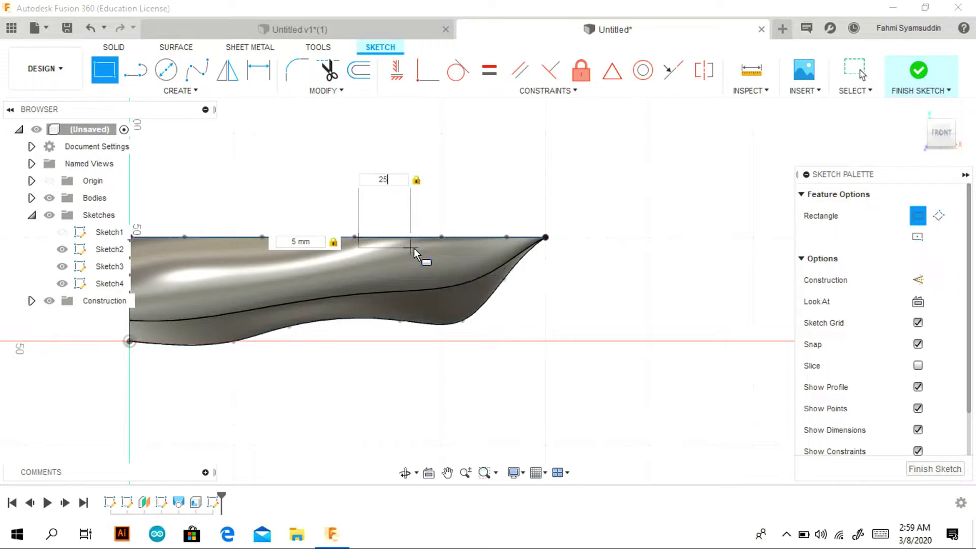
pyautogui.press('Return')
pyautogui.press('Escape')
pyautogui.click(919, 72)
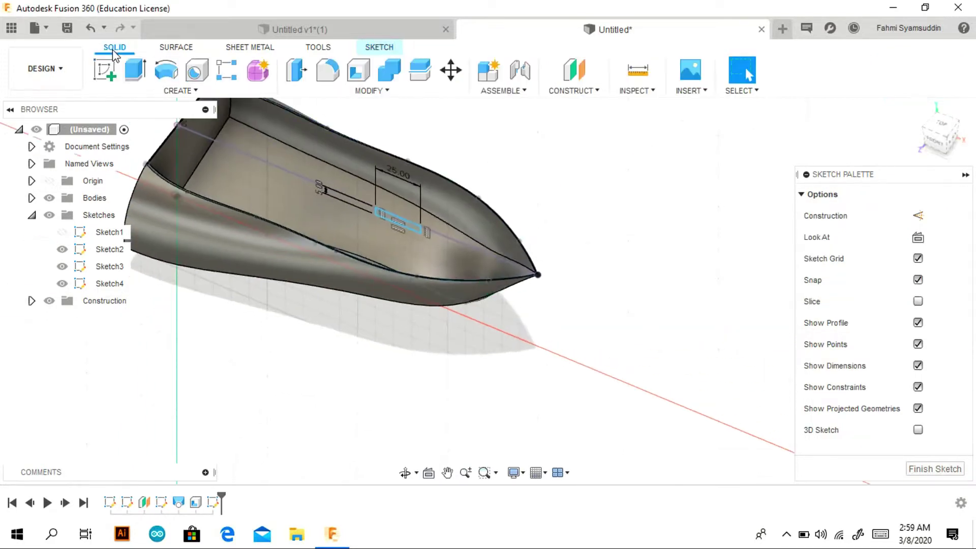
# Extrude the rectangle through all on both sides, joined to the hull as a crossbeam.
pyautogui.press('e')
pyautogui.click(909, 237)
pyautogui.click(916, 285)
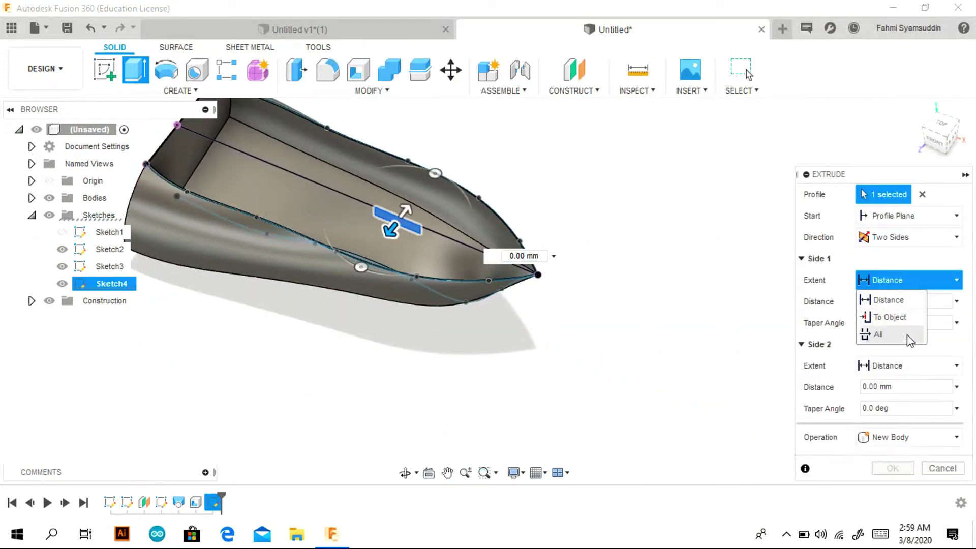
pyautogui.click(906, 334)
pyautogui.click(878, 398)
pyautogui.click(904, 373)
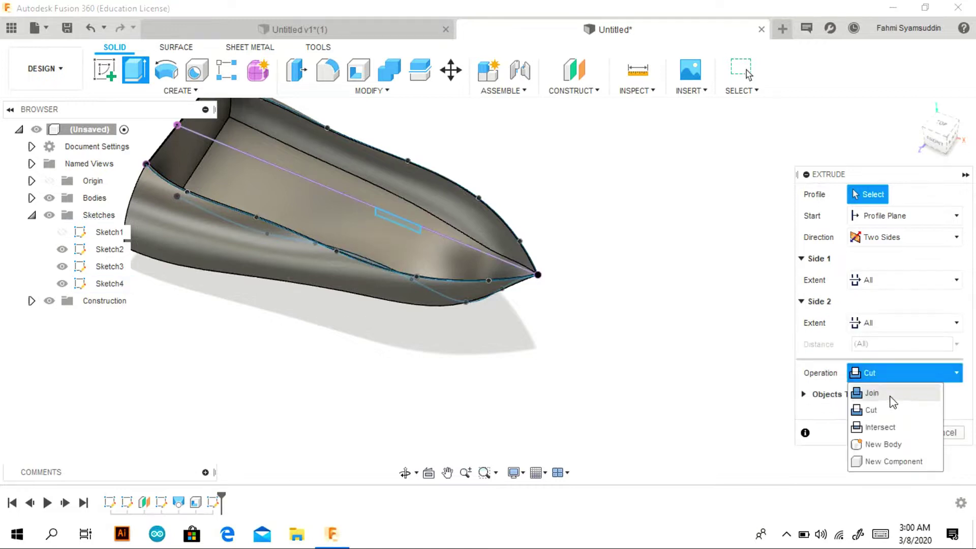
pyautogui.click(877, 392)
pyautogui.click(410, 225)
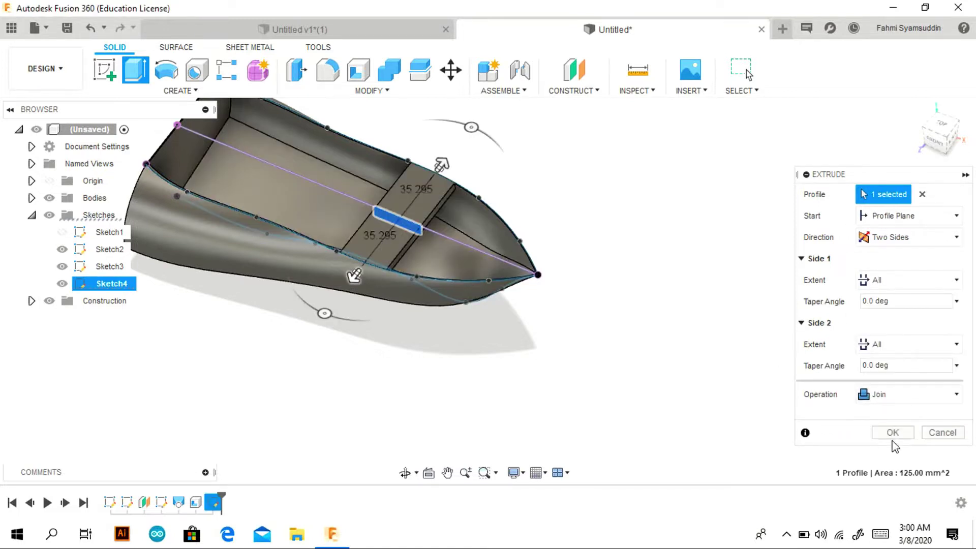
pyautogui.click(894, 428)
pyautogui.click(104, 69)
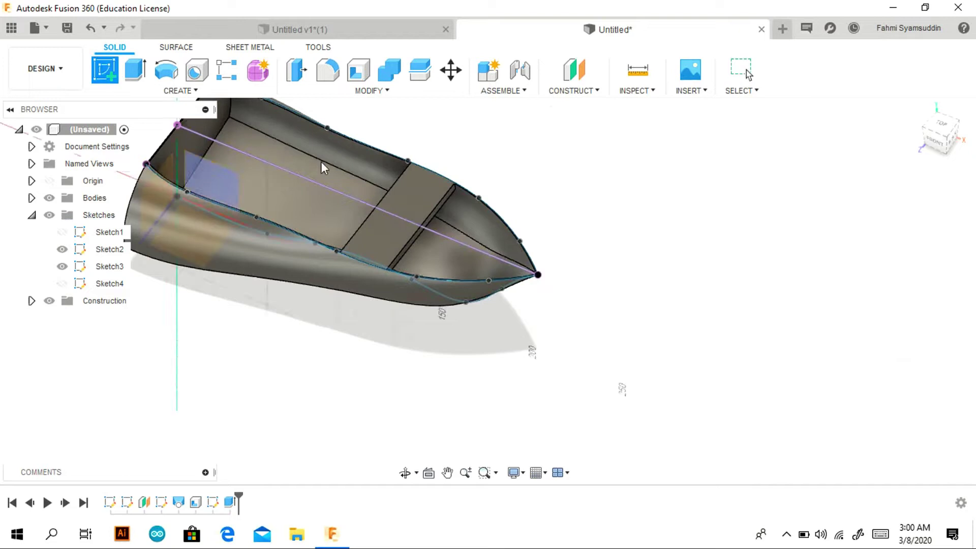
# Sketch an 8 mm circle on the top plane, aligned with the origin at the crossbeam centre.
pyautogui.click(321, 161)
pyautogui.press('c')
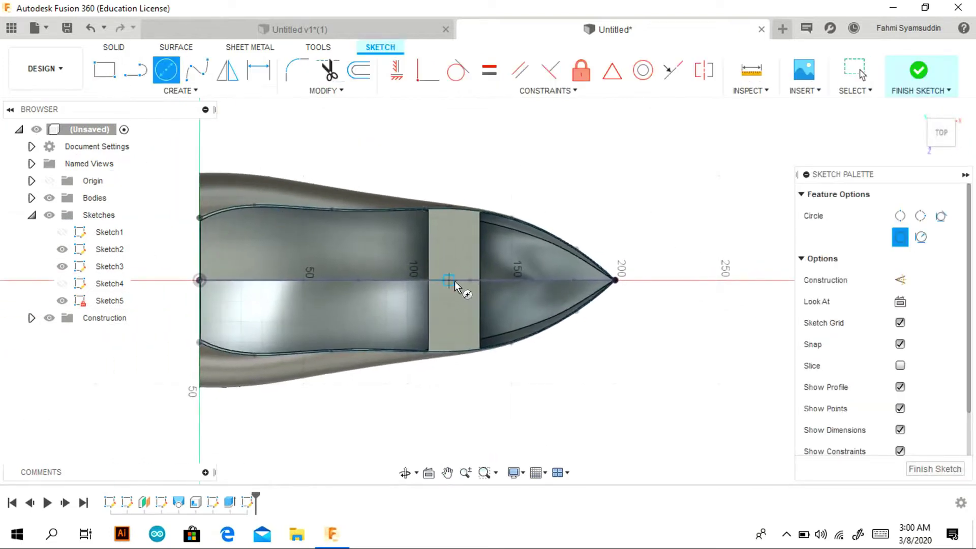
pyautogui.write('6')
pyautogui.click(455, 273)
pyautogui.press('Return')
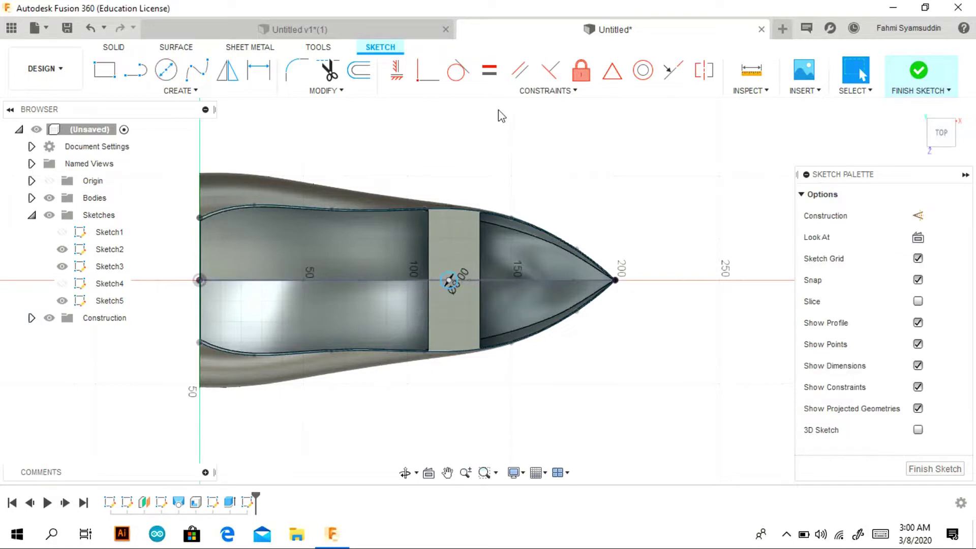
pyautogui.click(397, 70)
pyautogui.click(448, 280)
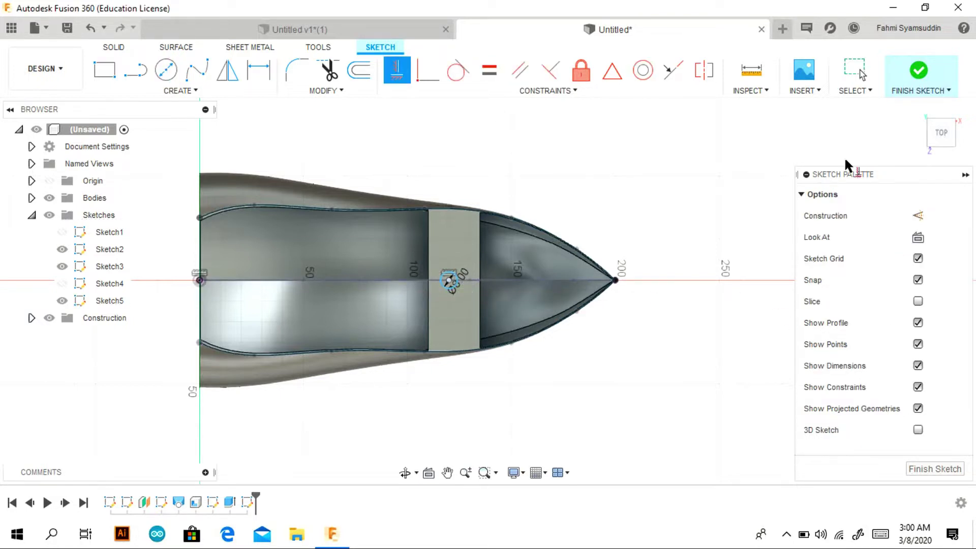
pyautogui.click(918, 71)
# Extrude the circle 150 mm upward, joined, to form the mast.
pyautogui.click(135, 70)
pyautogui.click(468, 263)
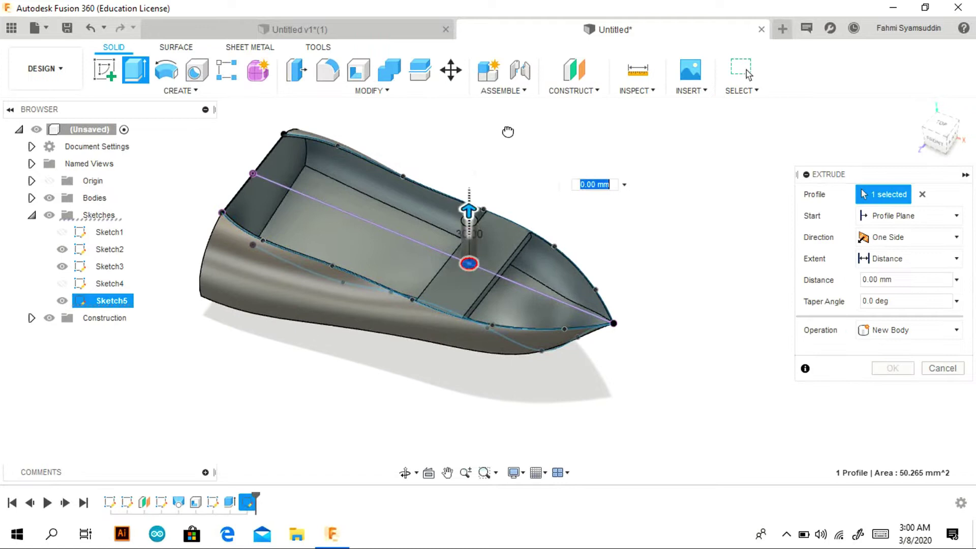
pyautogui.write('30')
pyautogui.moveTo(406, 172)
pyautogui.mouseDown()
pyautogui.moveTo(387, 163)
pyautogui.moveTo(391, 128)
pyautogui.mouseUp()
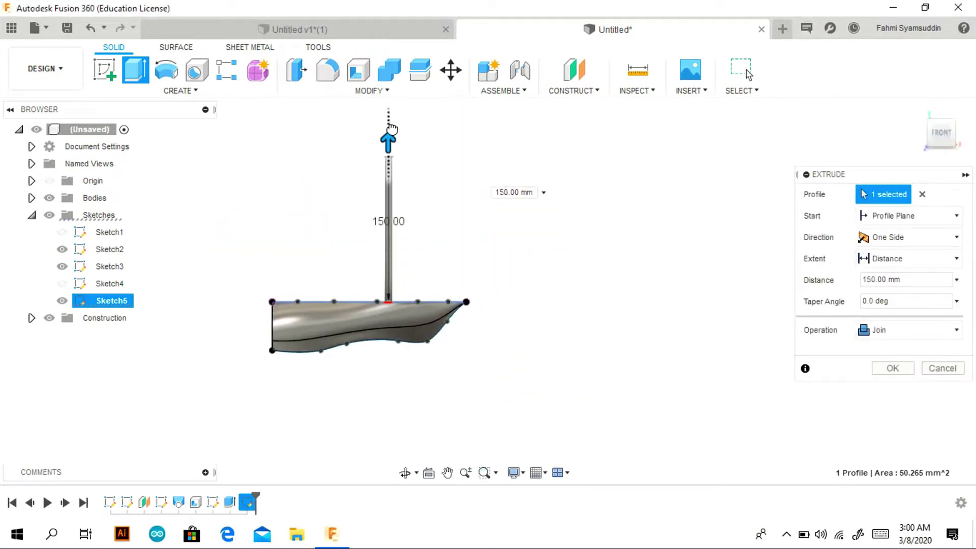
pyautogui.click(887, 369)
pyautogui.keyDown('shift'); pyautogui.moveTo(487, 288); pyautogui.dragTo(513, 284, button='middle'); pyautogui.keyUp('shift')
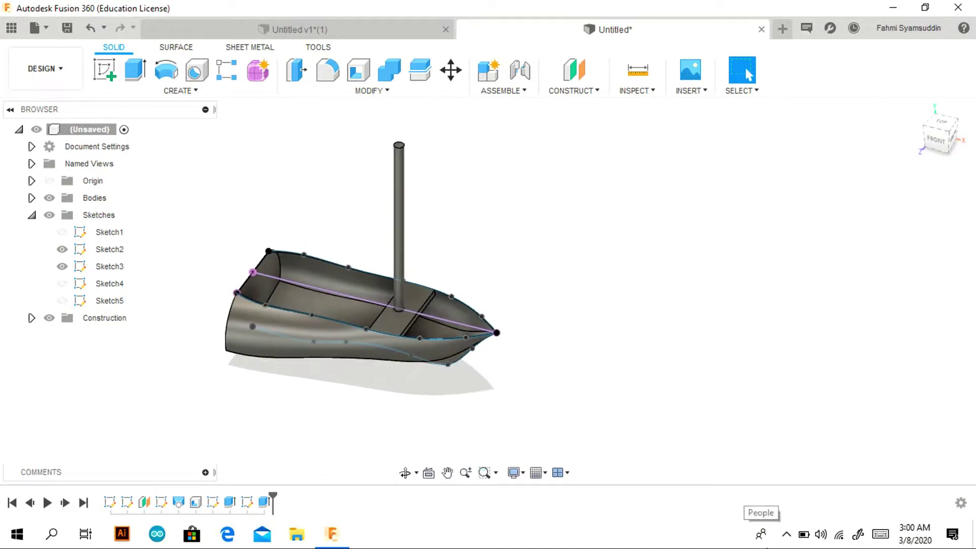
# Try placing a construction point at an edge and plane, then cancel it.
pyautogui.click(566, 87)
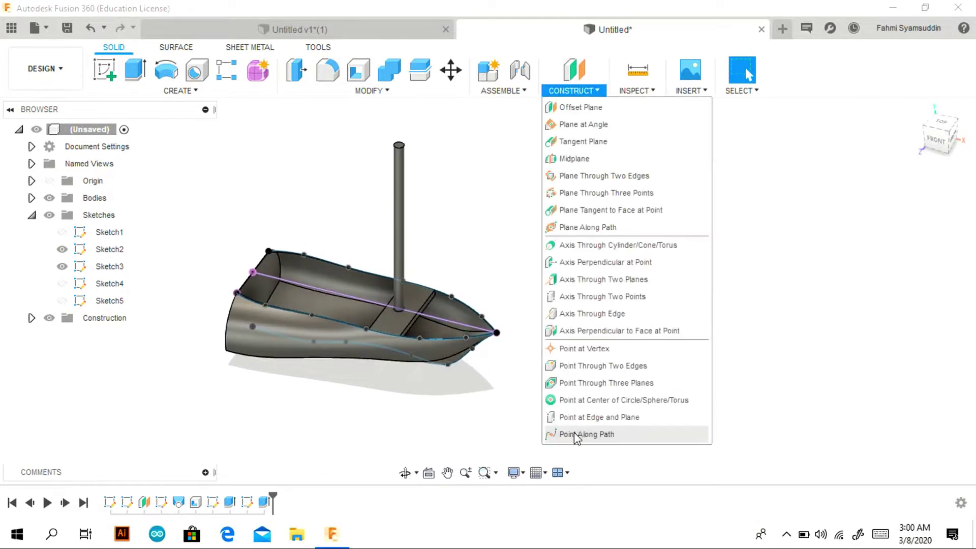
pyautogui.click(579, 416)
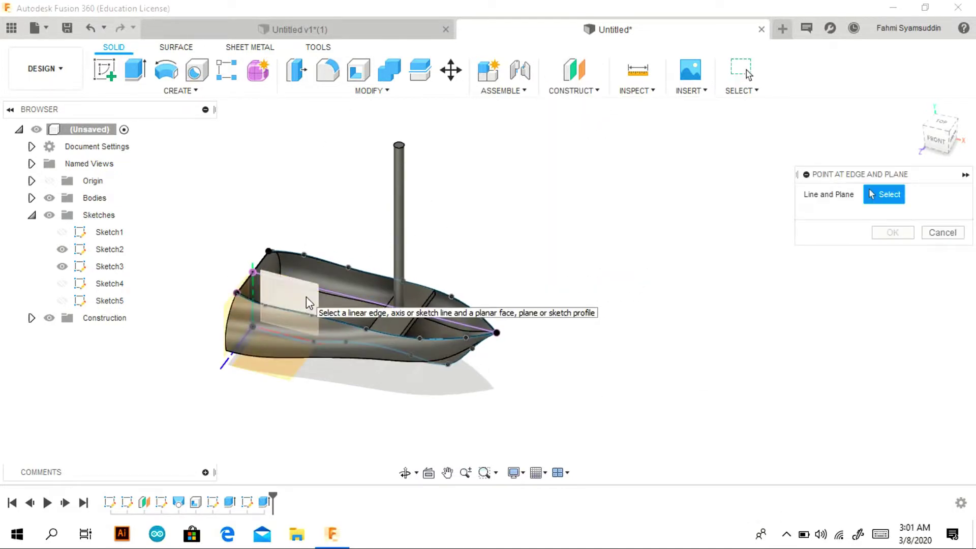
pyautogui.scroll(5, 406, 122)
pyautogui.scroll(-2, 373, 229)
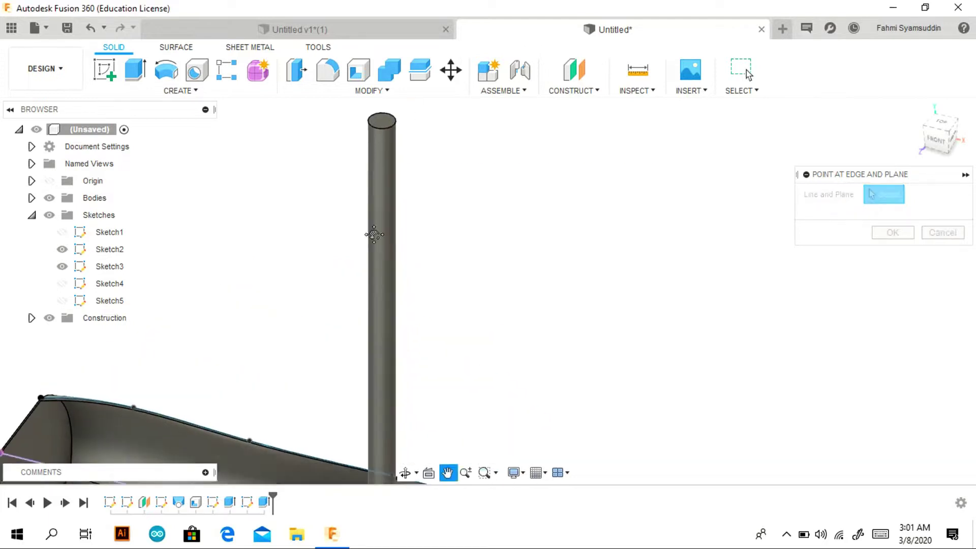
pyautogui.scroll(-2, 378, 356)
pyautogui.moveTo(382, 148); pyautogui.dragTo(370, 193, button='middle')
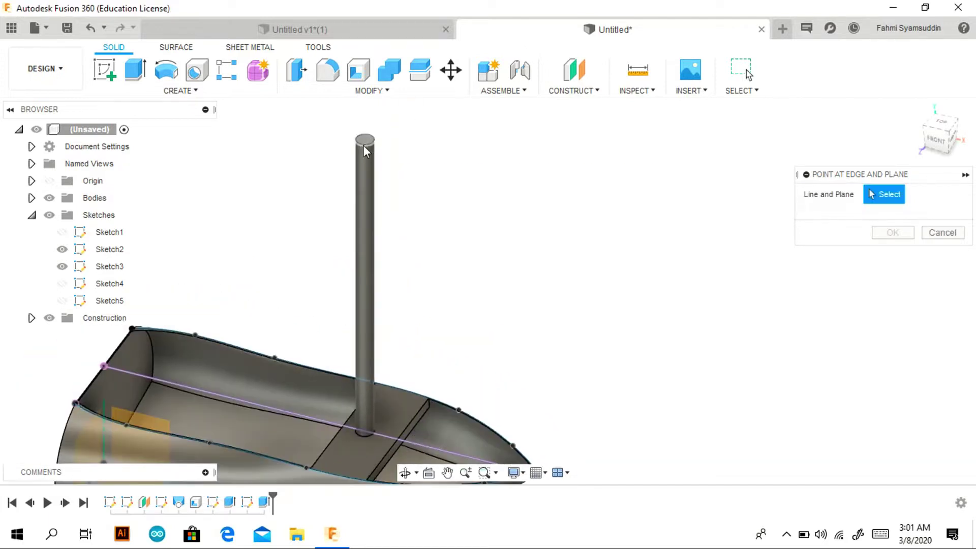
pyautogui.click(930, 195)
# Create an offset construction plane from a hull face at deck height.
pyautogui.click(559, 94)
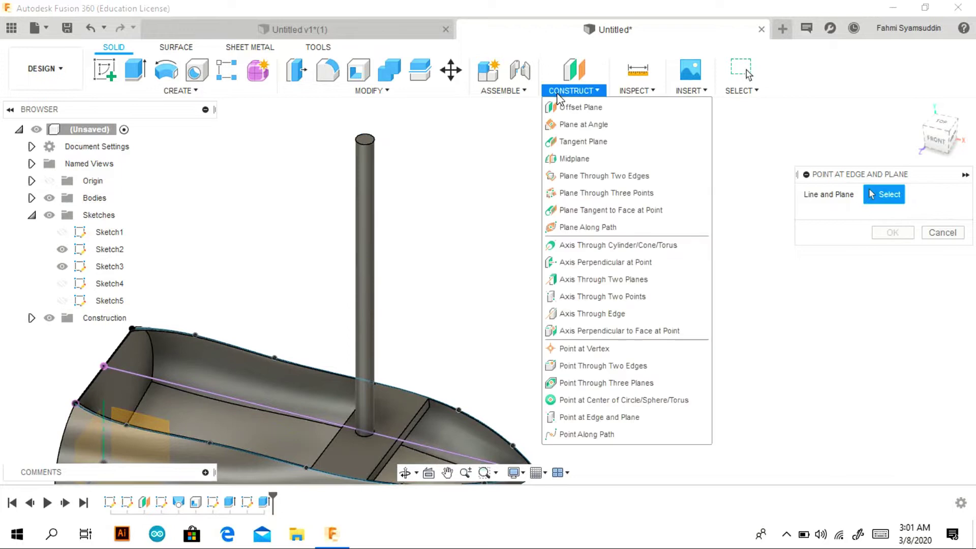
pyautogui.click(569, 106)
pyautogui.scroll(-3, 334, 277)
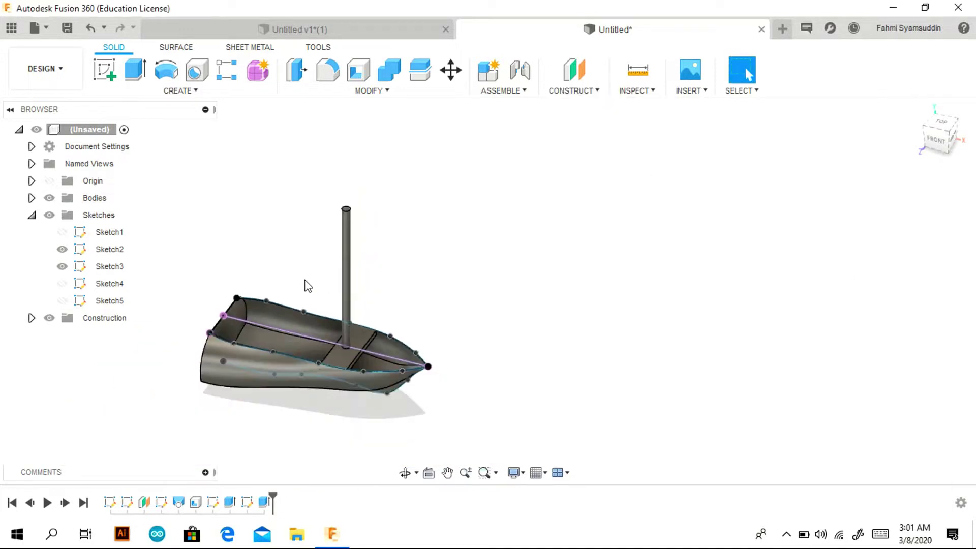
pyautogui.click(352, 355)
pyautogui.press('Return')
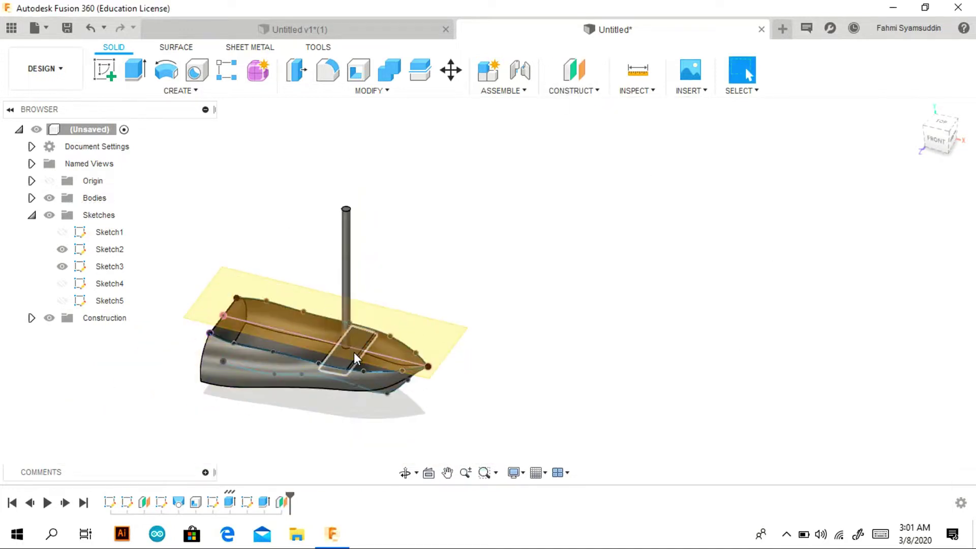
# Sketch a three-point arc from the hull centreline on the deck-level plane, and finish the sketch.
pyautogui.click(104, 74)
pyautogui.click(403, 340)
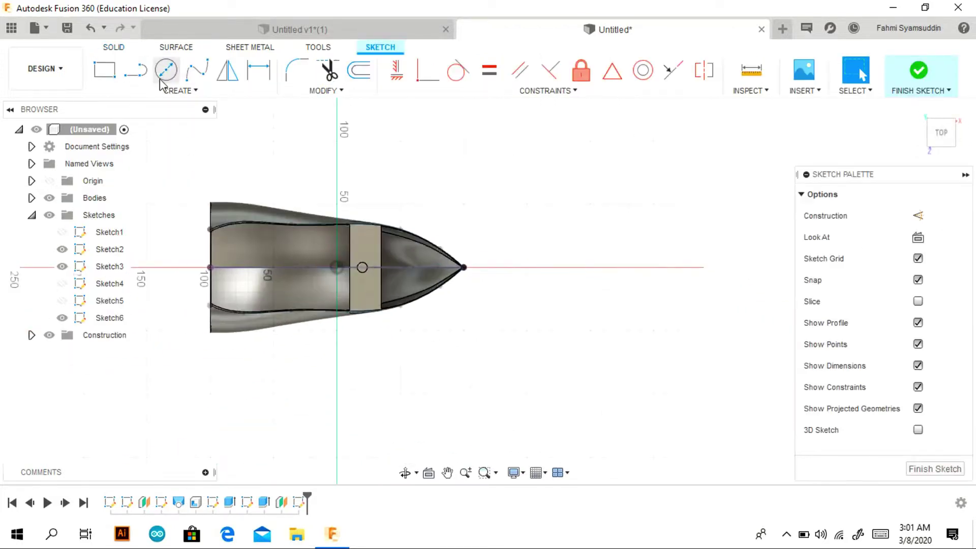
pyautogui.click(180, 90)
pyautogui.click(252, 157)
pyautogui.click(413, 266)
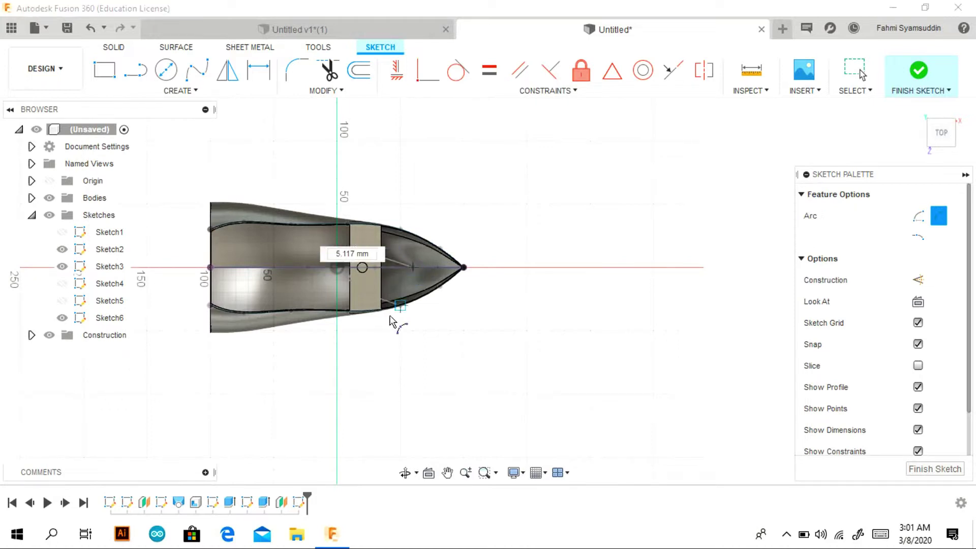
pyautogui.click(274, 394)
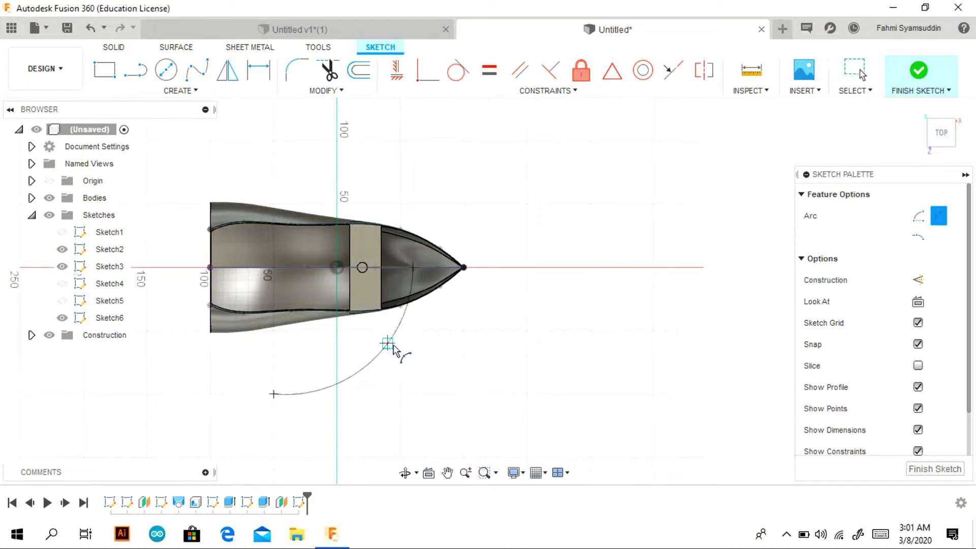
pyautogui.click(528, 292)
pyautogui.click(919, 71)
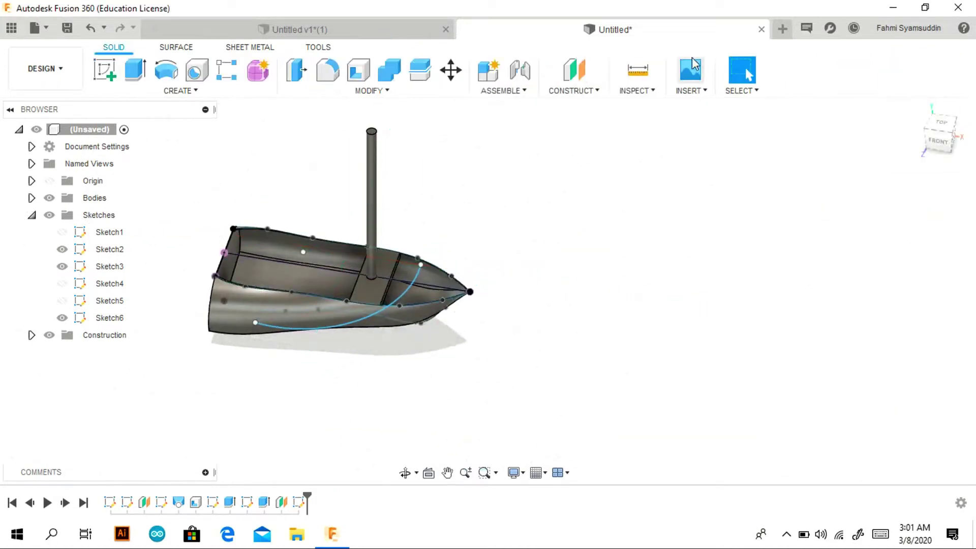
# Create an offset plane -30 mm from the mast's top face.
pyautogui.click(580, 77)
pyautogui.click(375, 134)
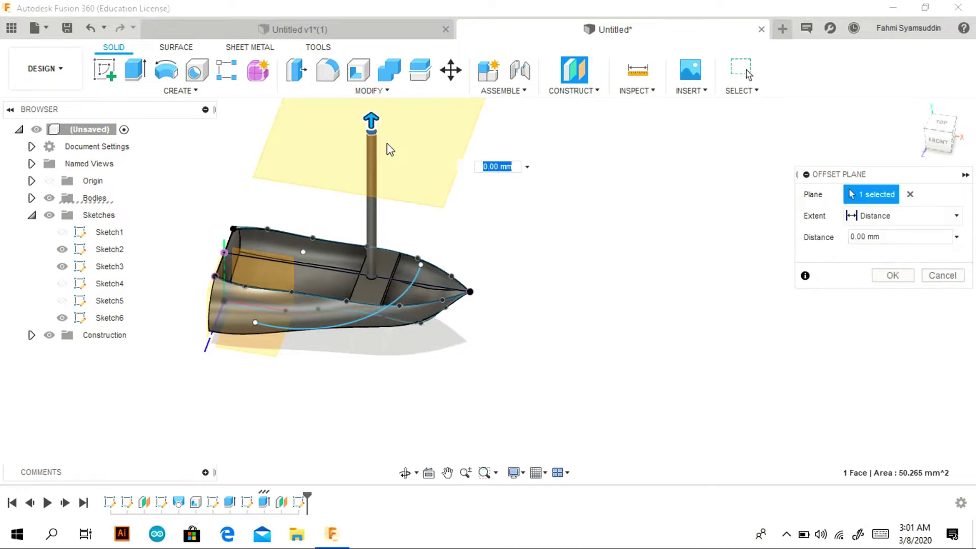
pyautogui.write('-30')
pyautogui.press('Return')
# Try a point at edge and plane on the new plane, cancel it, and return home.
pyautogui.click(573, 87)
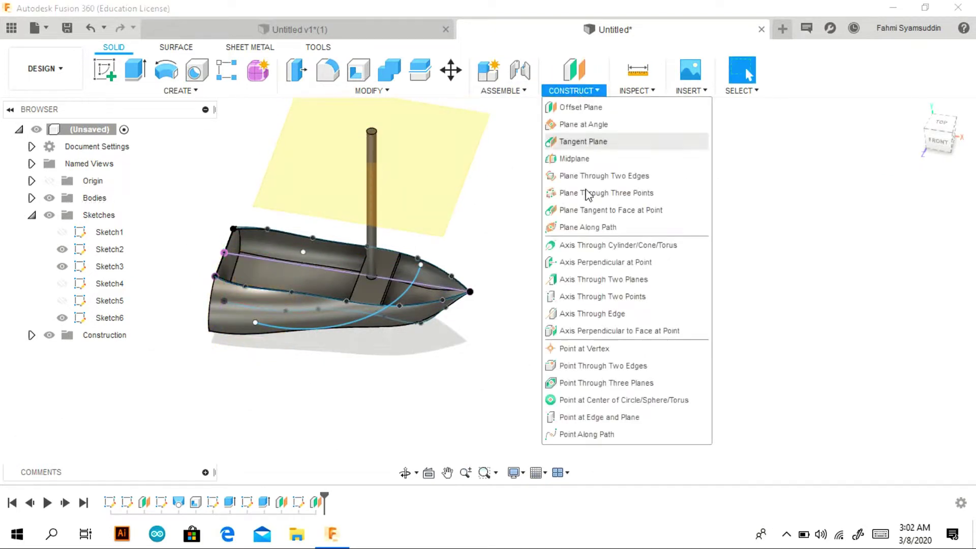
pyautogui.click(579, 358)
pyautogui.click(573, 87)
pyautogui.click(605, 414)
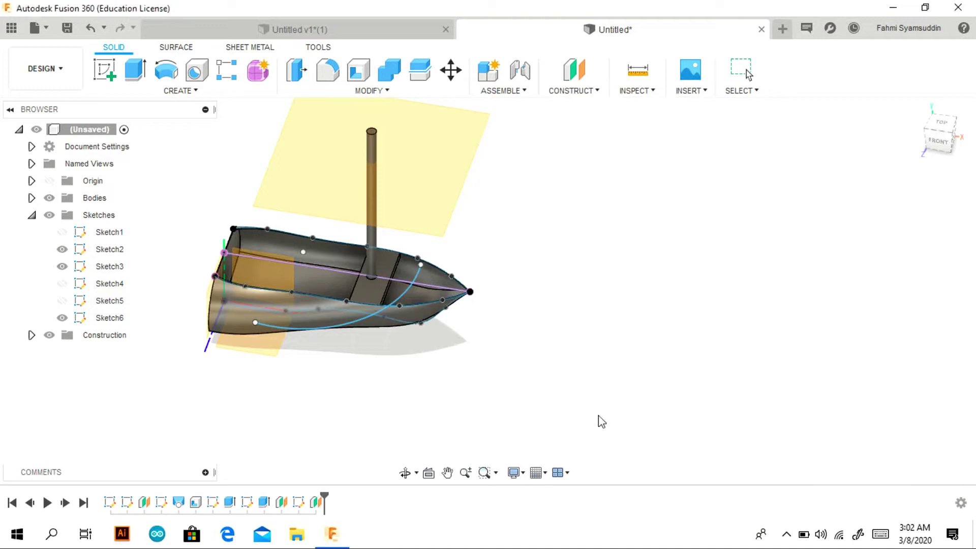
pyautogui.click(371, 141)
pyautogui.scroll(3, 374, 162)
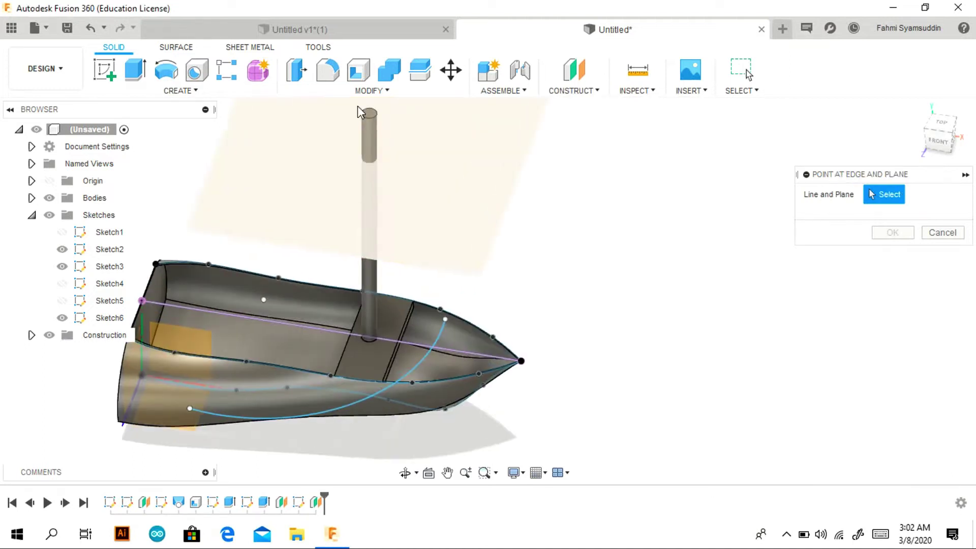
pyautogui.click(370, 137)
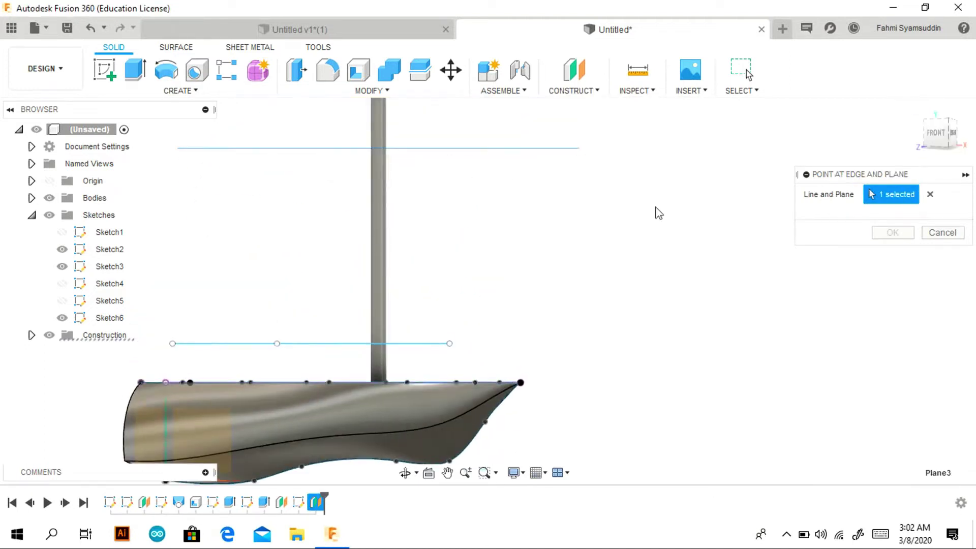
pyautogui.click(930, 194)
pyautogui.click(573, 90)
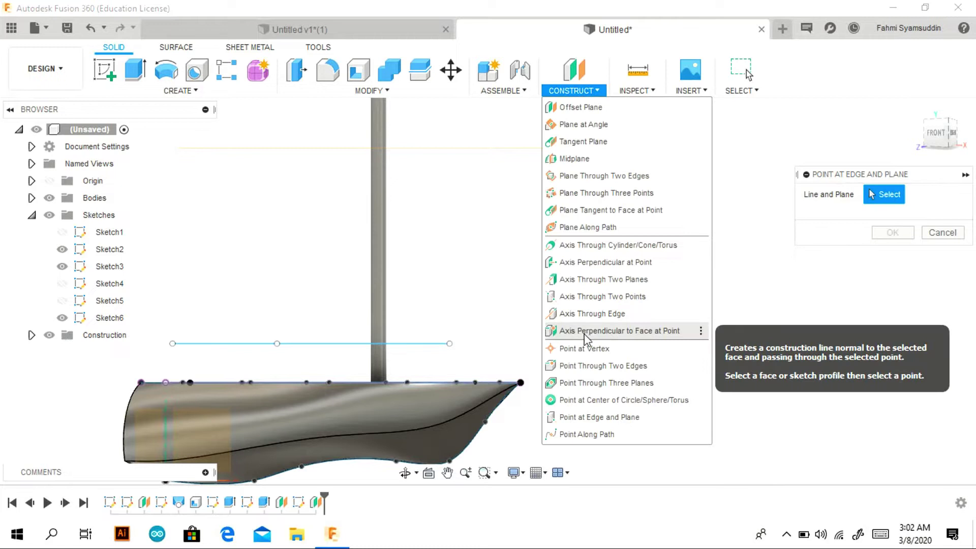
pyautogui.click(942, 233)
pyautogui.click(593, 90)
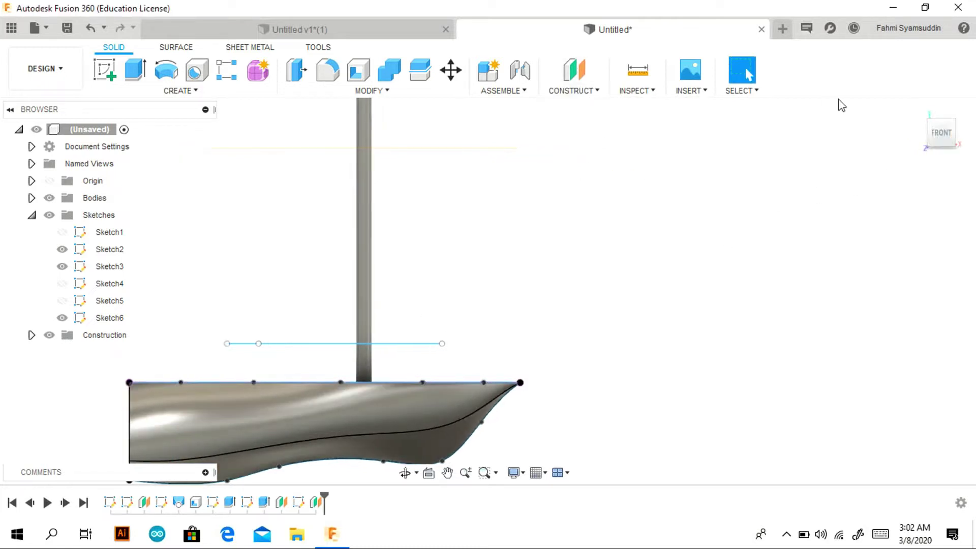
pyautogui.click(916, 112)
pyautogui.click(573, 91)
pyautogui.click(583, 124)
pyautogui.scroll(2, 523, 218)
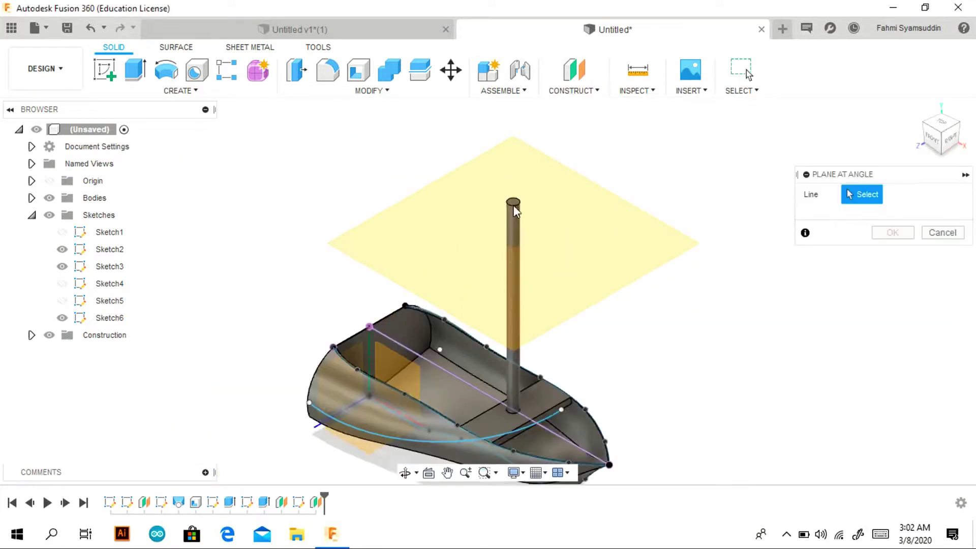
pyautogui.scroll(2, 523, 218)
pyautogui.click(62, 317)
pyautogui.click(62, 300)
pyautogui.click(62, 283)
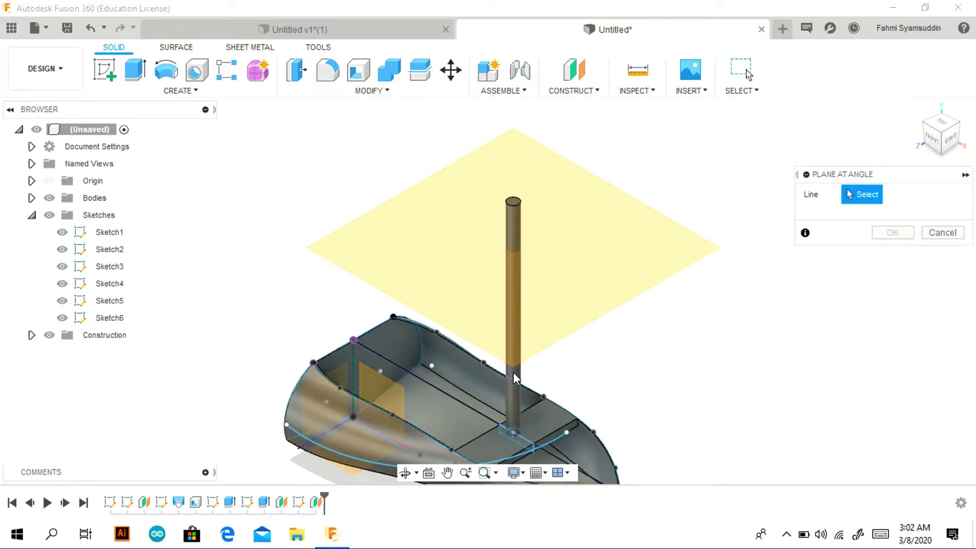
pyautogui.scroll(1, 516, 205)
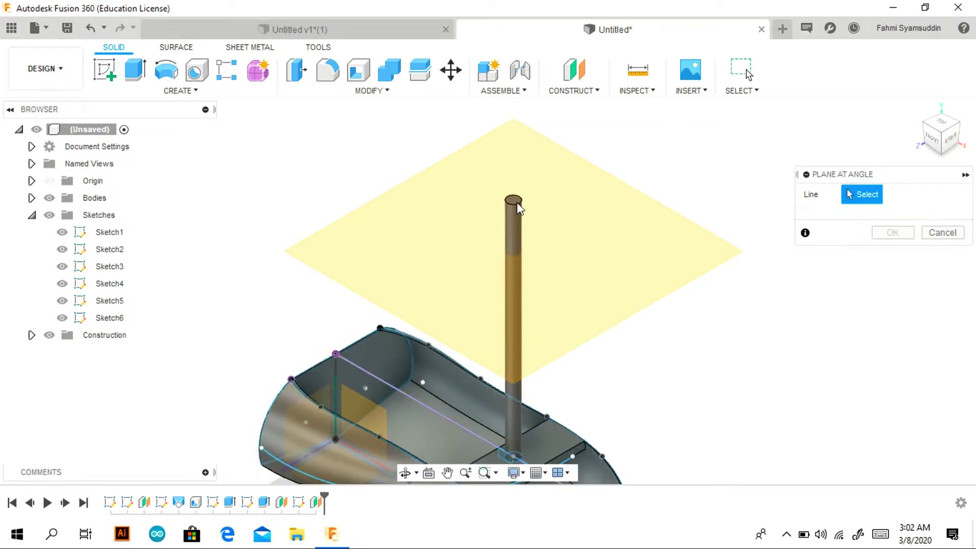
pyautogui.scroll(-1, 528, 211)
pyautogui.scroll(-1, 680, 279)
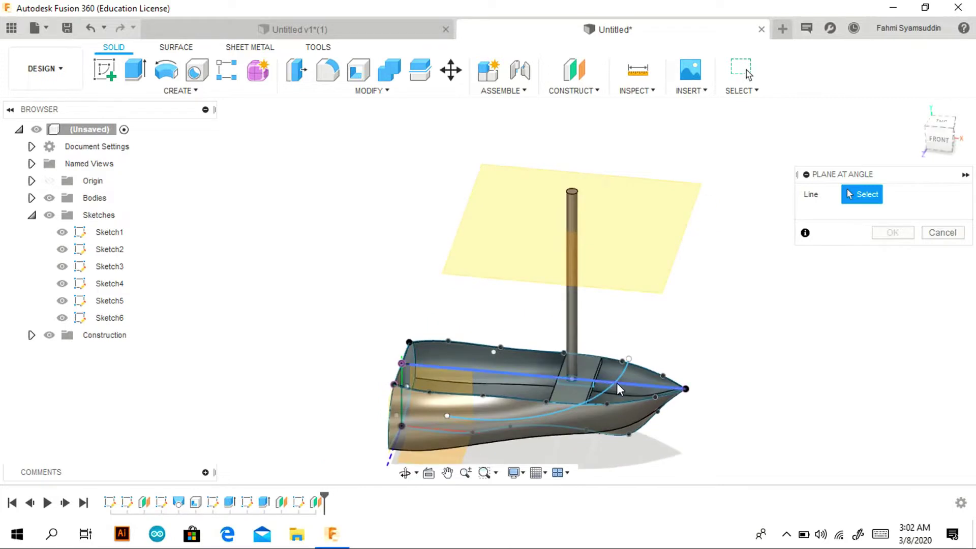
pyautogui.click(617, 385)
pyautogui.keyDown('shift'); pyautogui.moveTo(617, 385); pyautogui.dragTo(542, 447, button='middle'); pyautogui.keyUp('shift')
pyautogui.moveTo(542, 446); pyautogui.dragTo(539, 438)
pyautogui.click(533, 378)
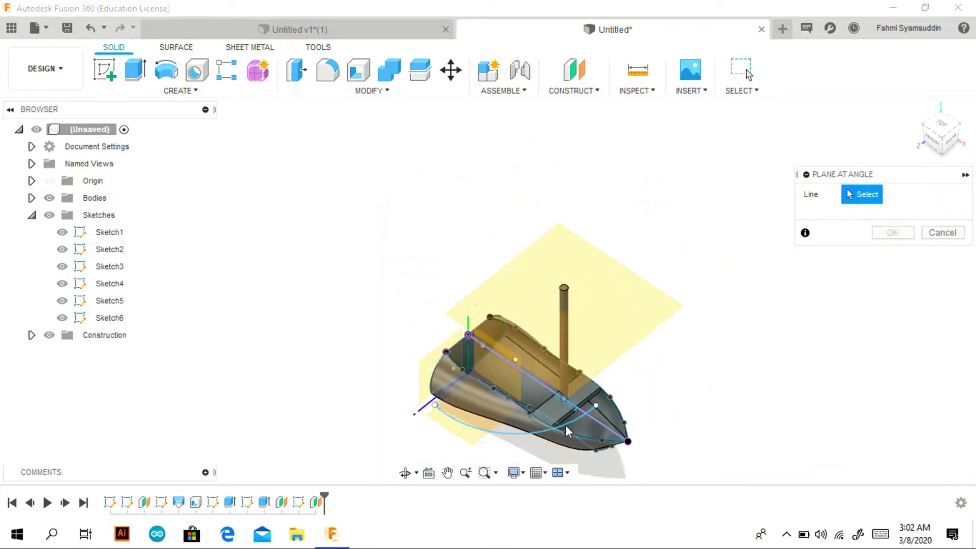
pyautogui.click(582, 413)
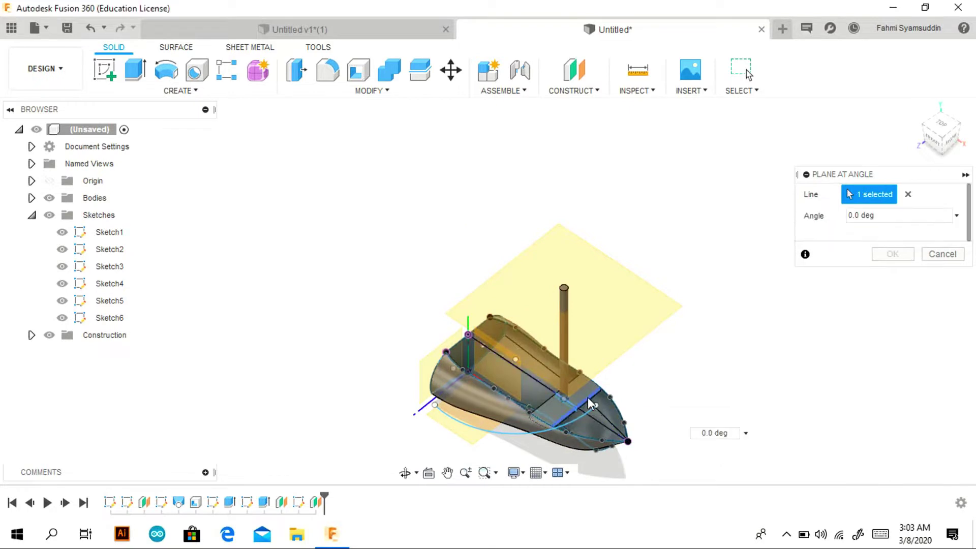
pyautogui.click(908, 195)
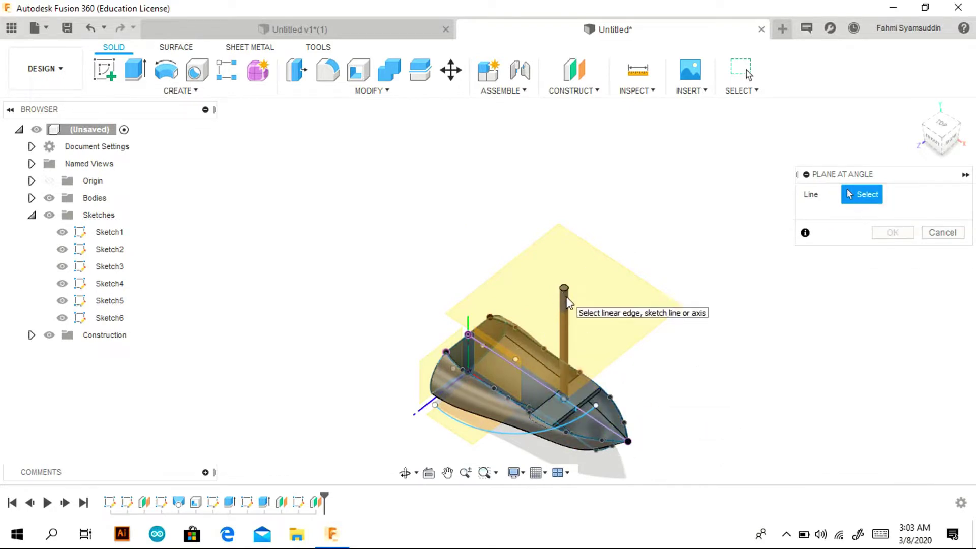
pyautogui.click(469, 357)
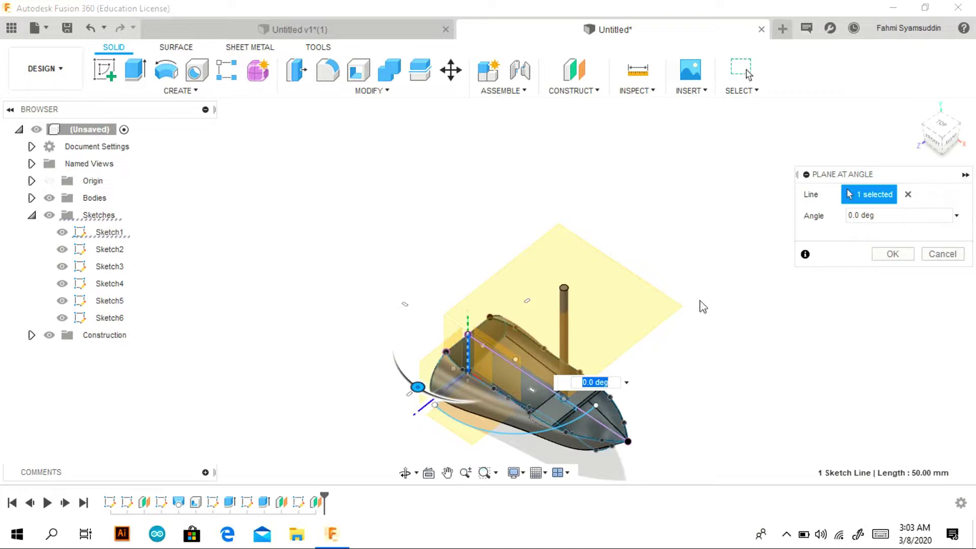
pyautogui.moveTo(417, 387); pyautogui.dragTo(437, 352)
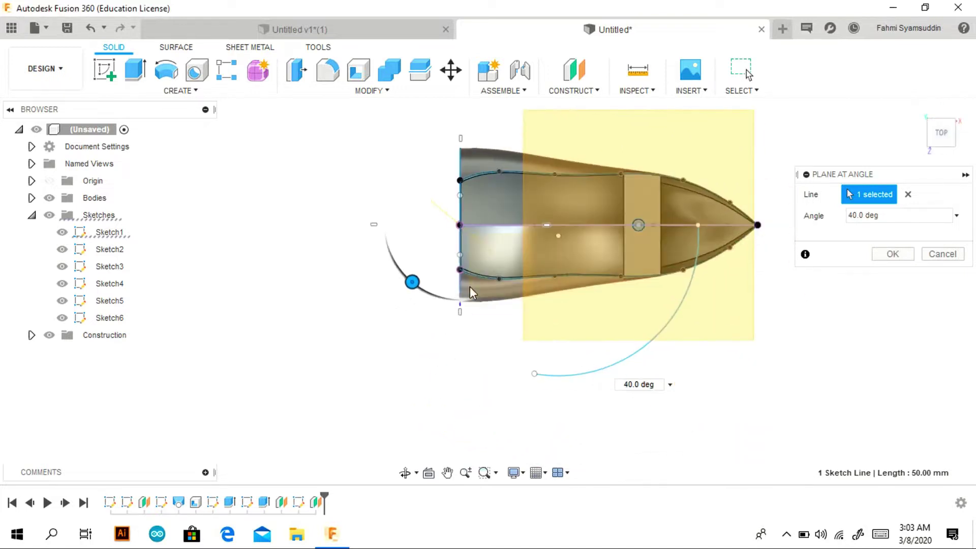
pyautogui.click(417, 286)
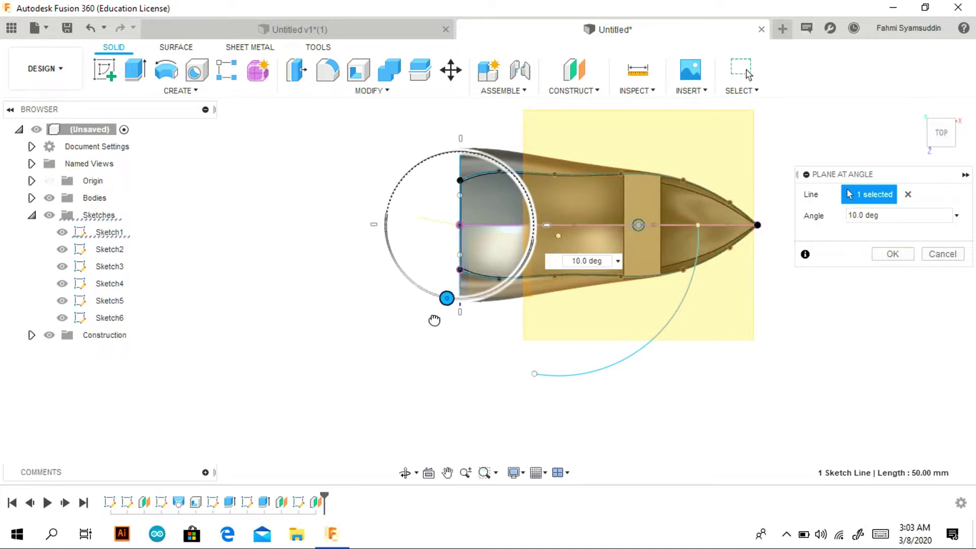
pyautogui.keyDown('shift'); pyautogui.moveTo(434, 320); pyautogui.dragTo(654, 222, button='middle'); pyautogui.keyUp('shift')
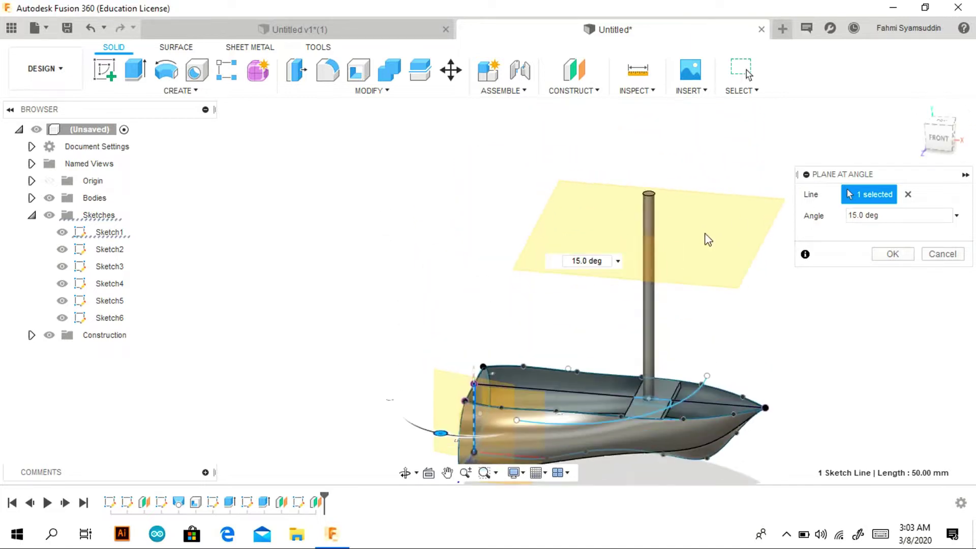
pyautogui.click(654, 222)
pyautogui.scroll(3, 649, 215)
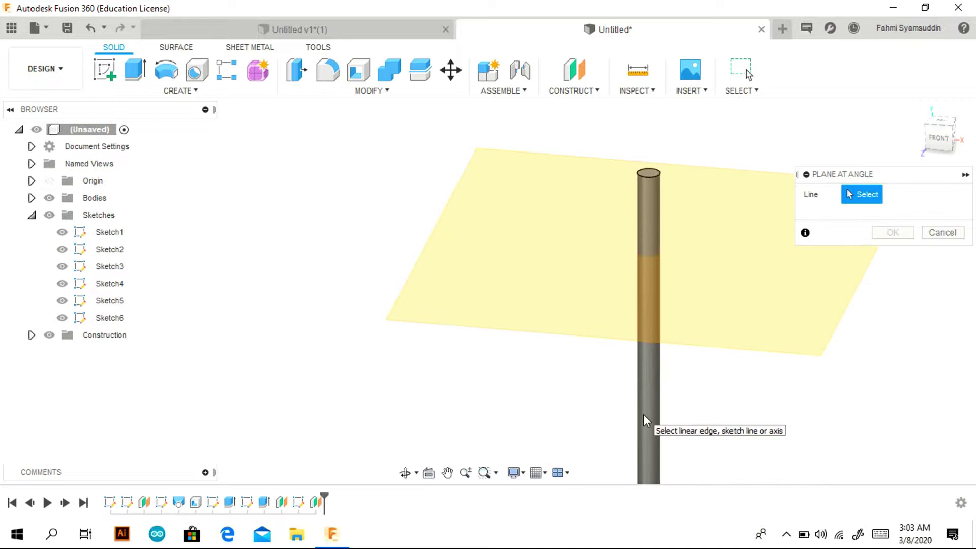
pyautogui.scroll(-5, 716, 257)
pyautogui.click(940, 232)
pyautogui.click(573, 90)
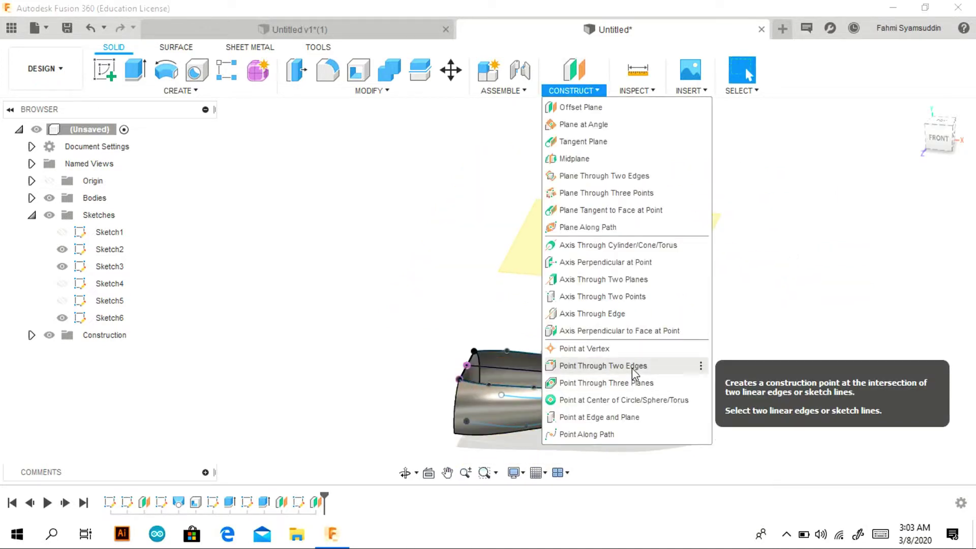
# Create an axis through the mast and a plane at an angle hinged on it.
pyautogui.click(608, 246)
pyautogui.click(892, 229)
pyautogui.click(573, 90)
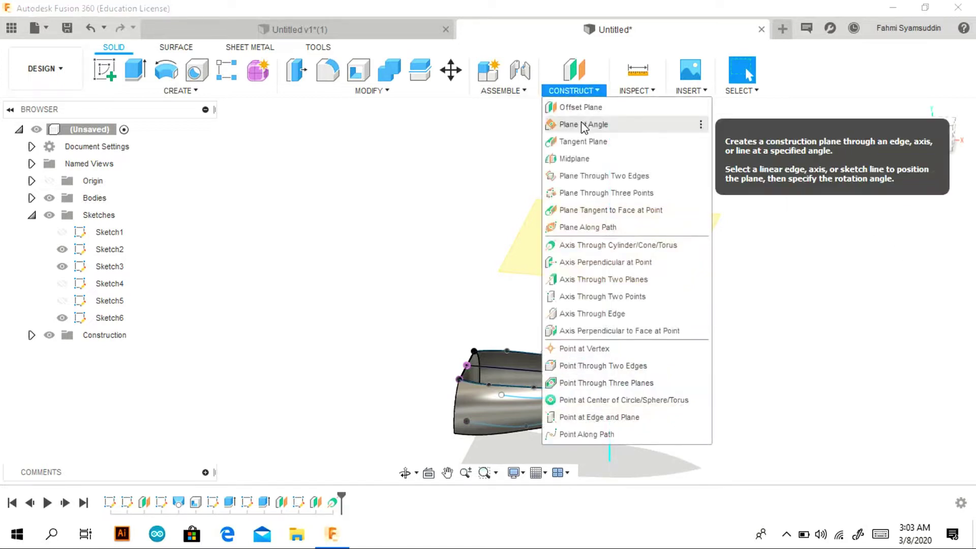
pyautogui.click(564, 125)
pyautogui.click(610, 229)
pyautogui.moveTo(939, 133); pyautogui.dragTo(958, 135)
pyautogui.click(939, 123)
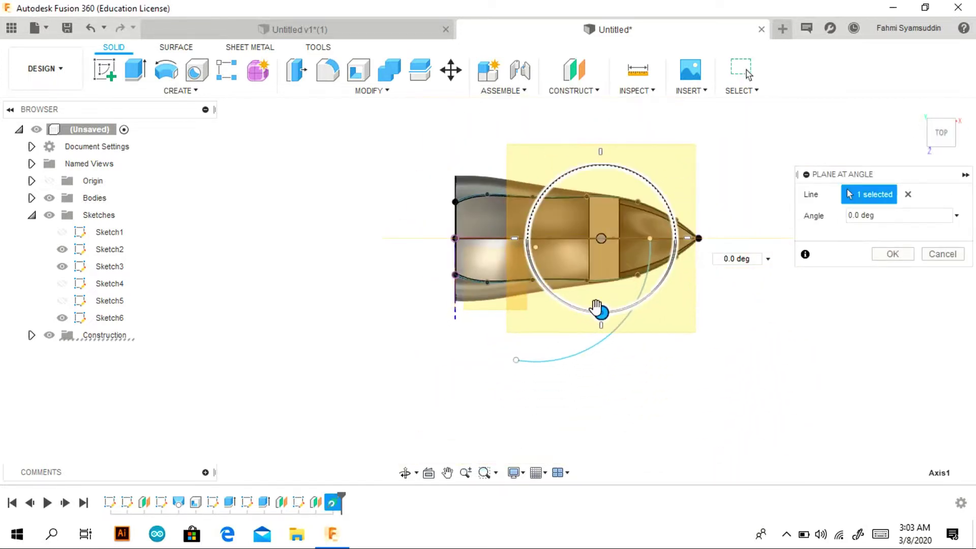
pyautogui.click(893, 254)
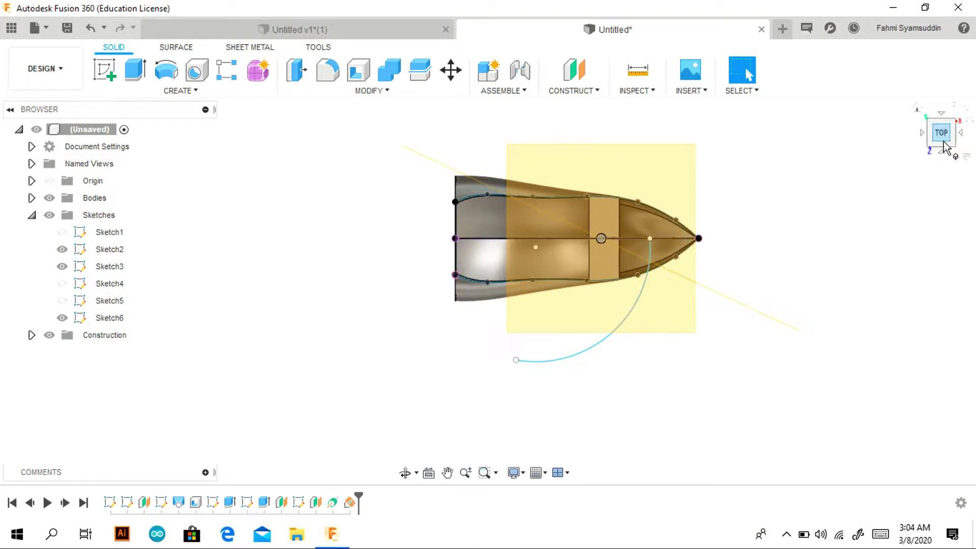
# Start Sketch7 on the angled plane from an oblique view.
pyautogui.click(941, 145)
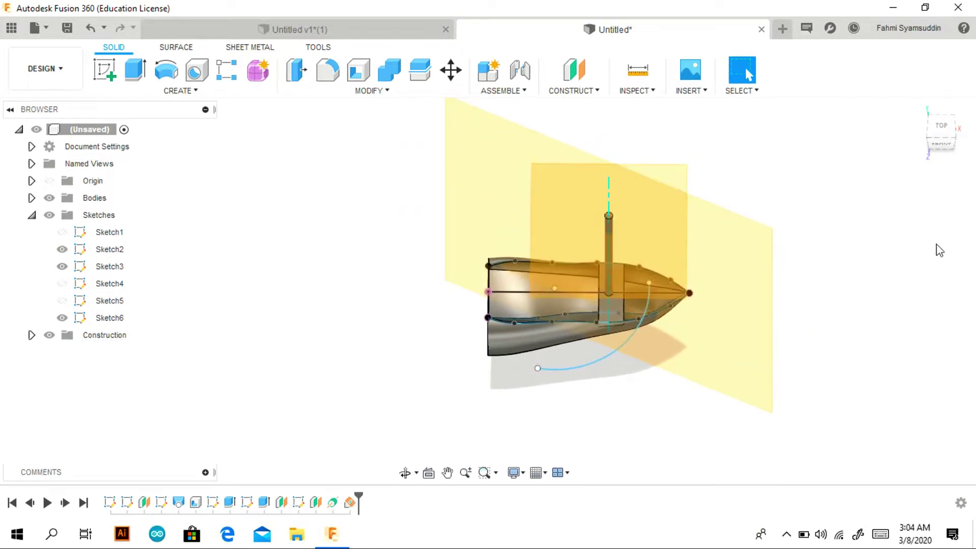
pyautogui.click(105, 69)
pyautogui.click(681, 246)
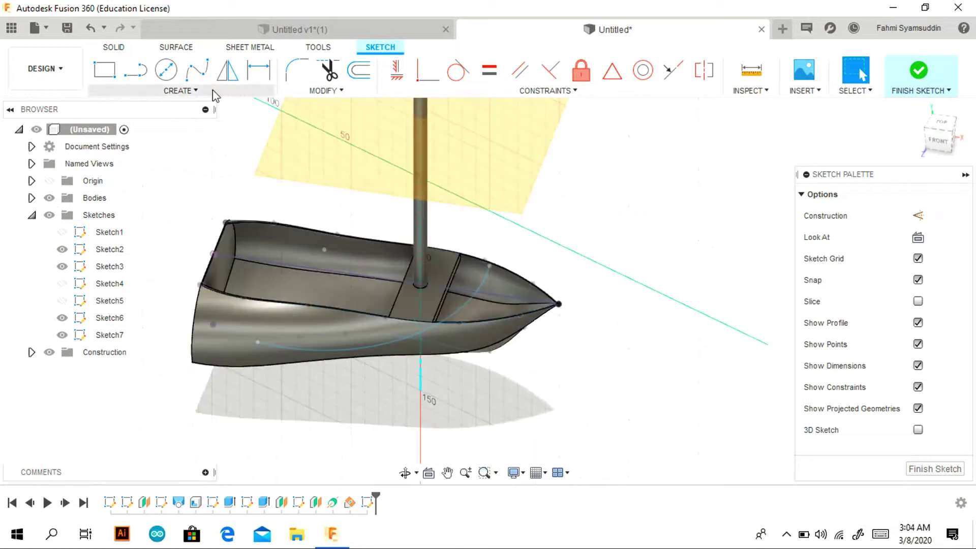
# Project the blue hull curve into Sketch7.
pyautogui.click(181, 91)
pyautogui.click(243, 358)
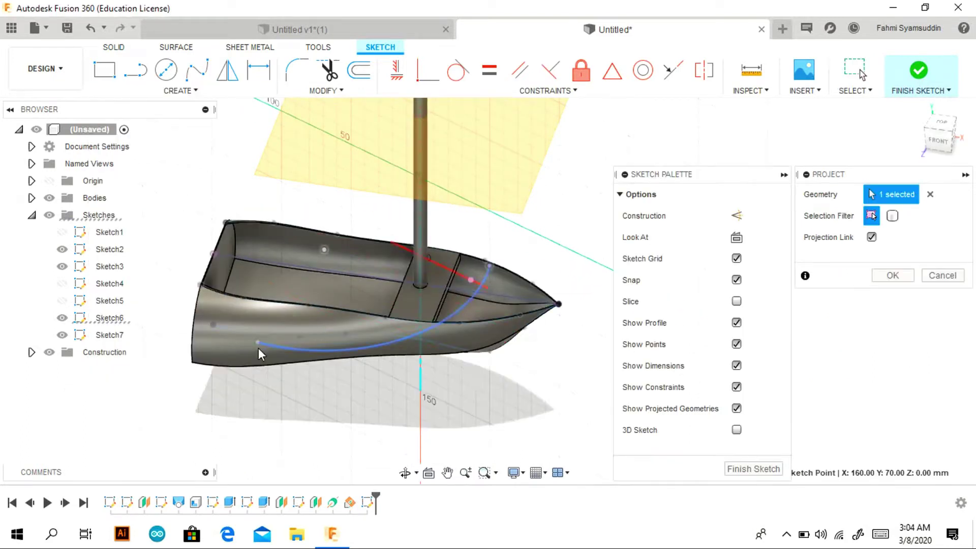
pyautogui.click(892, 275)
pyautogui.moveTo(478, 283)
pyautogui.keyDown('shift'); pyautogui.mouseDown(button='middle')
pyautogui.moveTo(864, 193)
pyautogui.moveTo(488, 298)
pyautogui.mouseUp(button='middle'); pyautogui.keyUp('shift')
pyautogui.click(180, 90)
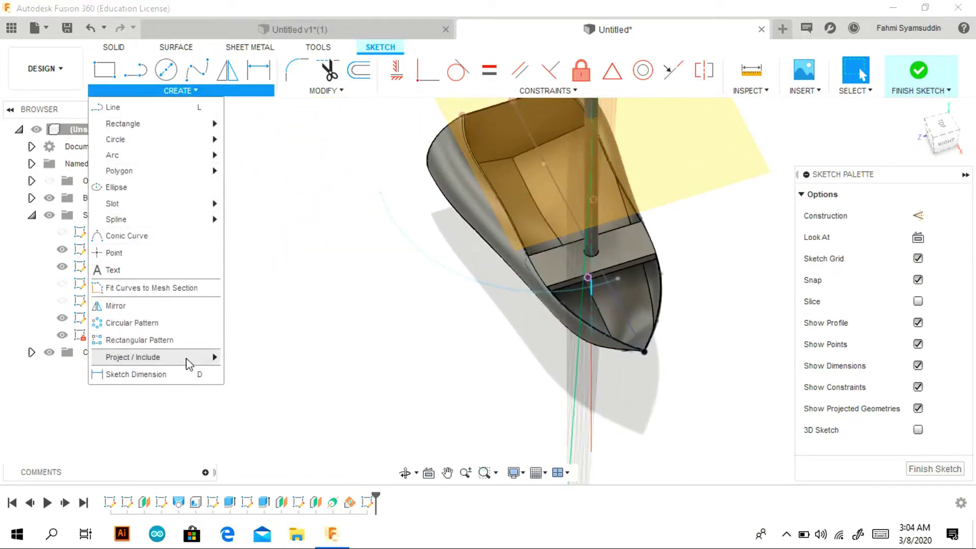
pyautogui.click(249, 357)
pyautogui.moveTo(133, 357)
pyautogui.click(942, 275)
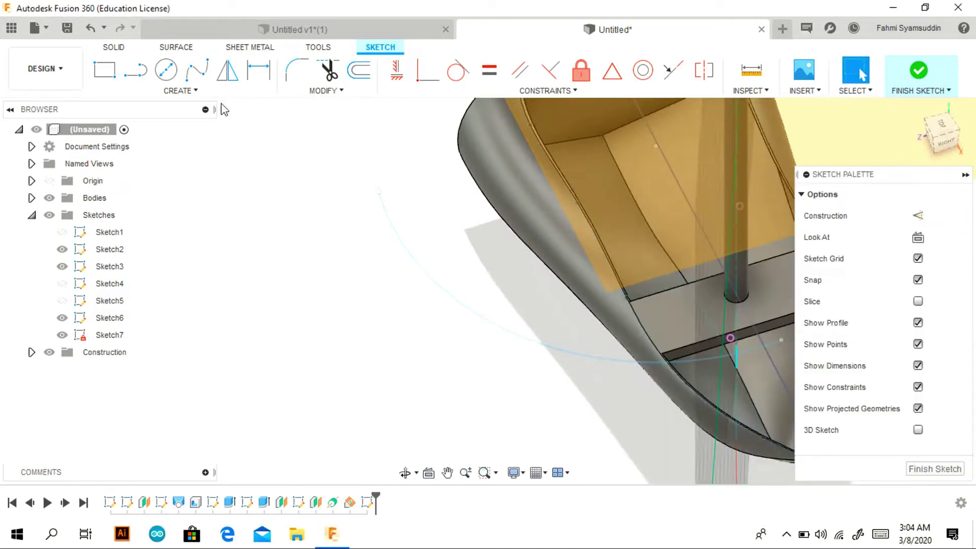
# Intersect the boat geometry with the angled sketch plane.
pyautogui.click(180, 91)
pyautogui.click(248, 377)
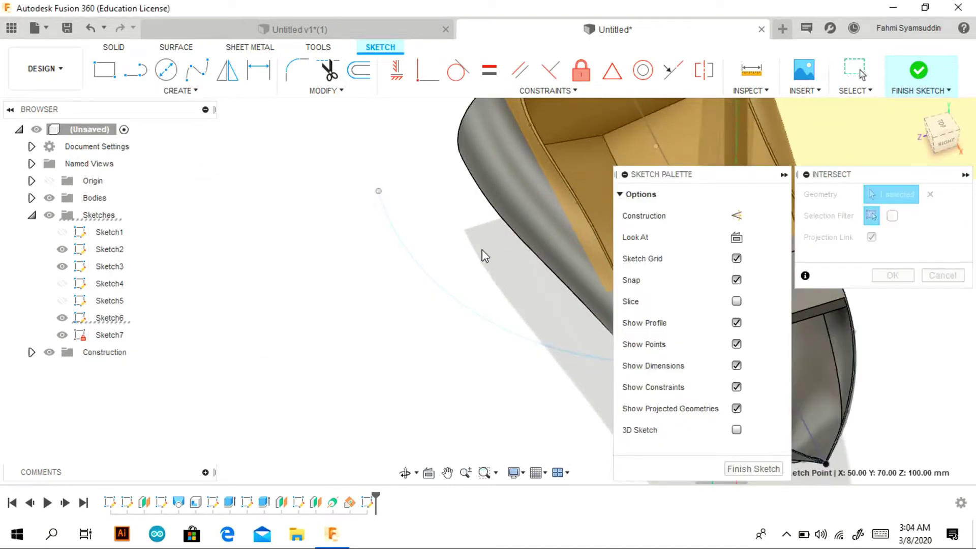
pyautogui.scroll(-5, 484, 255)
pyautogui.click(463, 294)
pyautogui.click(889, 275)
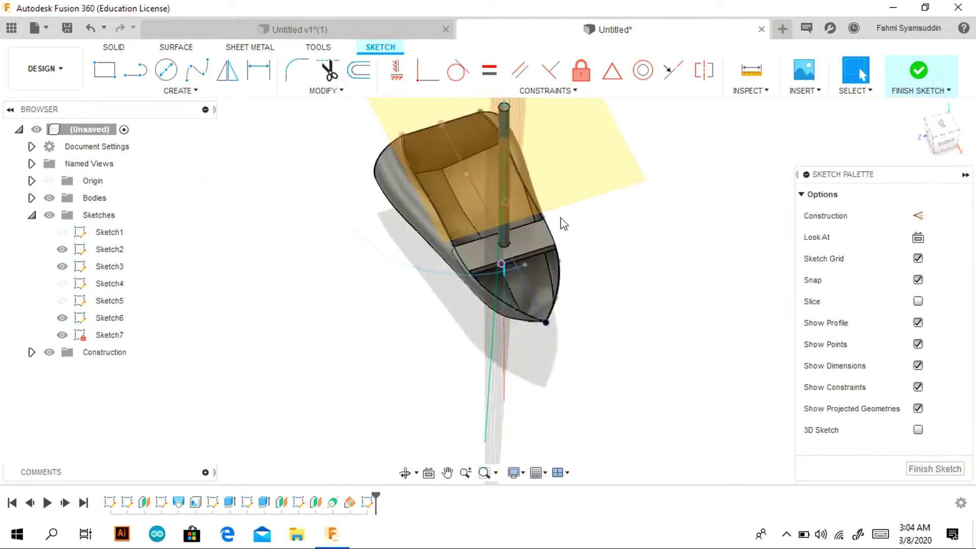
# Start a three-point arc from a front view of the boat, then cancel it.
pyautogui.keyDown('shift'); pyautogui.moveTo(563, 224); pyautogui.dragTo(436, 195, button='middle'); pyautogui.keyUp('shift')
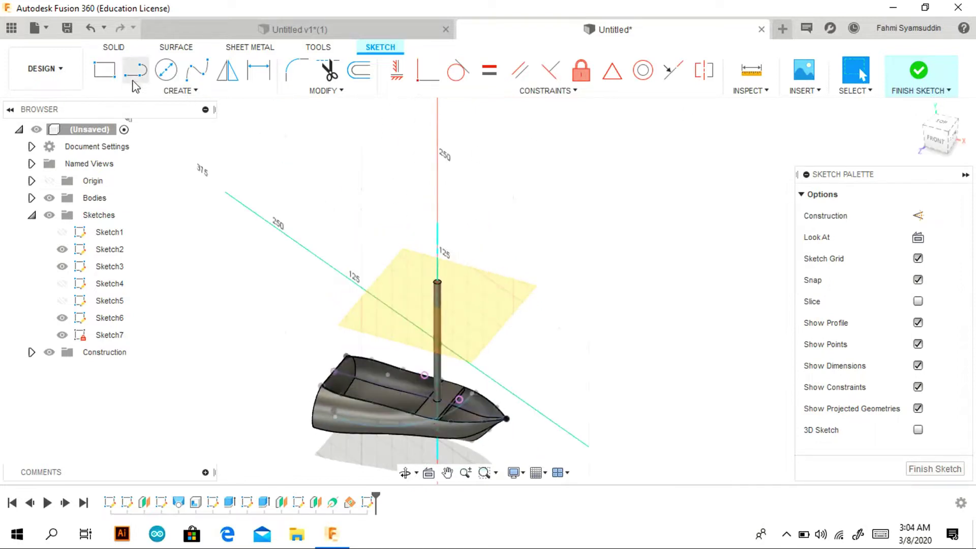
pyautogui.click(192, 90)
pyautogui.click(264, 176)
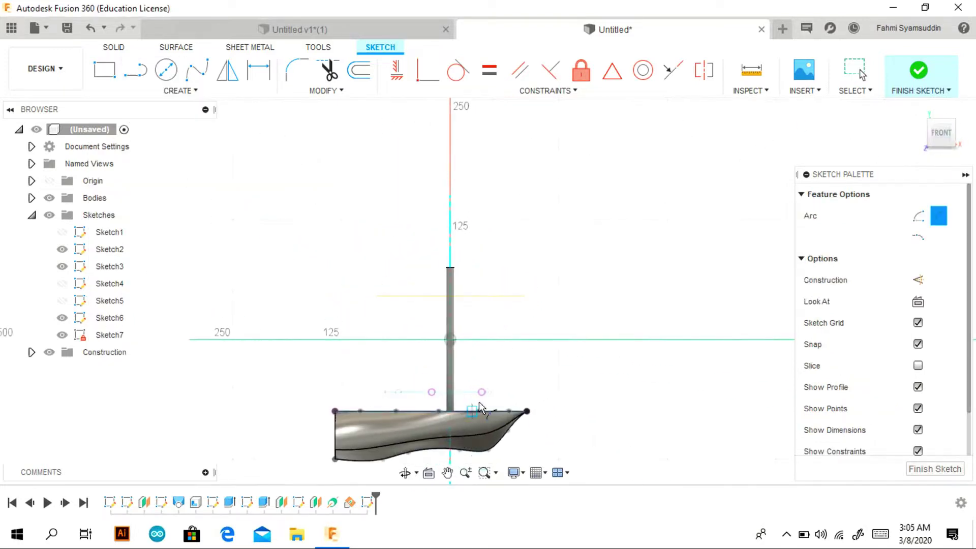
pyautogui.scroll(3, 486, 392)
pyautogui.scroll(2, 487, 392)
pyautogui.scroll(5, 486, 391)
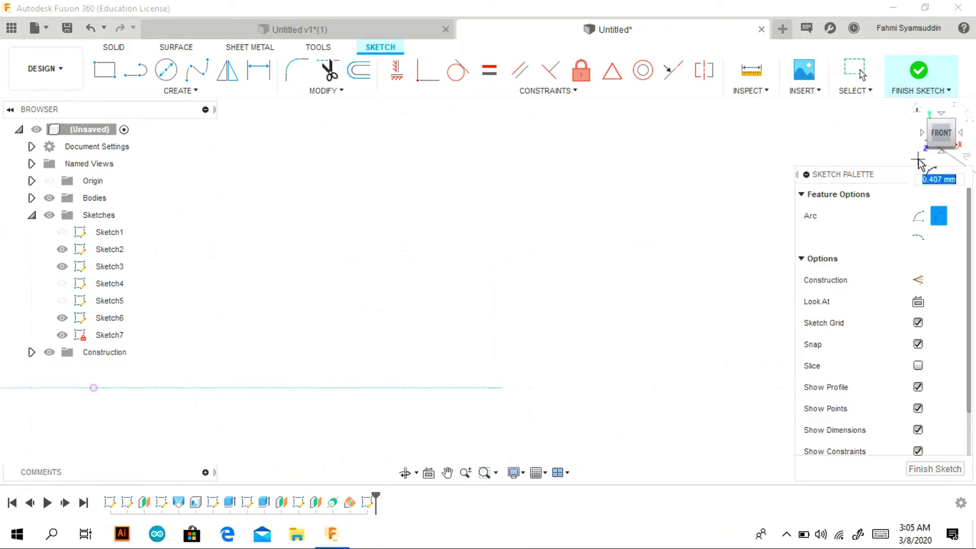
pyautogui.keyDown('shift'); pyautogui.moveTo(488, 291); pyautogui.dragTo(429, 337, button='middle'); pyautogui.keyUp('shift')
pyautogui.scroll(-3, 483, 318)
pyautogui.scroll(2, 388, 331)
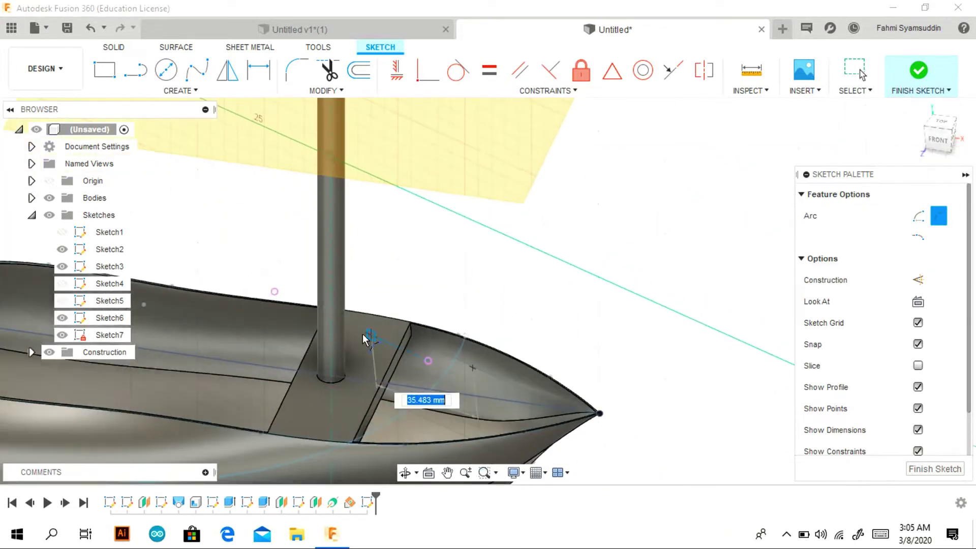
pyautogui.press('Escape')
# Retry the three-point arc while zooming in closely, and cancel again.
pyautogui.click(160, 91)
pyautogui.click(260, 157)
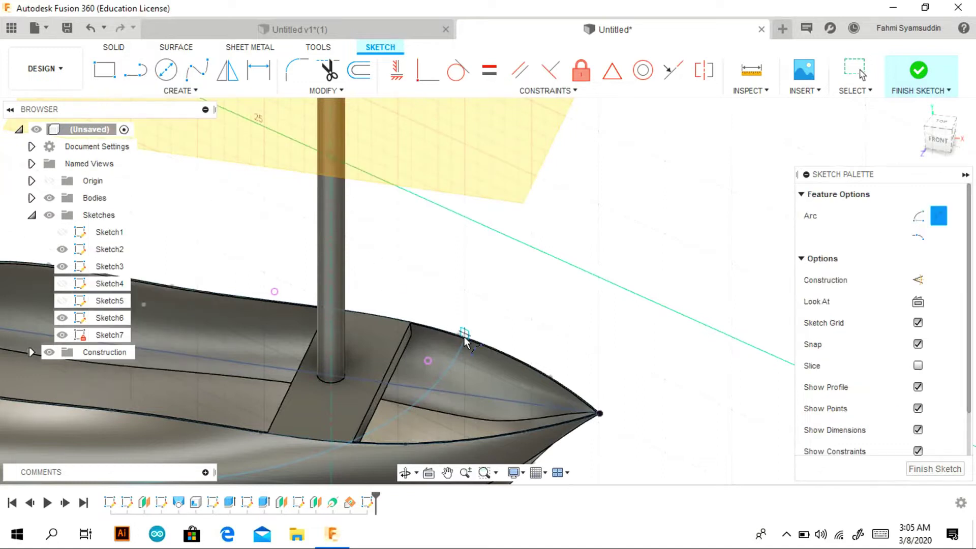
pyautogui.scroll(3, 464, 336)
pyautogui.scroll(2, 465, 336)
pyautogui.scroll(2, 465, 337)
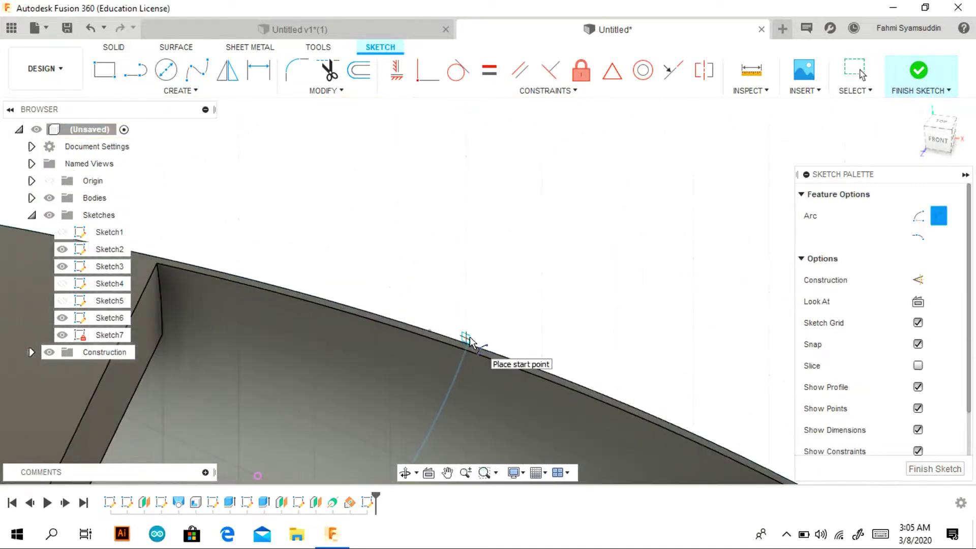
pyautogui.scroll(2, 470, 341)
pyautogui.scroll(2, 472, 340)
pyautogui.scroll(1, 472, 340)
pyautogui.scroll(1, 472, 340)
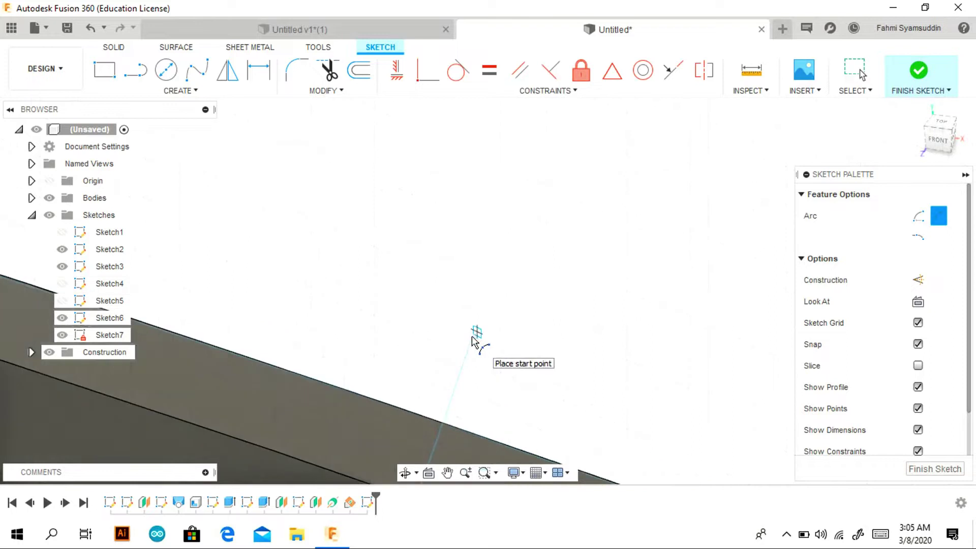
pyautogui.scroll(2, 473, 339)
pyautogui.scroll(2, 483, 338)
pyautogui.press('Escape')
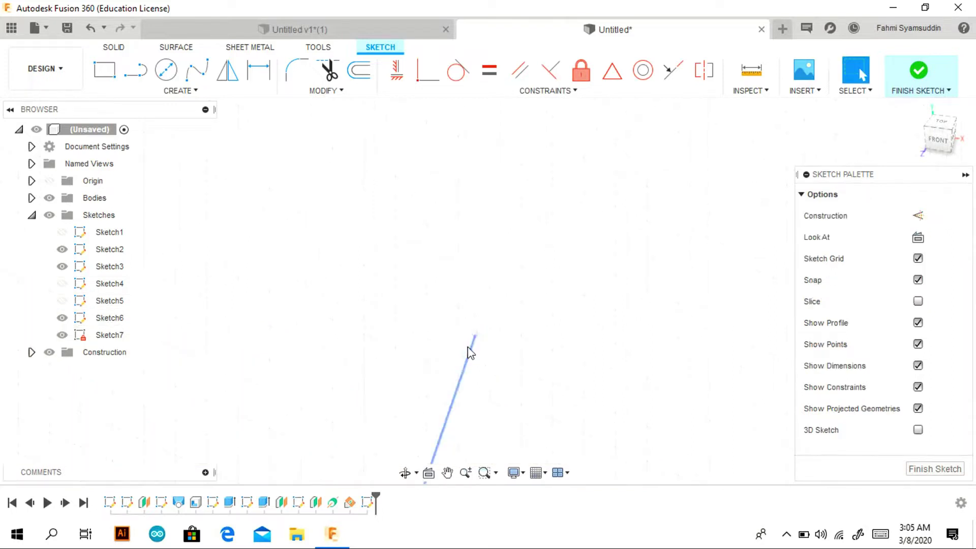
# Return to the overall boat view and finish Sketch7.
pyautogui.scroll(-3, 466, 349)
pyautogui.scroll(-3, 468, 349)
pyautogui.click(917, 109)
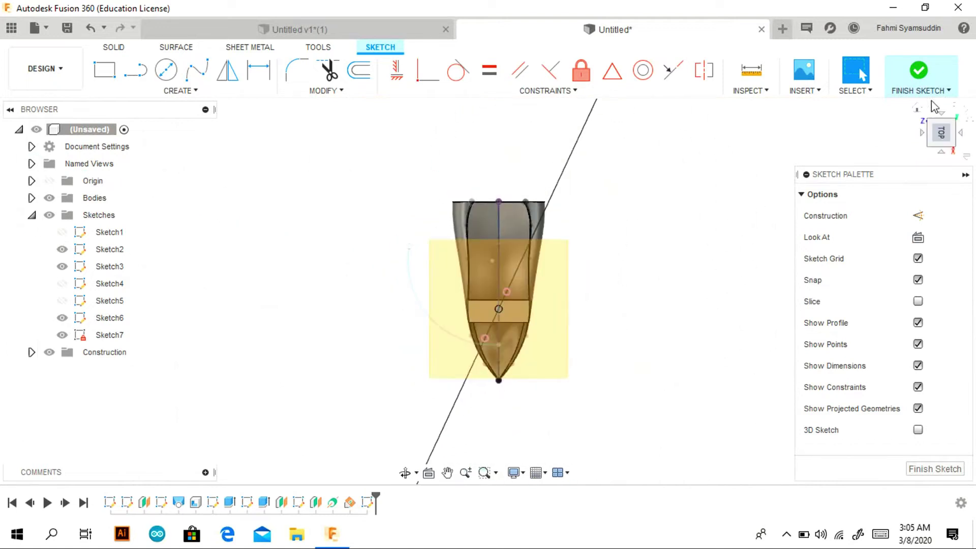
pyautogui.scroll(2, 394, 348)
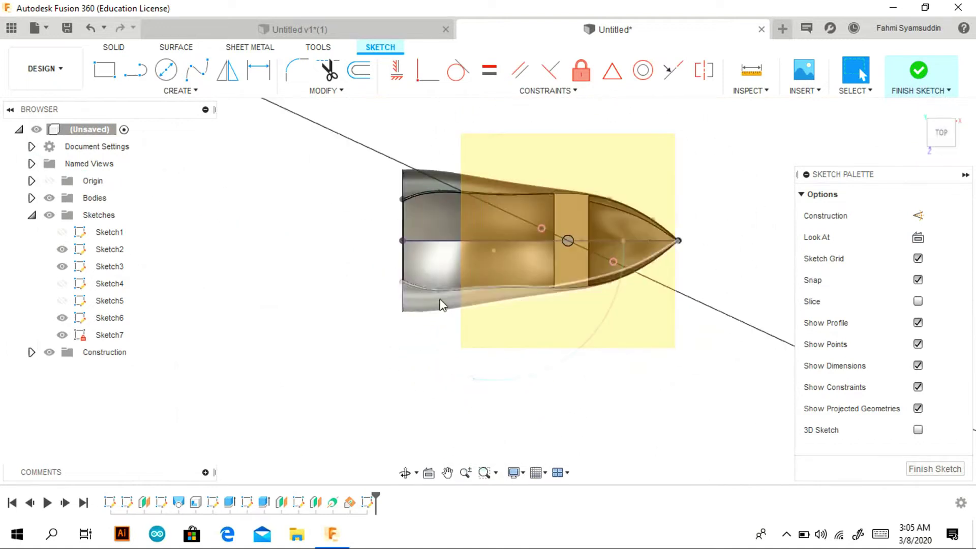
pyautogui.click(918, 71)
pyautogui.click(181, 91)
# Start Sketch8 on a plane and project the hull's edges into it.
pyautogui.click(107, 74)
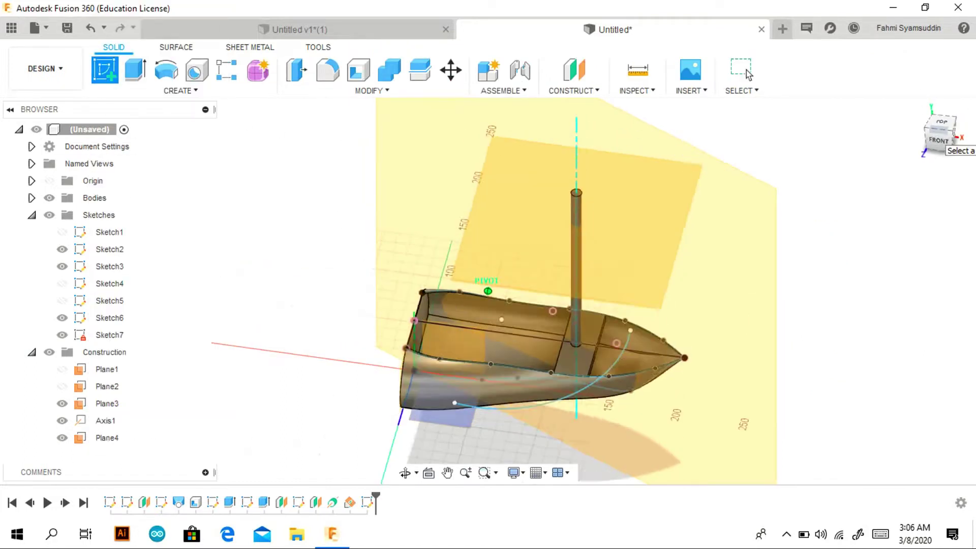
pyautogui.click(784, 272)
pyautogui.click(180, 90)
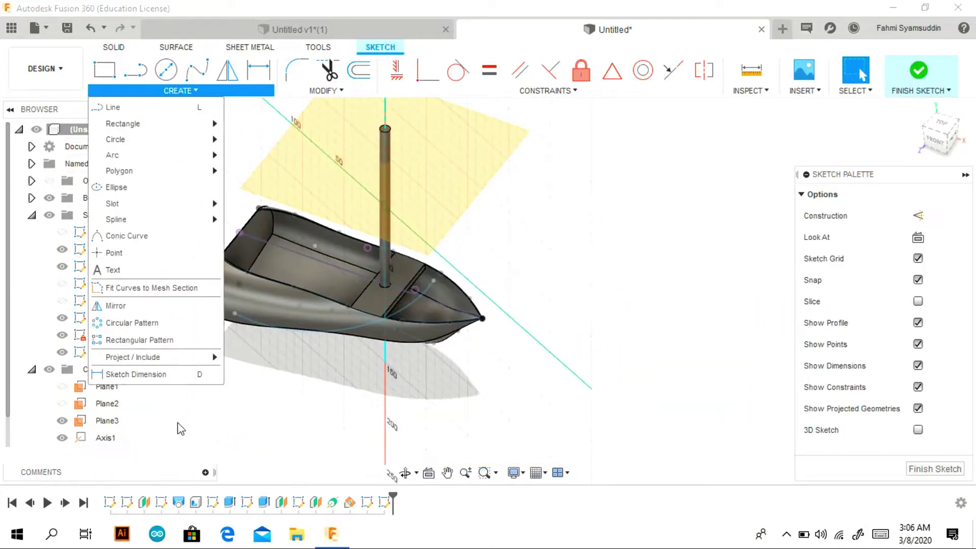
pyautogui.click(244, 355)
pyautogui.click(432, 280)
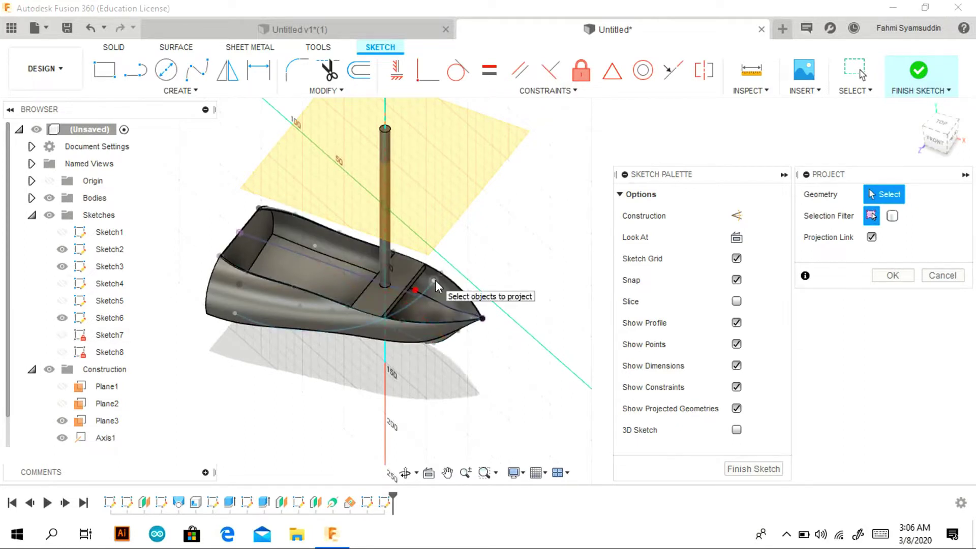
pyautogui.scroll(3, 193, 361)
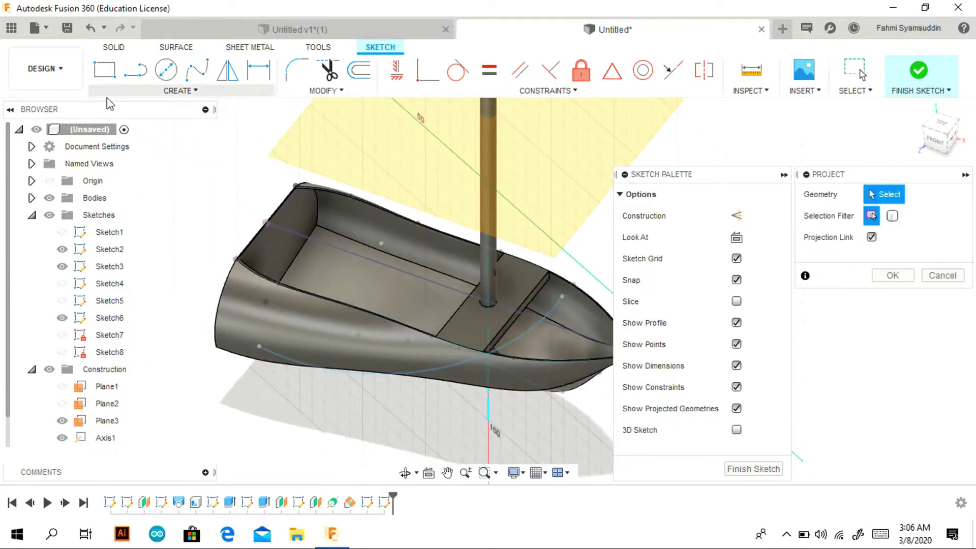
# Add the boat's intersection curves with the sketch plane.
pyautogui.click(152, 91)
pyautogui.click(264, 376)
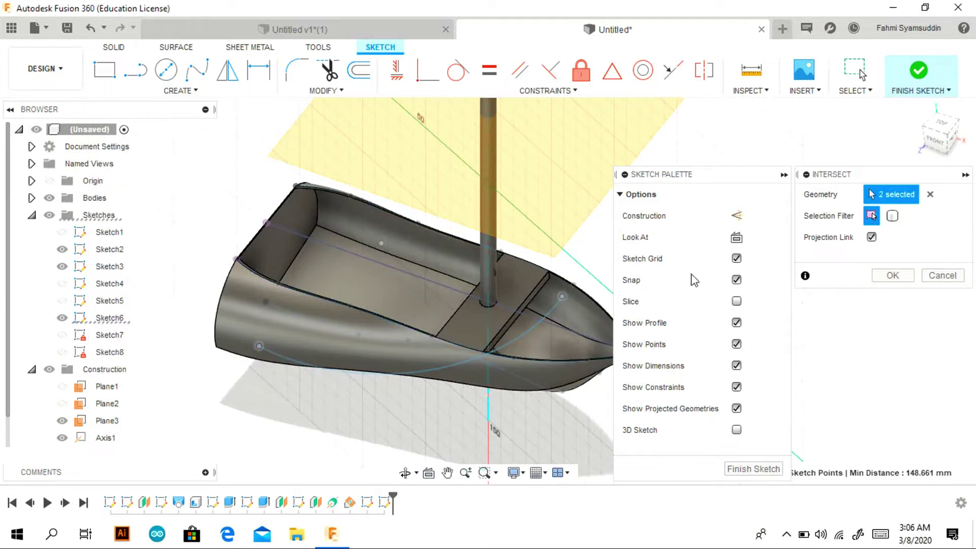
pyautogui.click(892, 274)
# Draw a three-point arc beside the mast from the front view.
pyautogui.click(187, 91)
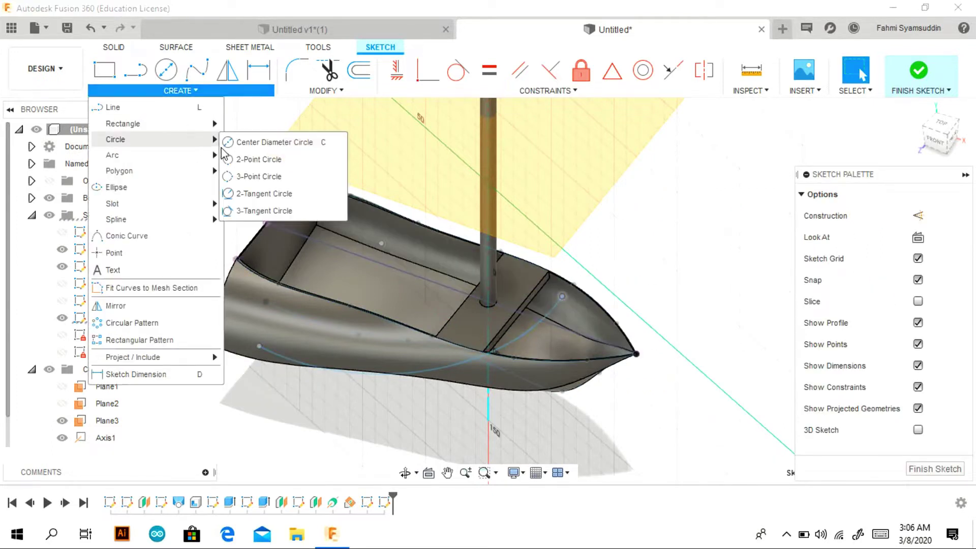
pyautogui.click(239, 156)
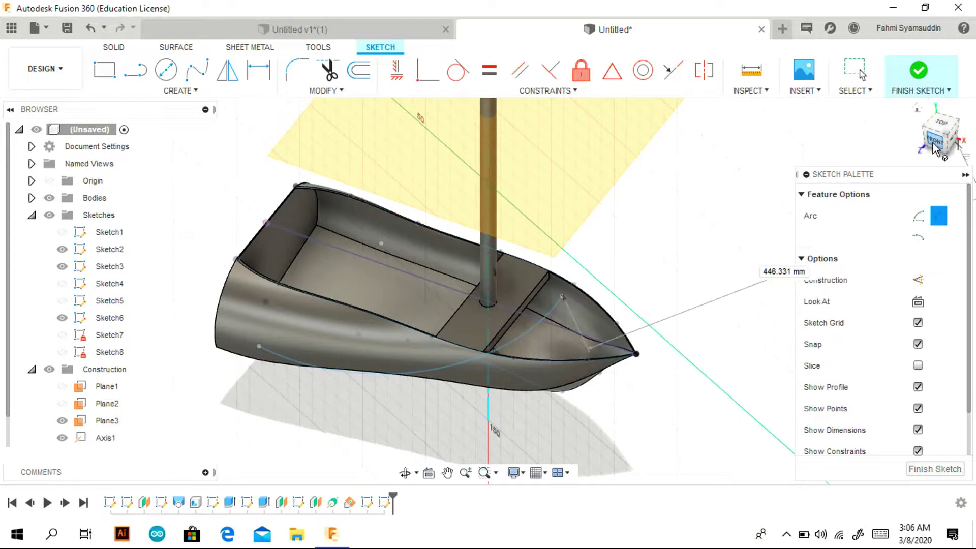
pyautogui.click(934, 147)
pyautogui.click(181, 91)
pyautogui.click(239, 156)
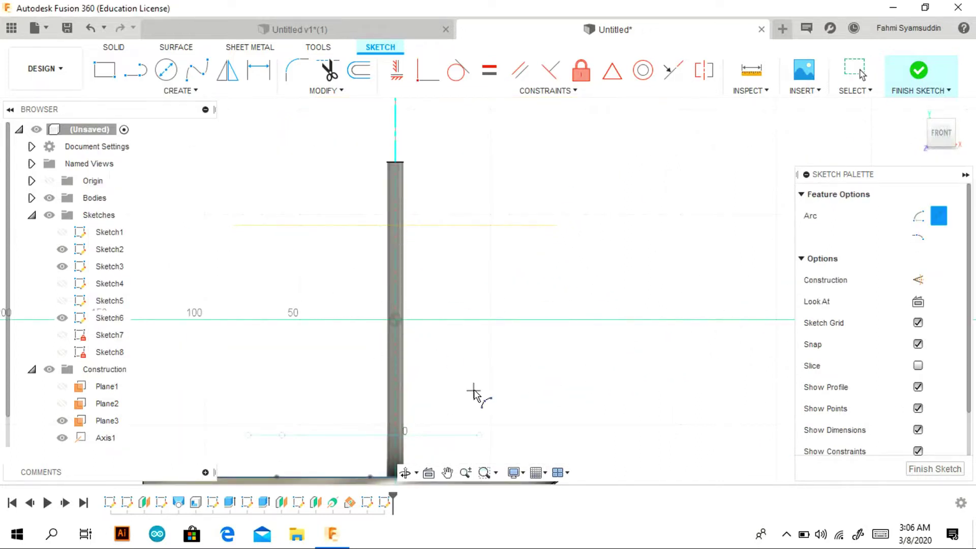
pyautogui.moveTo(473, 393); pyautogui.dragTo(457, 270, button='middle')
pyautogui.moveTo(934, 136); pyautogui.dragTo(897, 157)
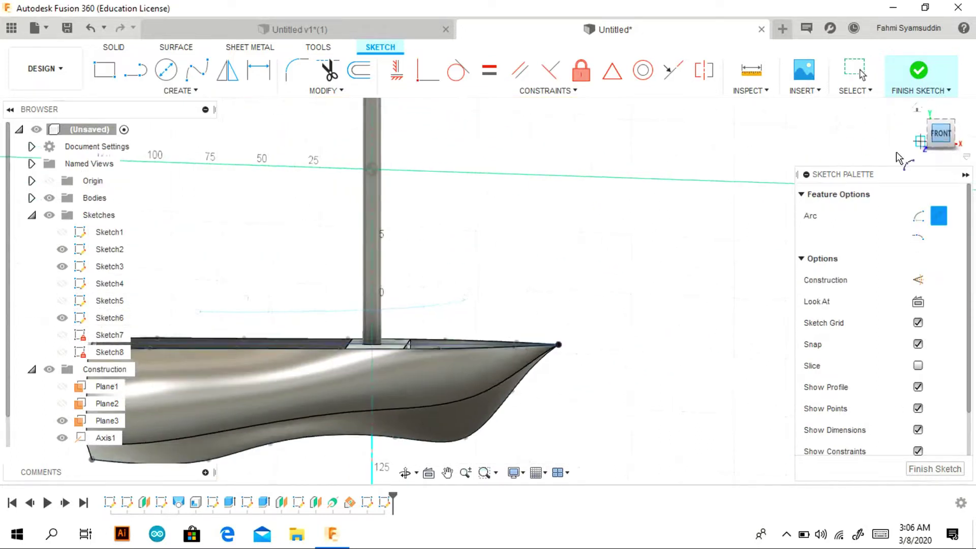
pyautogui.scroll(3, 457, 311)
pyautogui.scroll(3, 455, 312)
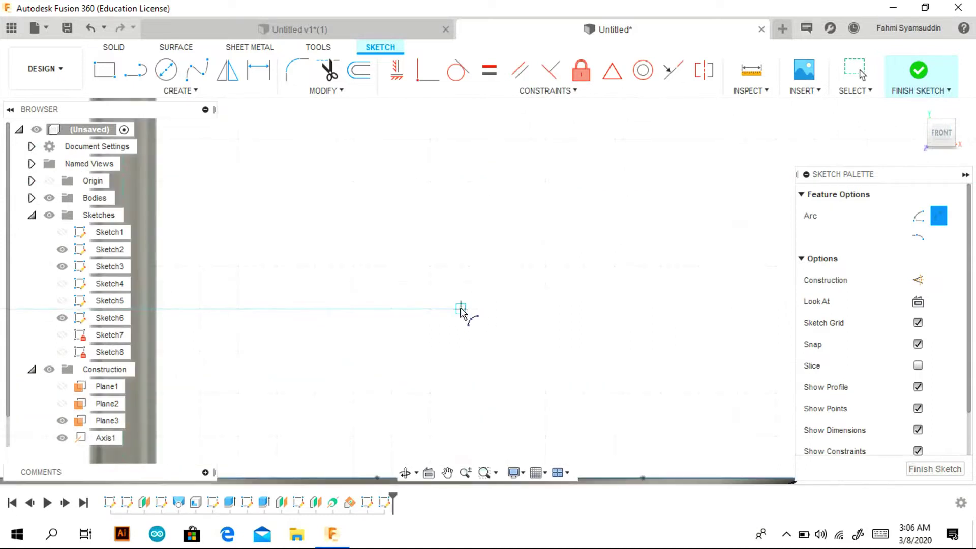
pyautogui.scroll(-5, 294, 276)
pyautogui.scroll(-2, 311, 266)
pyautogui.scroll(2, 312, 274)
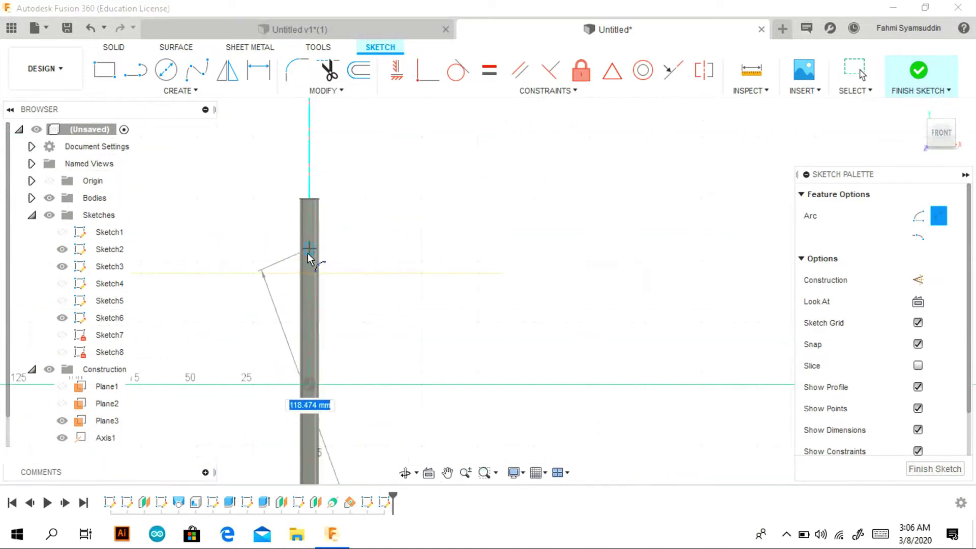
pyautogui.scroll(-2, 401, 323)
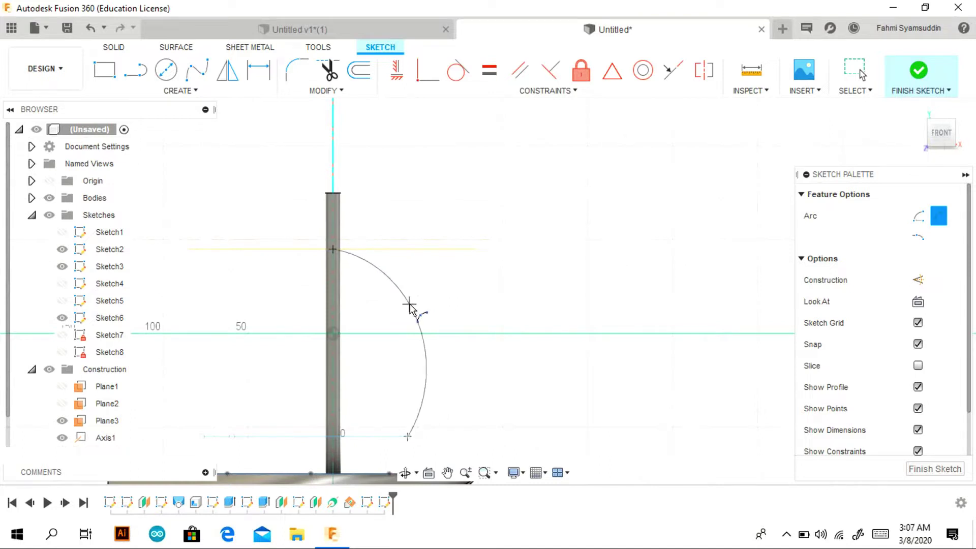
pyautogui.click(404, 318)
pyautogui.rightClick(486, 303)
pyautogui.click(453, 364)
# Show Sketch7 again and undo Sketch8 with its arc.
pyautogui.click(926, 116)
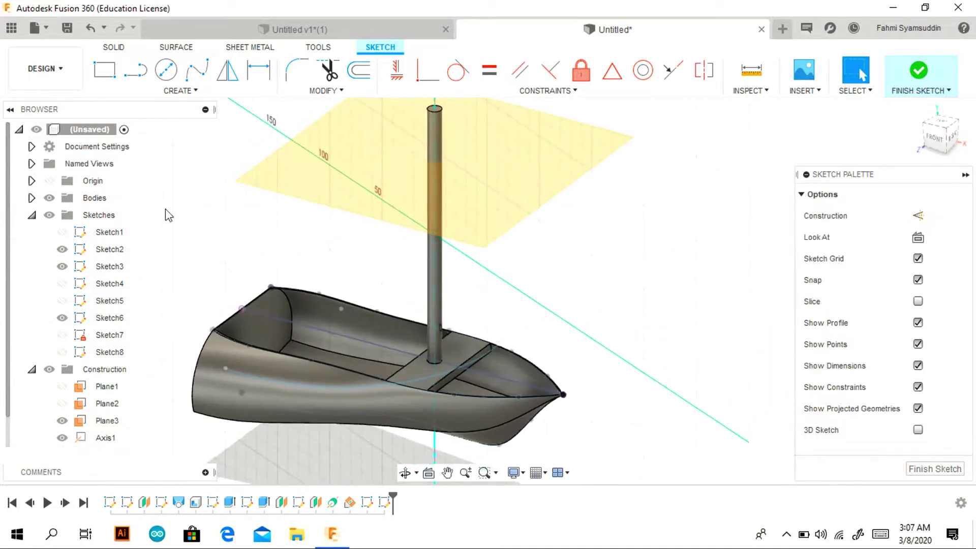
pyautogui.click(62, 335)
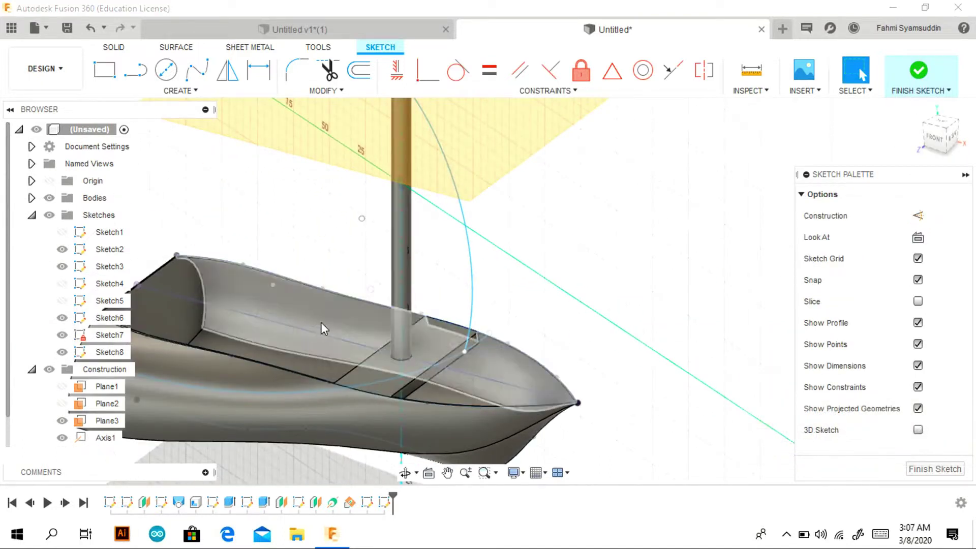
pyautogui.click(89, 20)
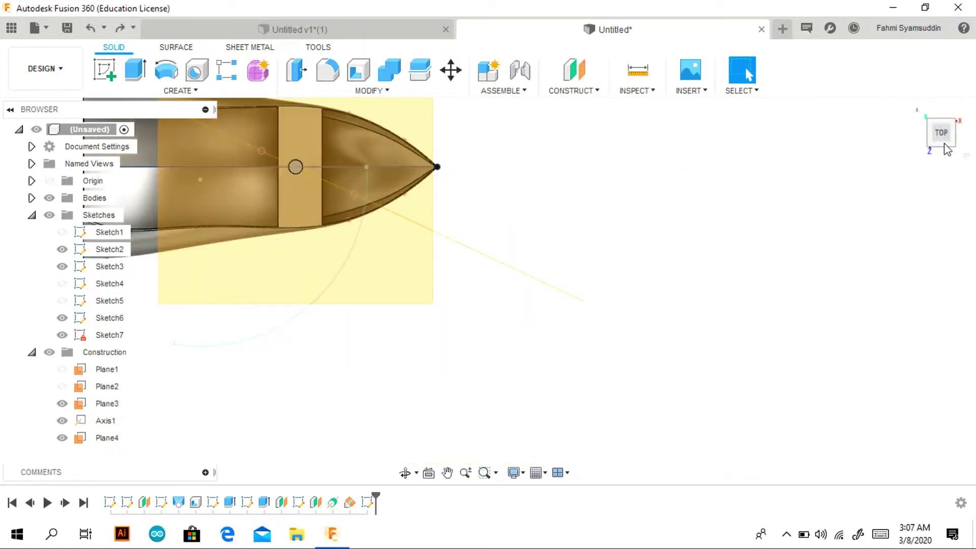
# Re-edit the angled plane around the mast axis, keeping it at -25.0 deg.
pyautogui.click(946, 149)
pyautogui.rightClick(554, 307)
pyautogui.click(548, 412)
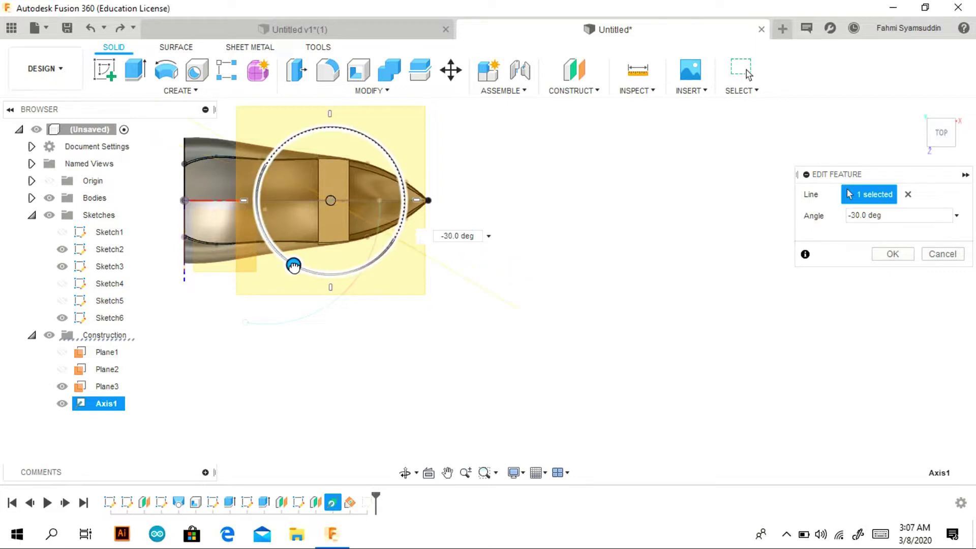
pyautogui.click(910, 259)
# Start a new sketch on Plane2 from an oblique view.
pyautogui.moveTo(941, 133)
pyautogui.mouseDown()
pyautogui.moveTo(931, 100)
pyautogui.moveTo(934, 127)
pyautogui.mouseUp()
pyautogui.click(104, 70)
pyautogui.click(484, 294)
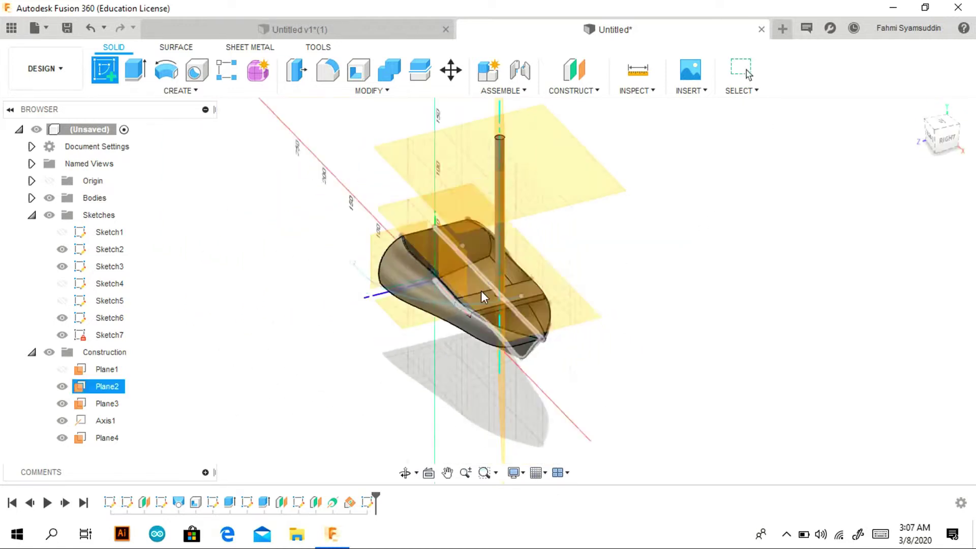
# Hide Plane3, begin a three-point arc below the hull, then cancel it.
pyautogui.click(64, 422)
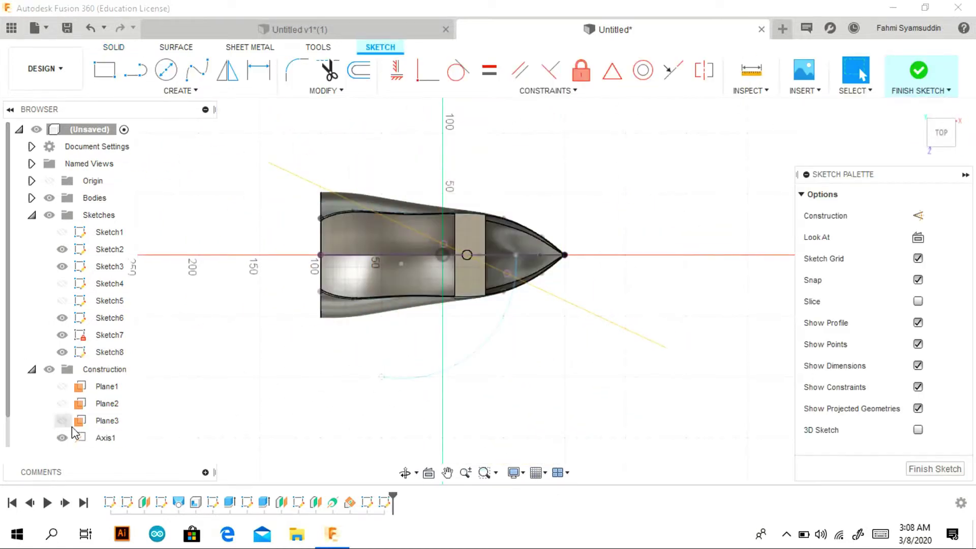
pyautogui.click(166, 84)
pyautogui.click(239, 155)
pyautogui.click(514, 278)
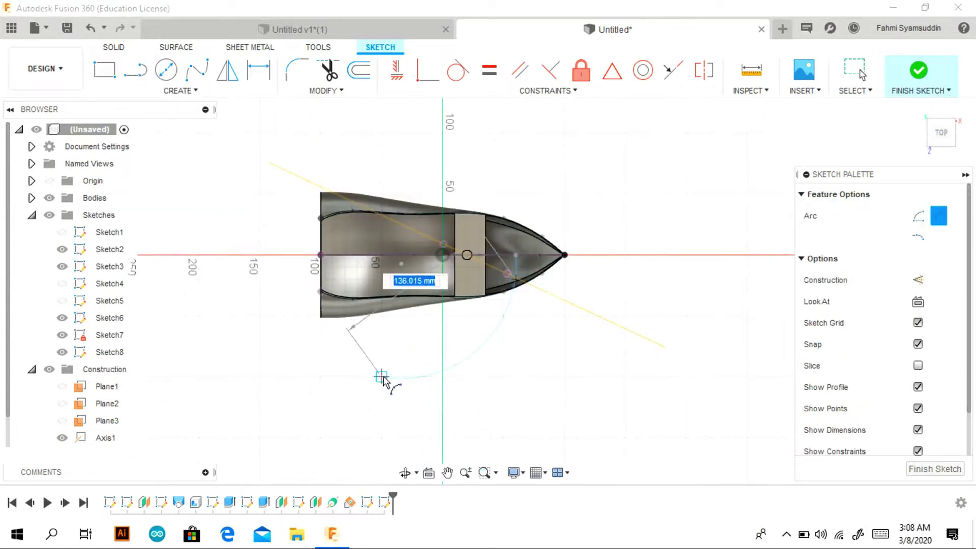
pyautogui.press('Escape')
# Delete the unwanted arc, finish the Plane2 sketch, and undo the extra sketch.
pyautogui.rightClick(466, 328)
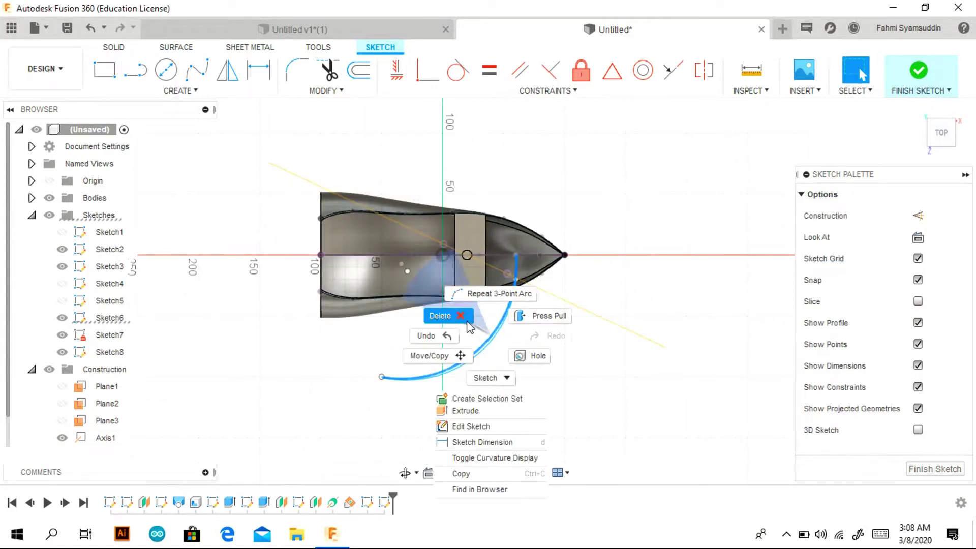
pyautogui.click(955, 147)
pyautogui.click(918, 72)
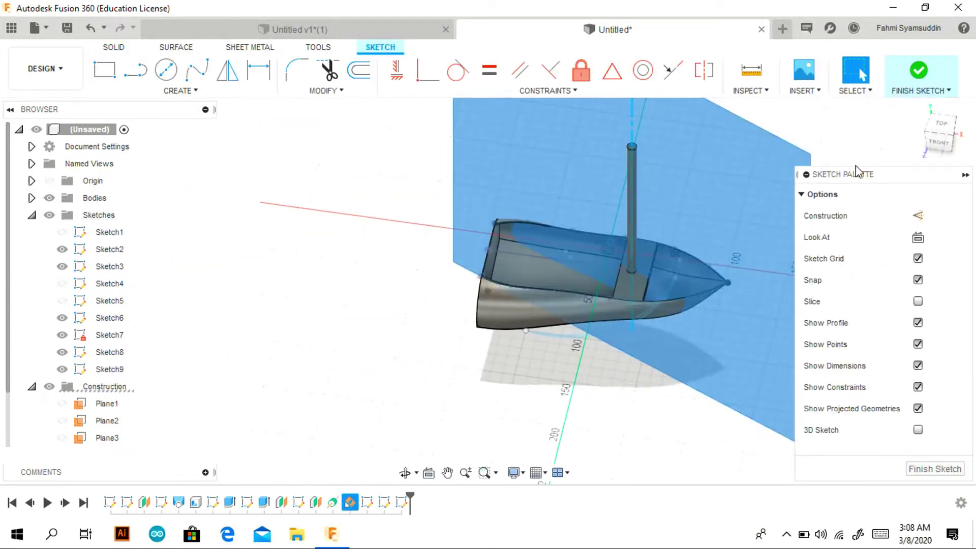
pyautogui.click(89, 27)
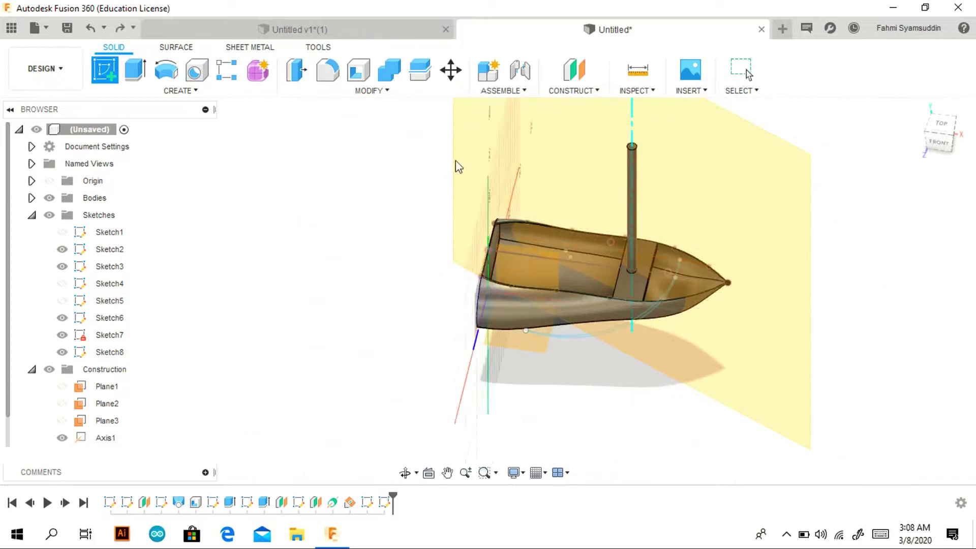
# Add construction point Point1 where the mast axis meets Plane3, then start a sketch on Plane4.
pyautogui.click(766, 253)
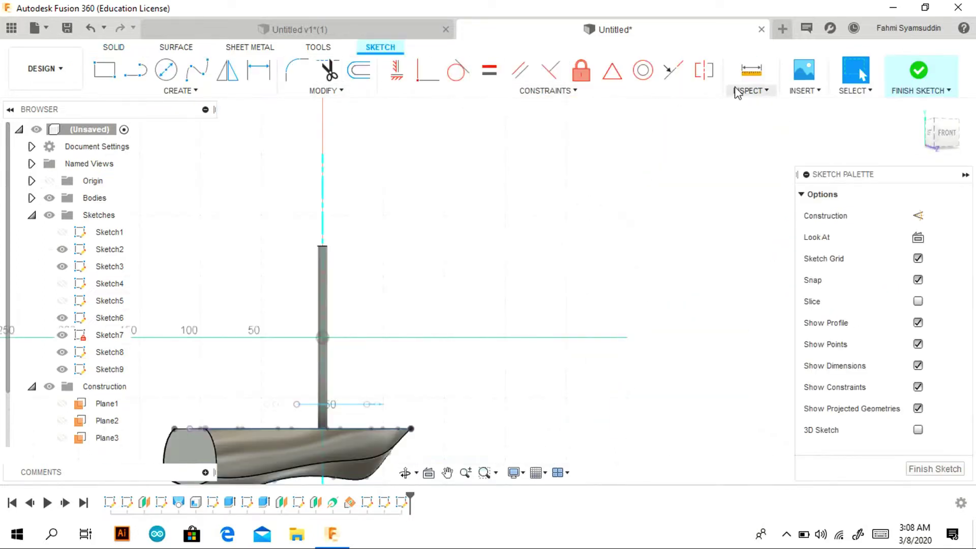
pyautogui.click(917, 71)
pyautogui.click(573, 90)
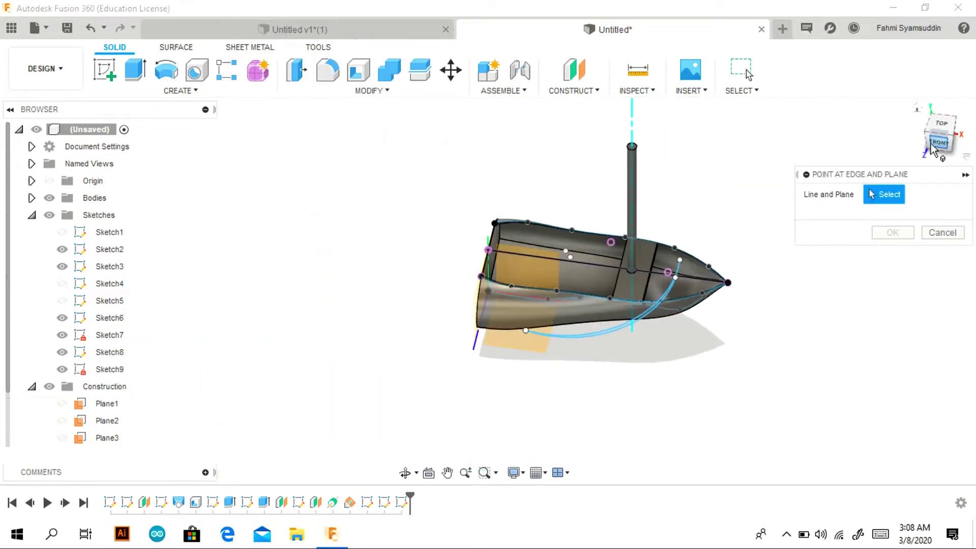
pyautogui.click(944, 144)
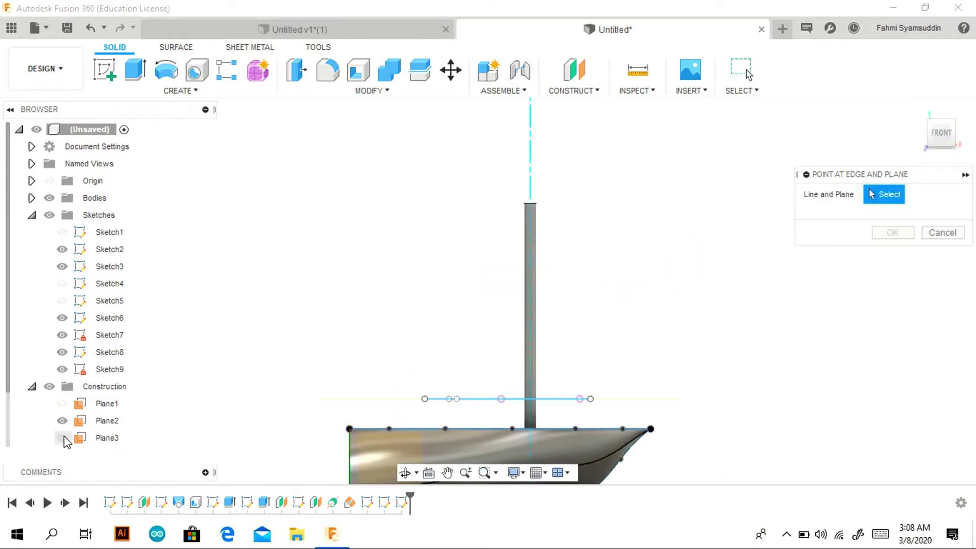
pyautogui.click(531, 217)
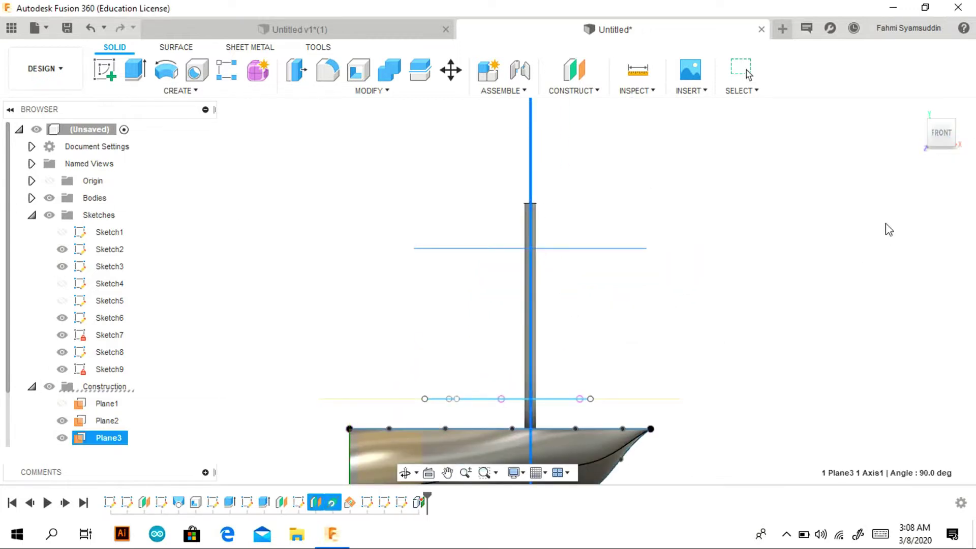
pyautogui.click(112, 71)
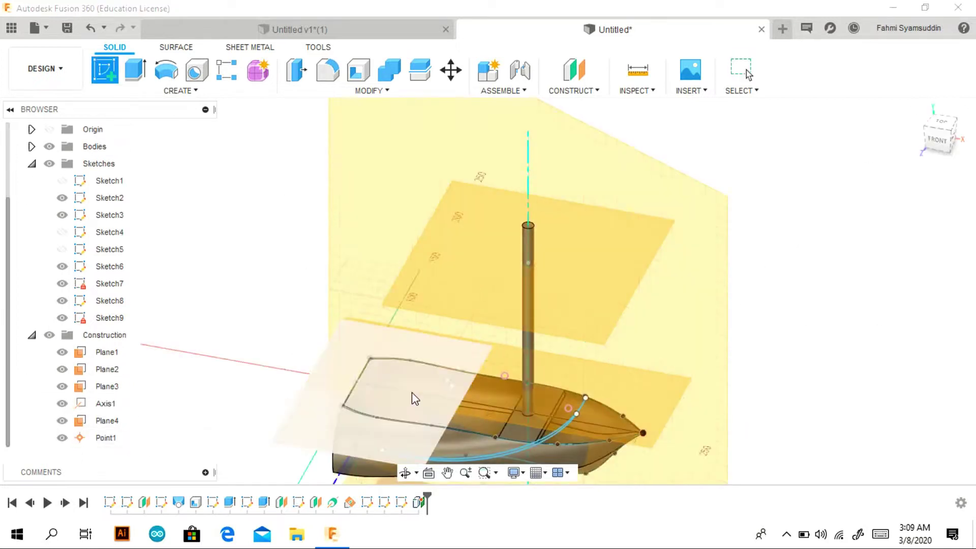
pyautogui.click(415, 399)
# Project the hull's top edge into the Plane4 sketch and hide Plane1, Plane2 and Plane3.
pyautogui.press('c')
pyautogui.click(180, 91)
pyautogui.click(254, 155)
pyautogui.click(945, 125)
pyautogui.click(181, 91)
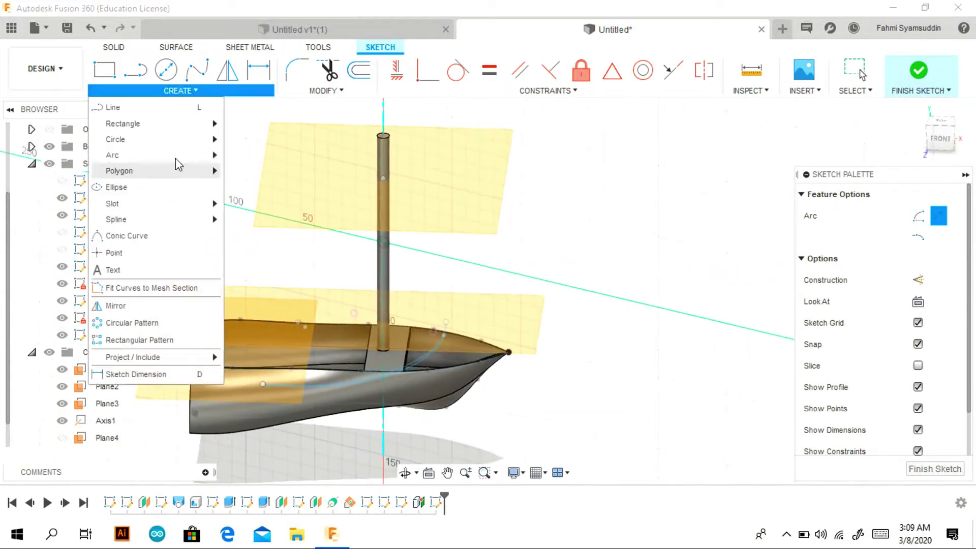
pyautogui.click(244, 357)
pyautogui.scroll(3, 442, 333)
pyautogui.click(437, 331)
pyautogui.scroll(2, 445, 335)
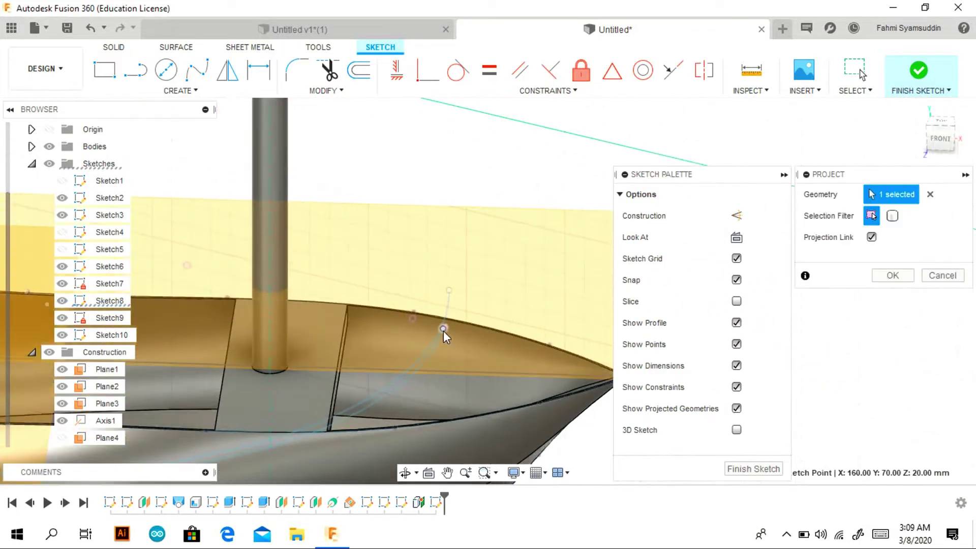
pyautogui.scroll(2, 447, 333)
pyautogui.scroll(3, 356, 350)
pyautogui.scroll(-4, 371, 348)
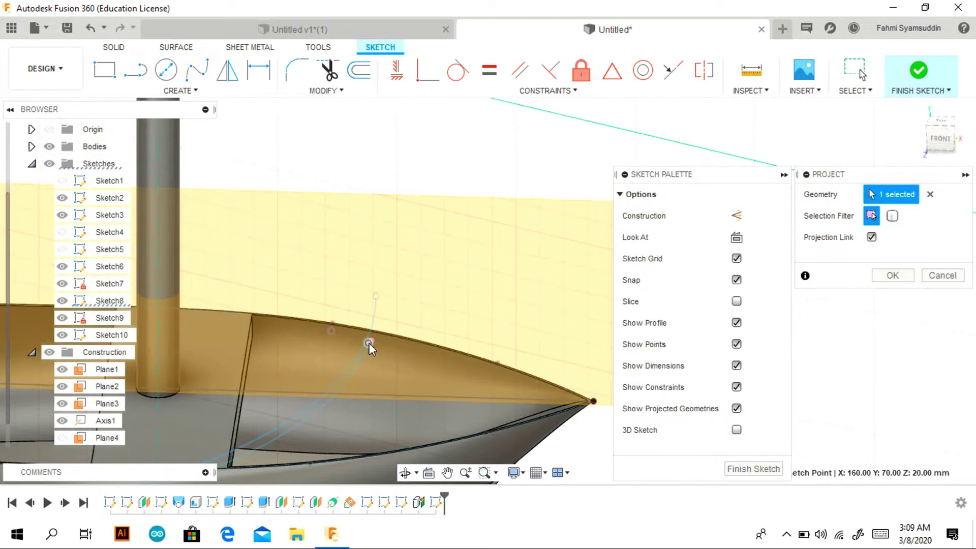
pyautogui.scroll(3, 369, 348)
pyautogui.scroll(3, 431, 320)
pyautogui.scroll(-2, 366, 344)
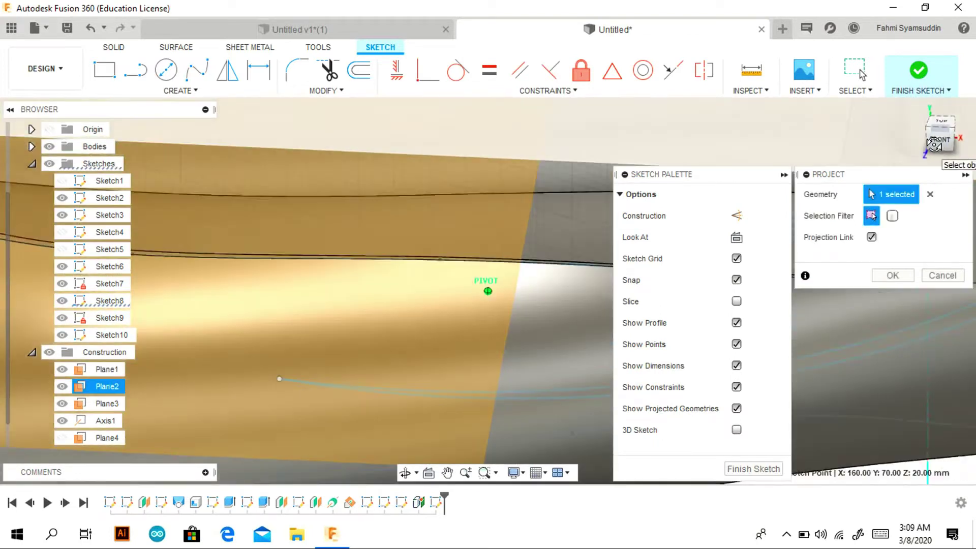
pyautogui.click(62, 404)
pyautogui.click(62, 369)
pyautogui.click(62, 386)
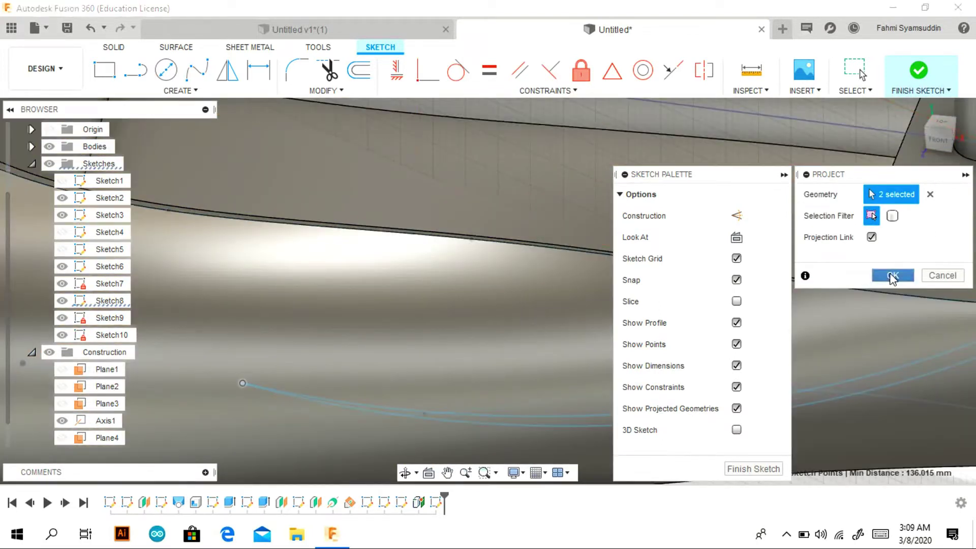
pyautogui.click(892, 274)
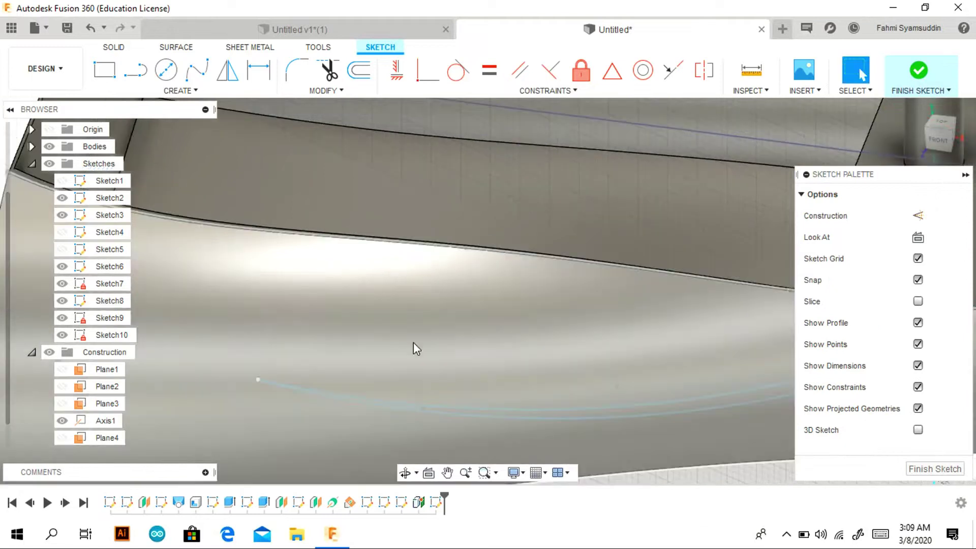
# Hide Sketch7, Sketch8 and Sketch9 in the browser.
pyautogui.click(62, 283)
pyautogui.click(62, 300)
pyautogui.click(62, 318)
pyautogui.scroll(-3, 279, 268)
pyautogui.scroll(-2, 305, 278)
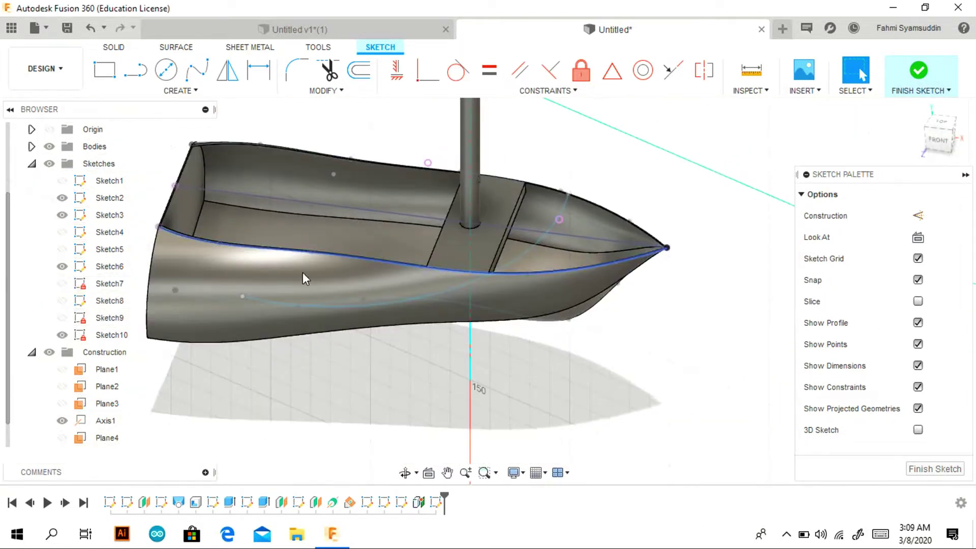
# Place the two endpoints of a three-point arc in the front view.
pyautogui.click(180, 91)
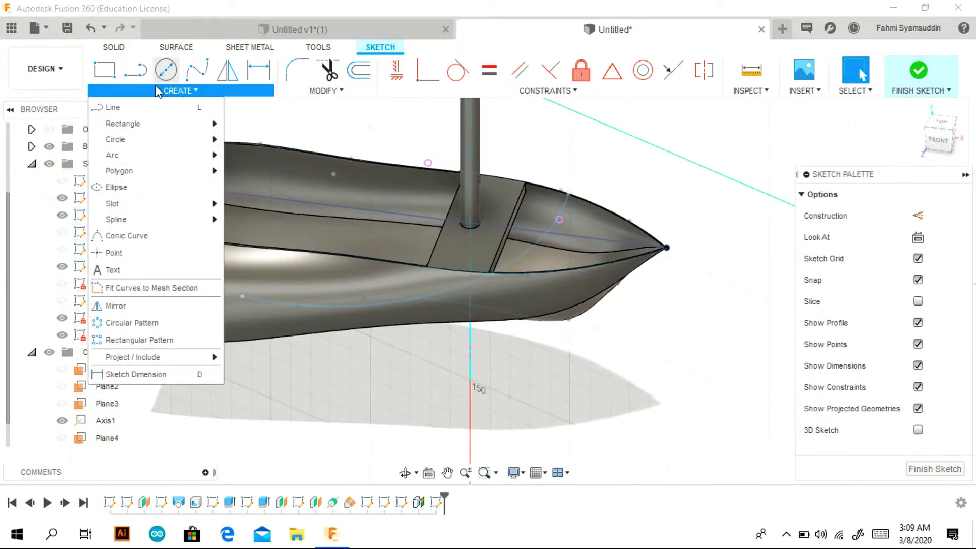
pyautogui.click(239, 155)
pyautogui.click(934, 145)
pyautogui.scroll(2, 540, 246)
pyautogui.click(357, 393)
pyautogui.click(506, 393)
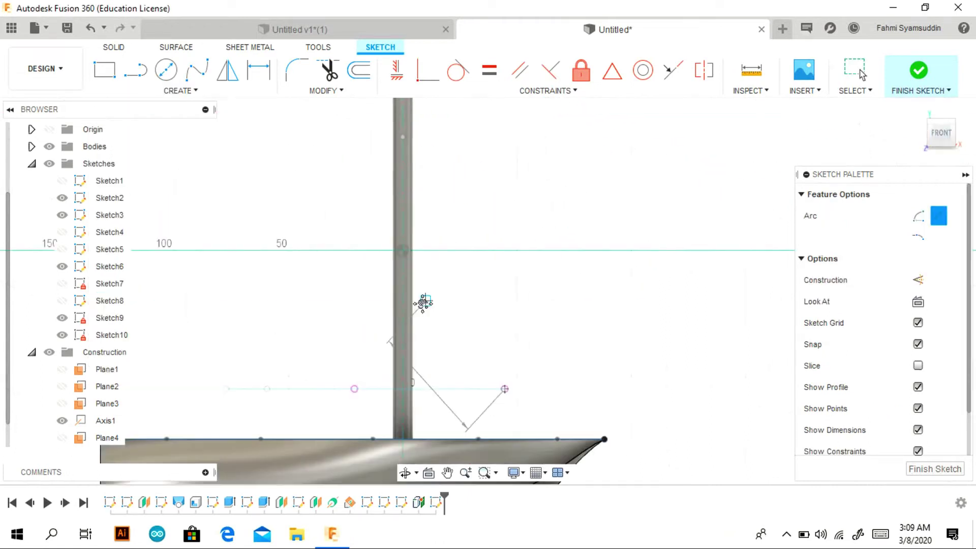
# Project the mast body into Sketch10 to include its 4 mm-radius face.
pyautogui.click(180, 91)
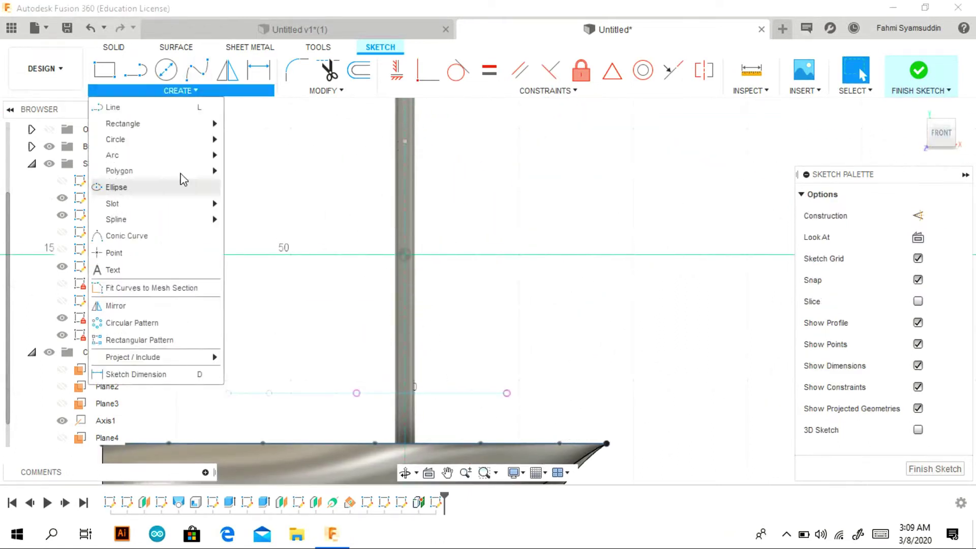
pyautogui.click(245, 359)
pyautogui.scroll(2, 406, 147)
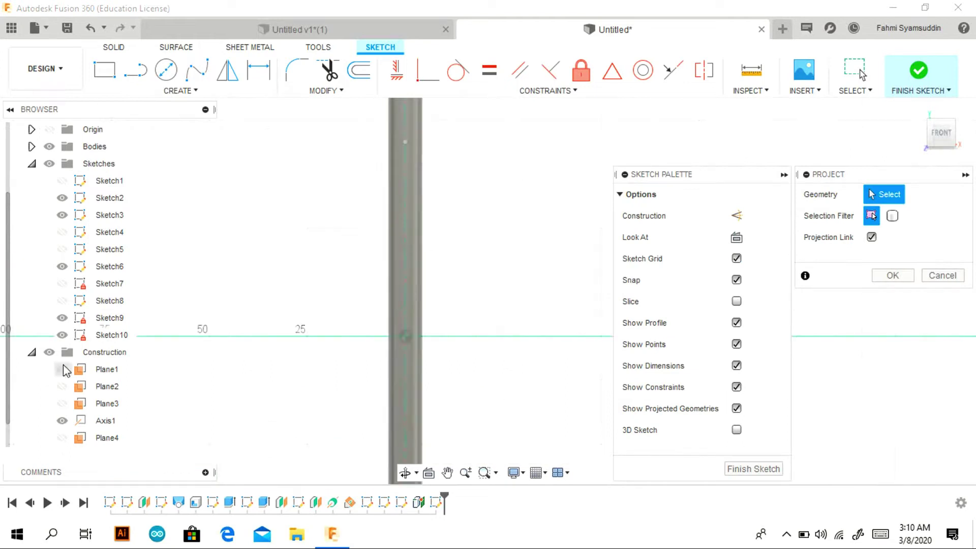
pyautogui.click(407, 146)
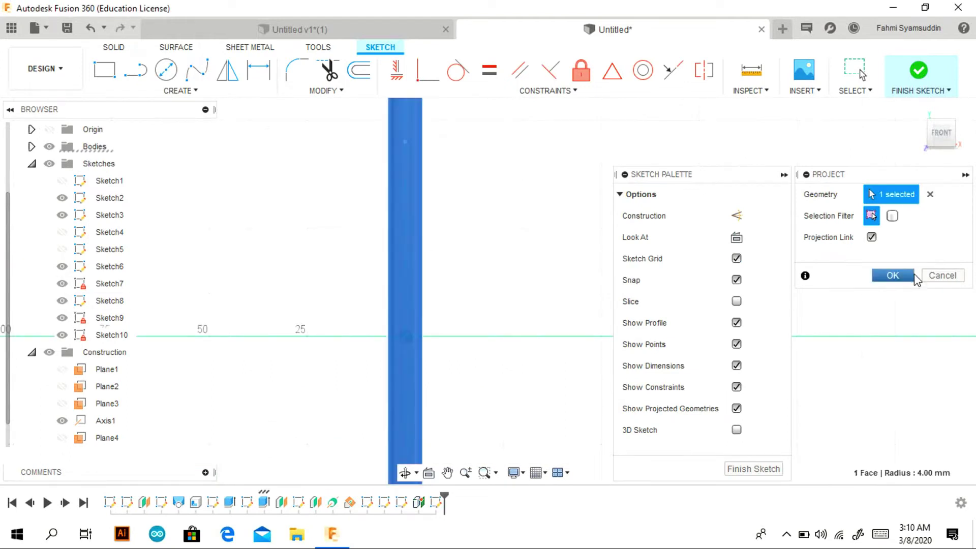
pyautogui.press('Return')
pyautogui.press('Return')
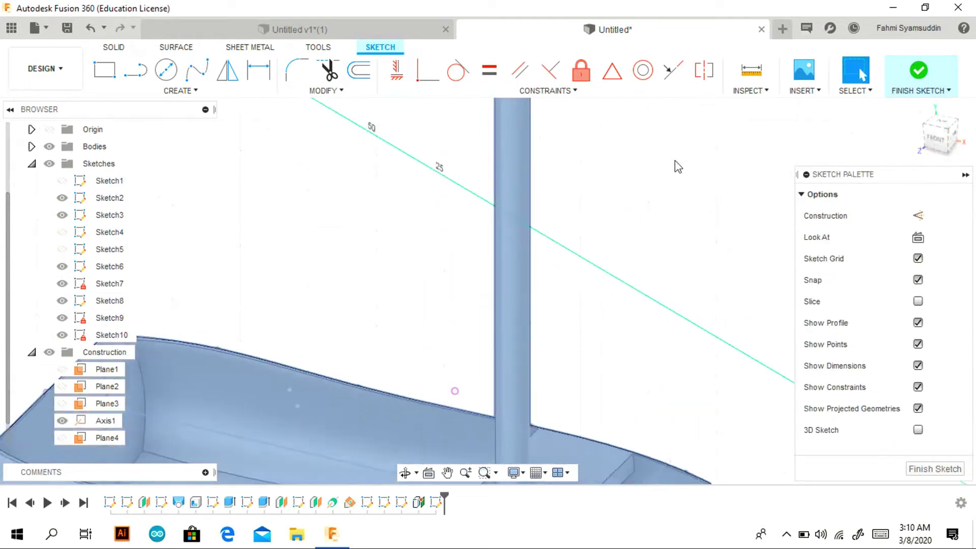
pyautogui.click(105, 69)
# Start Sketch11 on Plane4 and project the mast into it.
pyautogui.click(105, 438)
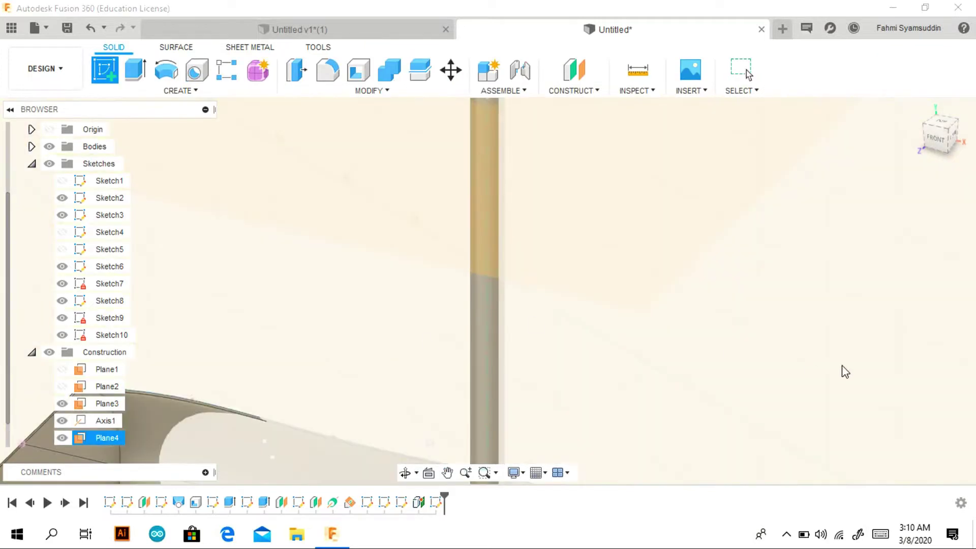
pyautogui.click(180, 90)
pyautogui.click(254, 355)
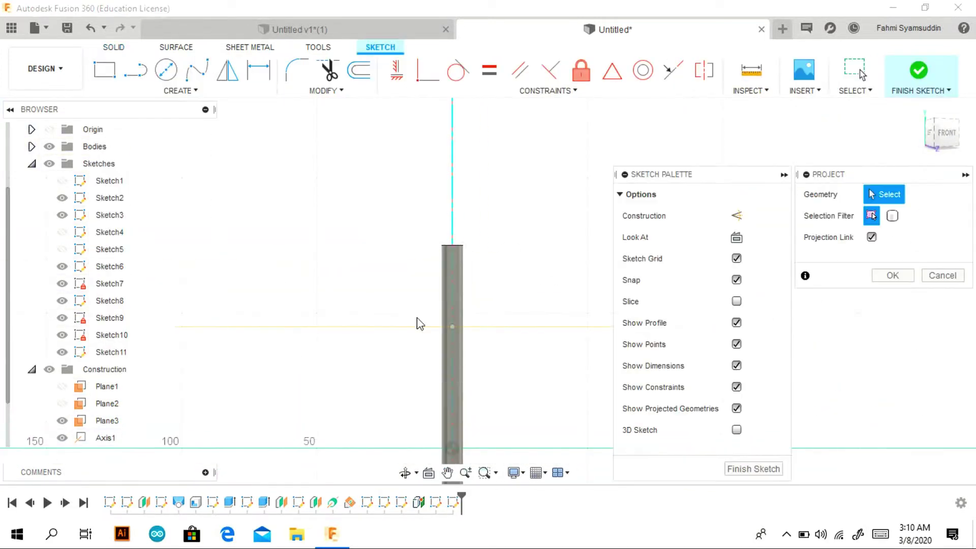
pyautogui.scroll(3, 453, 331)
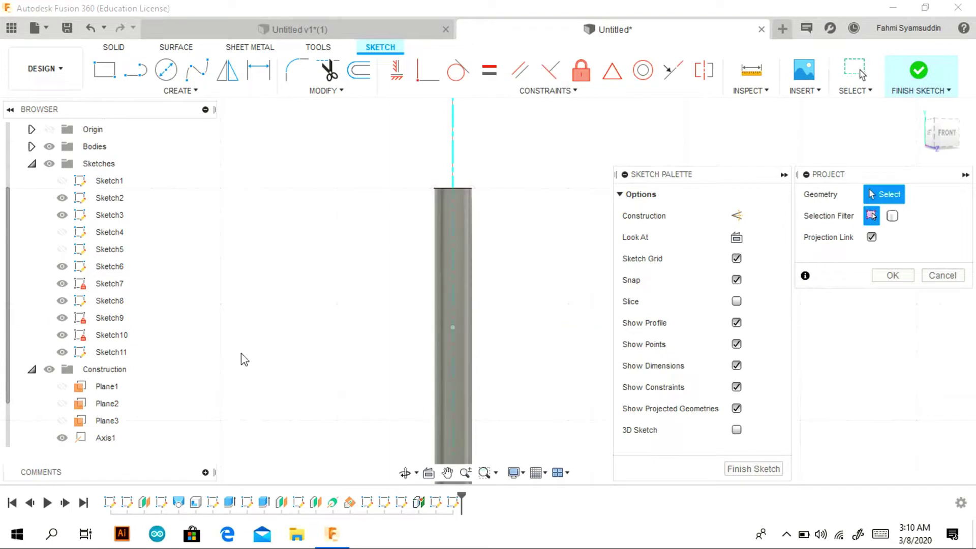
pyautogui.click(892, 275)
pyautogui.scroll(-3, 534, 331)
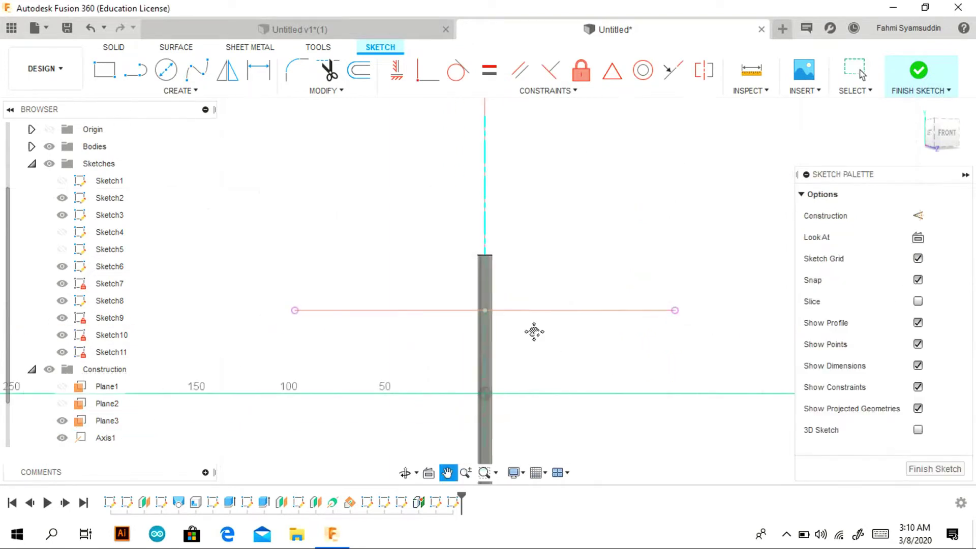
pyautogui.scroll(2, 429, 257)
pyautogui.scroll(3, 429, 257)
# Draw the three-point sail arc from the mast top down to the deck and finish Sketch11.
pyautogui.rightClick(255, 167)
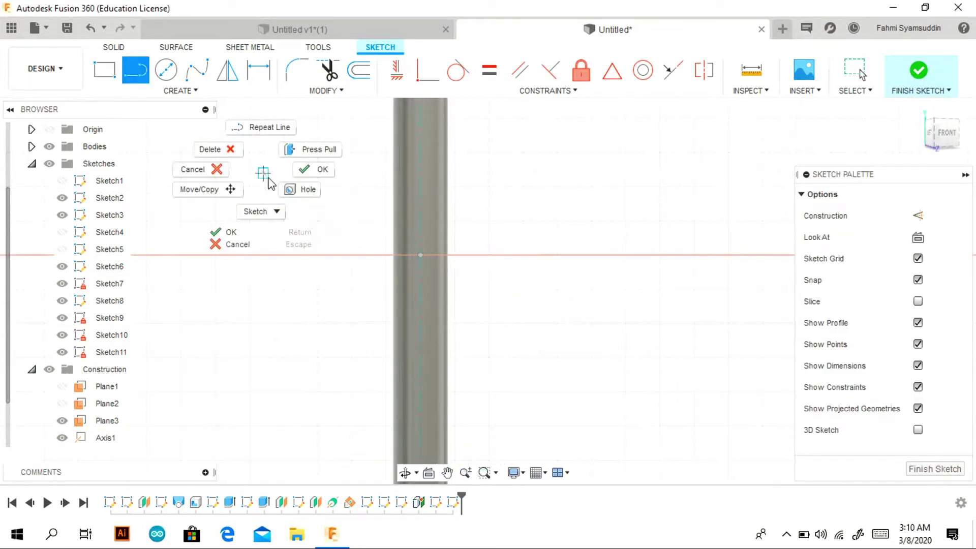
pyautogui.click(191, 168)
pyautogui.scroll(-2, 386, 251)
pyautogui.scroll(-3, 385, 250)
pyautogui.click(180, 90)
pyautogui.click(254, 156)
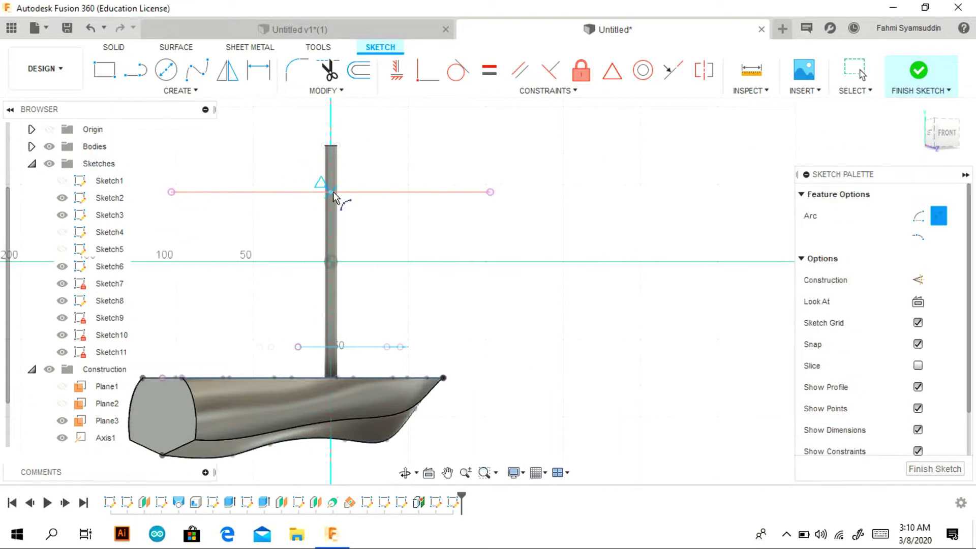
pyautogui.keyDown('shift'); pyautogui.moveTo(387, 344); pyautogui.dragTo(414, 309, button='middle'); pyautogui.keyUp('shift')
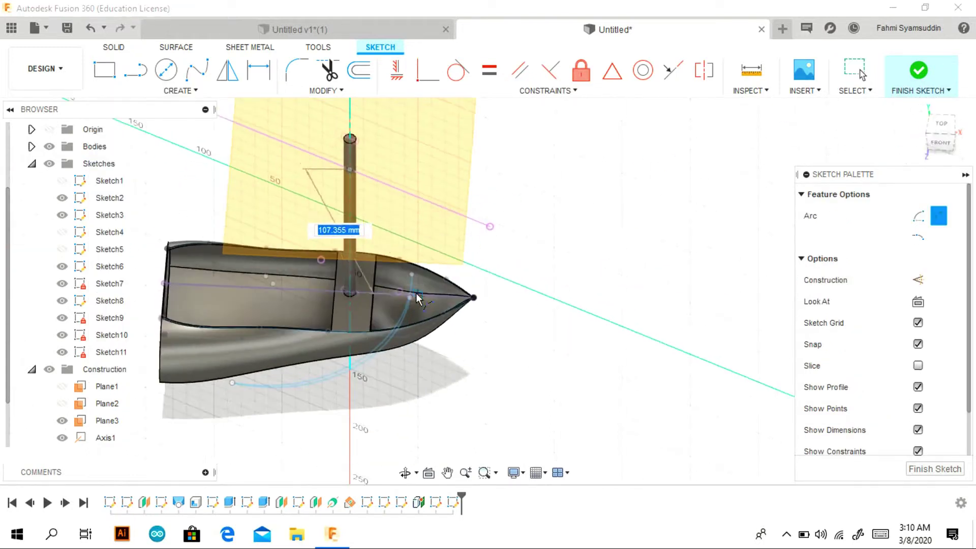
pyautogui.scroll(3, 414, 307)
pyautogui.scroll(3, 413, 308)
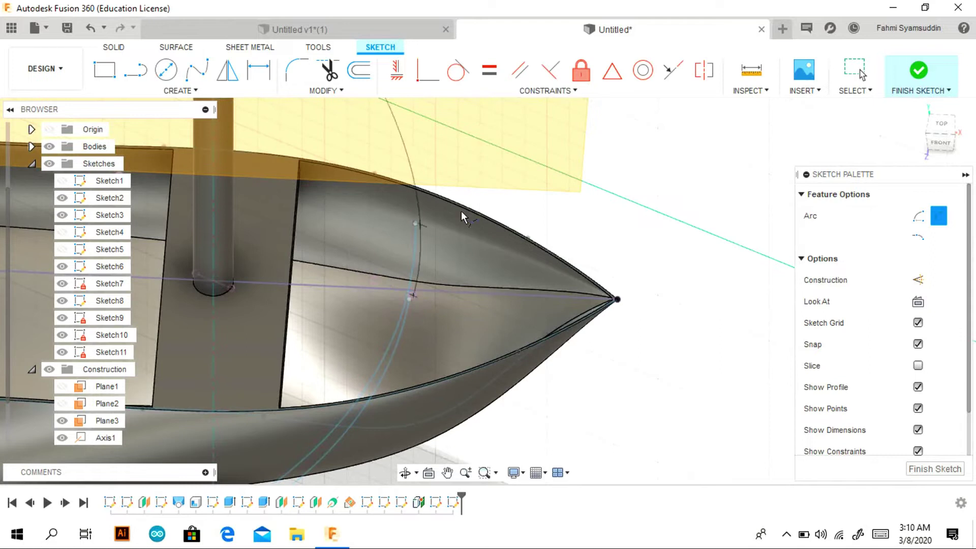
pyautogui.press('Escape')
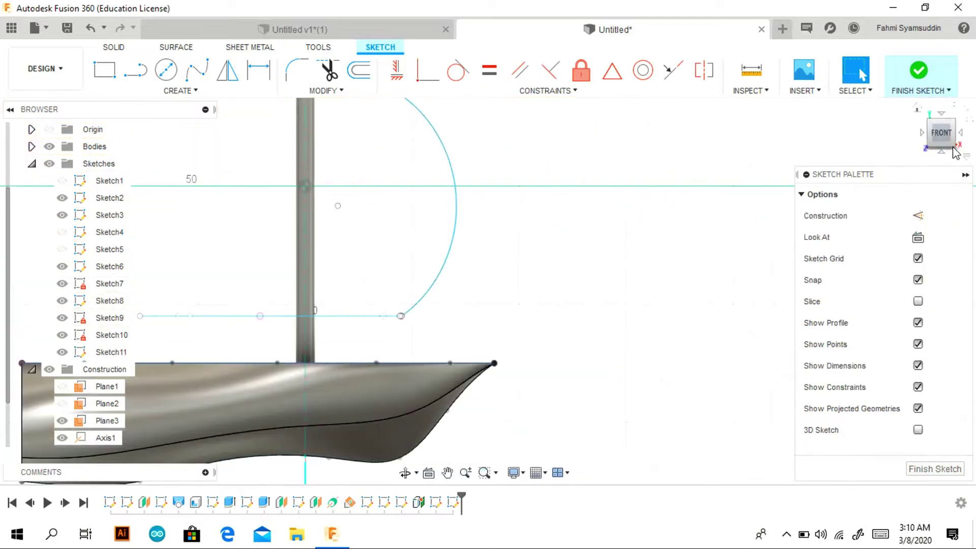
pyautogui.click(956, 150)
pyautogui.click(917, 71)
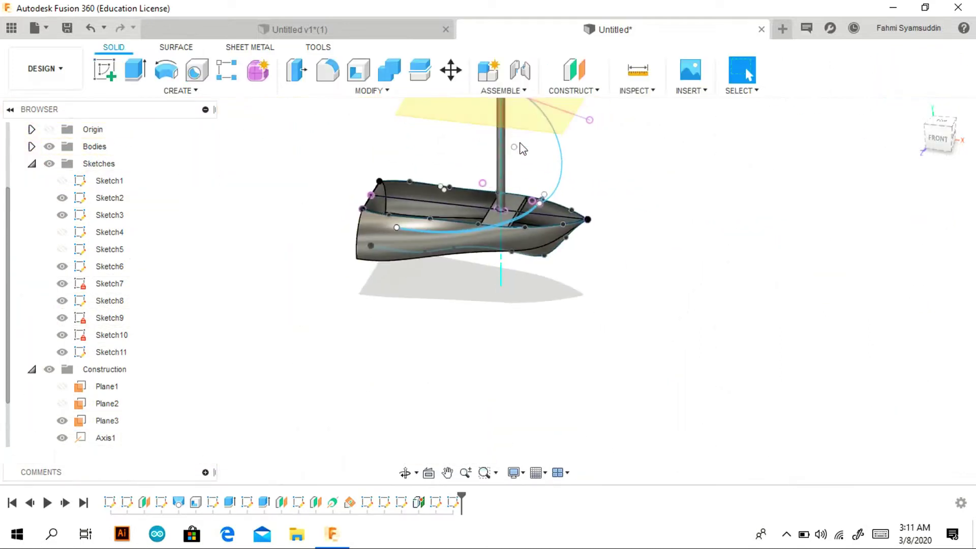
# Loft a sail surface between the blue sail arc and the hull edge.
pyautogui.click(175, 47)
pyautogui.click(227, 76)
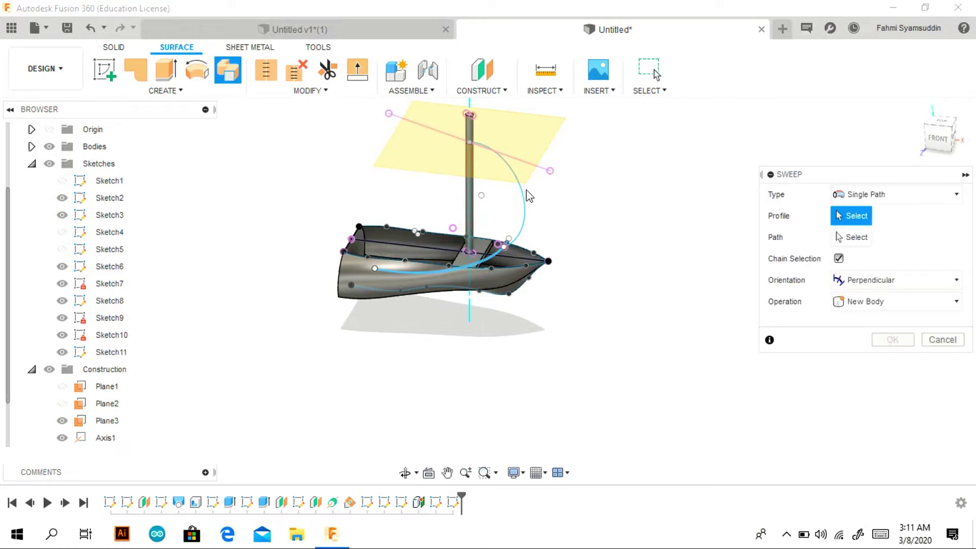
pyautogui.click(165, 91)
pyautogui.click(168, 209)
pyautogui.click(482, 264)
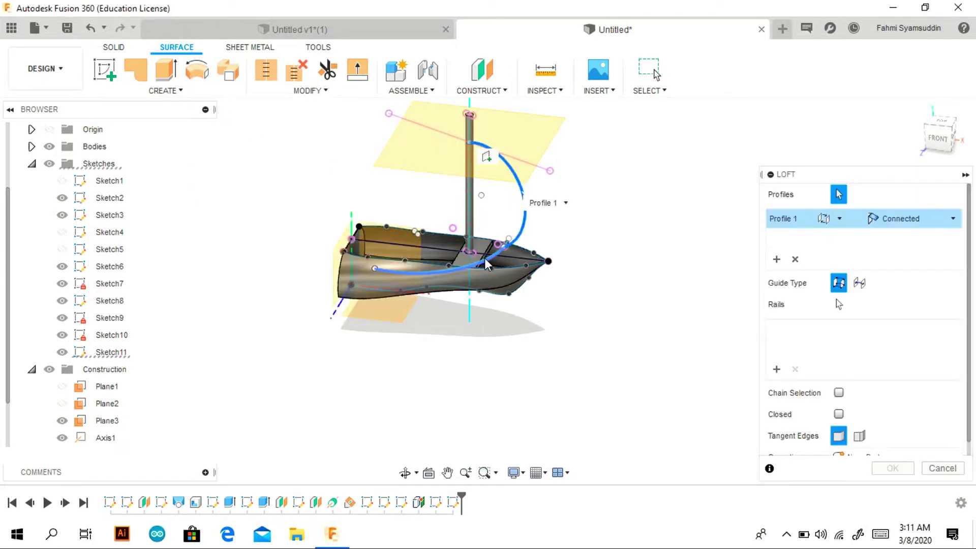
pyautogui.click(482, 266)
pyautogui.keyDown('shift'); pyautogui.moveTo(482, 266); pyautogui.dragTo(635, 270, button='middle'); pyautogui.keyUp('shift')
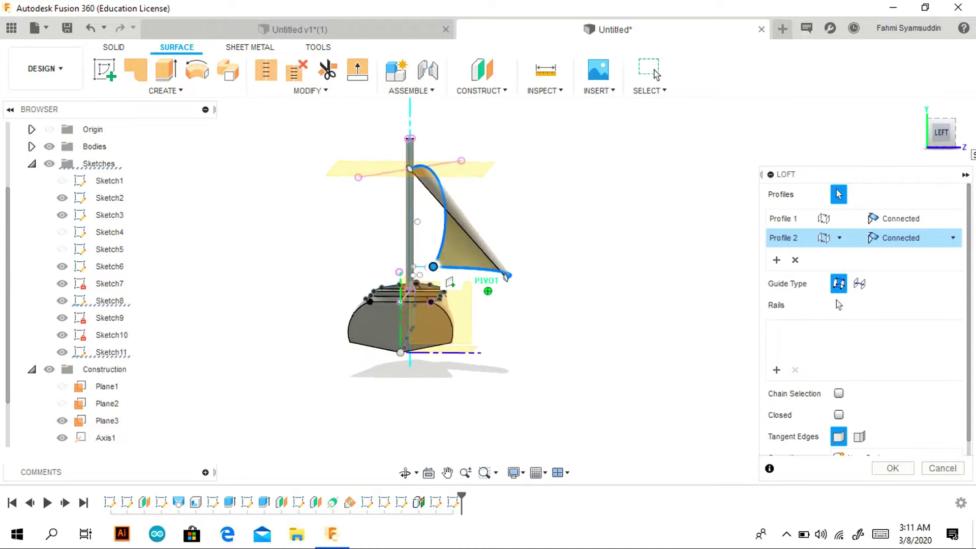
pyautogui.keyDown('shift'); pyautogui.moveTo(794, 260); pyautogui.dragTo(661, 284, button='middle'); pyautogui.keyUp('shift')
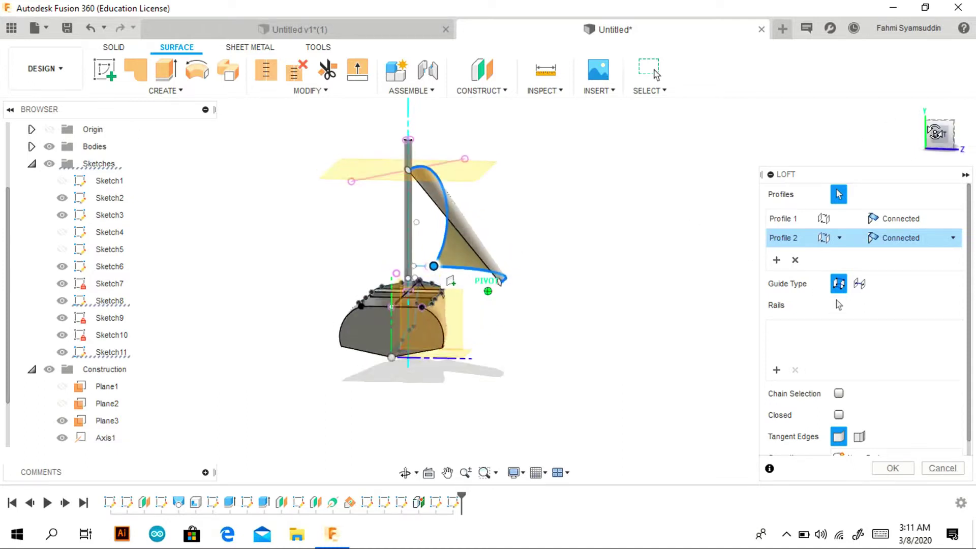
pyautogui.click(892, 467)
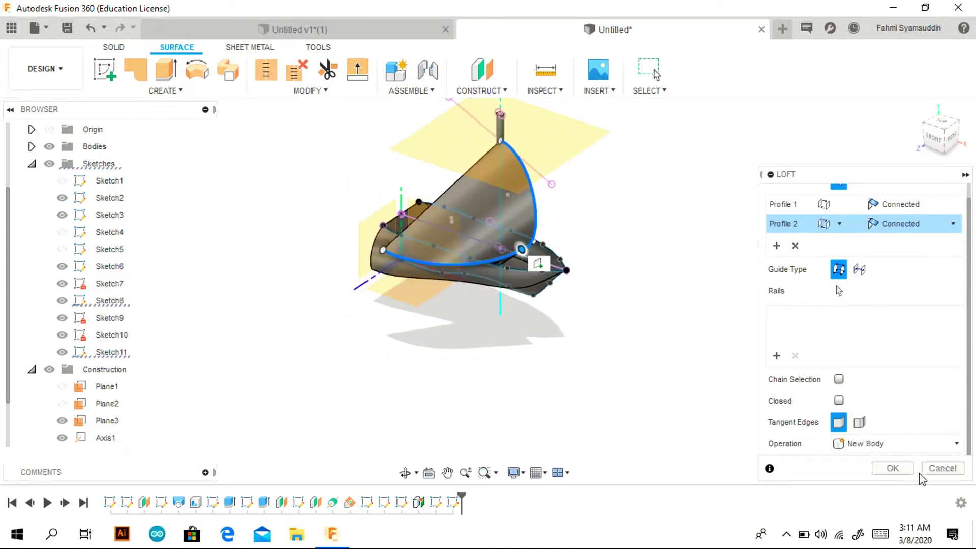
# Show Point1 and Sketch10 again and view the boat straight from the front.
pyautogui.click(929, 136)
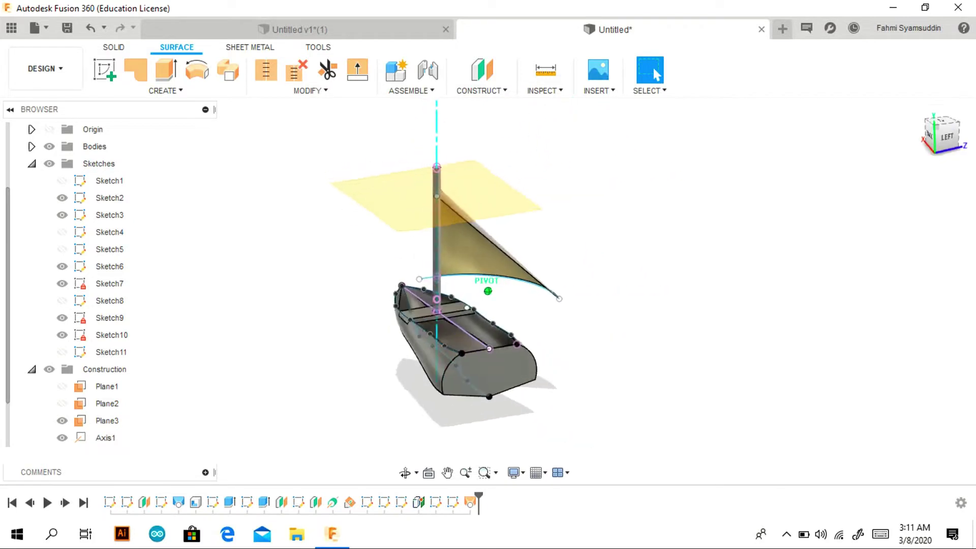
pyautogui.click(919, 113)
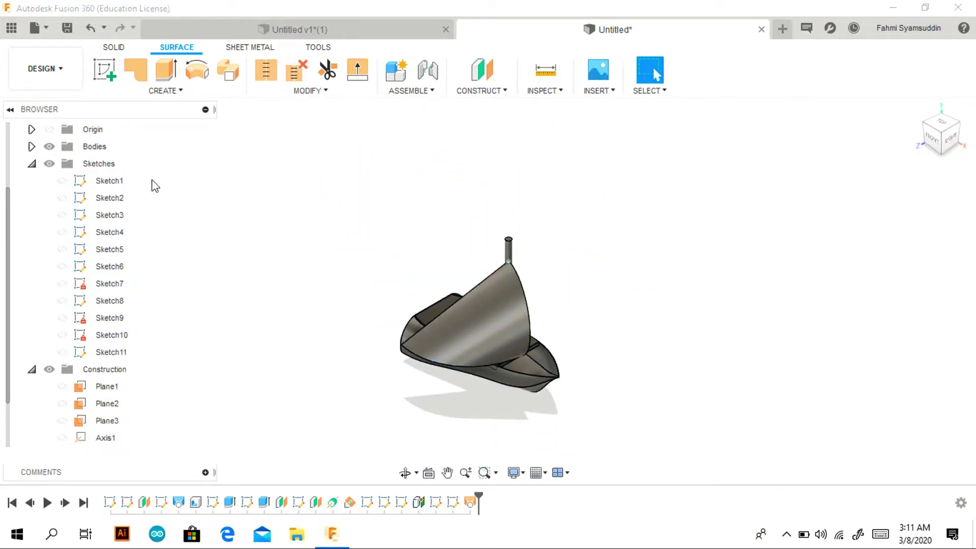
pyautogui.click(105, 69)
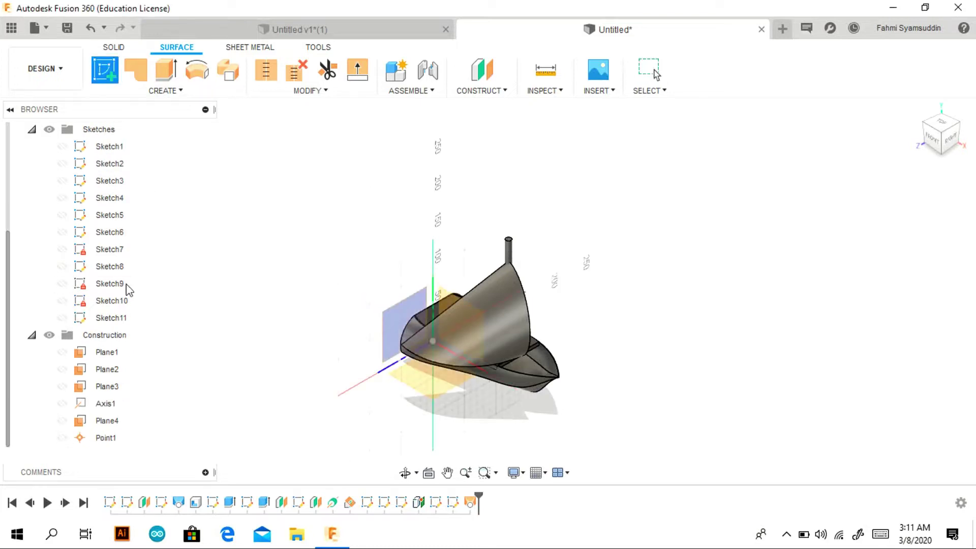
pyautogui.click(62, 438)
pyautogui.click(61, 318)
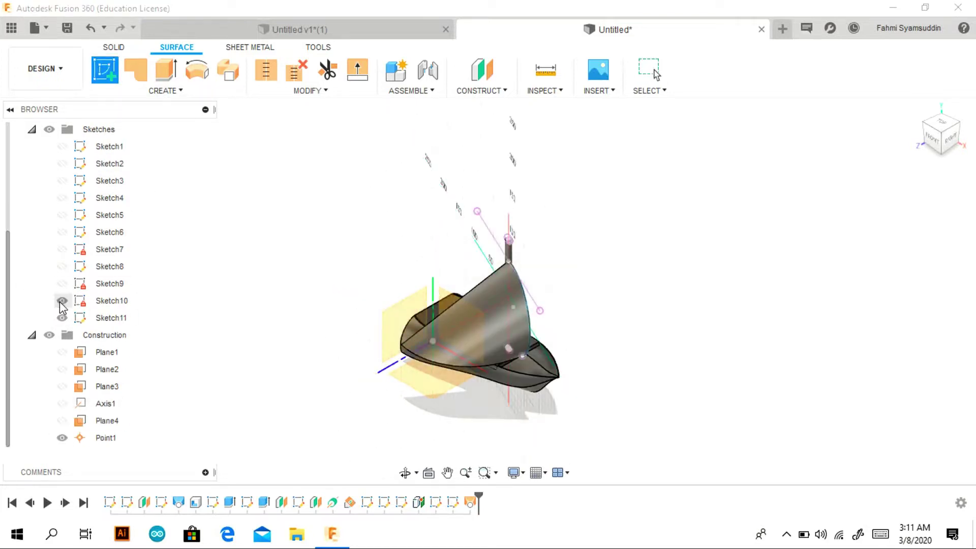
pyautogui.click(943, 152)
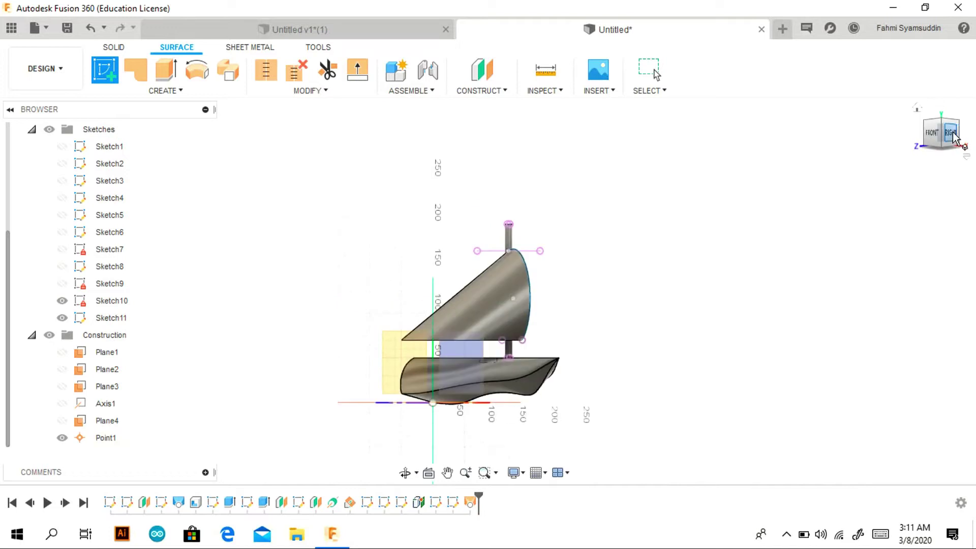
pyautogui.click(447, 340)
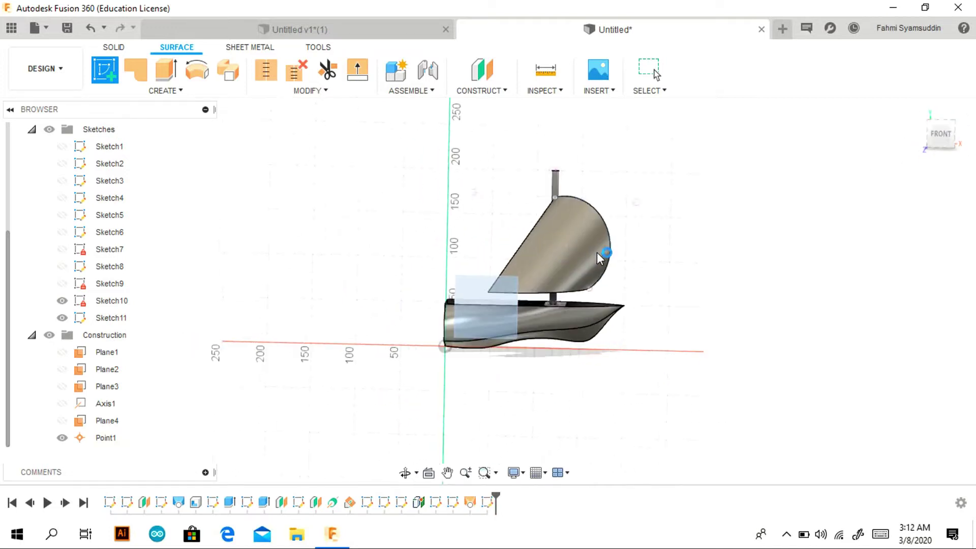
# Draw the vertical line above the mast and a 55 × 35 mm flag rectangle.
pyautogui.click(408, 289)
pyautogui.click(104, 70)
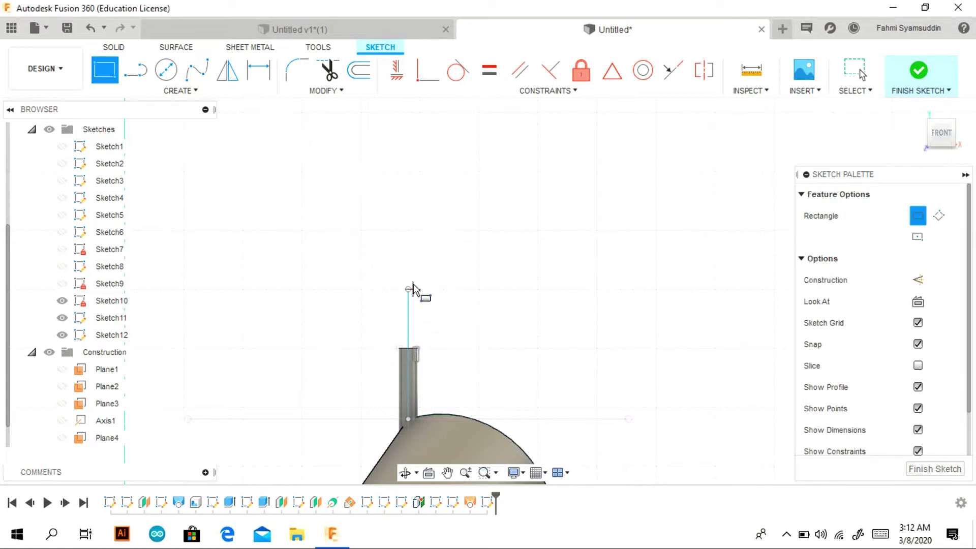
pyautogui.click(407, 230)
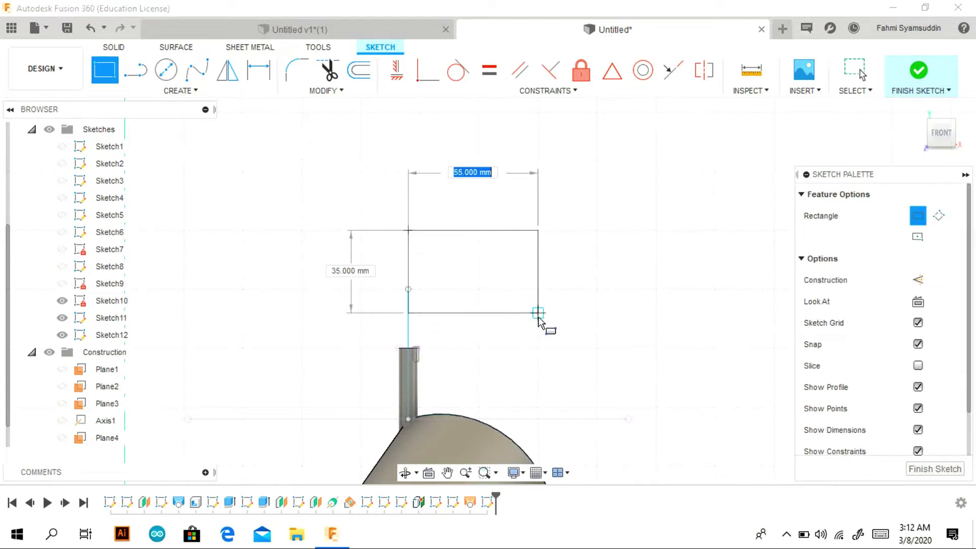
pyautogui.click(537, 313)
pyautogui.rightClick(617, 269)
pyautogui.click(666, 251)
pyautogui.click(942, 368)
# Draw two slanted lines forming the pointed tip and pick the tip and flag profiles for extrusion.
pyautogui.click(415, 278)
pyautogui.click(419, 348)
pyautogui.press('Escape')
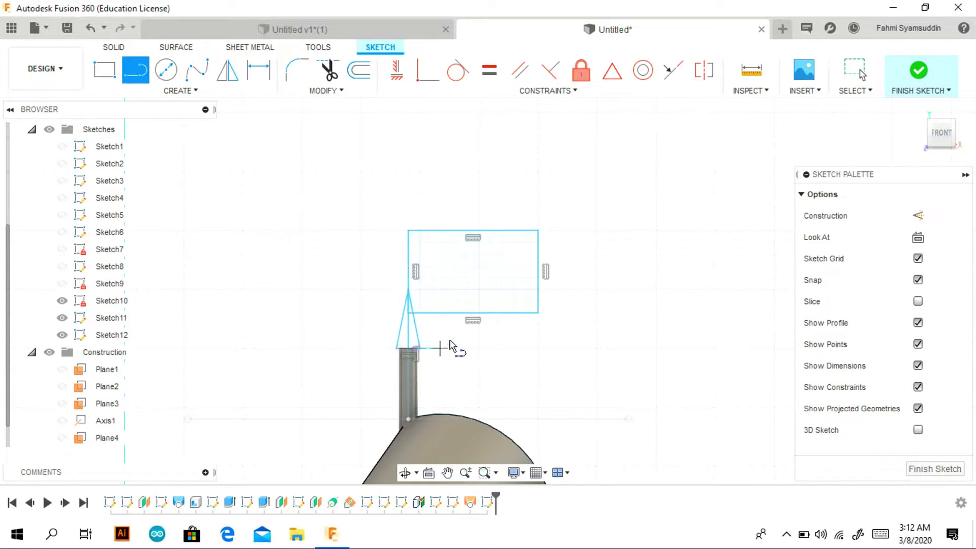
pyautogui.press('e')
pyautogui.click(438, 273)
pyautogui.click(420, 335)
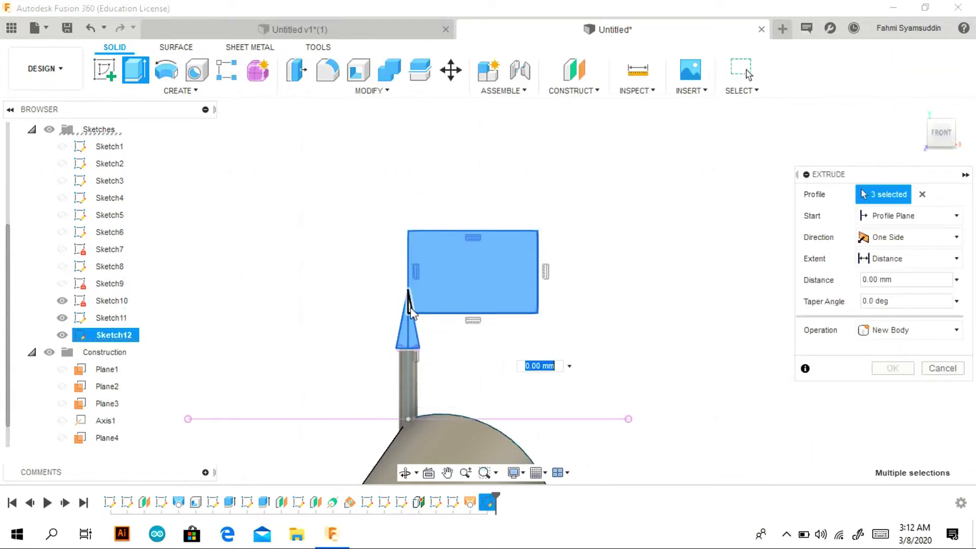
# Extrude the pointed tip 2 mm on two sides, joined to the mast.
pyautogui.write('2')
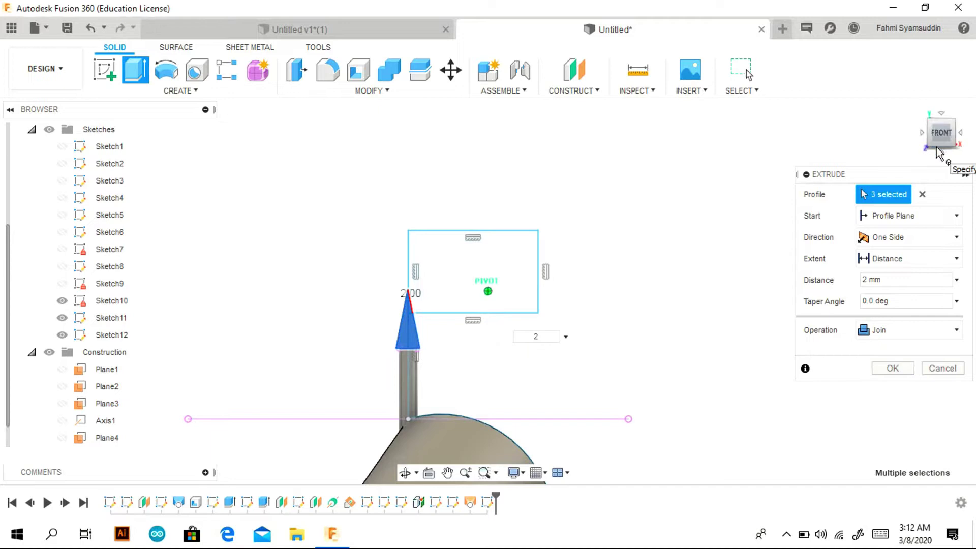
pyautogui.click(939, 152)
pyautogui.click(907, 237)
pyautogui.click(890, 272)
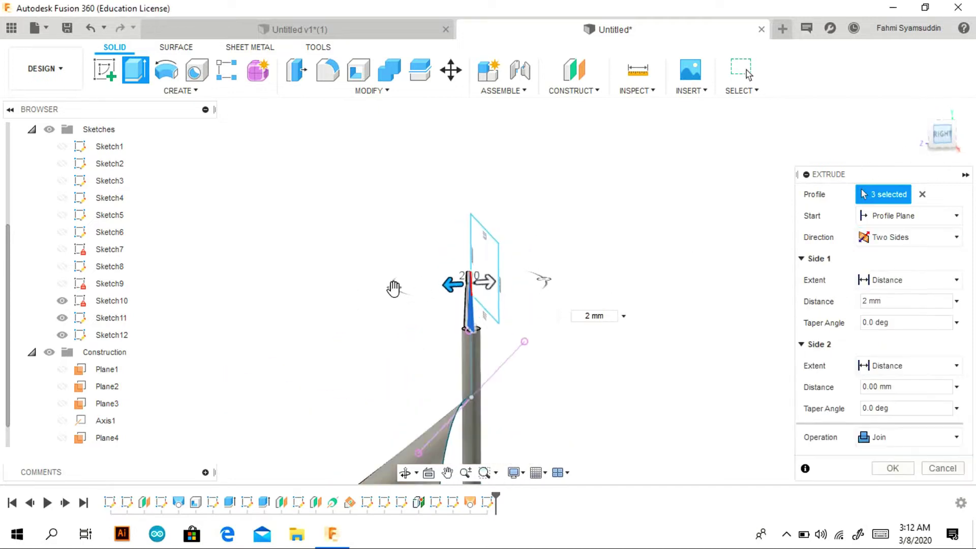
pyautogui.moveTo(495, 308); pyautogui.dragTo(518, 310)
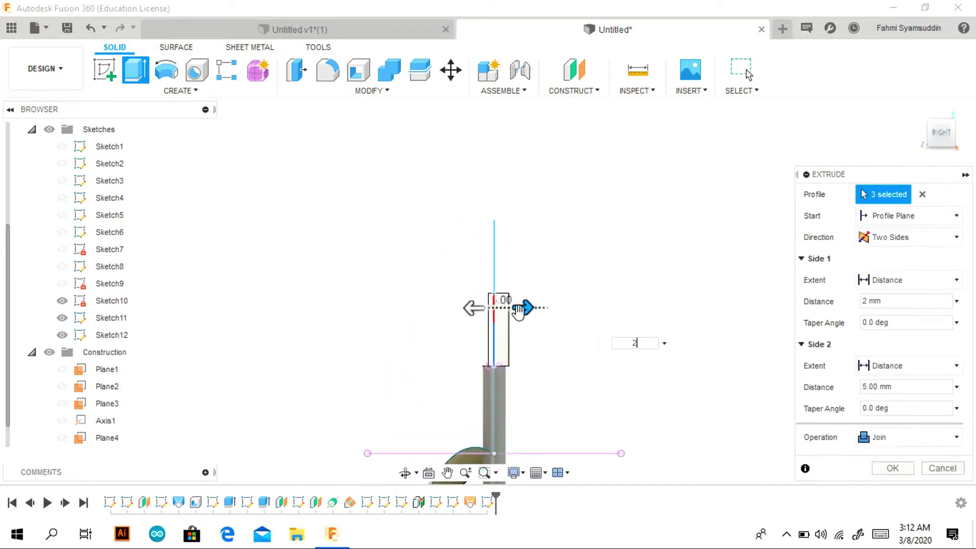
pyautogui.click(889, 467)
# Extrude the flag rectangle 1 mm on two sides as a Join.
pyautogui.click(135, 70)
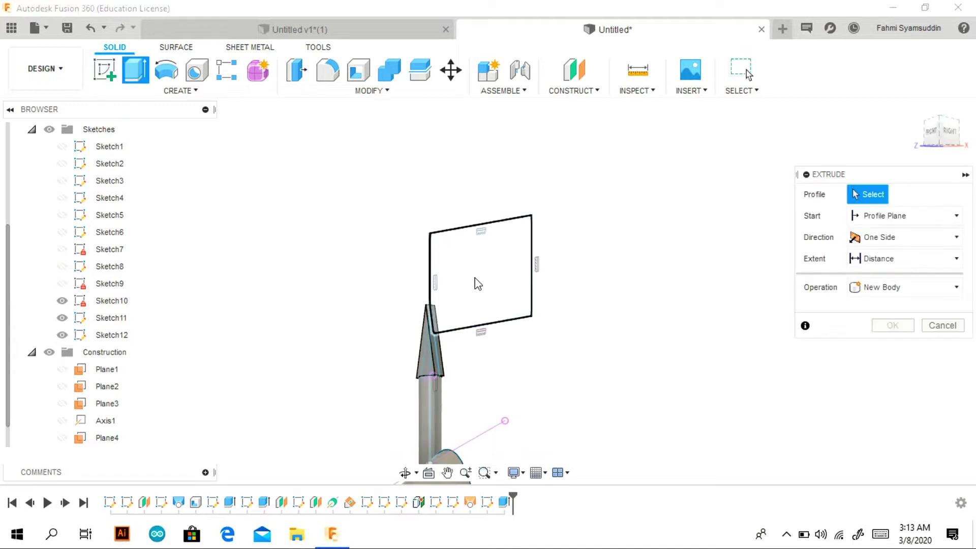
pyautogui.click(477, 282)
pyautogui.click(886, 237)
pyautogui.click(886, 259)
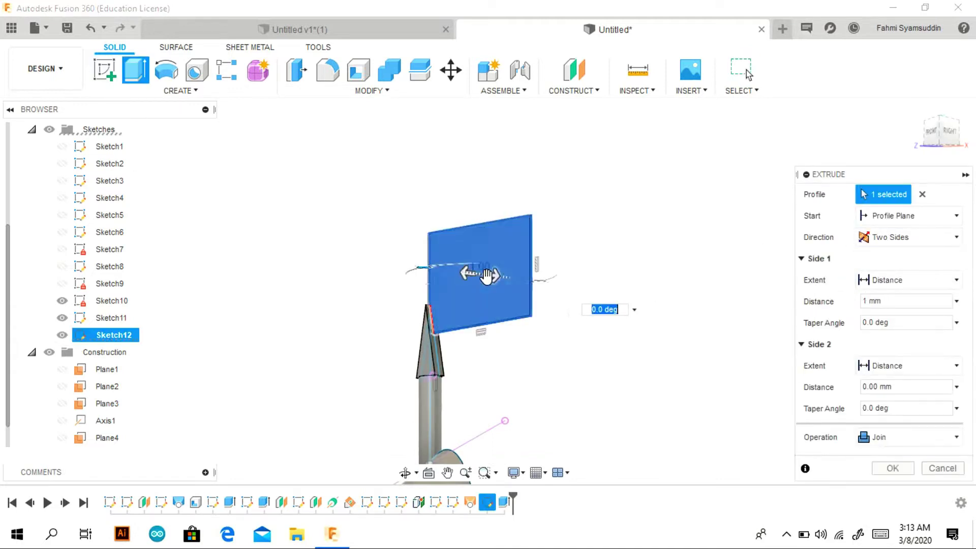
pyautogui.write('1')
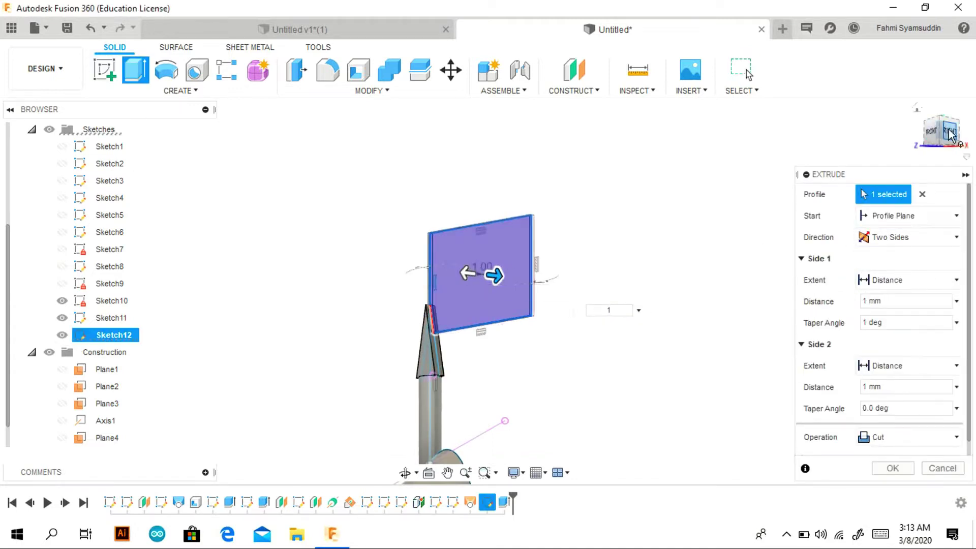
pyautogui.click(949, 131)
pyautogui.moveTo(474, 270); pyautogui.dragTo(471, 283)
pyautogui.click(887, 438)
pyautogui.click(874, 346)
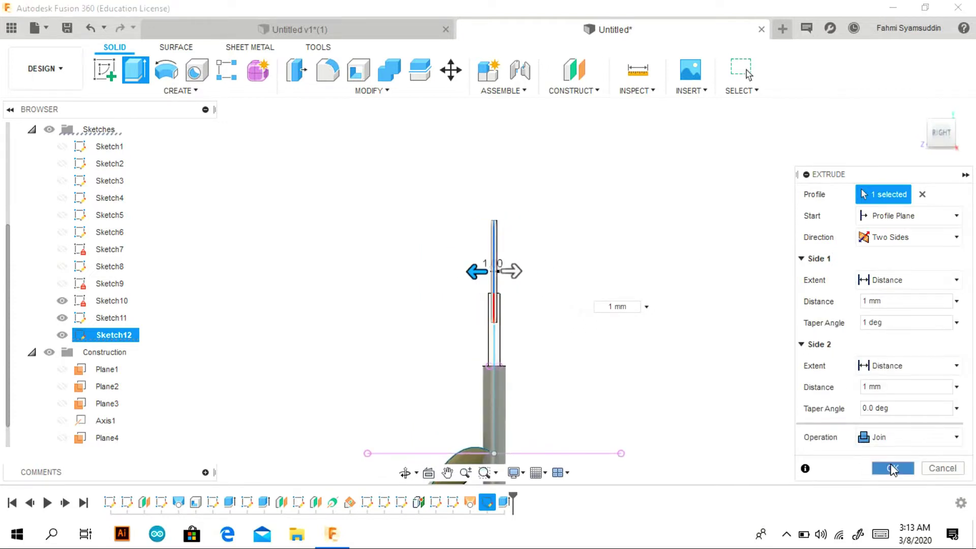
pyautogui.click(892, 468)
# Hide Sketch10, Sketch11 and Sketch12.
pyautogui.click(62, 335)
pyautogui.click(62, 317)
pyautogui.click(62, 300)
pyautogui.scroll(-1, 64, 430)
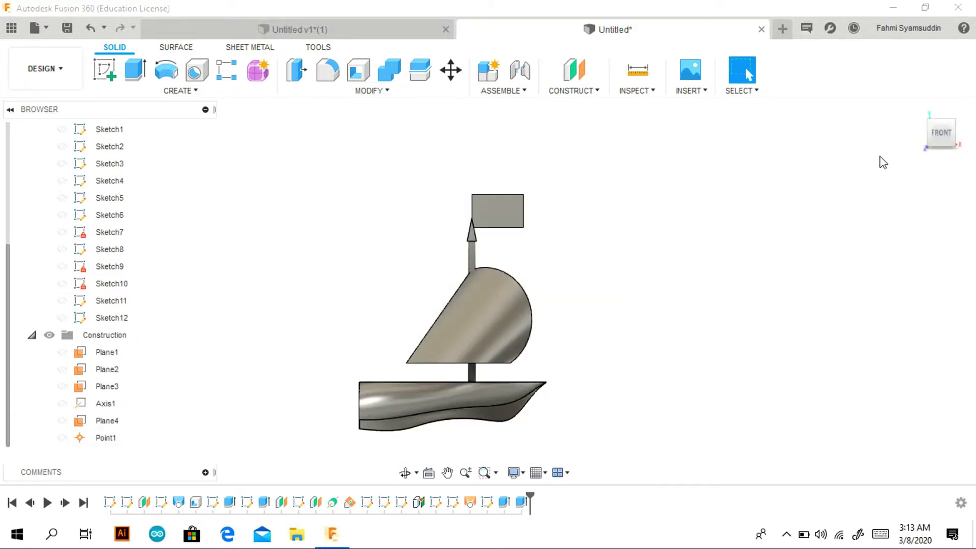
# Start Sketch13 on the hull's end face.
pyautogui.moveTo(940, 133); pyautogui.dragTo(915, 140)
pyautogui.click(104, 69)
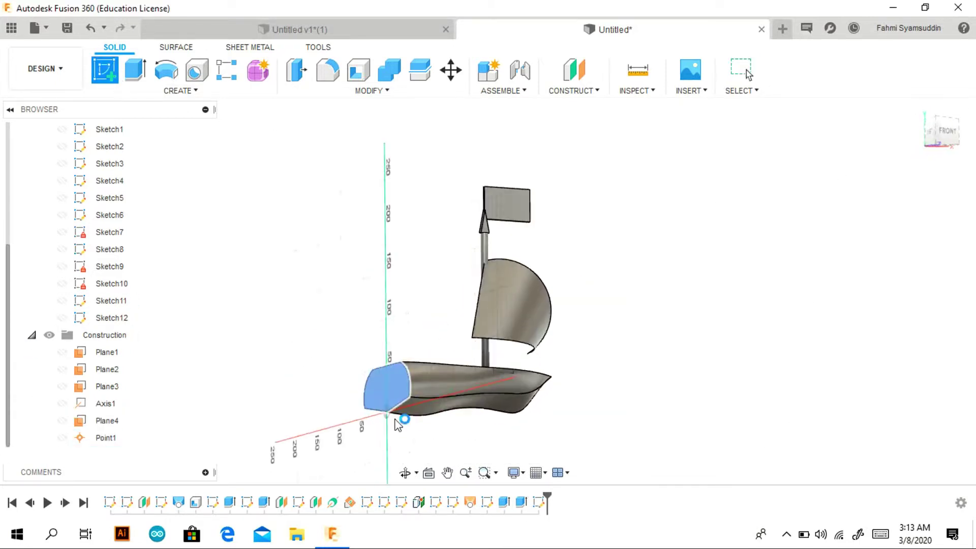
pyautogui.click(396, 420)
pyautogui.click(120, 83)
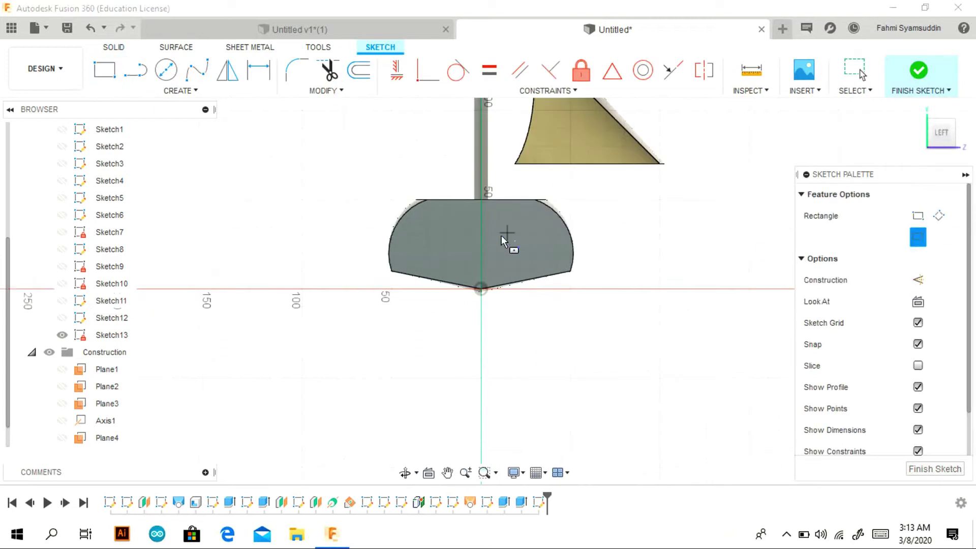
pyautogui.click(482, 289)
pyautogui.scroll(3, 494, 271)
pyautogui.scroll(2, 472, 285)
pyautogui.press('Escape')
pyautogui.press('Escape')
# Draw a 4 × 10 mm centre rectangle at the hull's bottom point.
pyautogui.press('r')
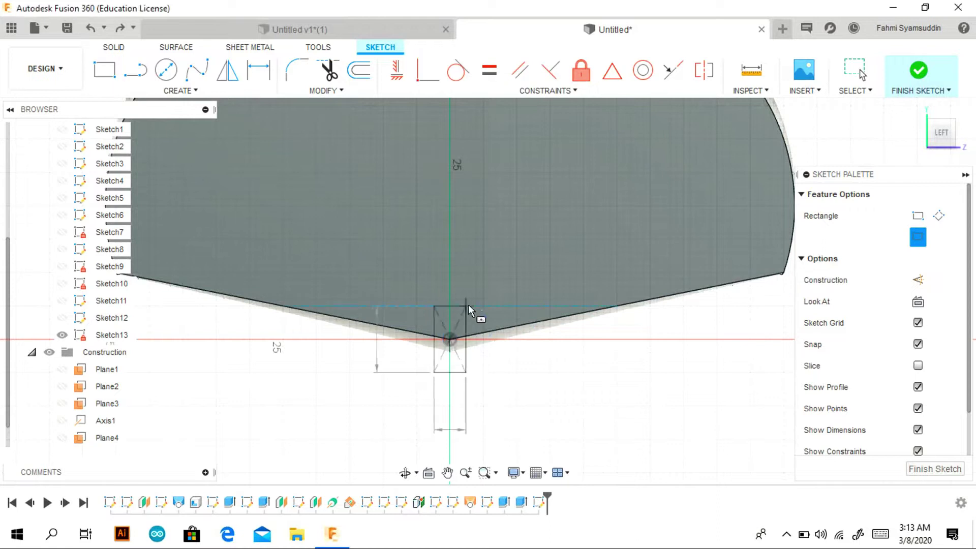
pyautogui.write('4')
pyautogui.press('Tab')
pyautogui.write('10')
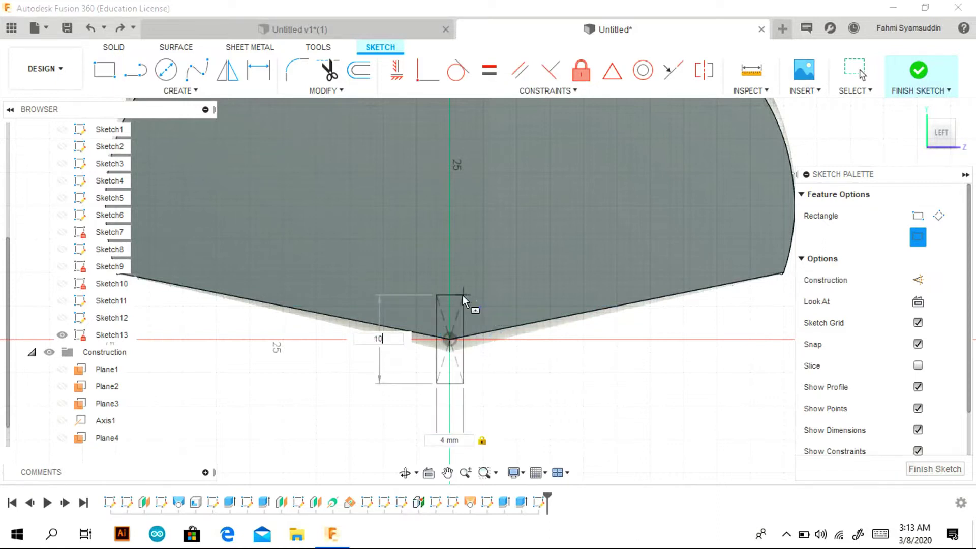
pyautogui.press('Return')
# Abandon the extrusion attempt on the small sketch rectangle.
pyautogui.press('e')
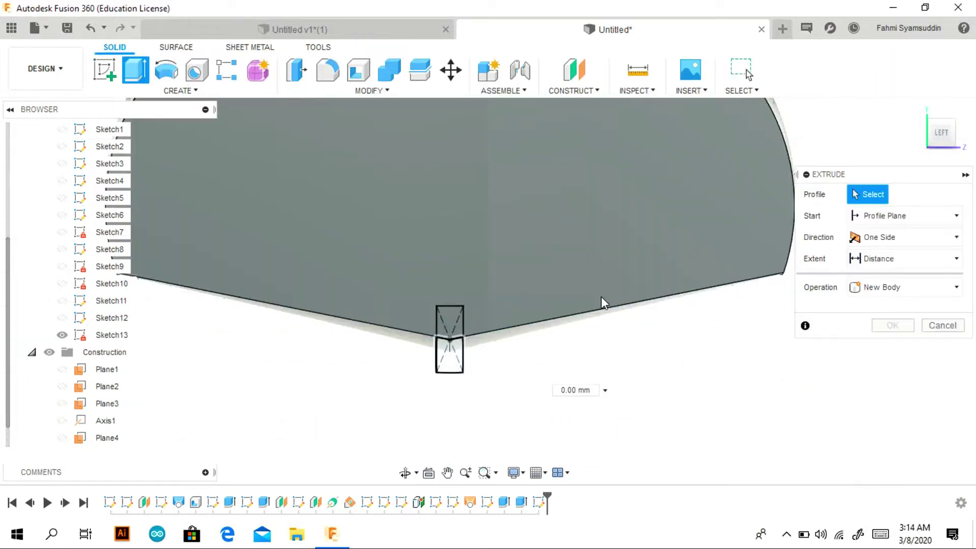
pyautogui.click(449, 350)
pyautogui.hotkey('ctrl', 'z')
pyautogui.click(152, 93)
pyautogui.click(192, 110)
# Sweep the small rectangle along the hull's bottom edge, joined to the boat.
pyautogui.click(179, 90)
pyautogui.click(202, 115)
pyautogui.click(466, 351)
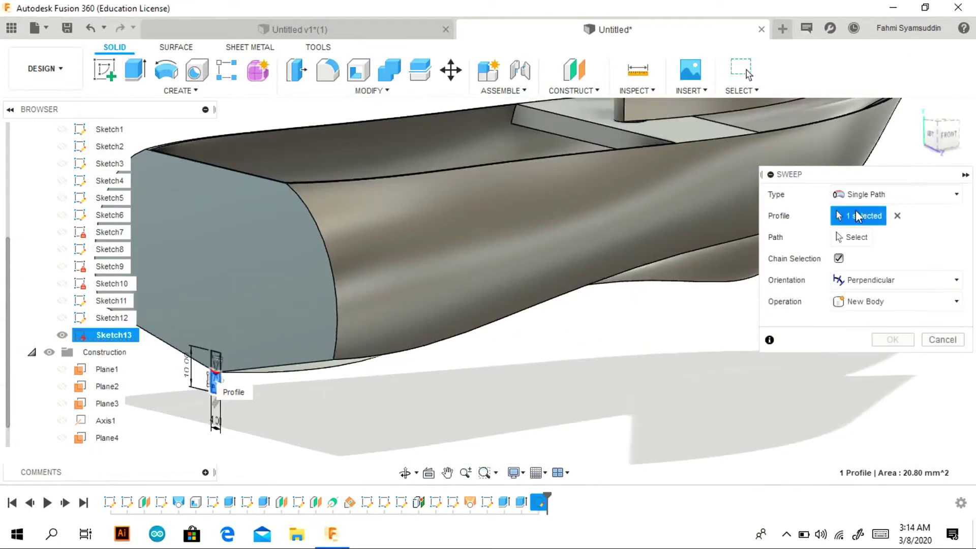
pyautogui.click(857, 236)
pyautogui.click(641, 269)
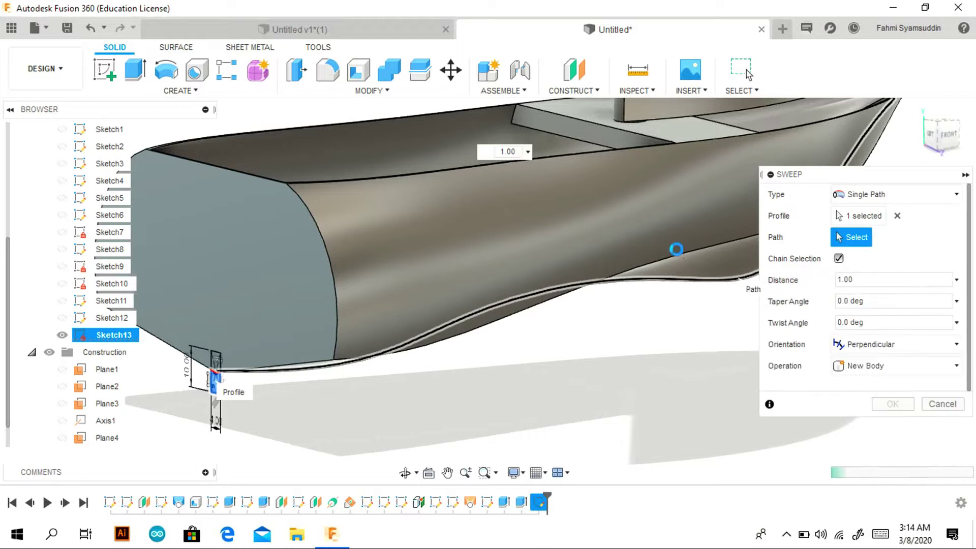
pyautogui.click(839, 366)
pyautogui.click(797, 398)
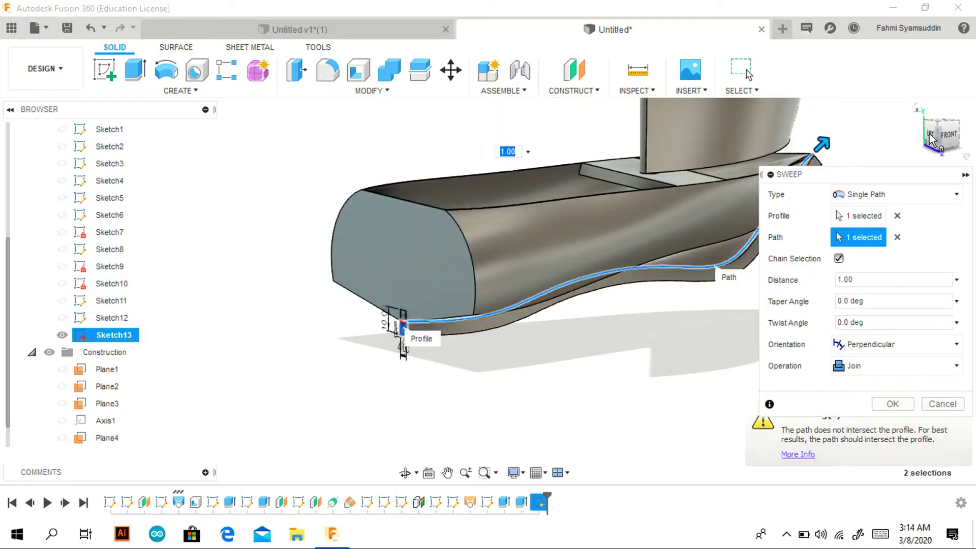
pyautogui.click(941, 138)
pyautogui.moveTo(941, 138); pyautogui.dragTo(930, 162)
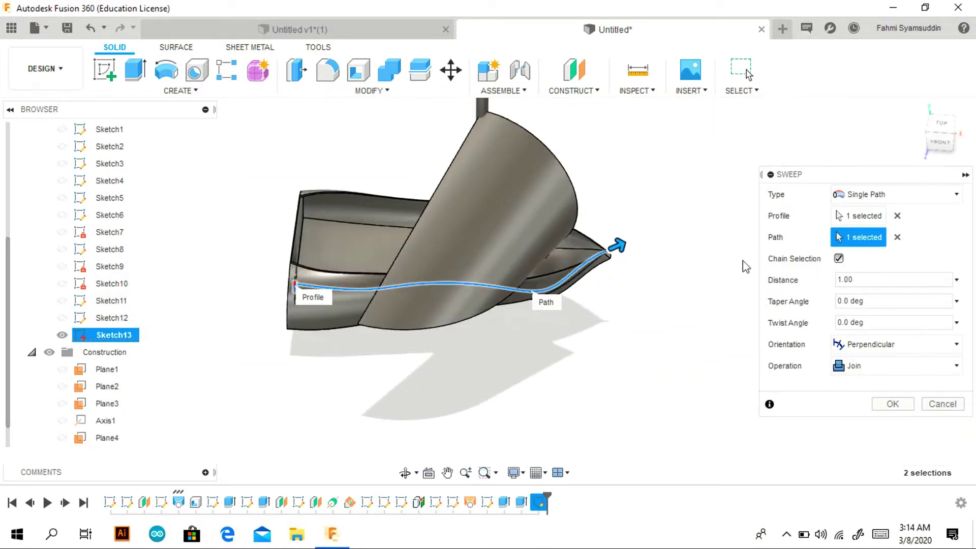
pyautogui.click(892, 403)
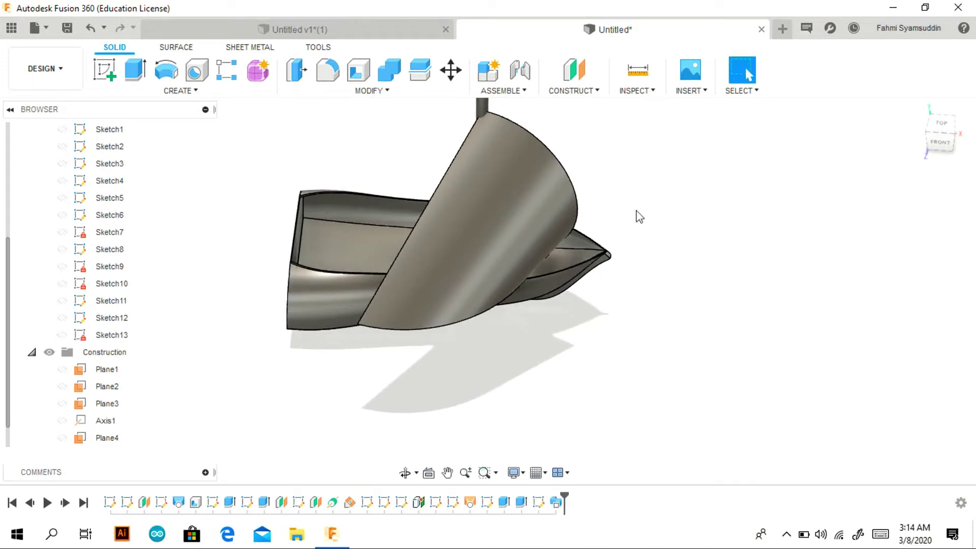
pyautogui.scroll(5, 639, 217)
pyautogui.click(583, 81)
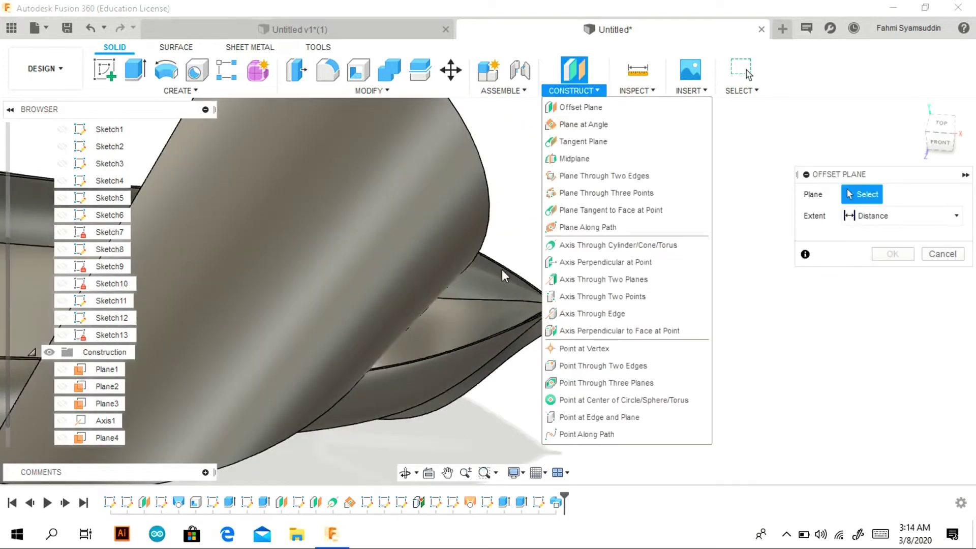
# Try an offset plane referenced to the stern tip face, then cancel it.
pyautogui.click(563, 320)
pyautogui.scroll(-5, 570, 312)
pyautogui.scroll(-2, 660, 290)
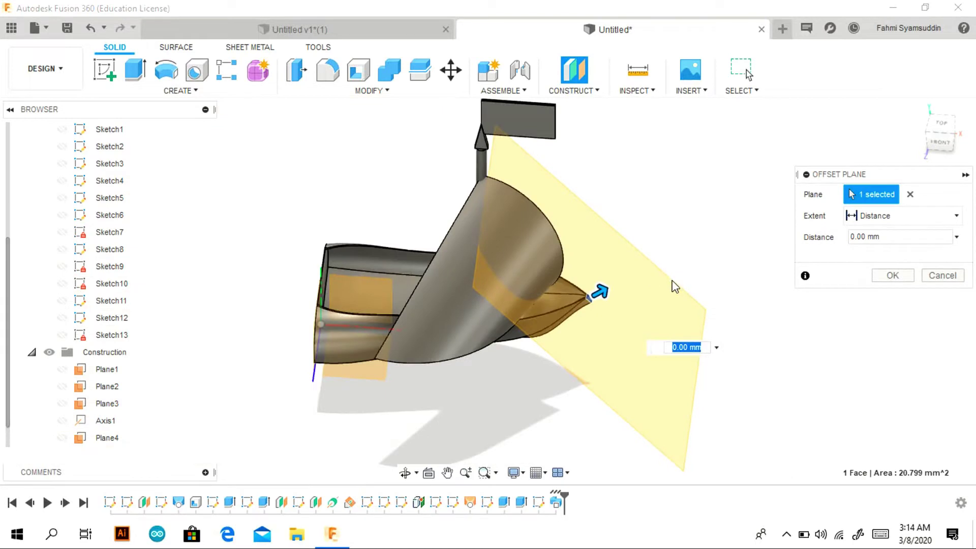
pyautogui.click(921, 216)
pyautogui.click(895, 249)
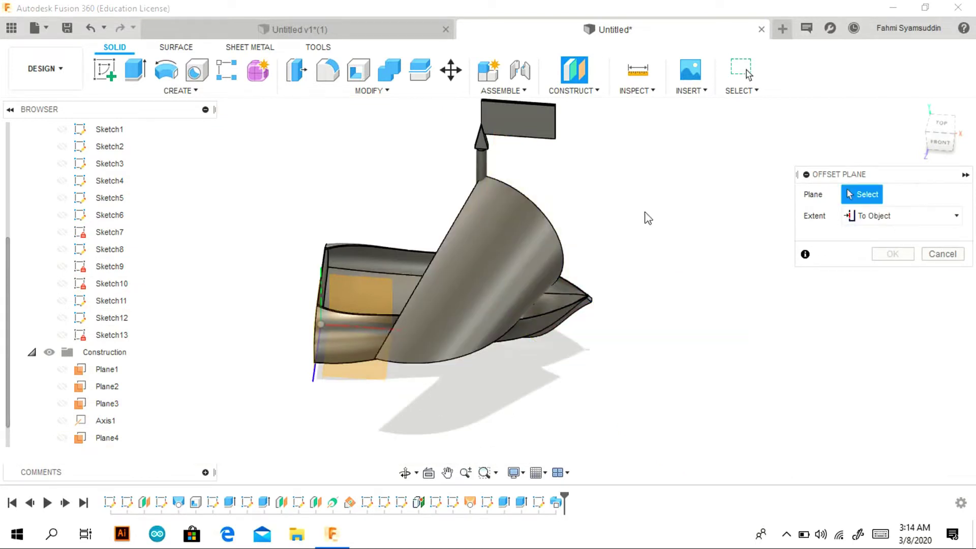
pyautogui.click(372, 360)
pyautogui.press('Escape')
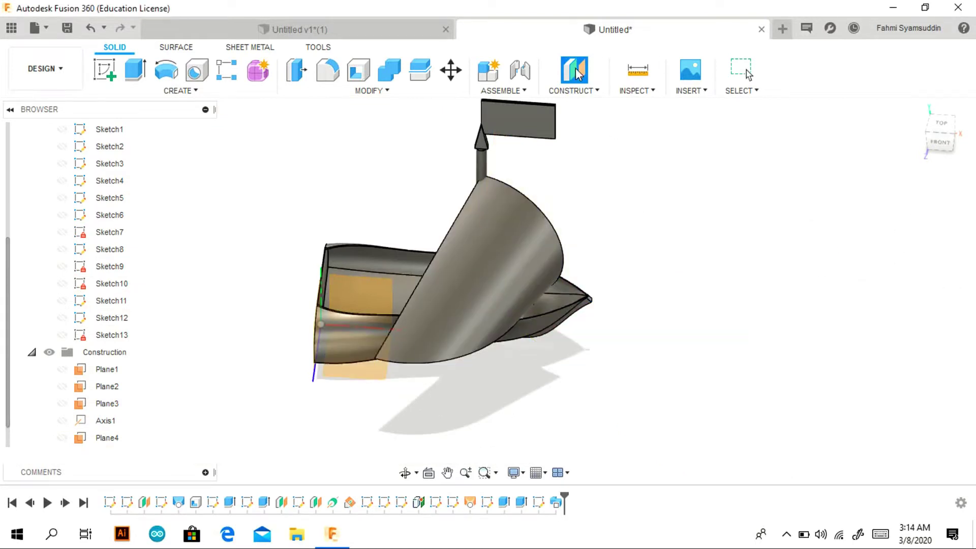
# Create a construction plane offset 40 mm into the hull from the stern face.
pyautogui.click(577, 74)
pyautogui.click(337, 331)
pyautogui.moveTo(337, 331); pyautogui.dragTo(331, 290)
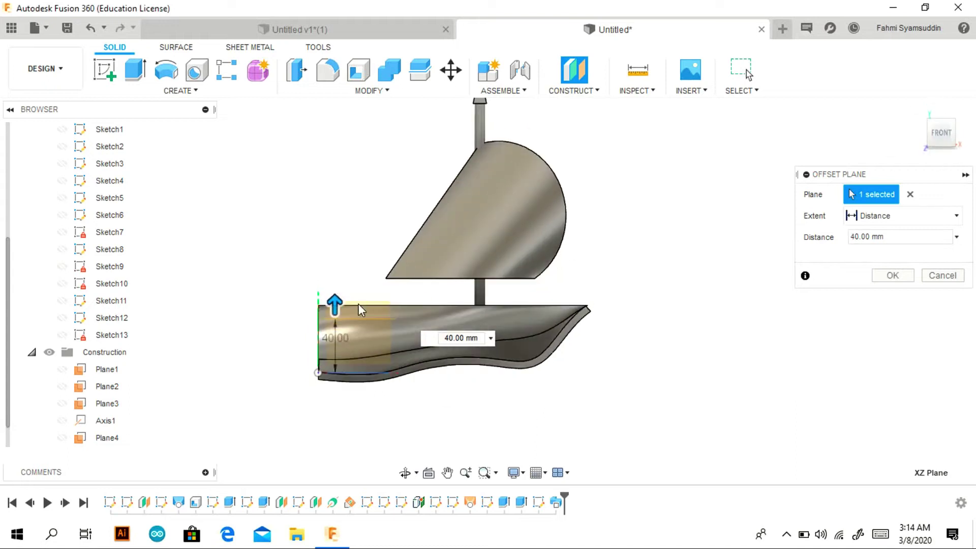
pyautogui.click(912, 266)
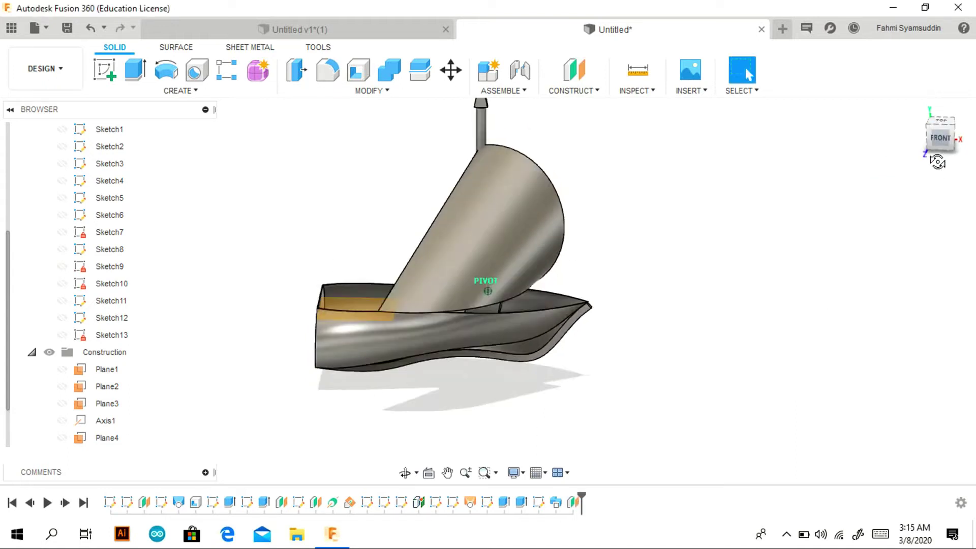
pyautogui.keyDown('shift'); pyautogui.moveTo(484, 279); pyautogui.dragTo(394, 300, button='middle'); pyautogui.keyUp('shift')
# Start a sketch on the new stern plane, then finish it empty.
pyautogui.click(116, 78)
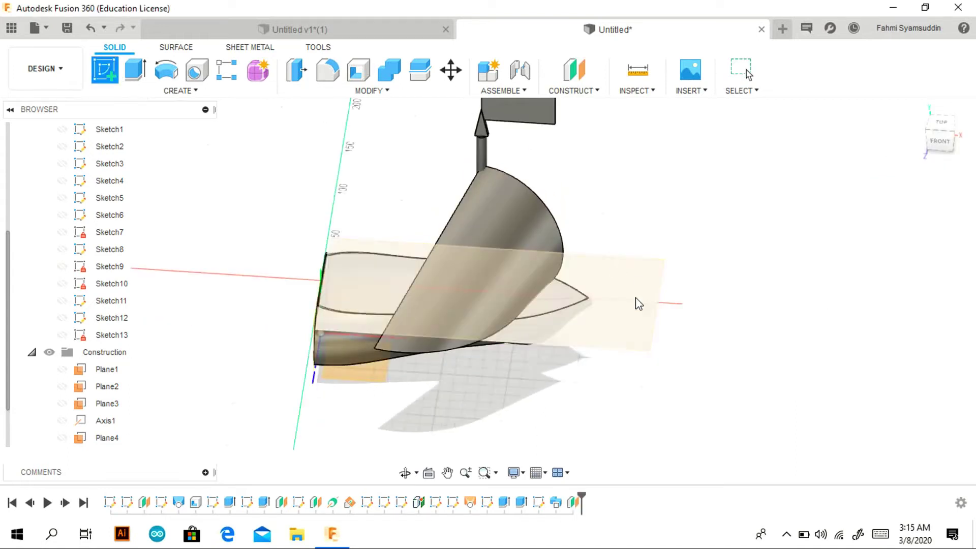
pyautogui.click(635, 303)
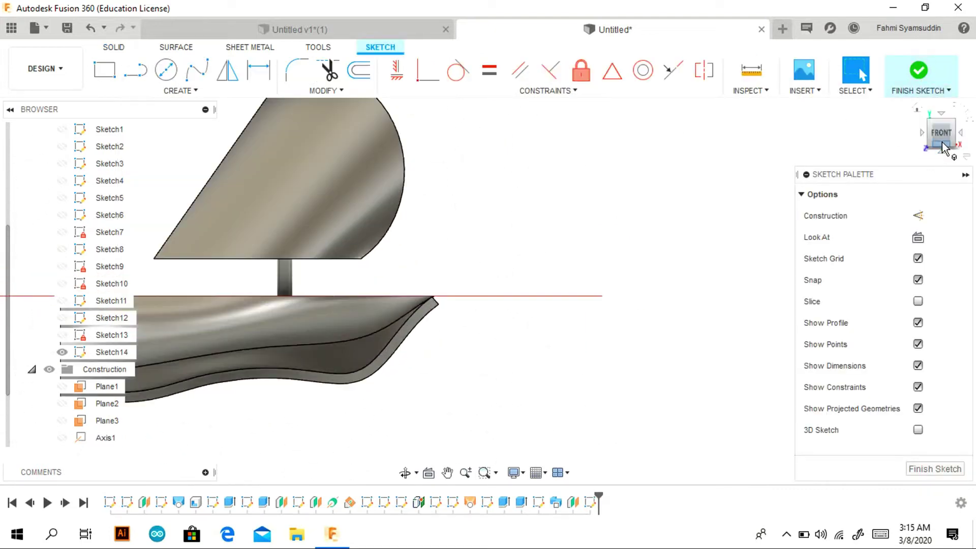
pyautogui.moveTo(942, 148); pyautogui.dragTo(930, 168)
pyautogui.click(114, 48)
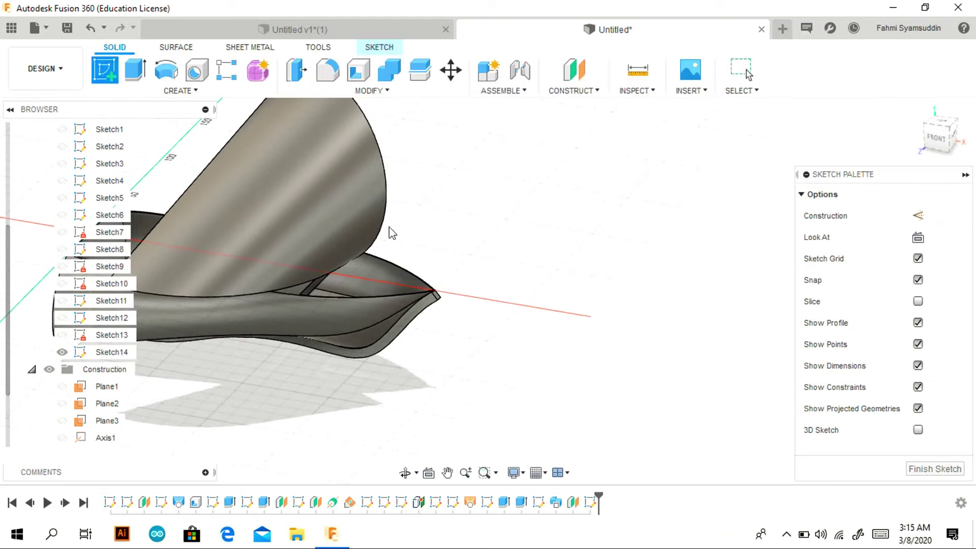
pyautogui.click(380, 46)
pyautogui.click(919, 71)
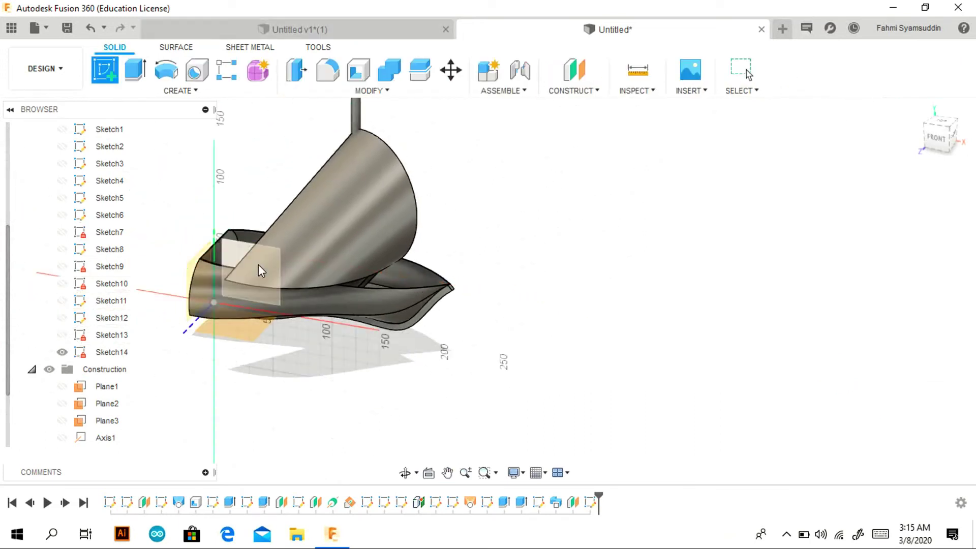
# Sketch a 10 mm vertical line rising above the bow tip on the bow plane.
pyautogui.click(259, 270)
pyautogui.click(135, 69)
pyautogui.scroll(5, 466, 323)
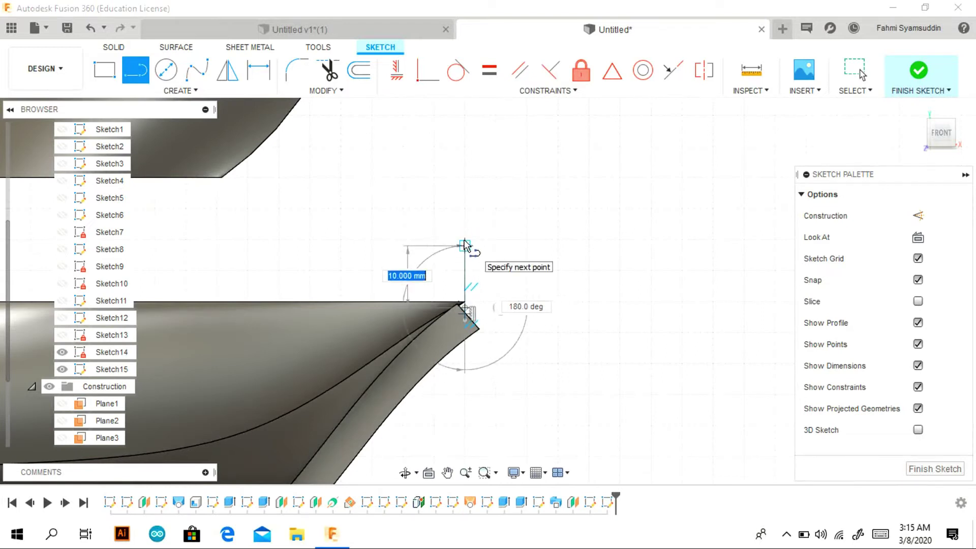
pyautogui.click(465, 240)
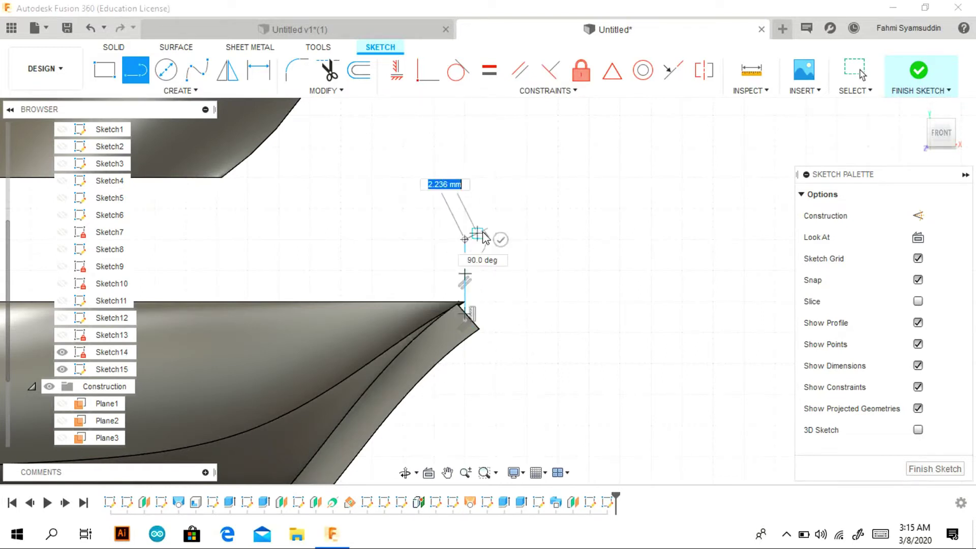
pyautogui.click(113, 47)
pyautogui.click(173, 90)
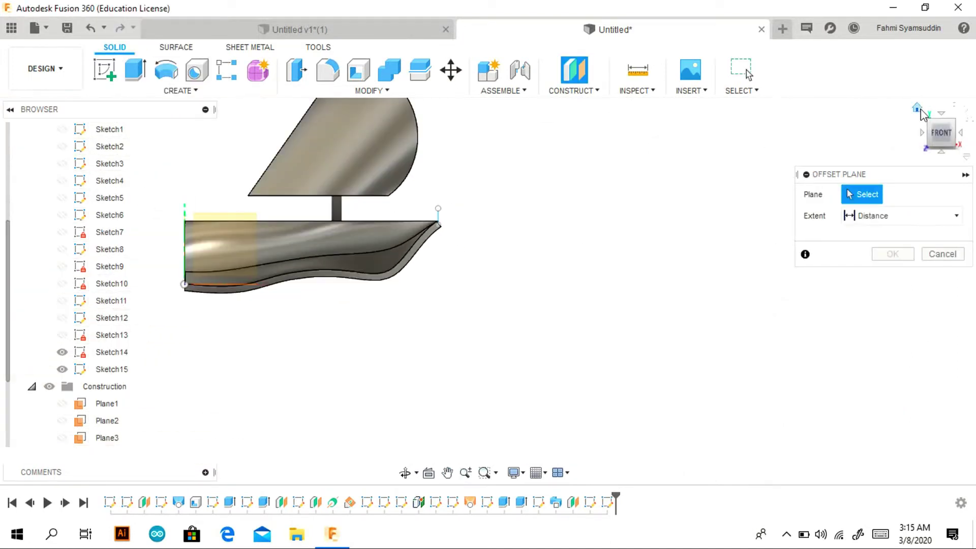
# Add a construction plane offset 175 mm from the YZ plane toward the bow.
pyautogui.click(917, 108)
pyautogui.click(402, 325)
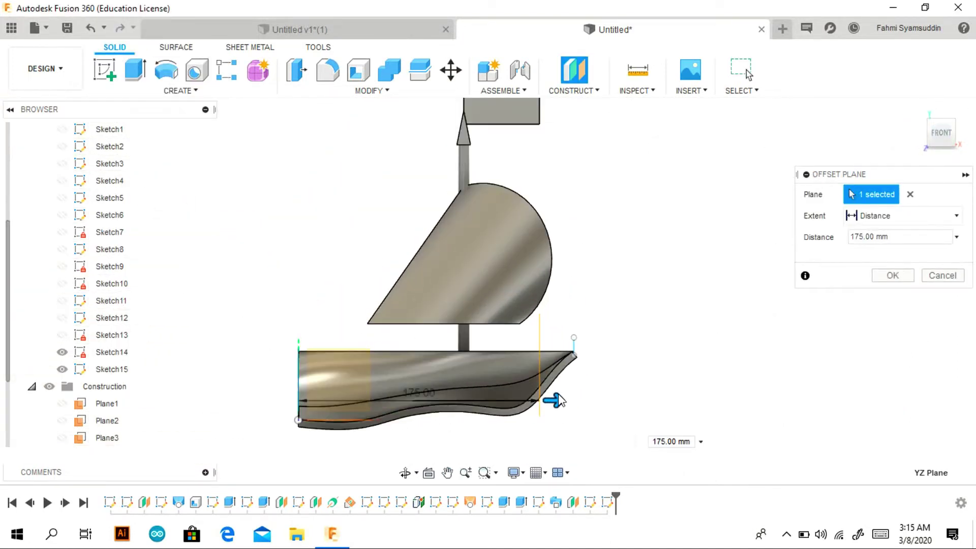
pyautogui.click(884, 275)
pyautogui.click(919, 109)
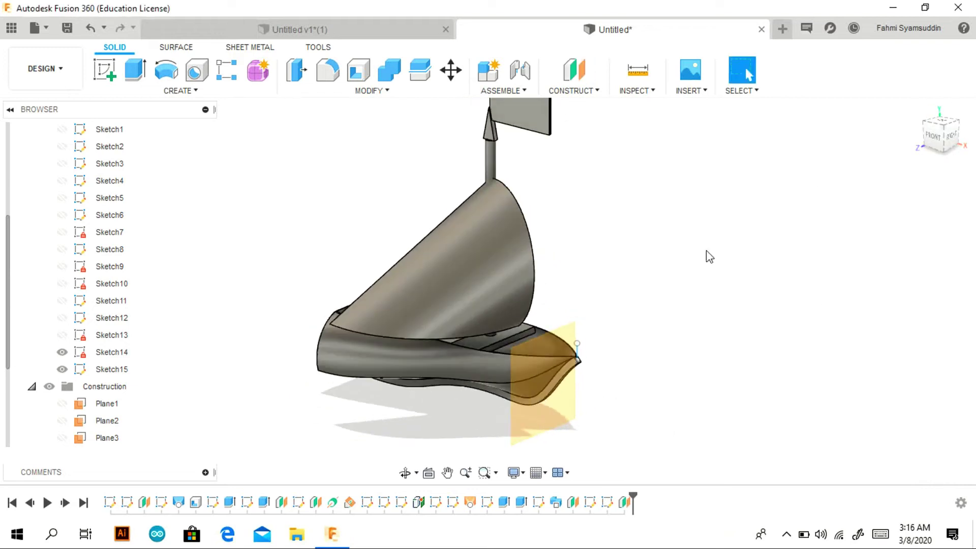
# Start a sketch on the new bow plane, trying the rectangle and line tools.
pyautogui.click(104, 76)
pyautogui.click(606, 300)
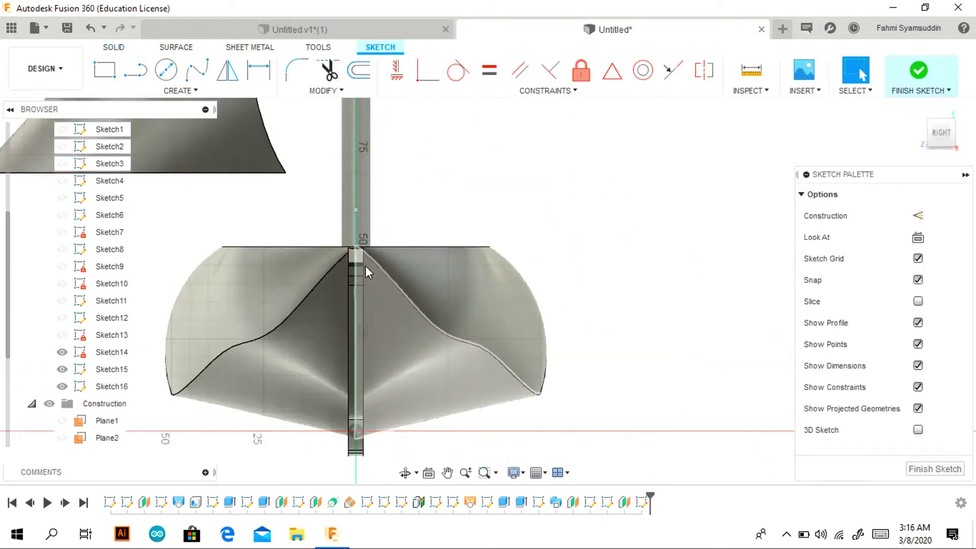
pyautogui.press('r')
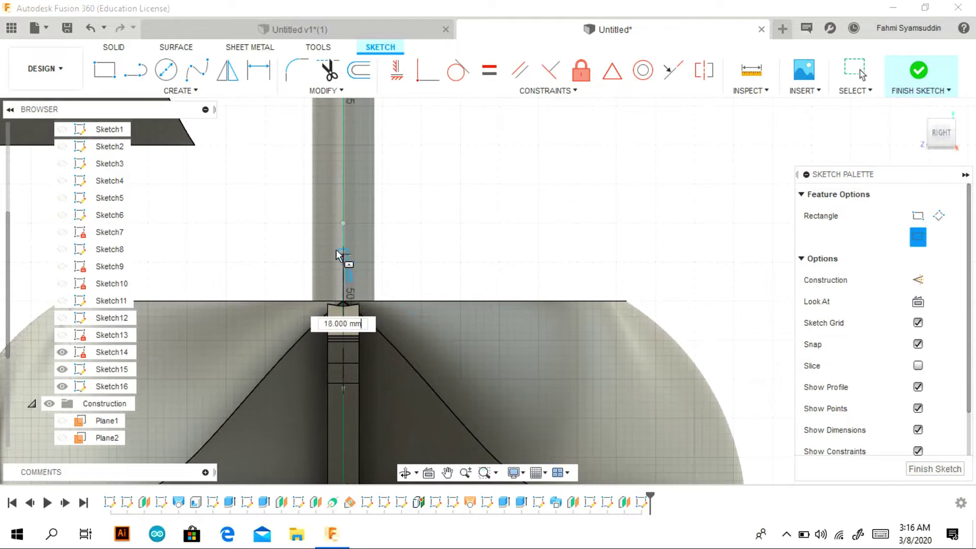
pyautogui.press('r')
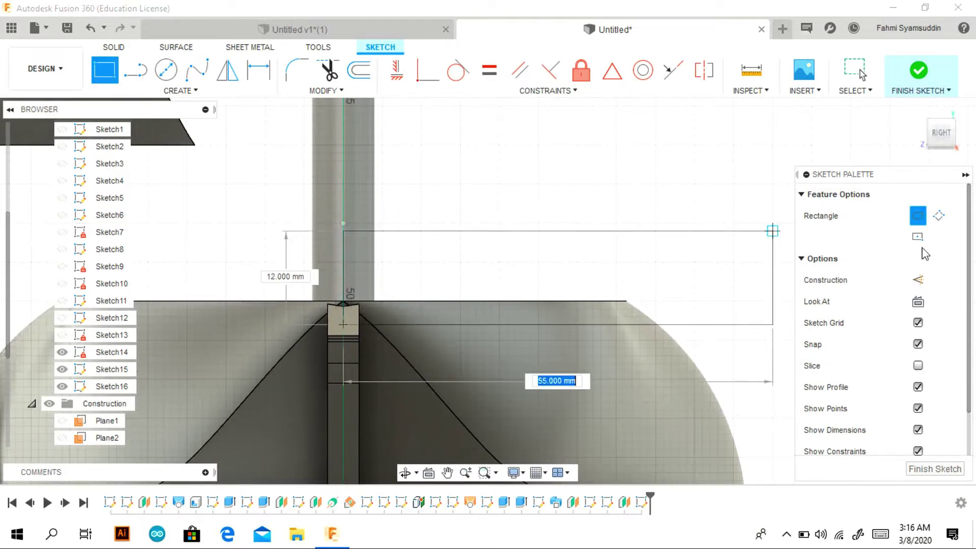
pyautogui.click(939, 215)
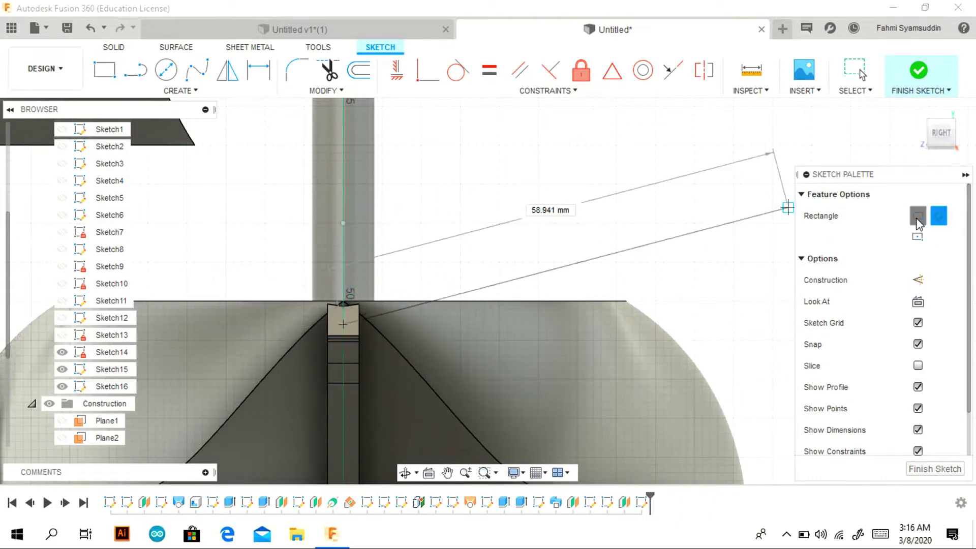
pyautogui.press('l')
pyautogui.click(342, 324)
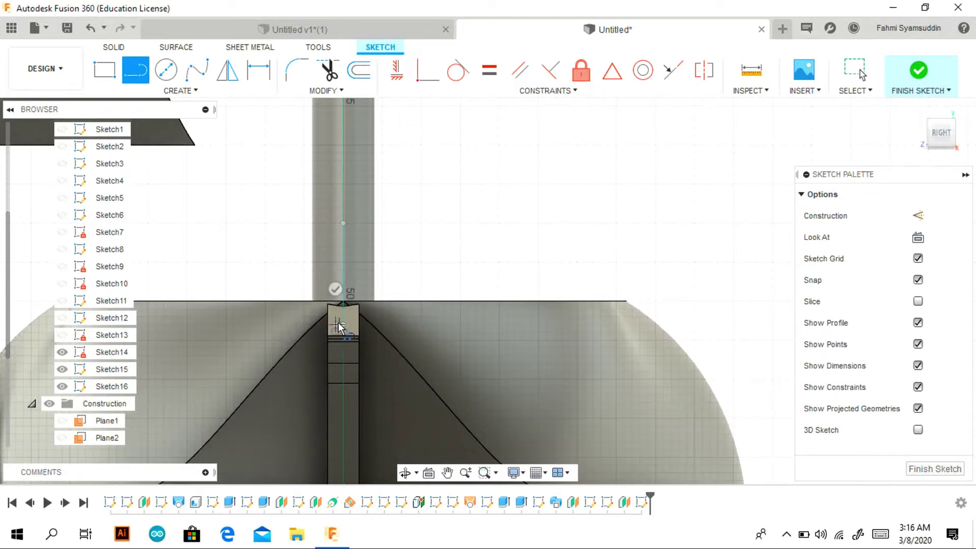
# Draw a thin 2 × 16 mm upright rectangle at the bow slot.
pyautogui.press('r')
pyautogui.click(335, 327)
pyautogui.press('Escape')
pyautogui.press('r')
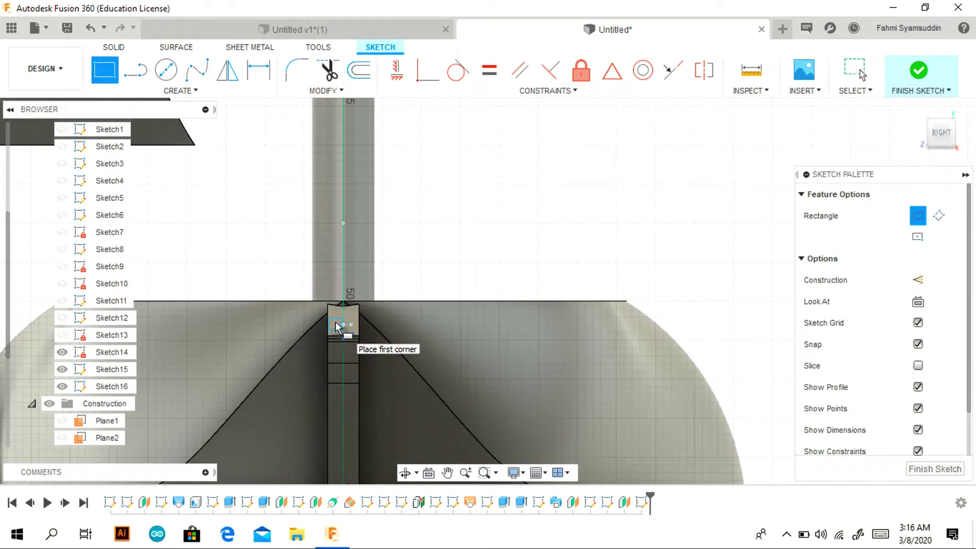
pyautogui.click(334, 322)
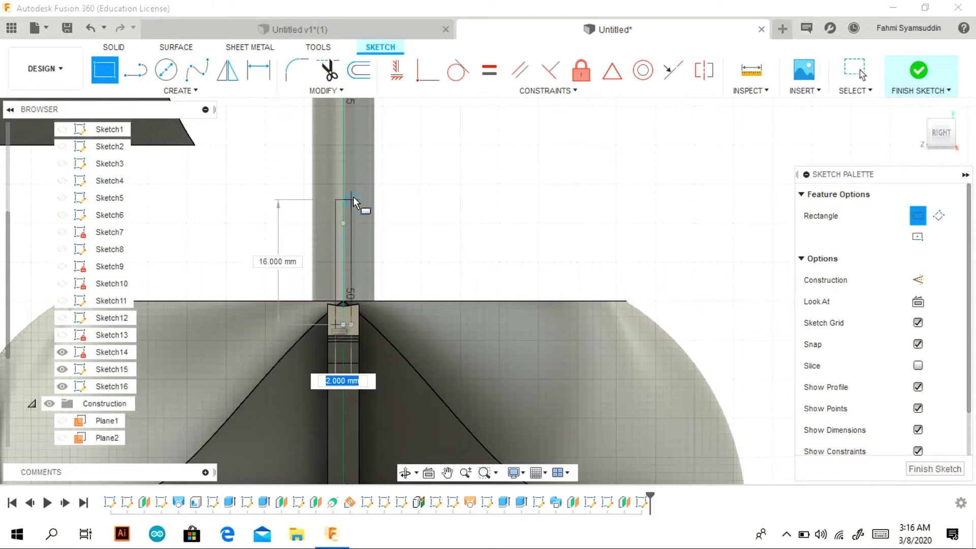
pyautogui.press('Return')
# Extrude the bow rectangle 2 mm as a tab joined to the hull.
pyautogui.press('e')
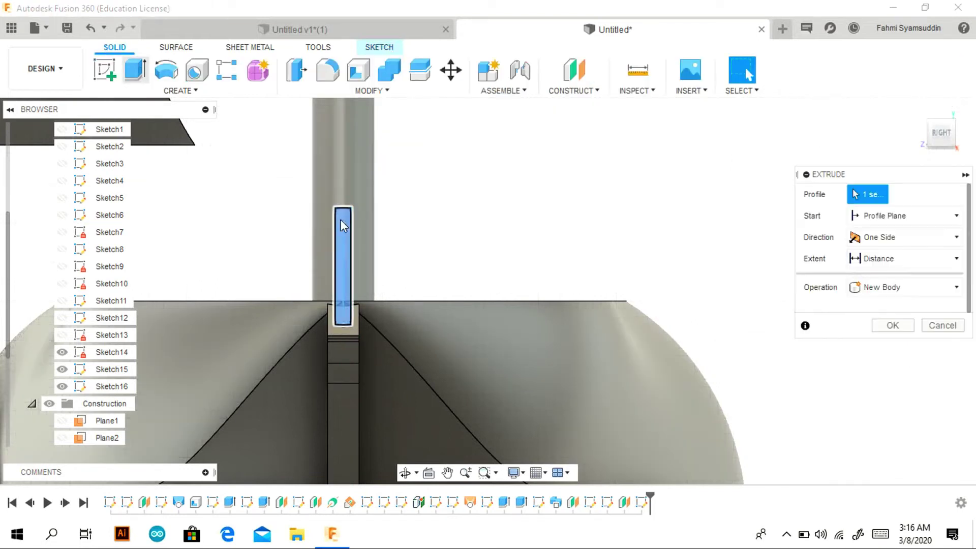
pyautogui.moveTo(466, 381); pyautogui.dragTo(490, 392)
pyautogui.click(907, 330)
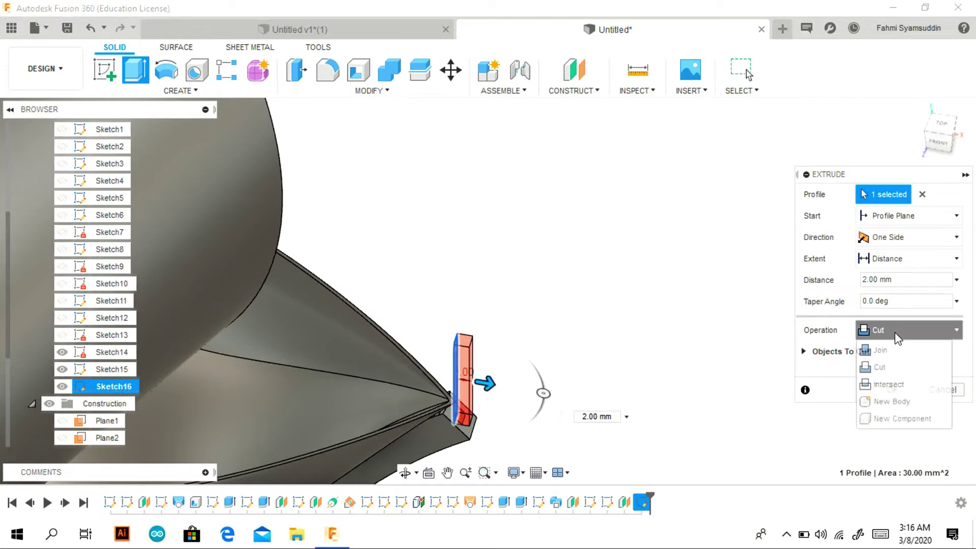
pyautogui.click(874, 346)
pyautogui.press('Return')
pyautogui.keyDown('shift'); pyautogui.moveTo(810, 307); pyautogui.dragTo(725, 440, button='middle'); pyautogui.keyUp('shift')
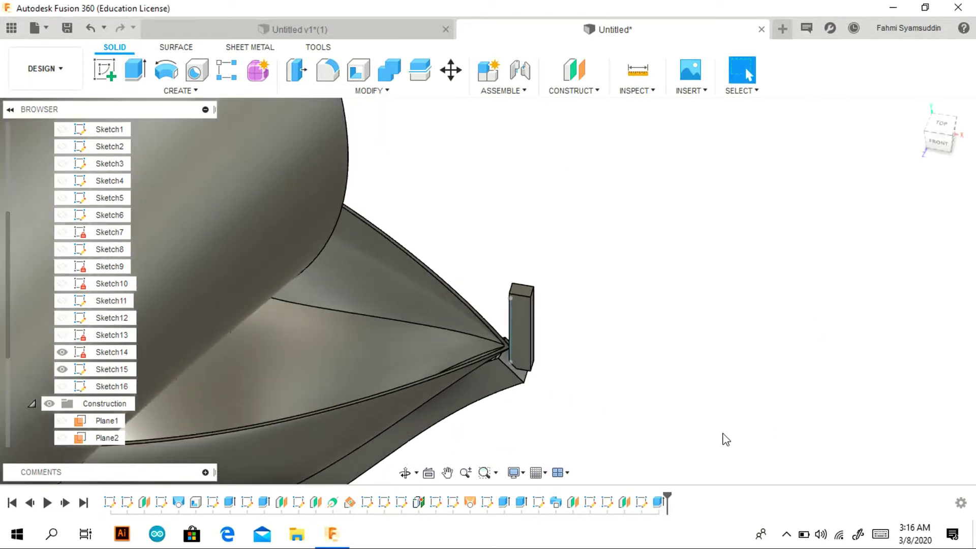
# Start a new sketch on Plane6.
pyautogui.click(104, 69)
pyautogui.click(527, 244)
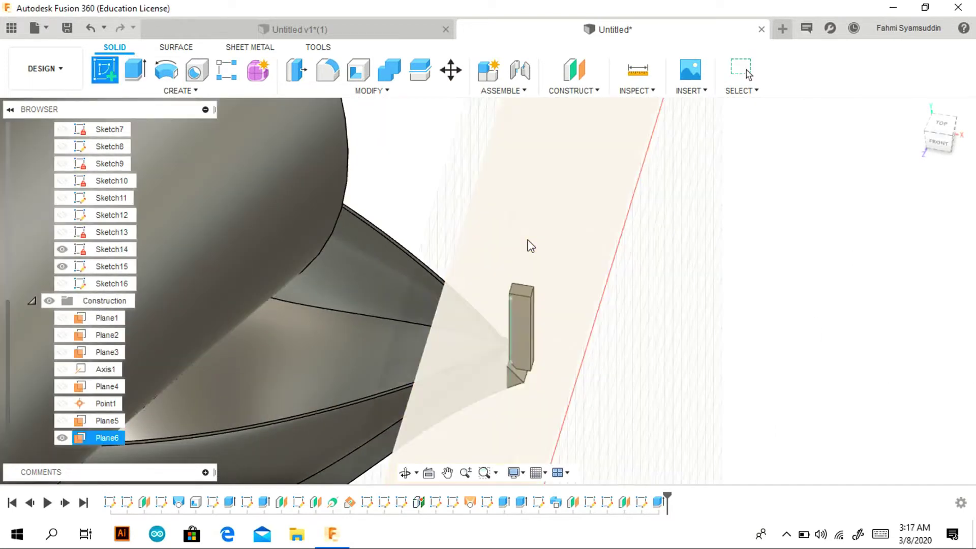
pyautogui.click(946, 139)
# Draw the tapered outline lines rising from the tab's top in Sketch17.
pyautogui.click(439, 181)
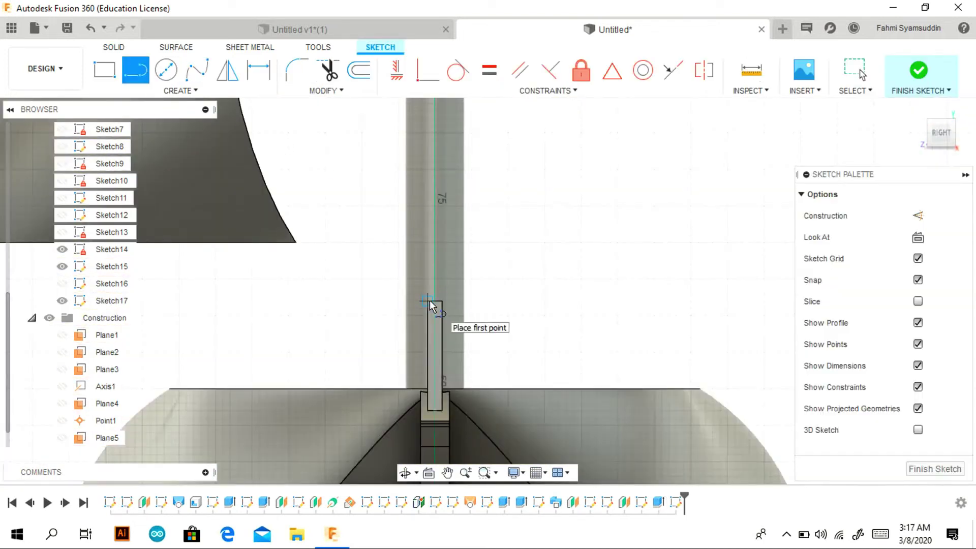
pyautogui.moveTo(445, 290); pyautogui.dragTo(428, 328, button='middle')
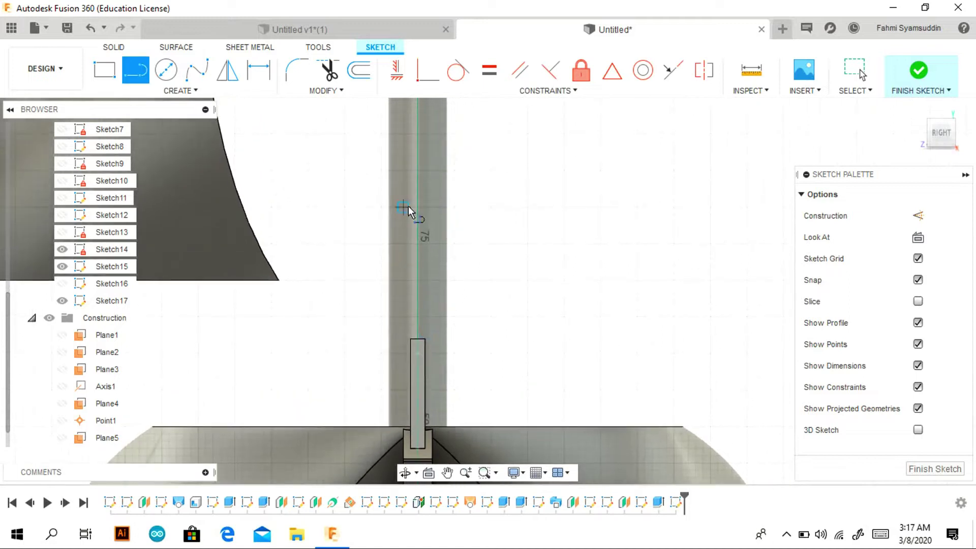
pyautogui.click(418, 337)
pyautogui.click(381, 207)
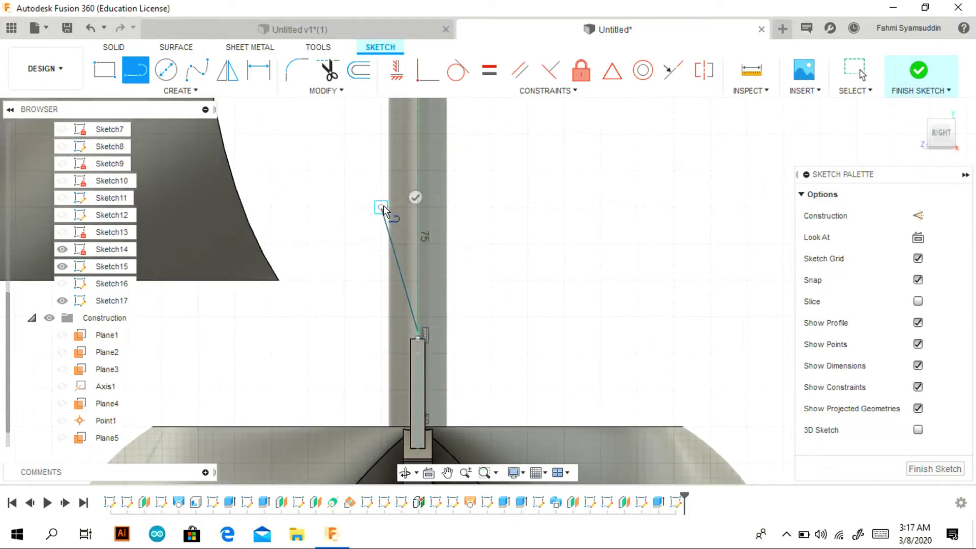
pyautogui.moveTo(392, 185); pyautogui.dragTo(372, 266, button='middle')
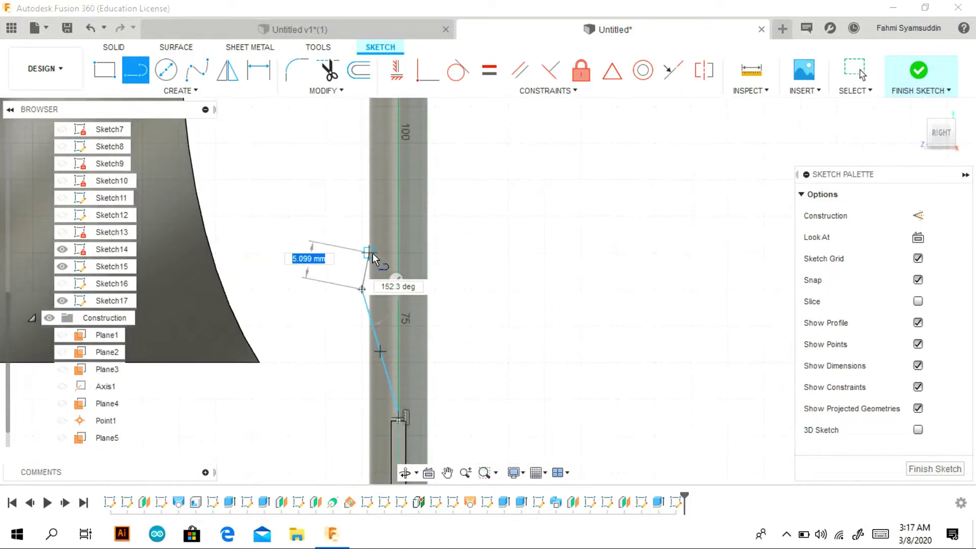
pyautogui.click(180, 91)
pyautogui.click(252, 155)
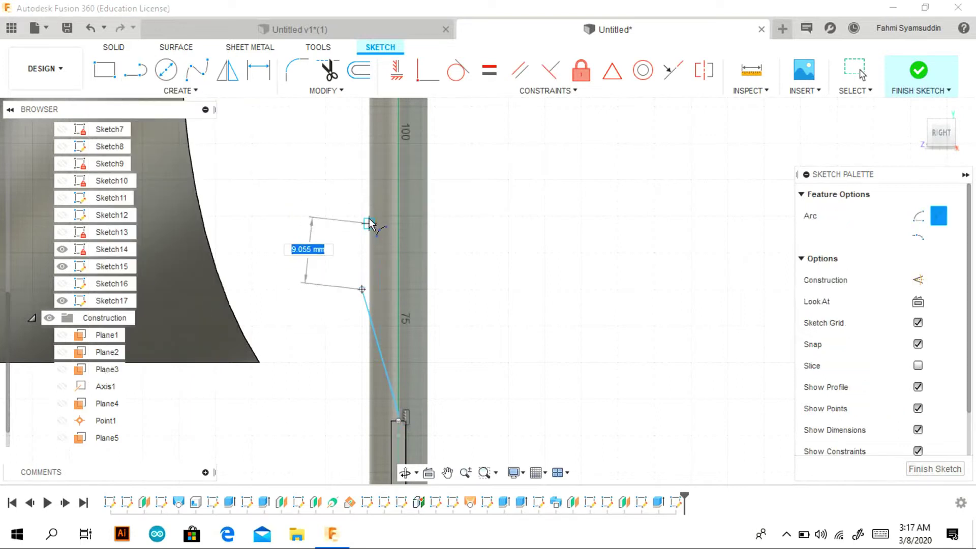
pyautogui.press('l')
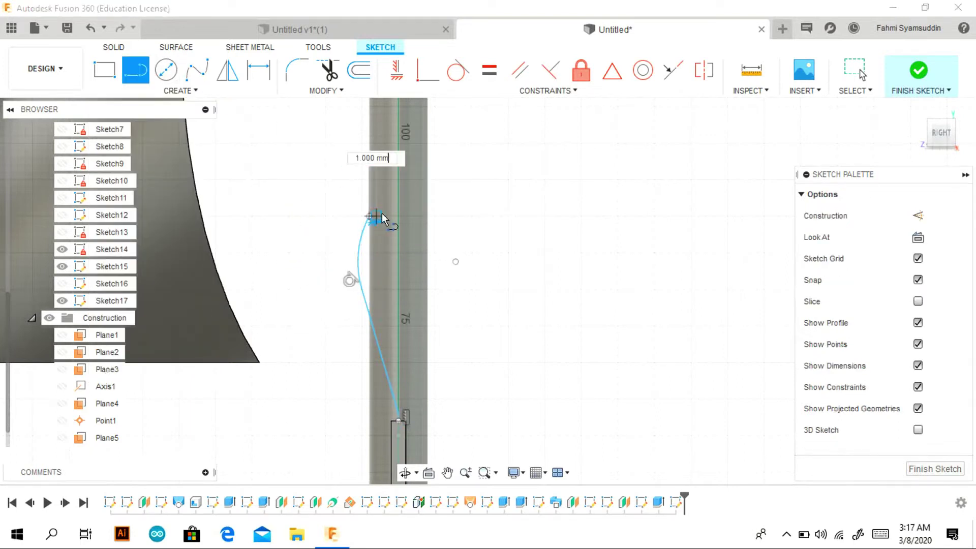
pyautogui.doubleClick(369, 143)
pyautogui.click(397, 144)
# Mirror the connected outline across the centreline.
pyautogui.scroll(2, 398, 152)
pyautogui.scroll(1, 400, 172)
pyautogui.press('Escape')
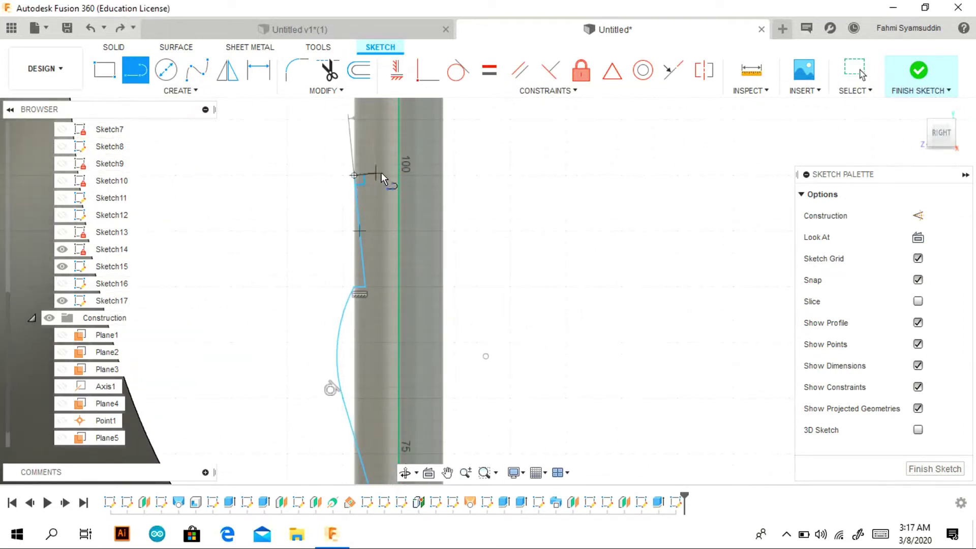
pyautogui.press('Escape')
pyautogui.scroll(-3, 387, 219)
pyautogui.press('m')
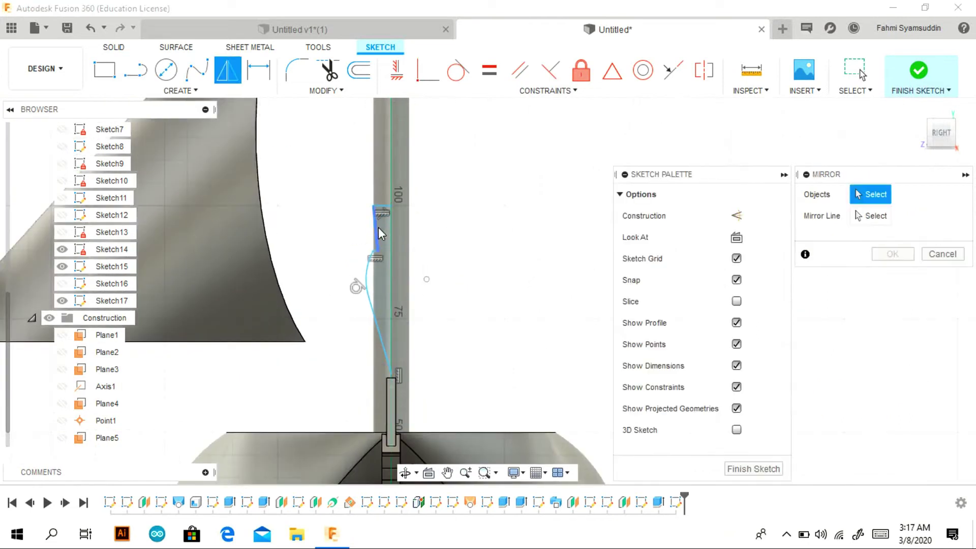
pyautogui.doubleClick(378, 233)
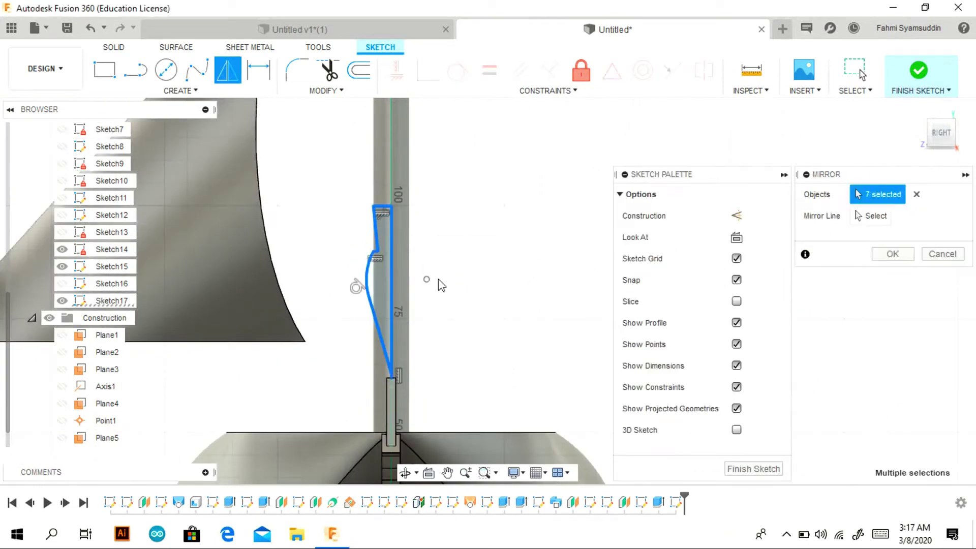
pyautogui.click(892, 254)
# Add one more line to the outline and finish Sketch17.
pyautogui.press('l')
pyautogui.scroll(5, 442, 239)
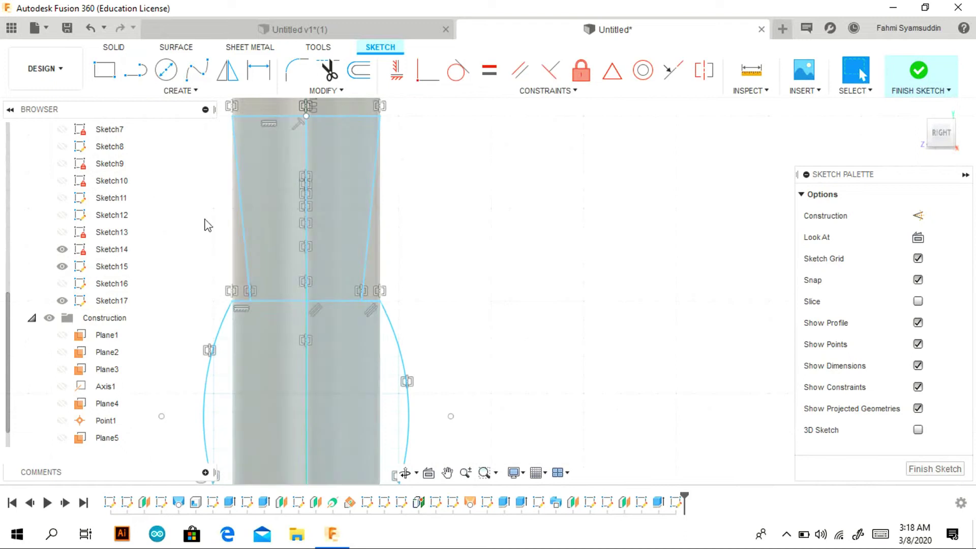
pyautogui.click(240, 301)
pyautogui.rightClick(479, 207)
pyautogui.click(542, 207)
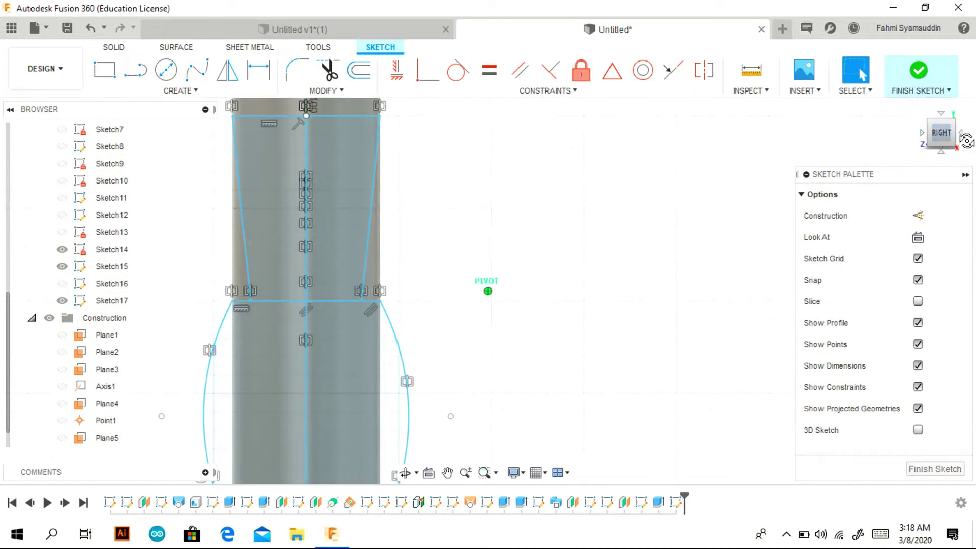
pyautogui.scroll(-5, 525, 256)
pyautogui.click(108, 47)
pyautogui.click(136, 70)
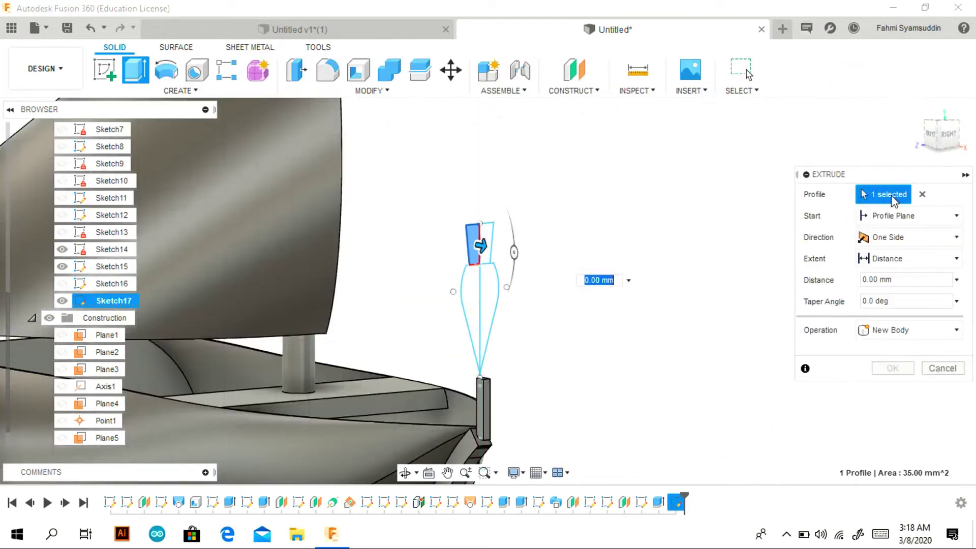
# Extrude the two block profiles two-sided by 5 mm as a new body.
pyautogui.click(489, 244)
pyautogui.click(910, 238)
pyautogui.click(889, 275)
pyautogui.click(932, 133)
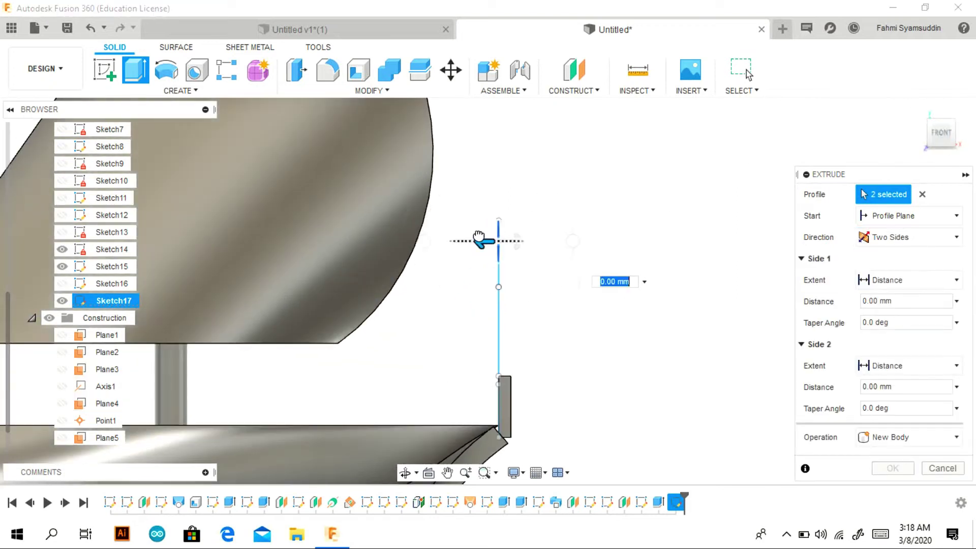
pyautogui.moveTo(479, 237); pyautogui.dragTo(531, 240)
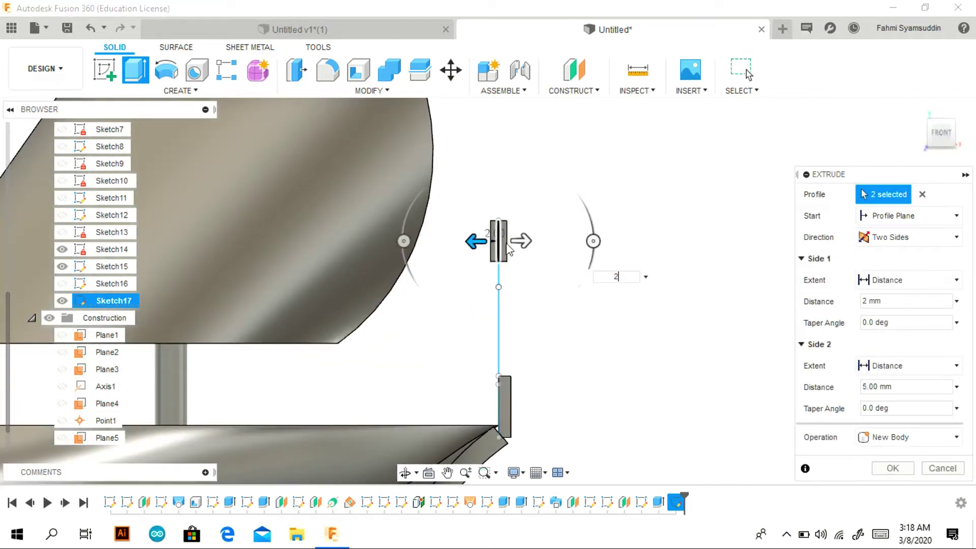
pyautogui.click(893, 468)
# Show Sketch17 again and begin extruding the lens profile.
pyautogui.click(62, 300)
pyautogui.click(167, 90)
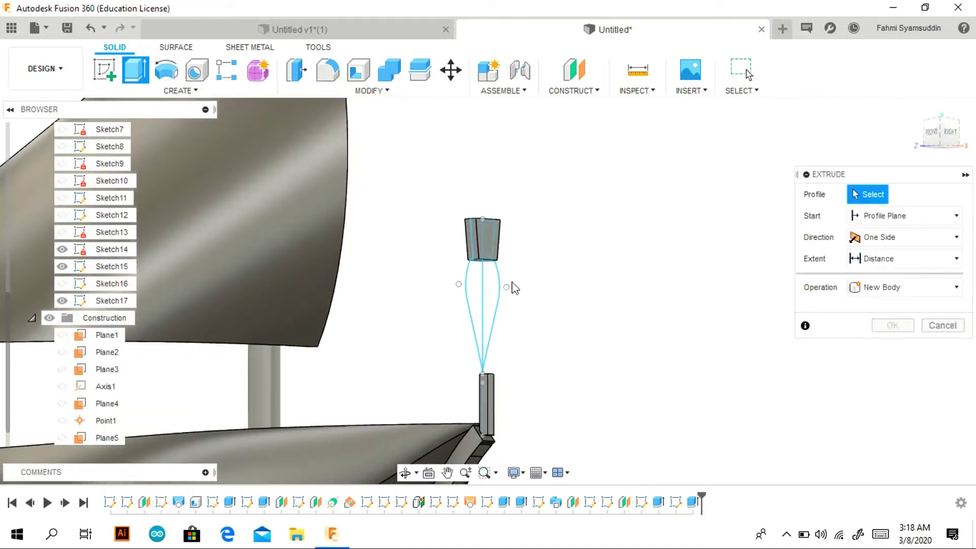
pyautogui.click(492, 311)
pyautogui.click(934, 136)
pyautogui.moveTo(512, 316); pyautogui.dragTo(465, 316)
# Extrude the lens 4 mm to both sides, joined to the existing body.
pyautogui.click(907, 258)
pyautogui.click(884, 295)
pyautogui.click(904, 237)
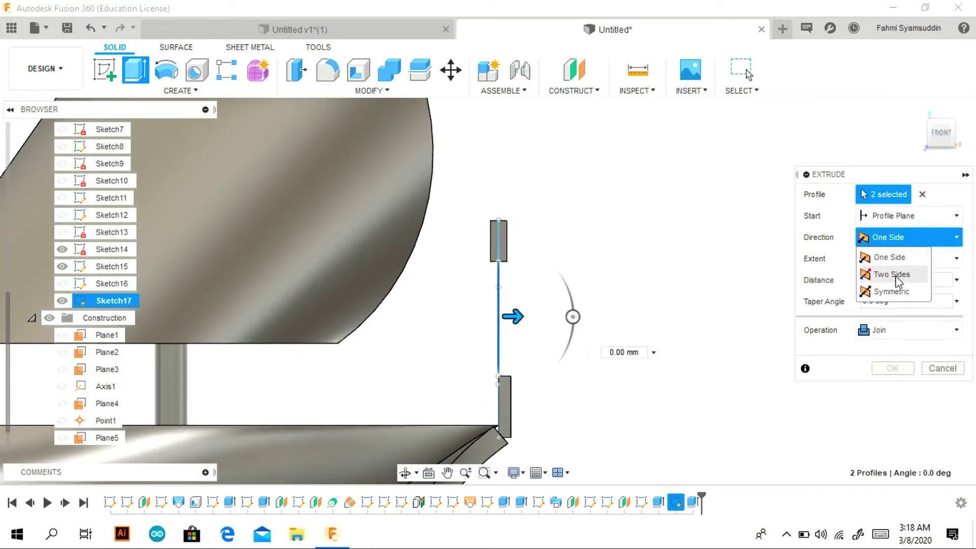
pyautogui.click(887, 265)
pyautogui.click(518, 311)
pyautogui.write('4')
pyautogui.click(916, 108)
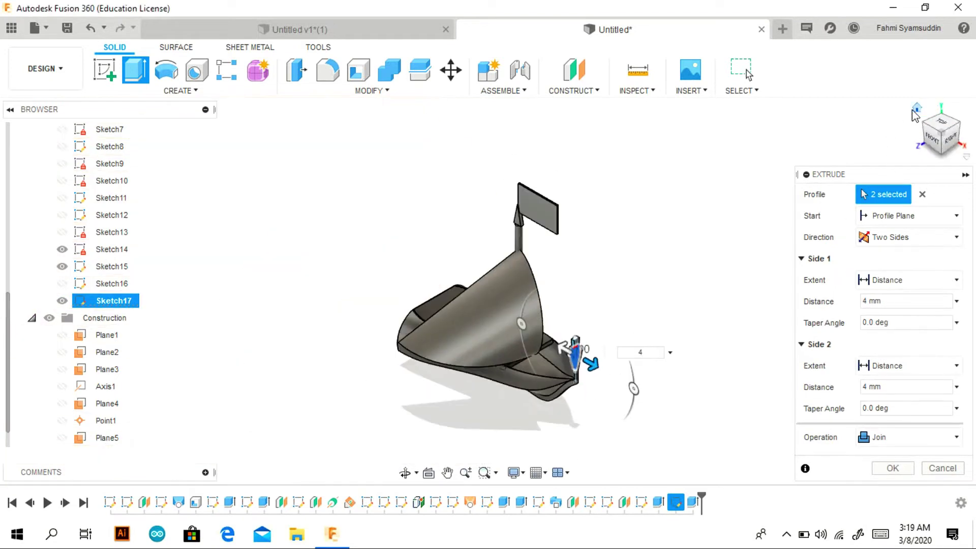
pyautogui.click(912, 155)
pyautogui.click(892, 468)
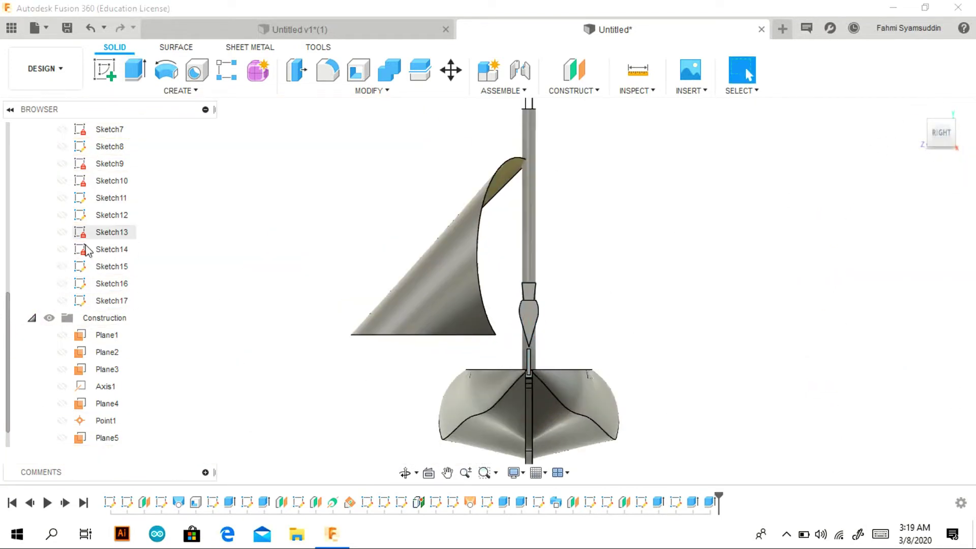
# Face the flag plate and place the text DUNIA on it.
pyautogui.keyDown('shift'); pyautogui.moveTo(272, 338); pyautogui.dragTo(660, 178, button='middle'); pyautogui.keyUp('shift')
pyautogui.click(940, 133)
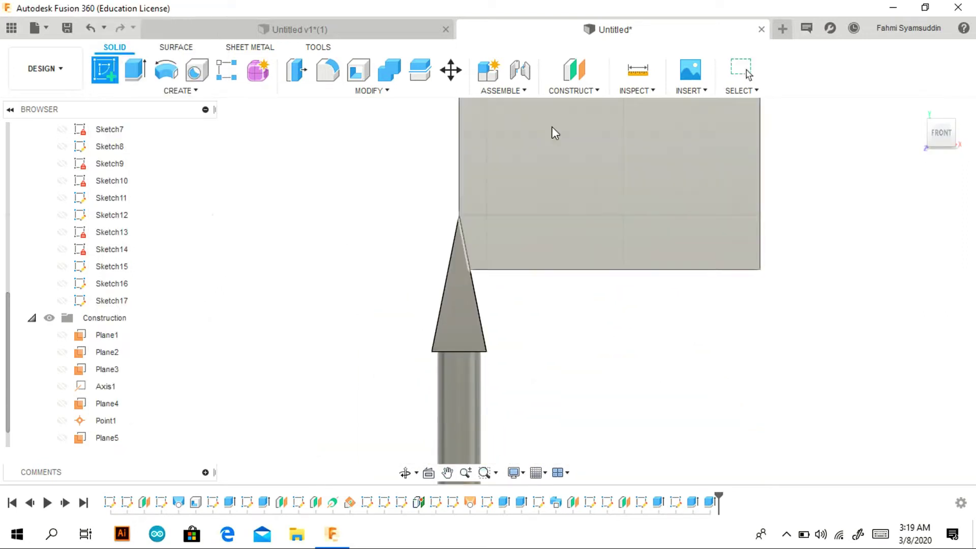
pyautogui.click(468, 224)
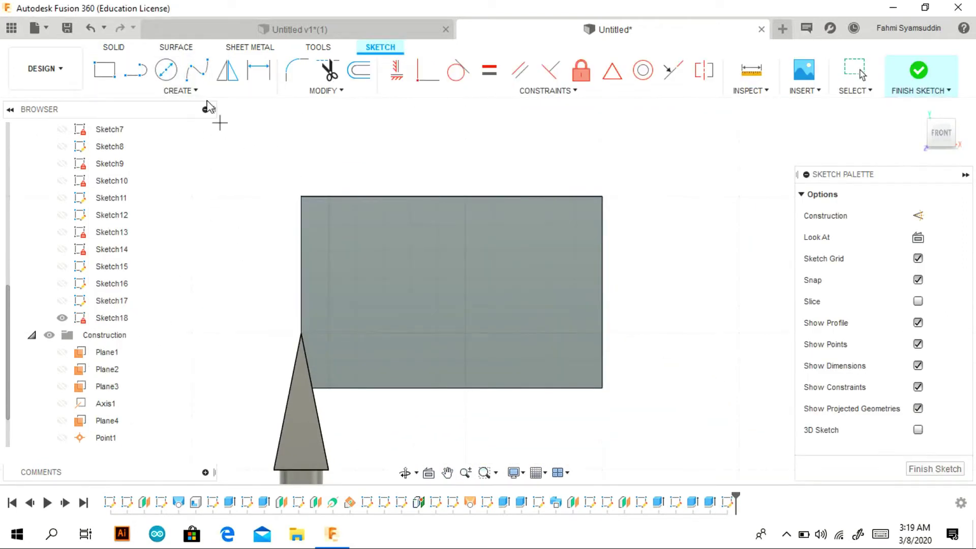
pyautogui.click(355, 224)
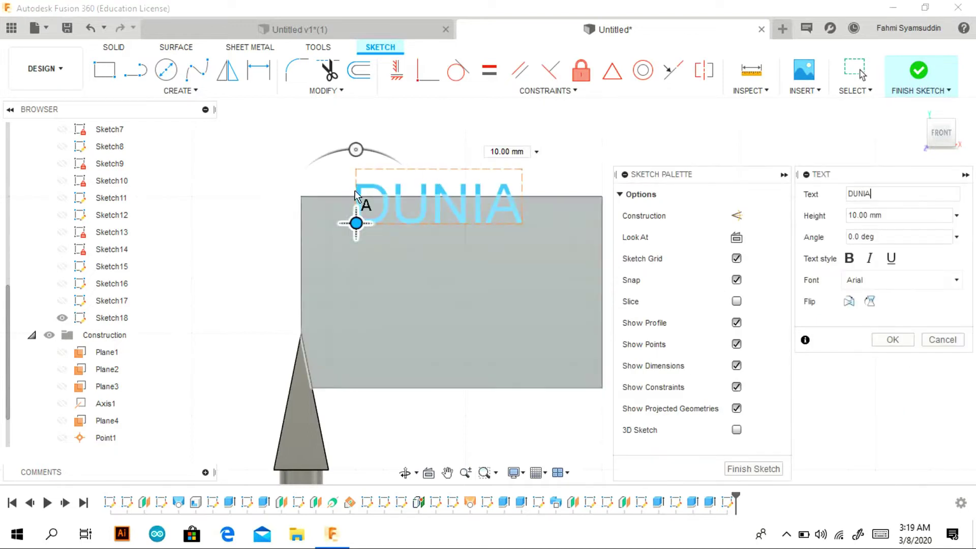
pyautogui.moveTo(356, 223); pyautogui.dragTo(371, 271)
pyautogui.press('Return')
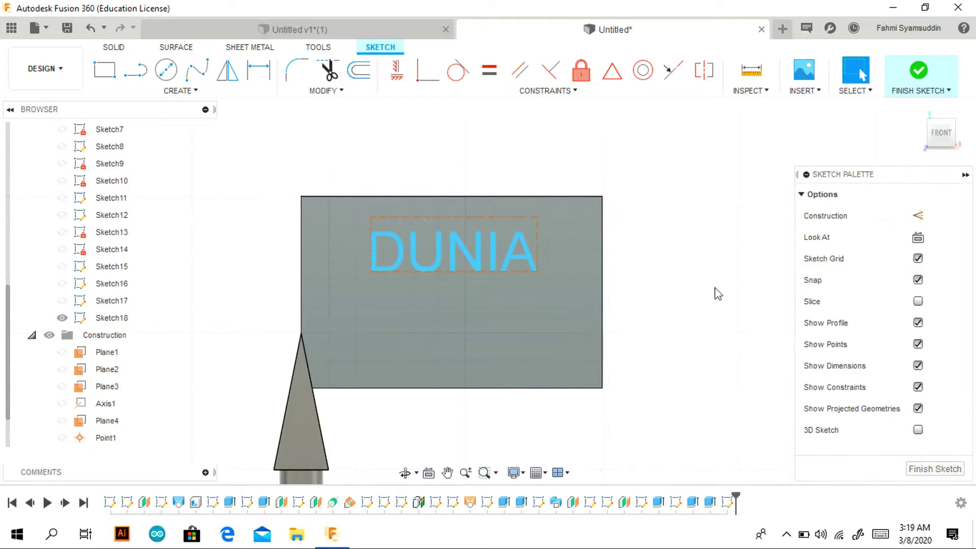
# Add bold TEKNIK text beneath DUNIA on the flag.
pyautogui.click(182, 94)
pyautogui.click(184, 258)
pyautogui.click(383, 304)
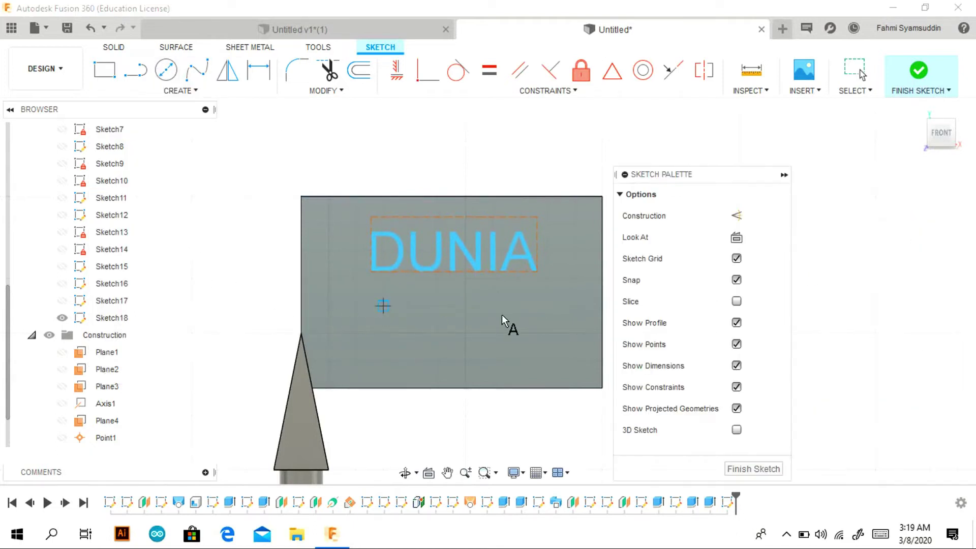
pyautogui.write('TEKNIK')
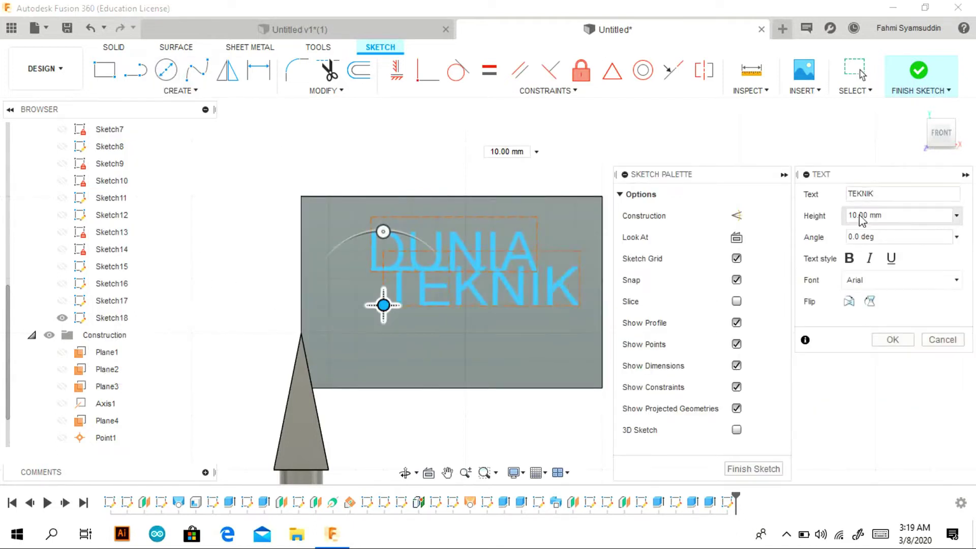
pyautogui.moveTo(383, 305); pyautogui.dragTo(358, 339)
pyautogui.click(849, 258)
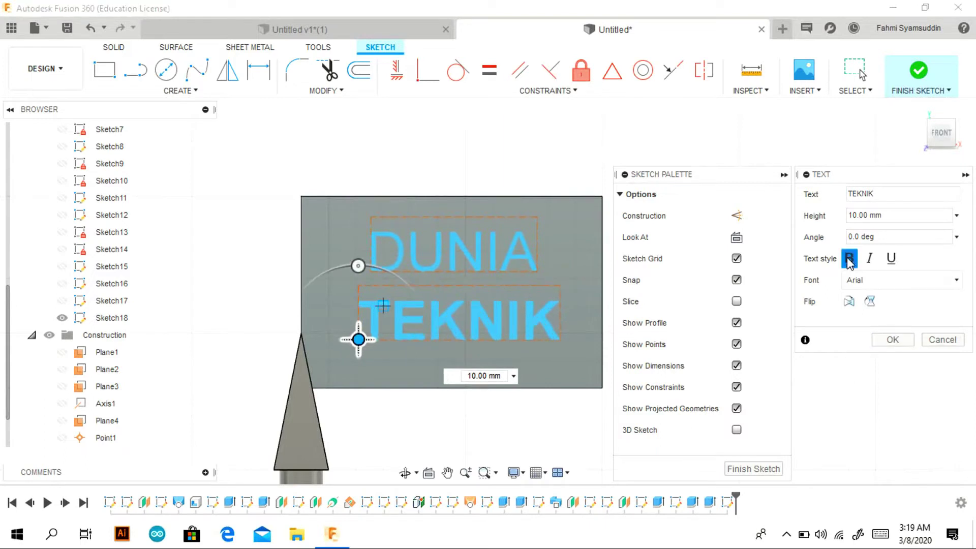
pyautogui.click(892, 339)
# Make the DUNIA text bold and finish the text sketch.
pyautogui.rightClick(508, 257)
pyautogui.click(508, 331)
pyautogui.click(850, 259)
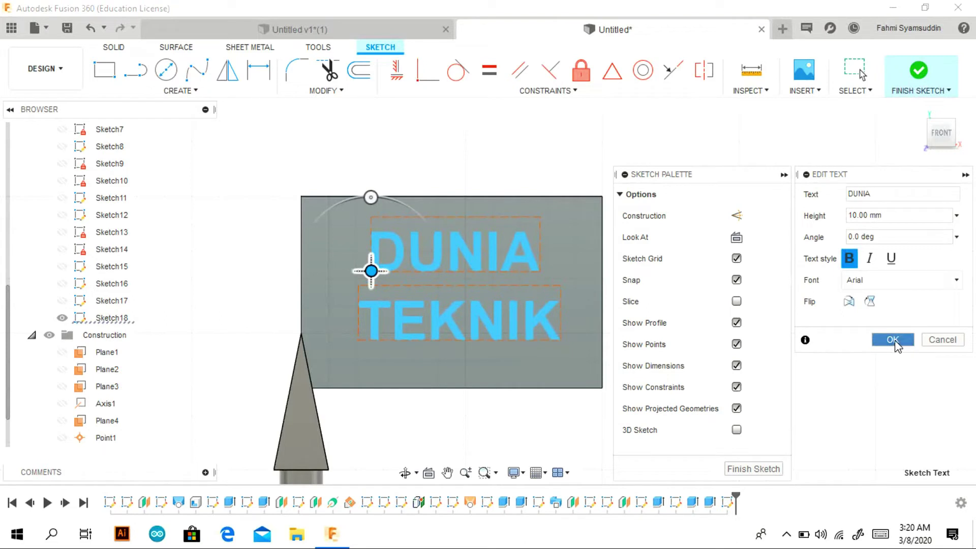
pyautogui.click(893, 339)
pyautogui.scroll(-1, 706, 128)
pyautogui.click(115, 47)
# Extrude the DUNIA and TEKNIK lettering off the flag, then undo that attempt.
pyautogui.click(126, 77)
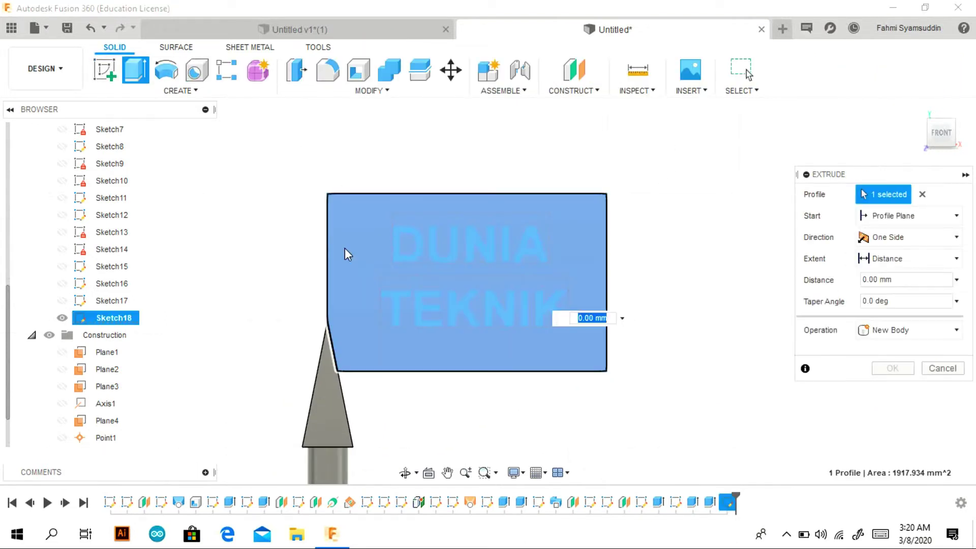
pyautogui.click(344, 251)
pyautogui.click(447, 257)
pyautogui.click(483, 308)
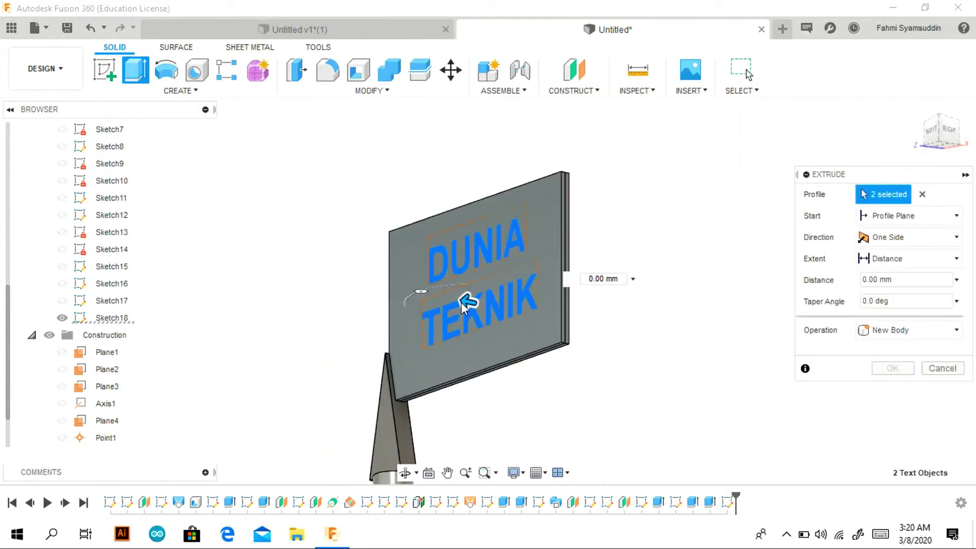
pyautogui.moveTo(468, 296); pyautogui.dragTo(449, 300)
pyautogui.click(883, 374)
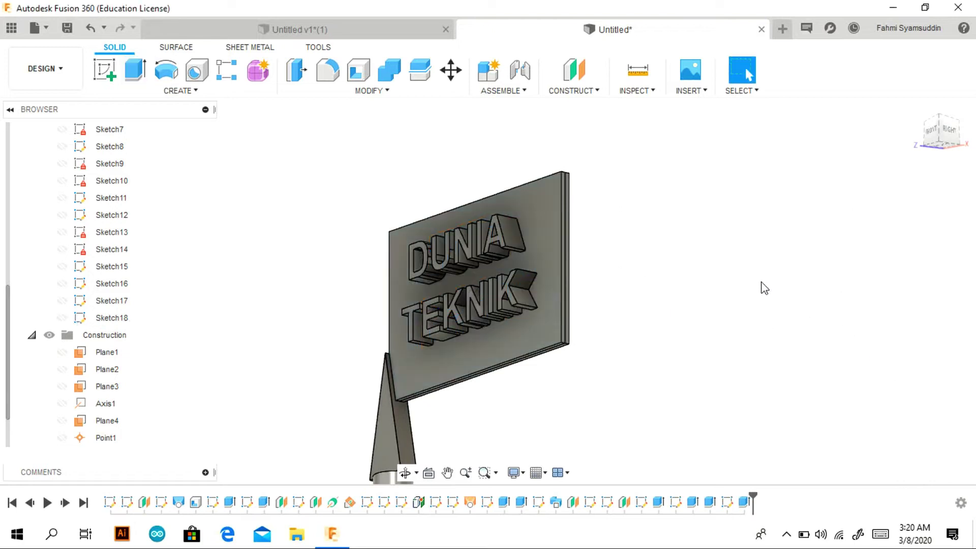
pyautogui.hotkey('ctrl', 'z')
pyautogui.hotkey('ctrl', 'z')
# Re-extrude the lettering profiles to both sides of the flag, joined to it.
pyautogui.press('e')
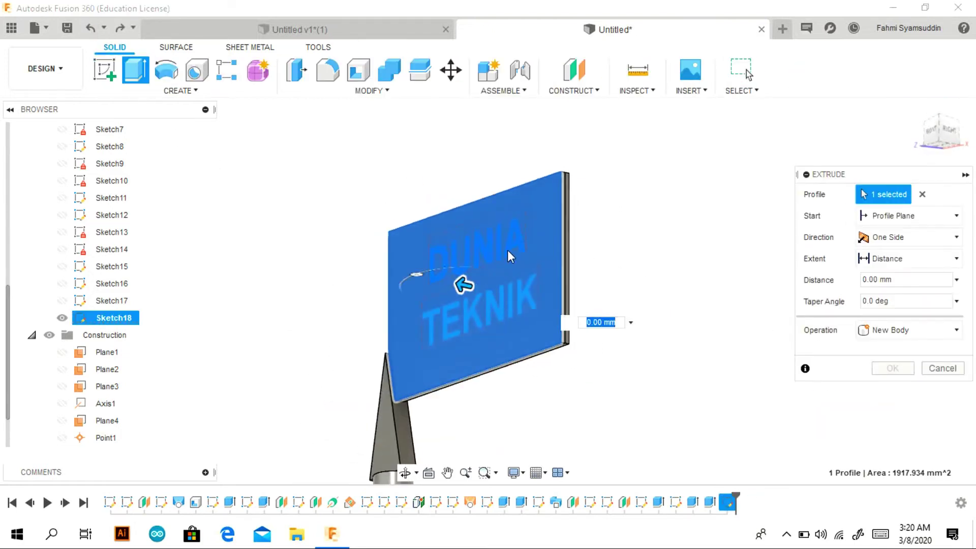
pyautogui.click(907, 237)
pyautogui.click(885, 272)
pyautogui.click(907, 437)
pyautogui.click(879, 344)
pyautogui.click(907, 280)
pyautogui.click(941, 133)
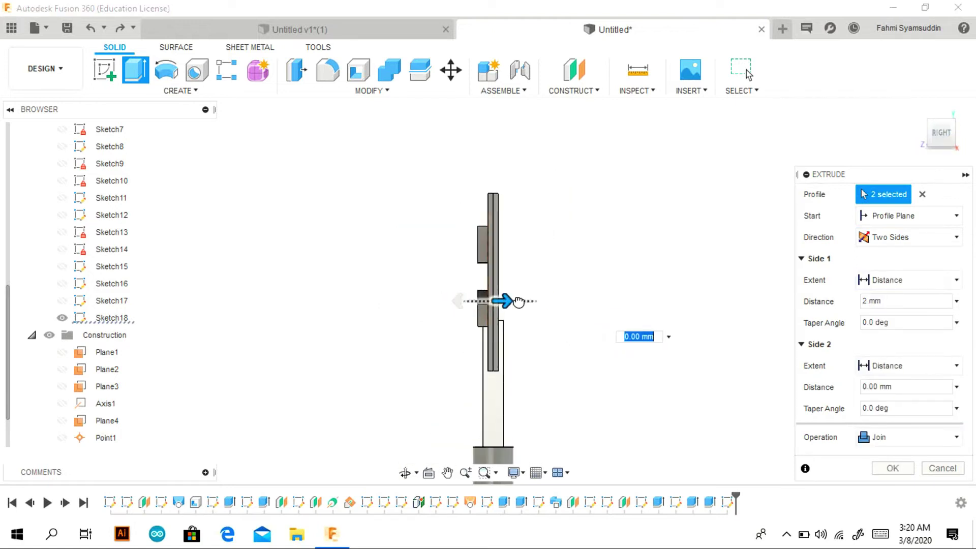
pyautogui.moveTo(518, 302); pyautogui.dragTo(544, 301)
pyautogui.click(891, 468)
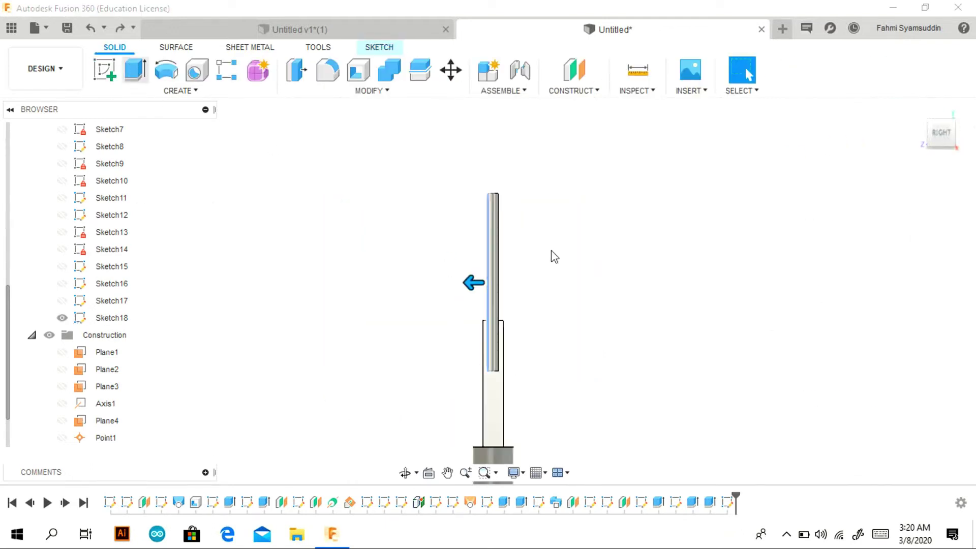
# Extrude the remaining DUNIA TEKNIK lettering two-sided and joined, giving 2 mm and 4.5 mm.
pyautogui.click(429, 237)
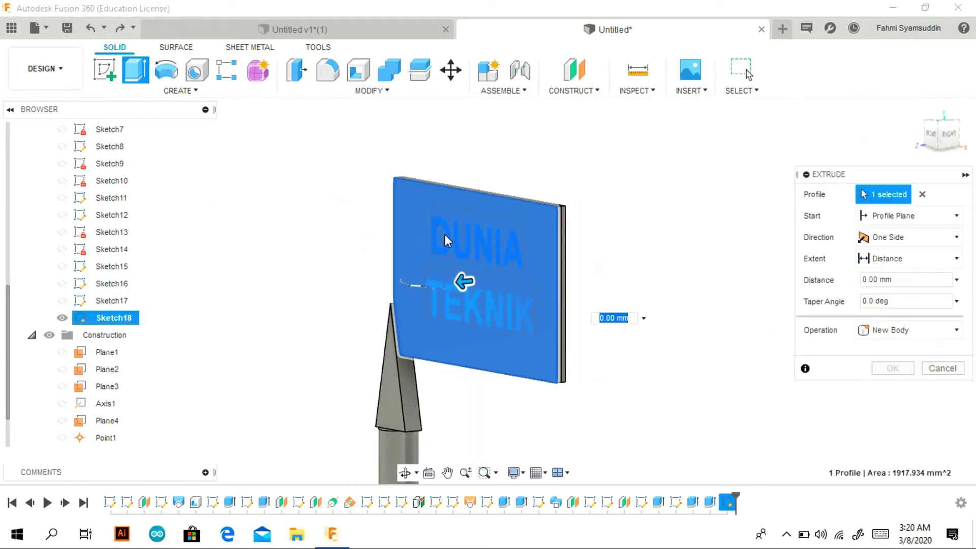
pyautogui.click(895, 245)
pyautogui.click(904, 264)
pyautogui.click(948, 135)
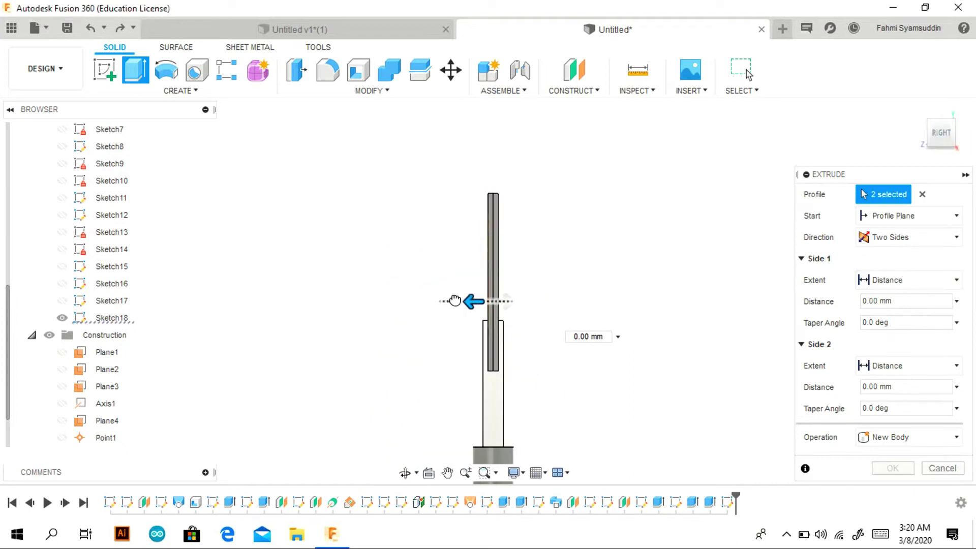
pyautogui.write('2')
pyautogui.write('3')
pyautogui.click(909, 437)
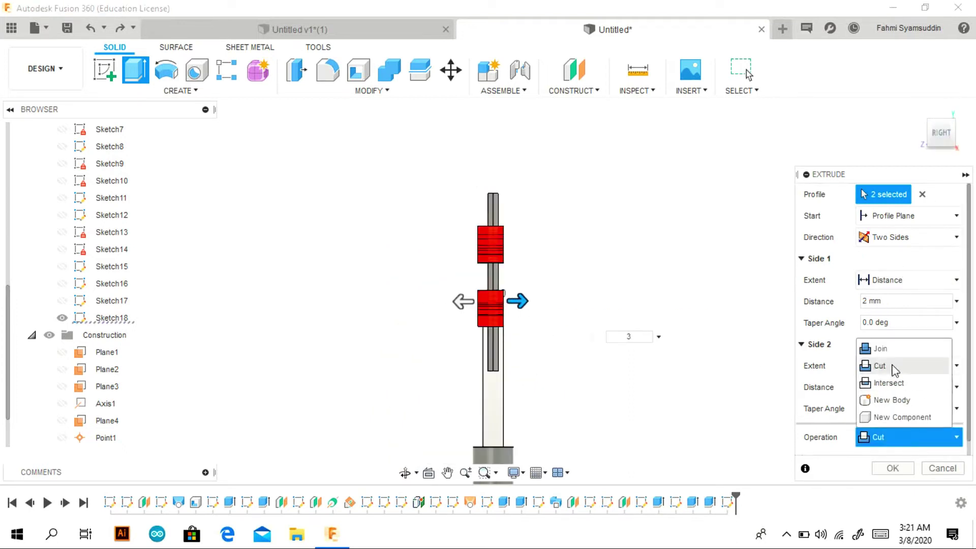
pyautogui.click(879, 346)
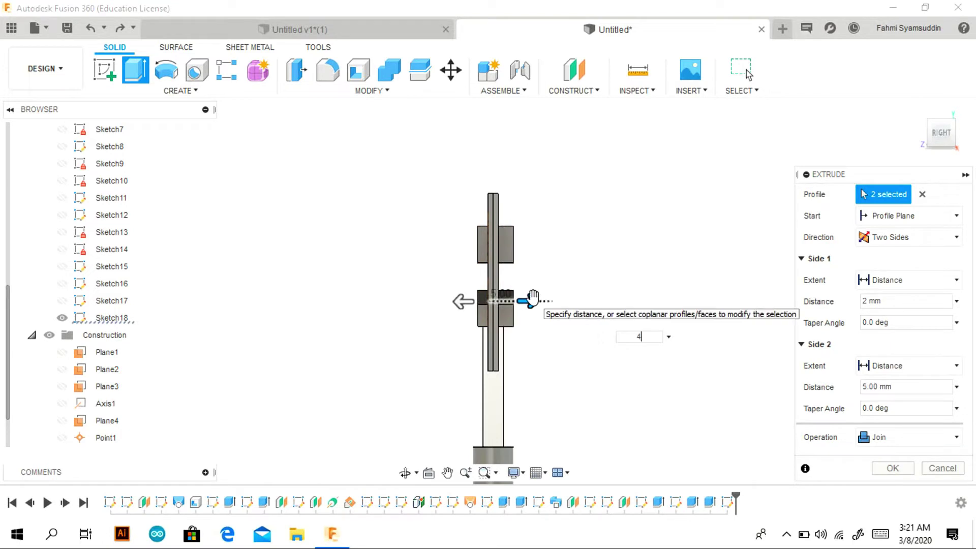
pyautogui.write('4')
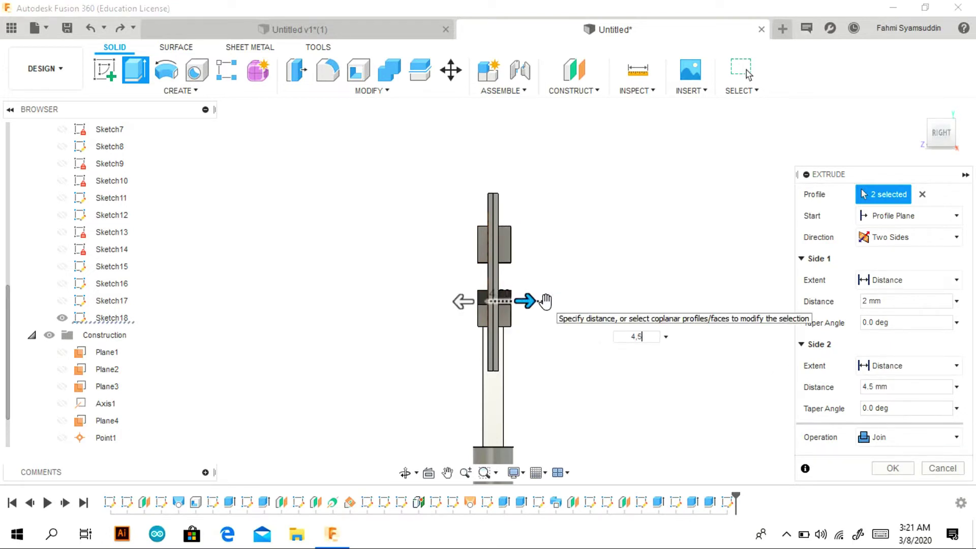
pyautogui.press('Return')
pyautogui.click(942, 145)
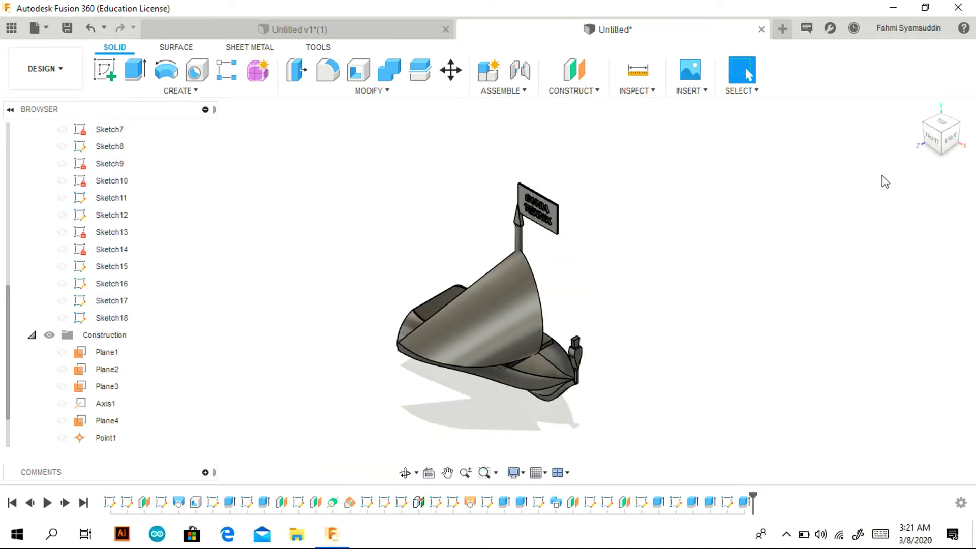
# Sketch a rectangle on the hull's end face at the stern.
pyautogui.scroll(2, 274, 306)
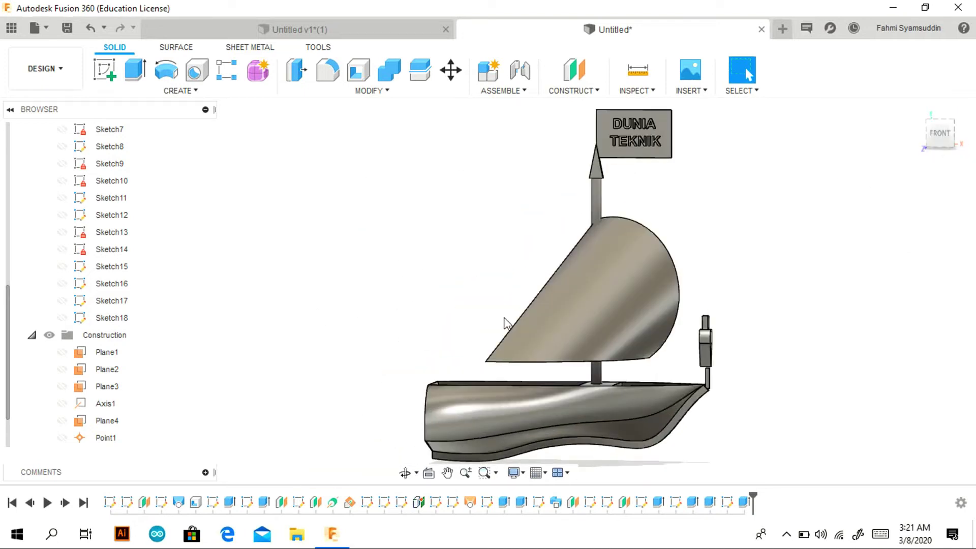
pyautogui.keyDown('shift'); pyautogui.moveTo(486, 279); pyautogui.dragTo(399, 261, button='middle'); pyautogui.keyUp('shift')
pyautogui.click(104, 70)
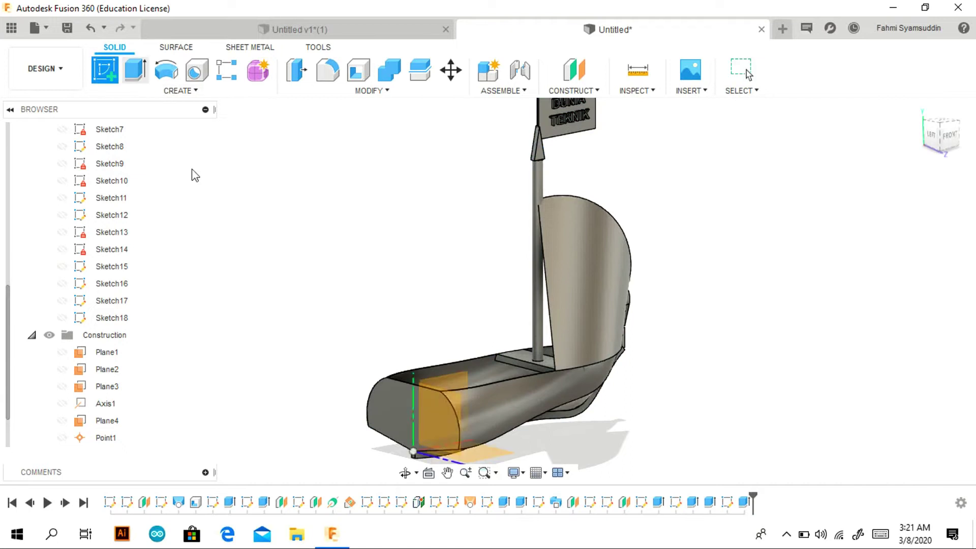
pyautogui.click(447, 388)
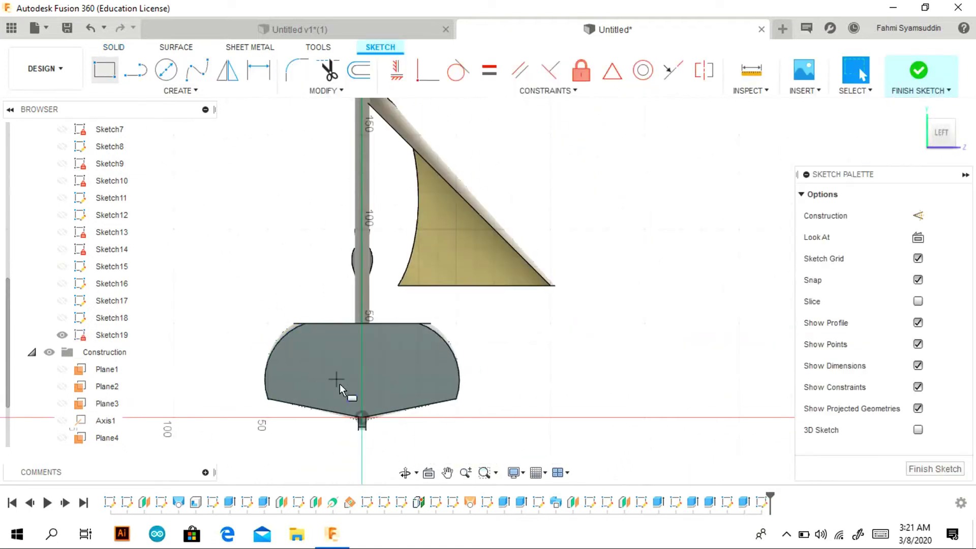
pyautogui.press('r')
pyautogui.click(324, 362)
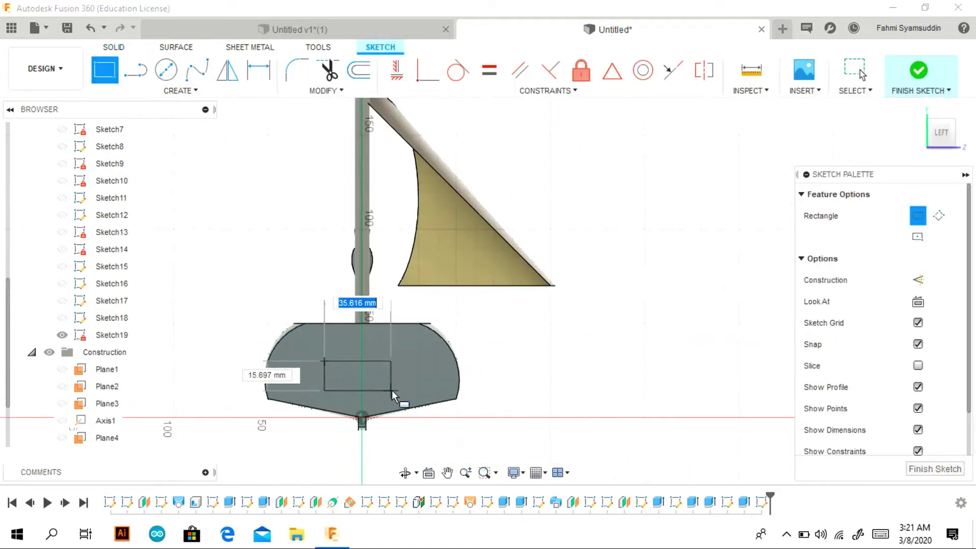
pyautogui.click(400, 399)
# Cut the rectangle 50 mm deep into the hull and inspect the stern slot.
pyautogui.press('e')
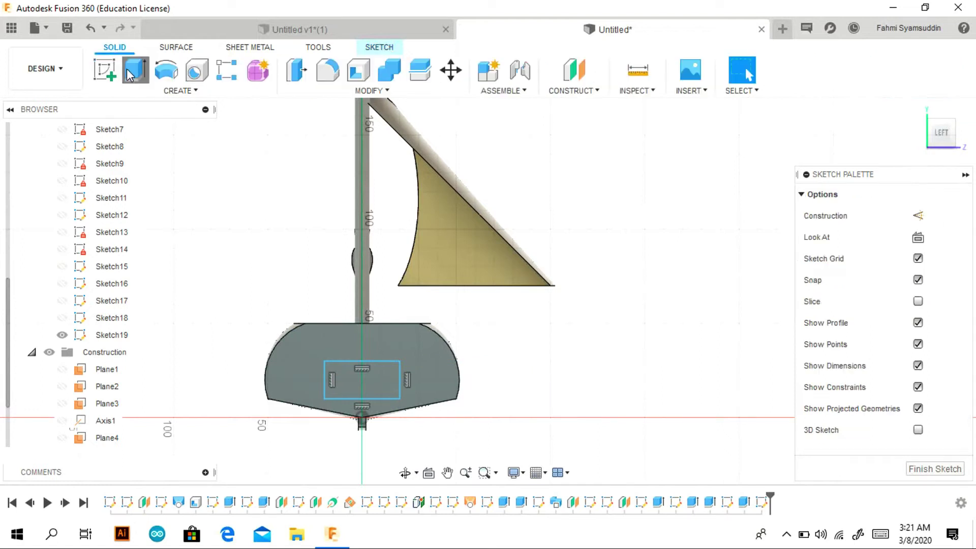
pyautogui.click(962, 105)
pyautogui.moveTo(389, 313); pyautogui.dragTo(473, 262)
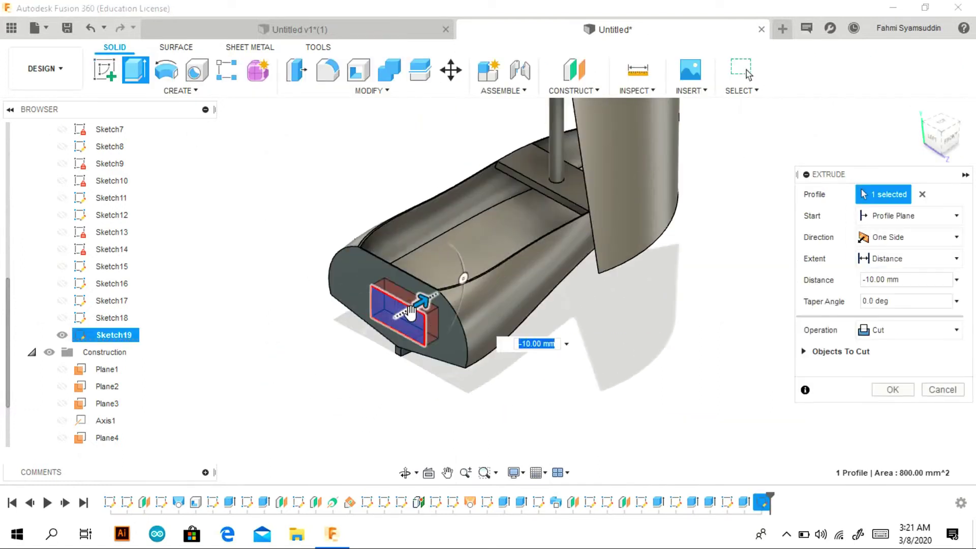
pyautogui.click(932, 136)
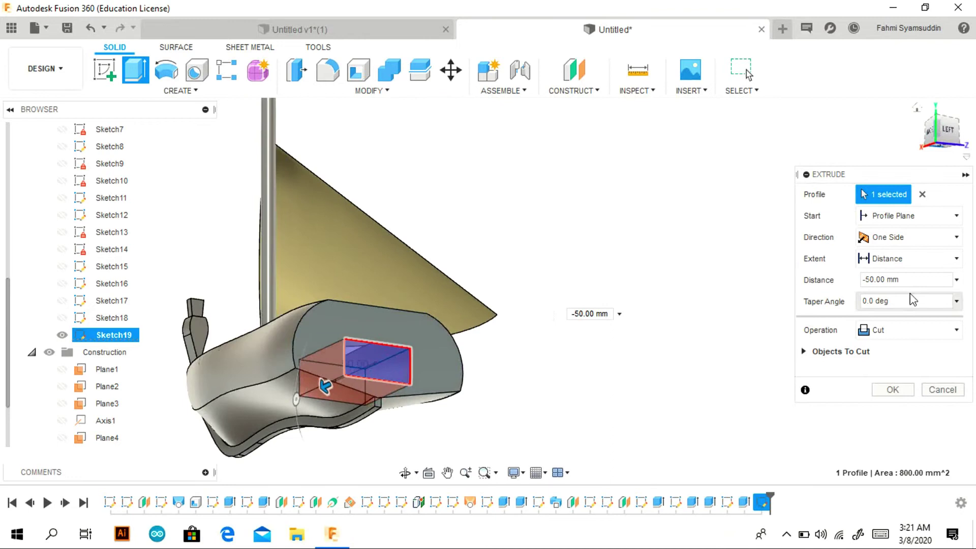
pyautogui.click(893, 389)
pyautogui.keyDown('shift'); pyautogui.moveTo(909, 219); pyautogui.dragTo(754, 155, button='middle'); pyautogui.keyUp('shift')
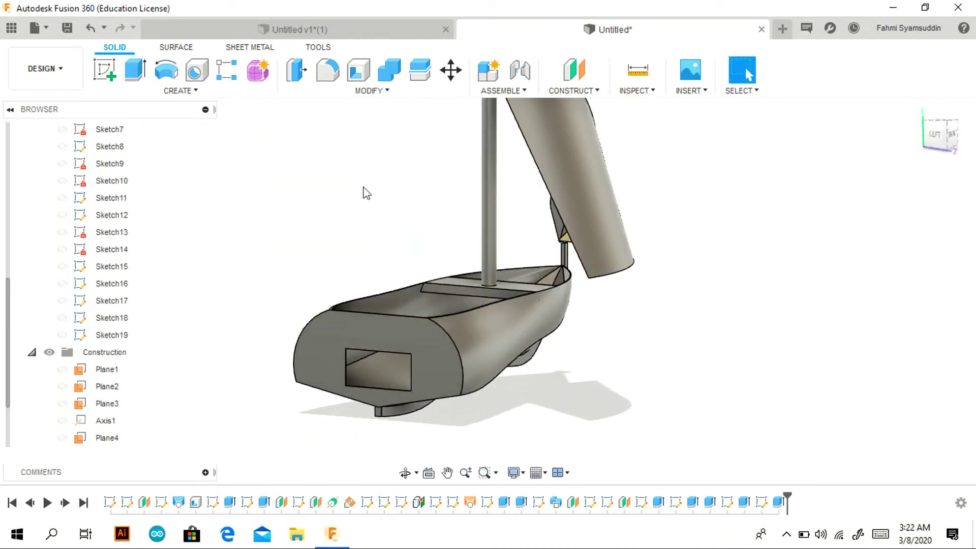
# On the front plane, sketch the angled shaft line, undoing the stray extra segment.
pyautogui.click(113, 71)
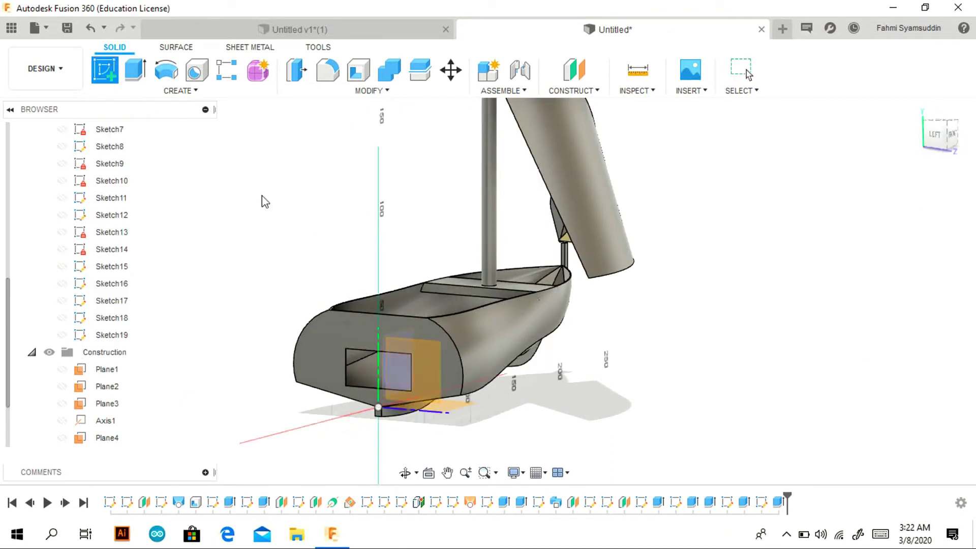
pyautogui.moveTo(921, 164); pyautogui.dragTo(810, 131)
pyautogui.click(516, 279)
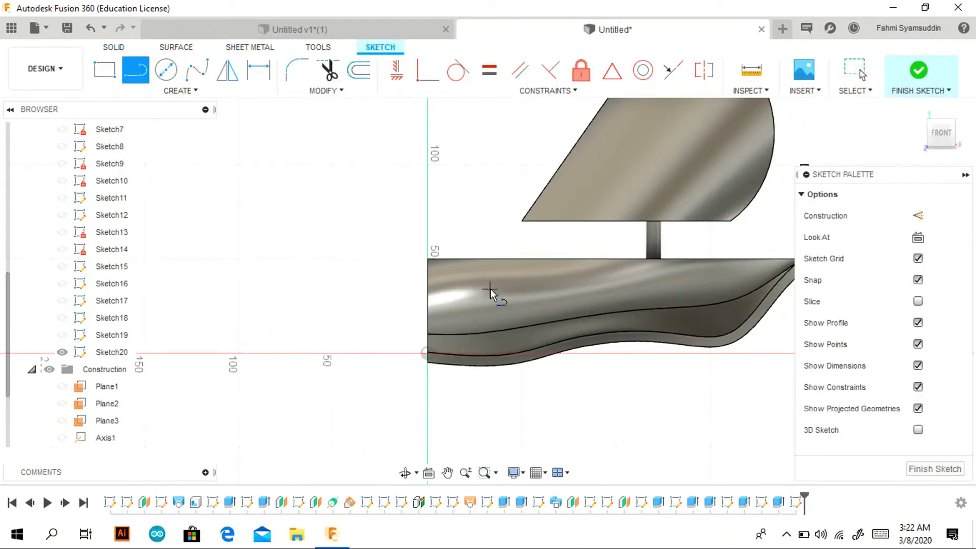
pyautogui.scroll(5, 55, 234)
pyautogui.click(49, 198)
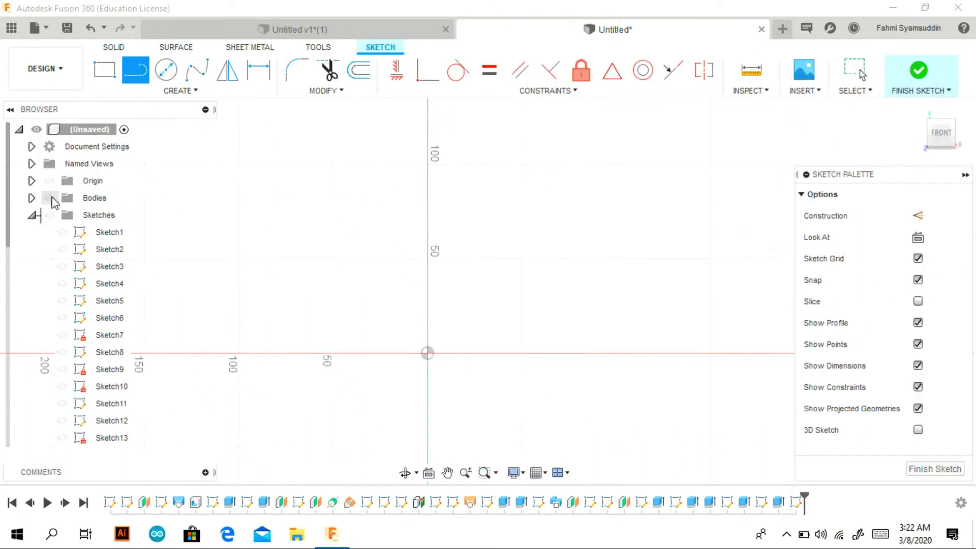
pyautogui.click(465, 296)
pyautogui.click(352, 371)
pyautogui.click(371, 390)
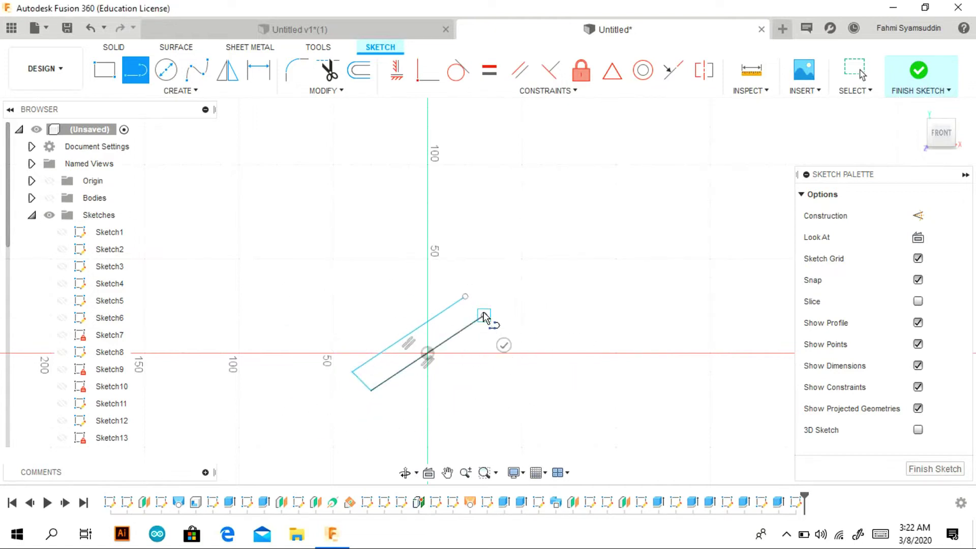
pyautogui.rightClick(546, 208)
pyautogui.click(333, 200)
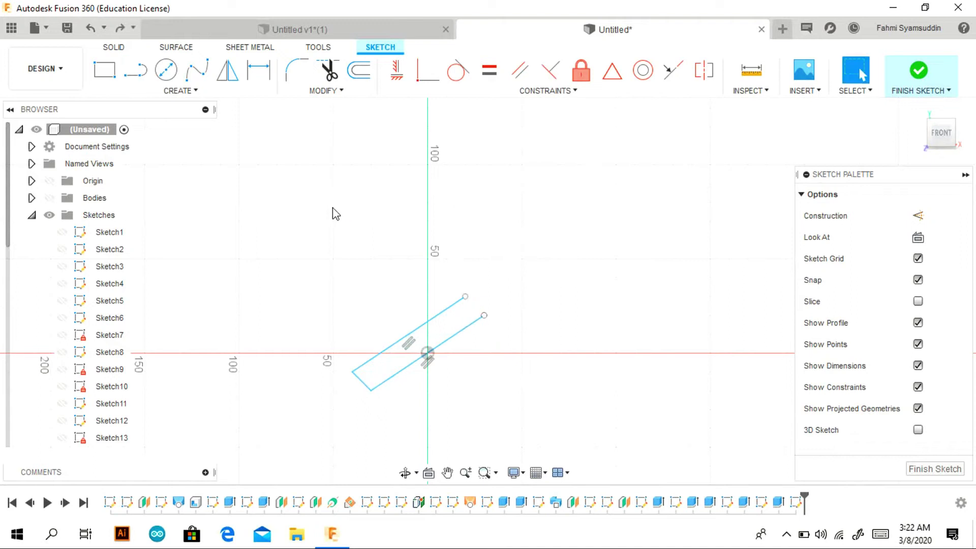
pyautogui.hotkey('ctrl', 'z')
pyautogui.hotkey('ctrl', 'z')
# Discard a stray arc and add a vertical line at the shaft line's end.
pyautogui.click(484, 296)
pyautogui.click(670, 300)
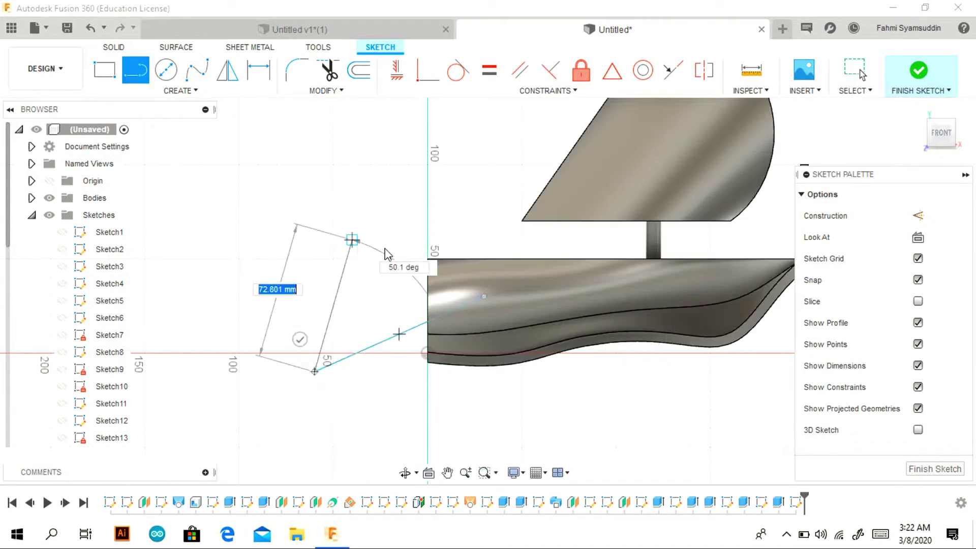
pyautogui.press('Escape')
pyautogui.click(137, 71)
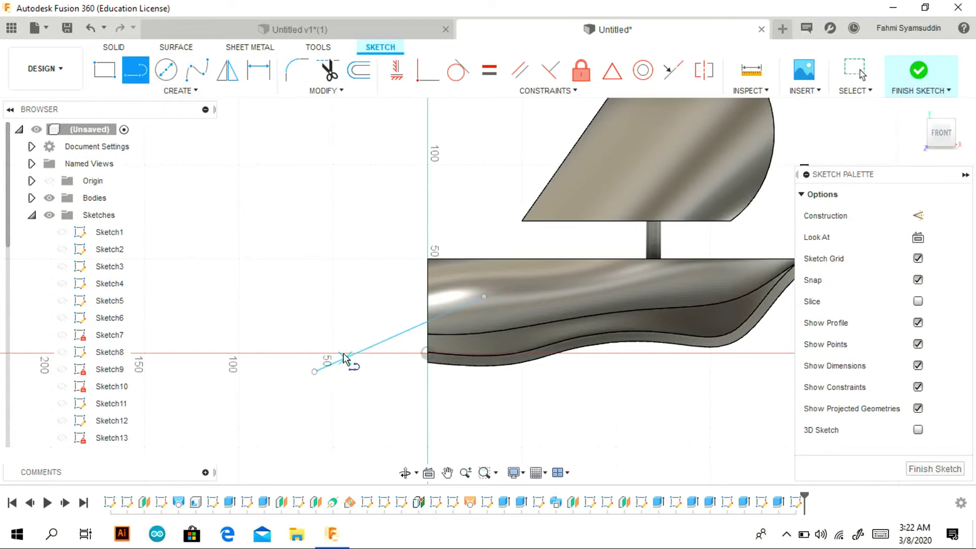
pyautogui.click(314, 371)
pyautogui.click(314, 315)
# Try a circular pattern of the vertical line with 11 copies, then cancel it.
pyautogui.click(180, 91)
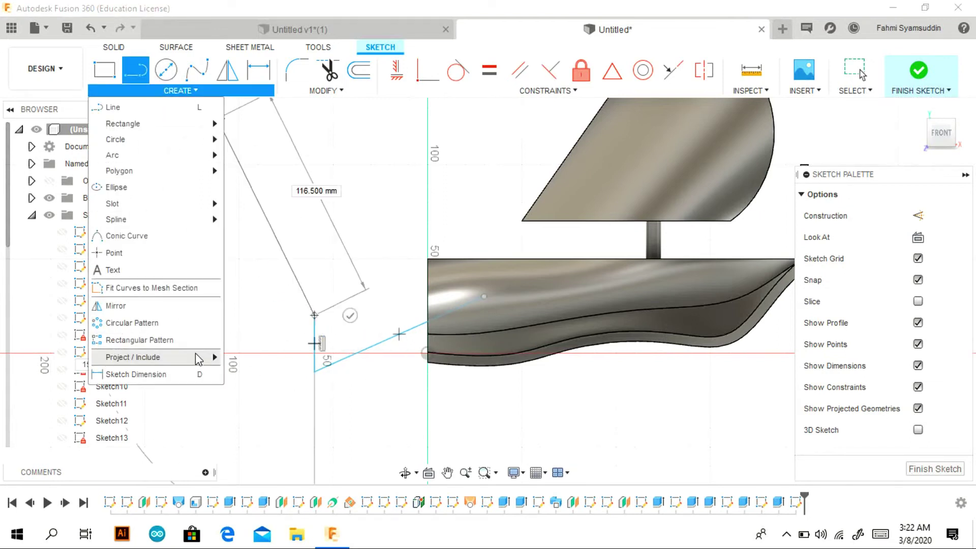
pyautogui.click(132, 322)
pyautogui.click(314, 345)
pyautogui.click(314, 370)
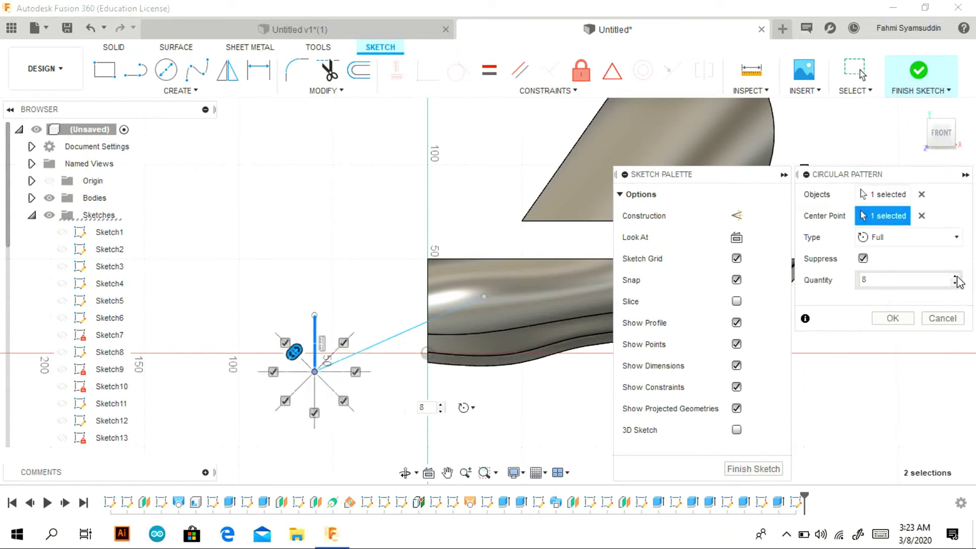
pyautogui.click(955, 277)
pyautogui.click(920, 127)
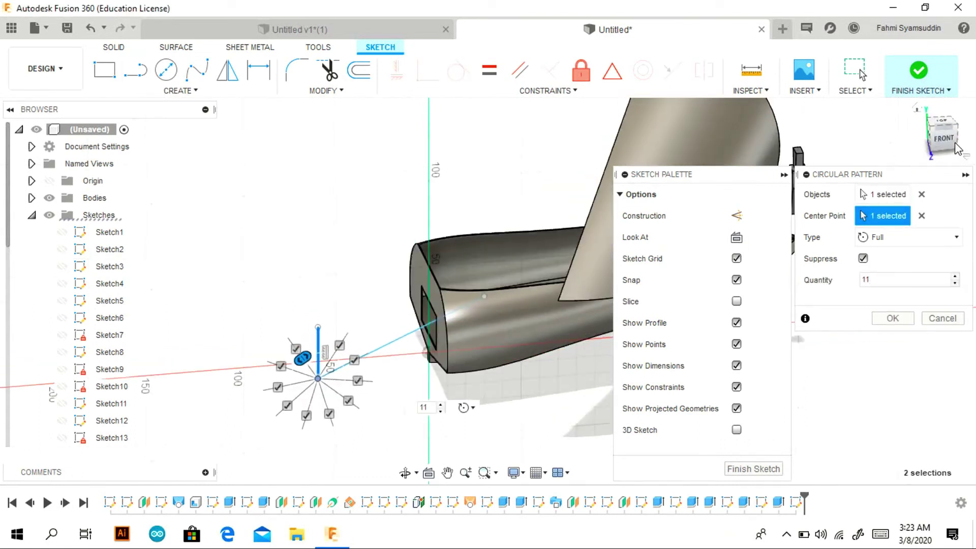
pyautogui.click(92, 28)
# Finish the sketch and pipe a shaft rod along the angled line.
pyautogui.click(109, 49)
pyautogui.click(181, 91)
pyautogui.click(131, 303)
pyautogui.click(465, 323)
pyautogui.moveTo(488, 302); pyautogui.dragTo(492, 301)
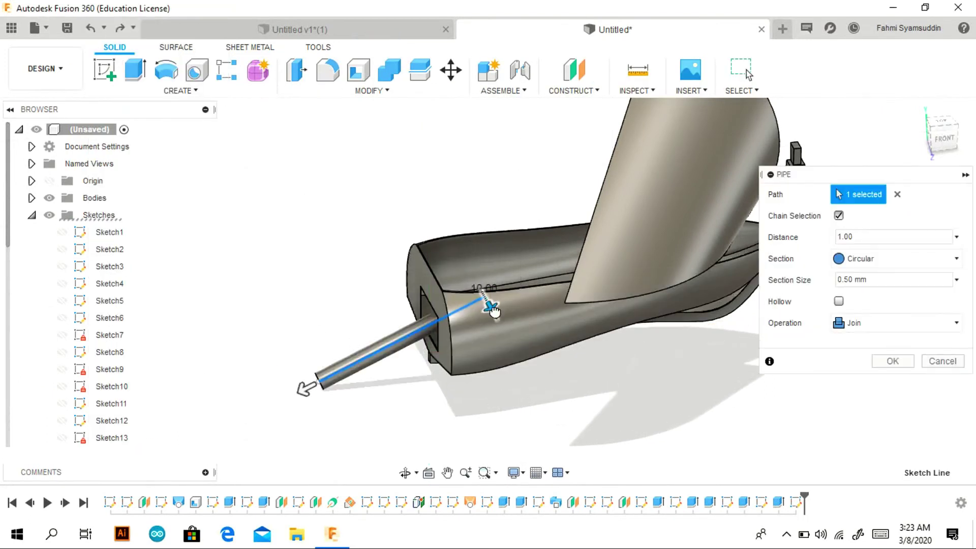
pyautogui.click(892, 361)
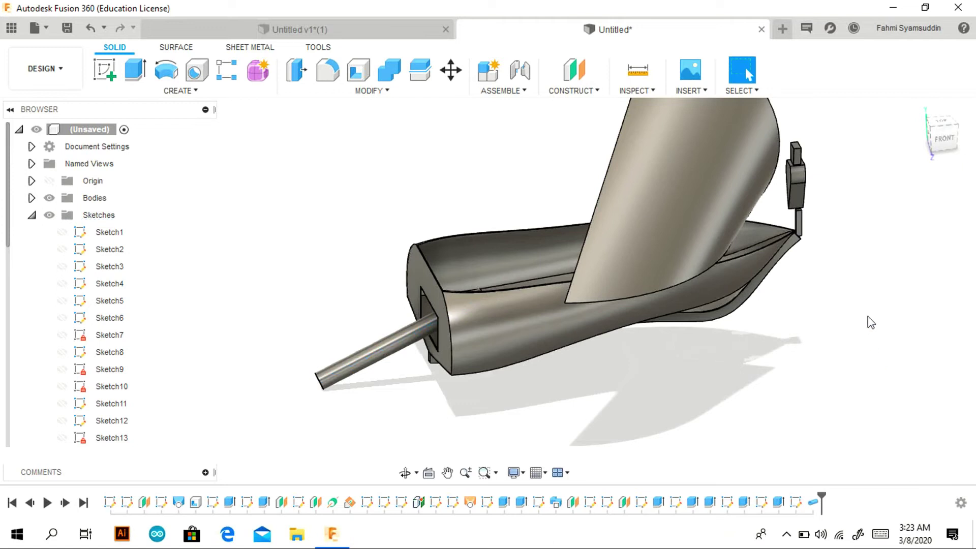
pyautogui.keyDown('shift'); pyautogui.moveTo(866, 322); pyautogui.dragTo(747, 143, button='middle'); pyautogui.keyUp('shift')
pyautogui.click(104, 69)
# Create an offset plane 60 mm out from the side plane at the shaft end.
pyautogui.click(569, 75)
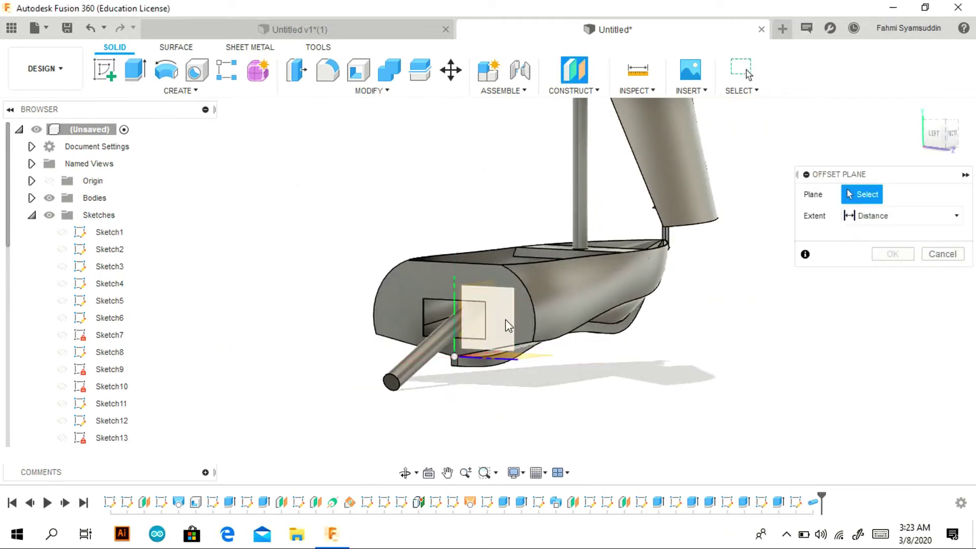
pyautogui.click(488, 331)
pyautogui.moveTo(428, 328); pyautogui.dragTo(332, 359)
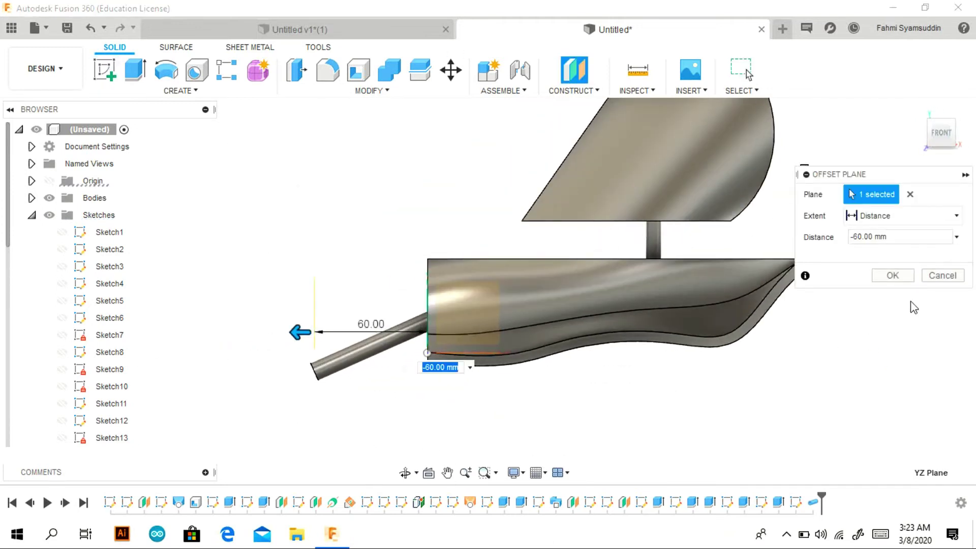
pyautogui.click(892, 275)
pyautogui.keyDown('shift'); pyautogui.moveTo(485, 282); pyautogui.dragTo(522, 400, button='middle'); pyautogui.keyUp('shift')
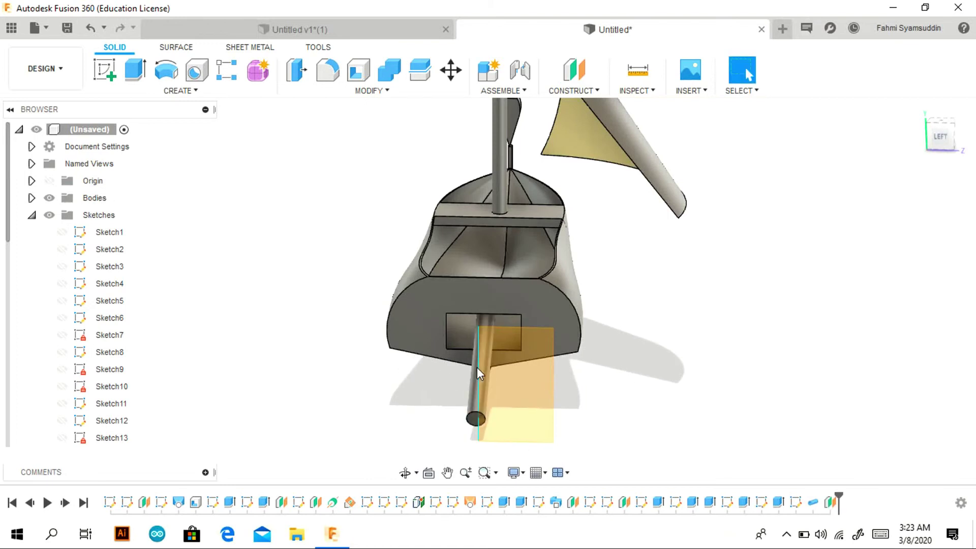
# On the offset plane, sketch a 25 mm blade line from the shaft centre and circular-pattern it into 15 spokes.
pyautogui.click(101, 70)
pyautogui.click(475, 371)
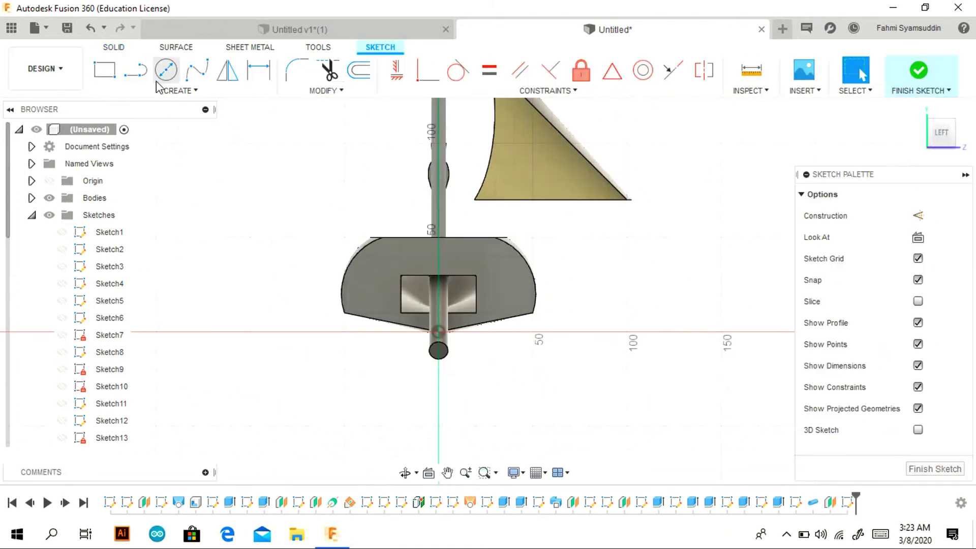
pyautogui.click(439, 351)
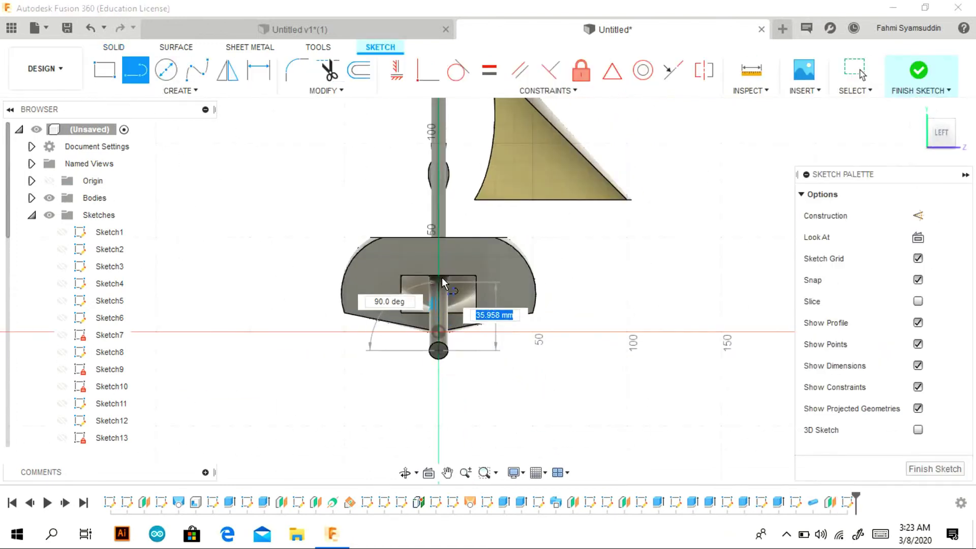
pyautogui.click(440, 306)
pyautogui.click(180, 91)
pyautogui.click(141, 320)
pyautogui.click(439, 320)
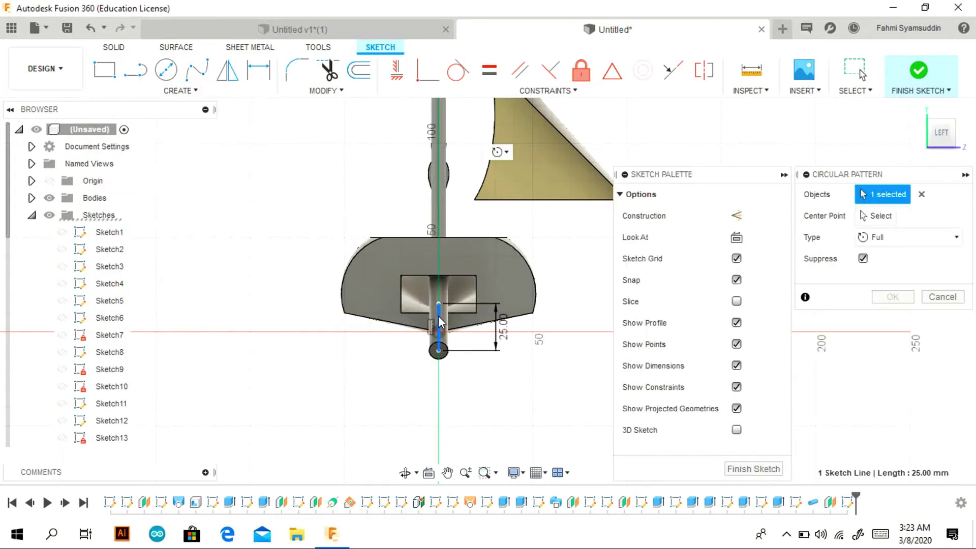
pyautogui.click(439, 350)
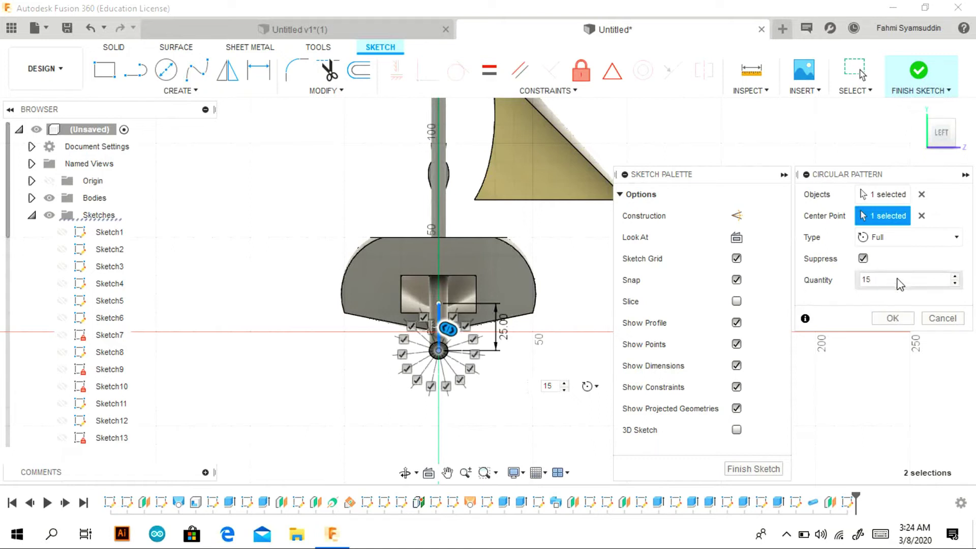
pyautogui.click(883, 318)
# Pipe along the blade lines, previewing a 0.5 mm section size.
pyautogui.click(114, 47)
pyautogui.click(180, 90)
pyautogui.click(183, 131)
pyautogui.click(436, 339)
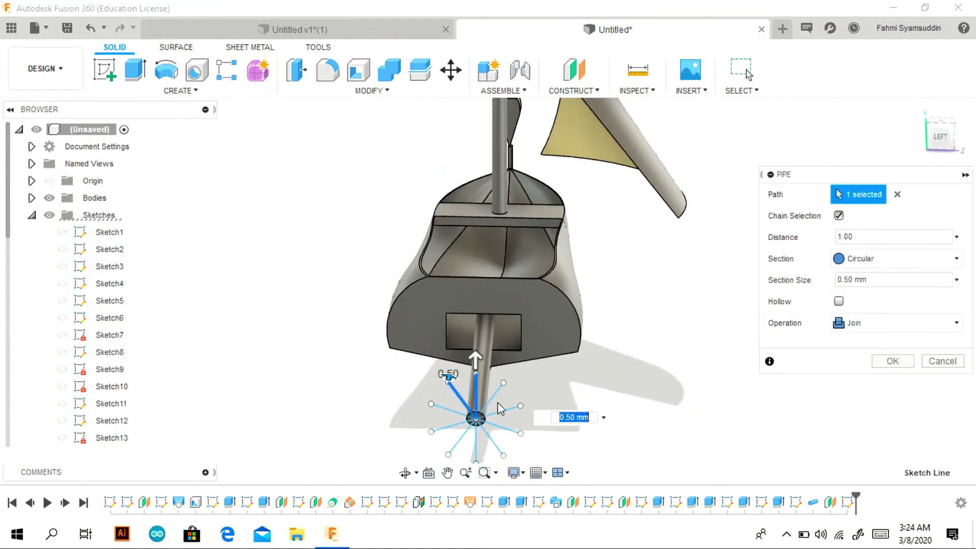
pyautogui.click(894, 322)
pyautogui.click(859, 337)
pyautogui.click(956, 280)
pyautogui.click(860, 315)
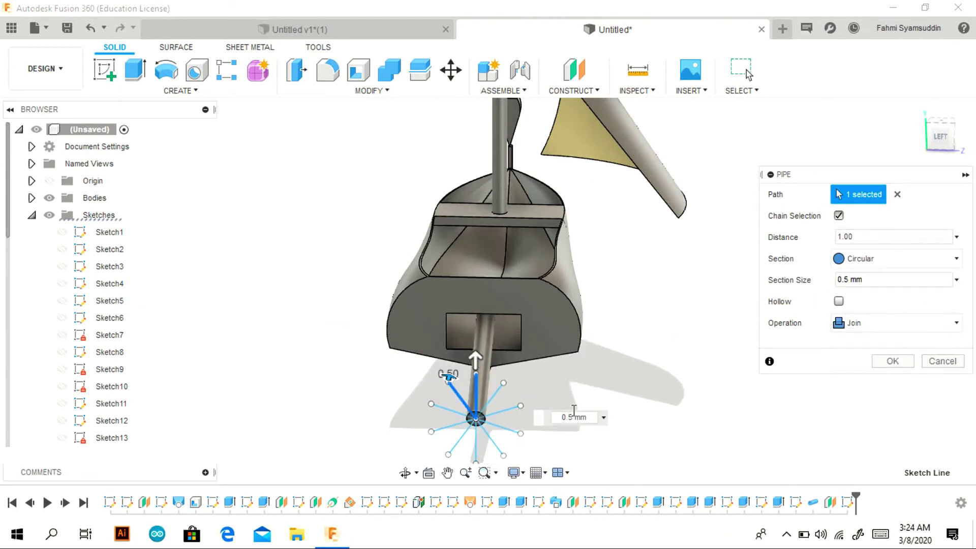
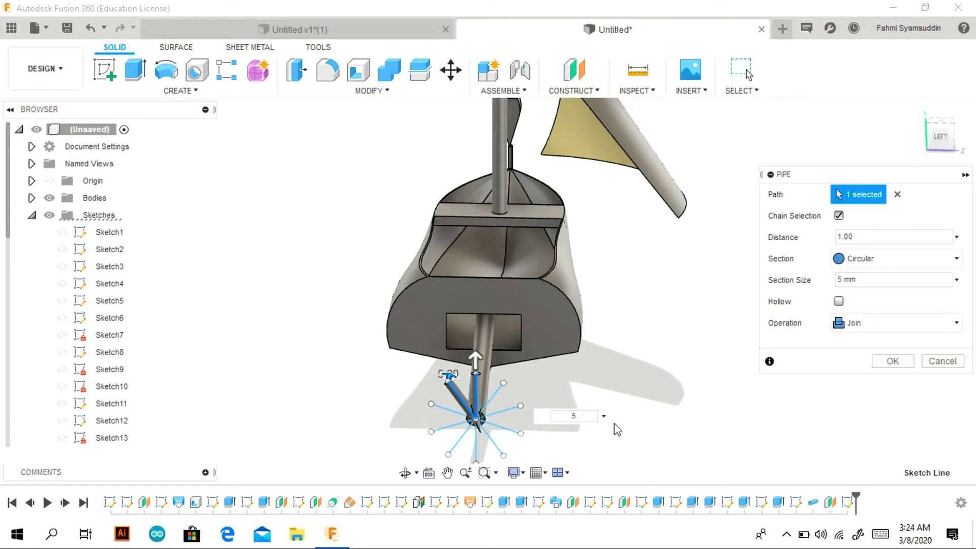
# Confirm the current pipe, show Sketch21, and pipe another spoke line at 5 mm.
pyautogui.press('Return')
pyautogui.scroll(2, 517, 383)
pyautogui.scroll(-5, 152, 391)
pyautogui.click(62, 335)
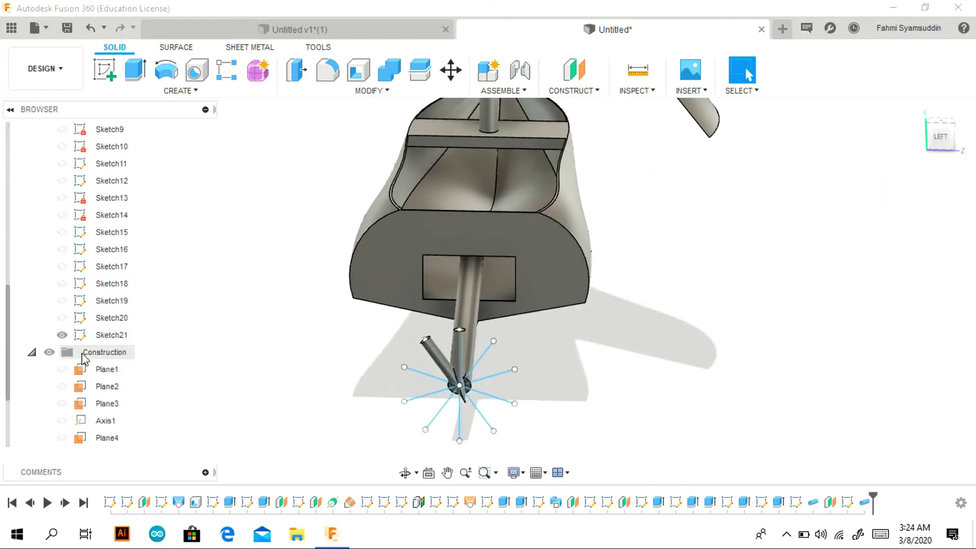
pyautogui.click(175, 94)
pyautogui.click(157, 307)
pyautogui.click(496, 374)
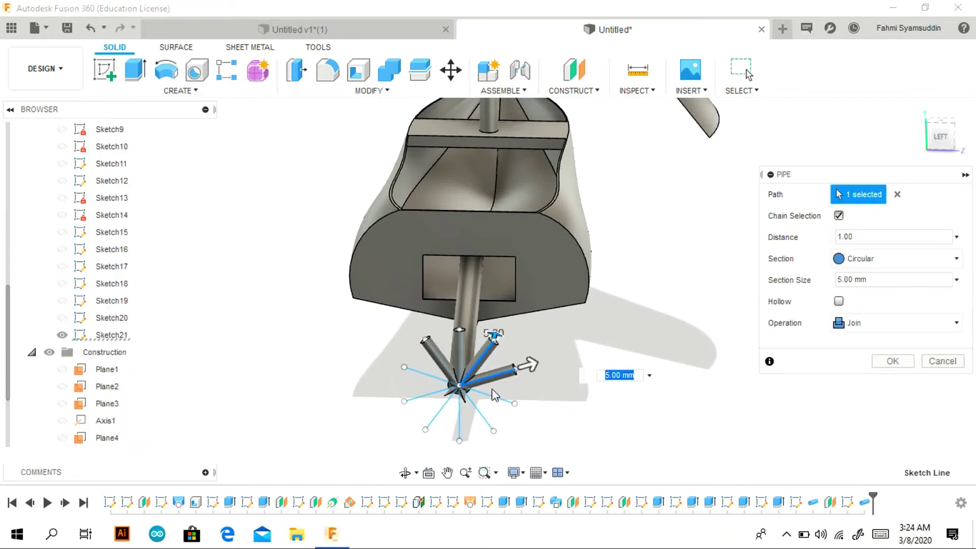
pyautogui.click(906, 363)
# Add 5 mm pipes along the next spoke lines, including the vertical spoke.
pyautogui.click(175, 90)
pyautogui.click(152, 305)
pyautogui.click(430, 393)
pyautogui.click(889, 360)
pyautogui.click(175, 90)
pyautogui.click(153, 305)
pyautogui.click(458, 424)
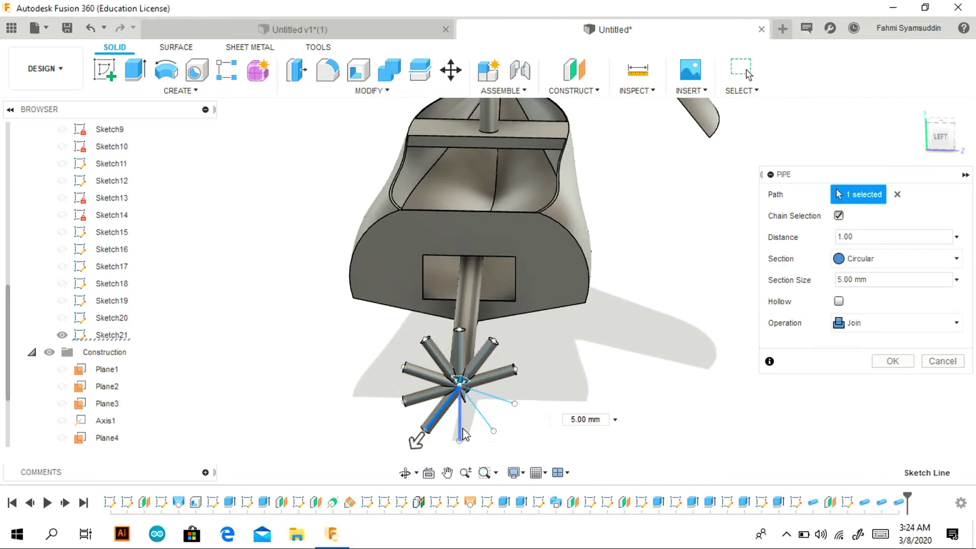
pyautogui.press('Return')
# Pipe the last diagonal spoke line at 5 mm to complete the star rotor.
pyautogui.click(181, 93)
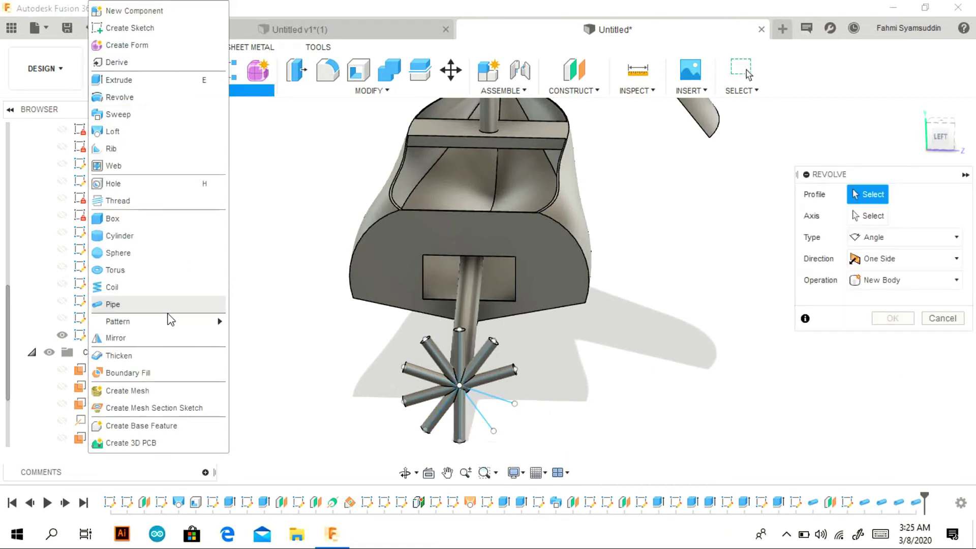
pyautogui.click(167, 316)
pyautogui.click(485, 419)
pyautogui.click(889, 362)
# Start an offset plane and choose its base plane near the rotor shaft.
pyautogui.click(934, 134)
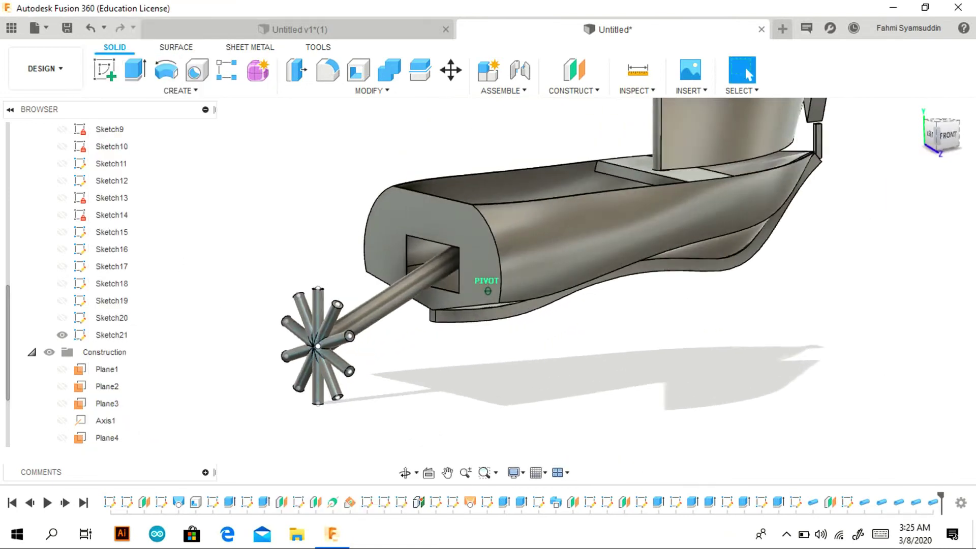
pyautogui.click(944, 138)
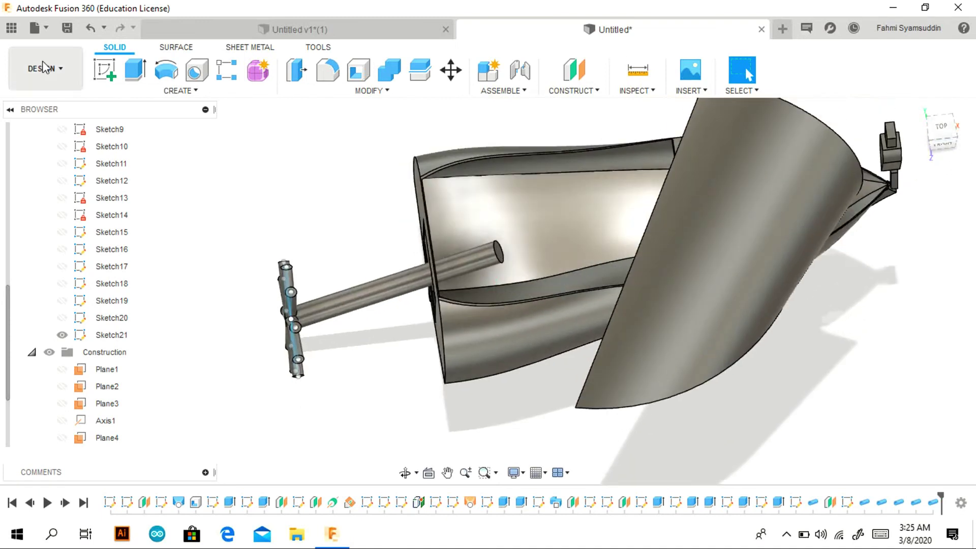
pyautogui.click(574, 69)
pyautogui.click(473, 315)
# Hide the hull body Body1 and offset the plane 30 mm upward.
pyautogui.click(945, 147)
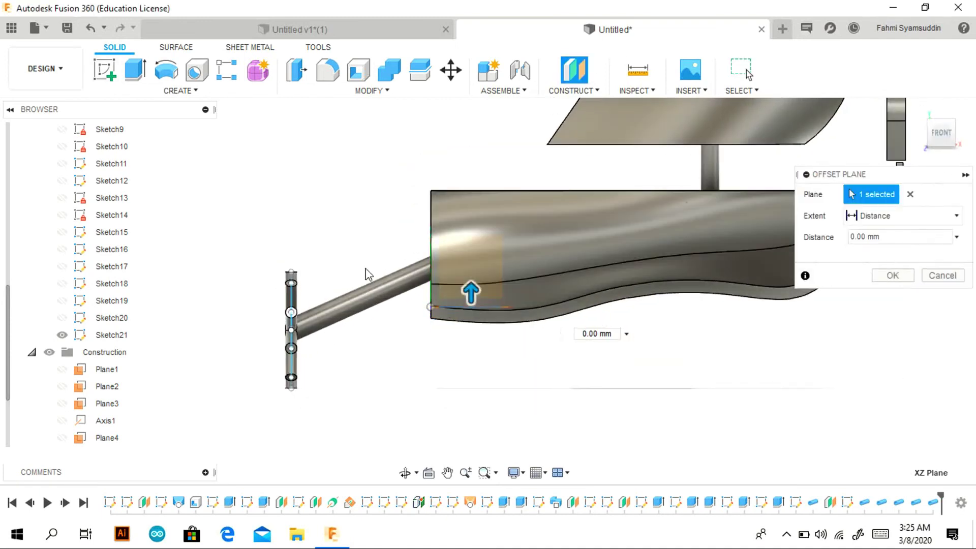
pyautogui.scroll(10, 102, 254)
pyautogui.scroll(5, 102, 254)
pyautogui.click(31, 215)
pyautogui.click(49, 198)
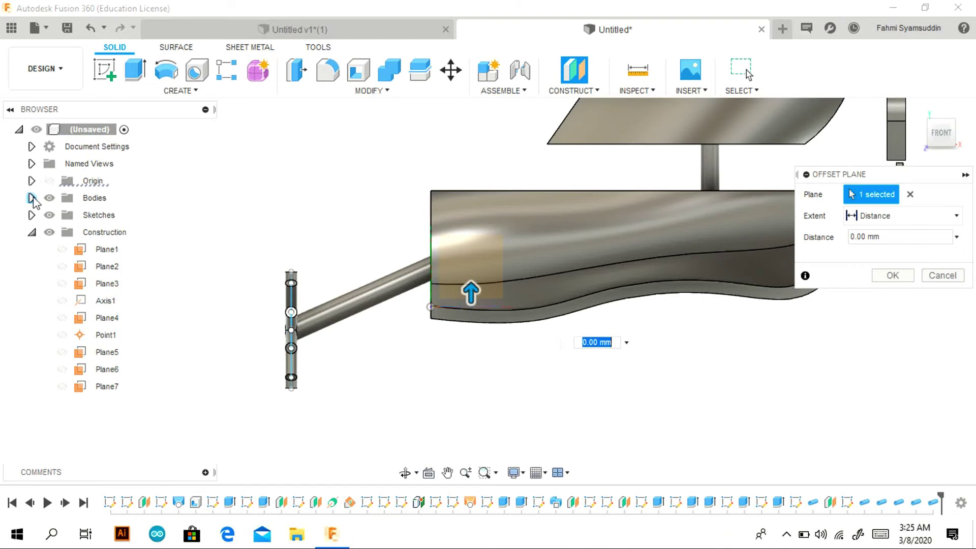
pyautogui.click(31, 198)
pyautogui.click(61, 215)
pyautogui.moveTo(470, 287); pyautogui.dragTo(484, 216)
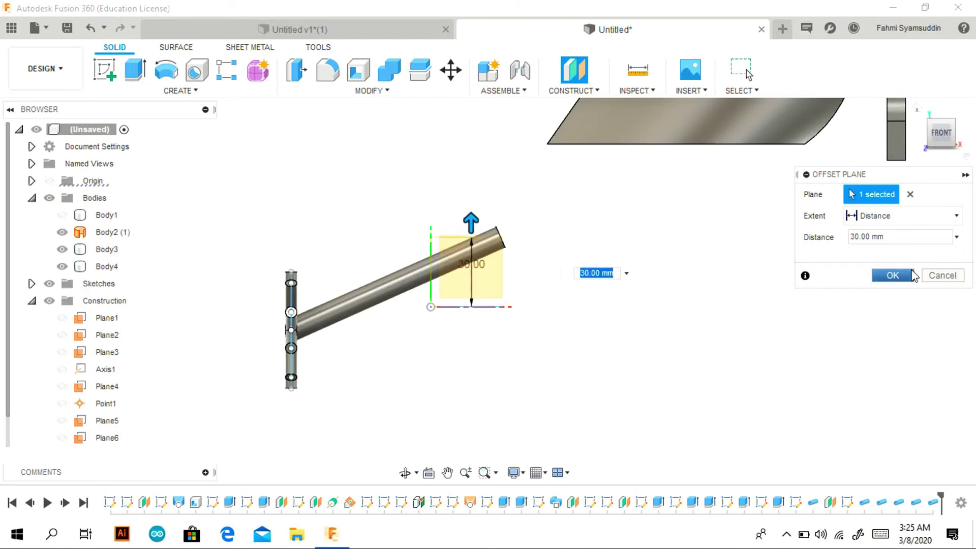
pyautogui.click(913, 275)
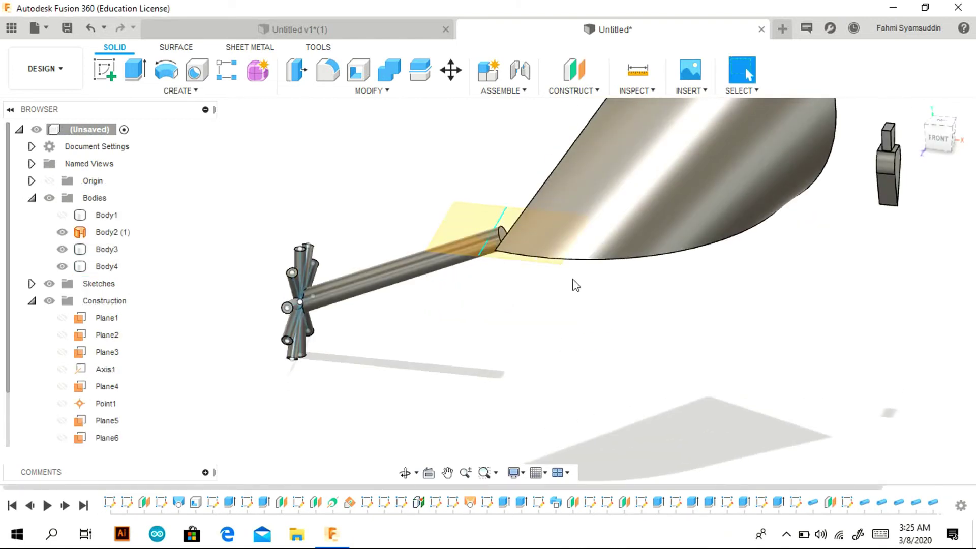
# Try a sketch and a second offset plane from XY, then undo both.
pyautogui.click(104, 72)
pyautogui.click(496, 228)
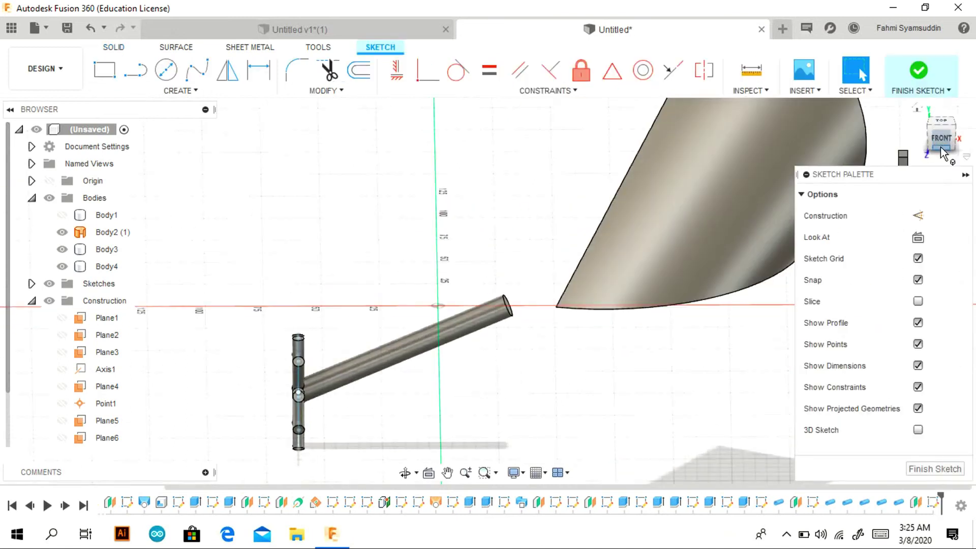
pyautogui.click(95, 33)
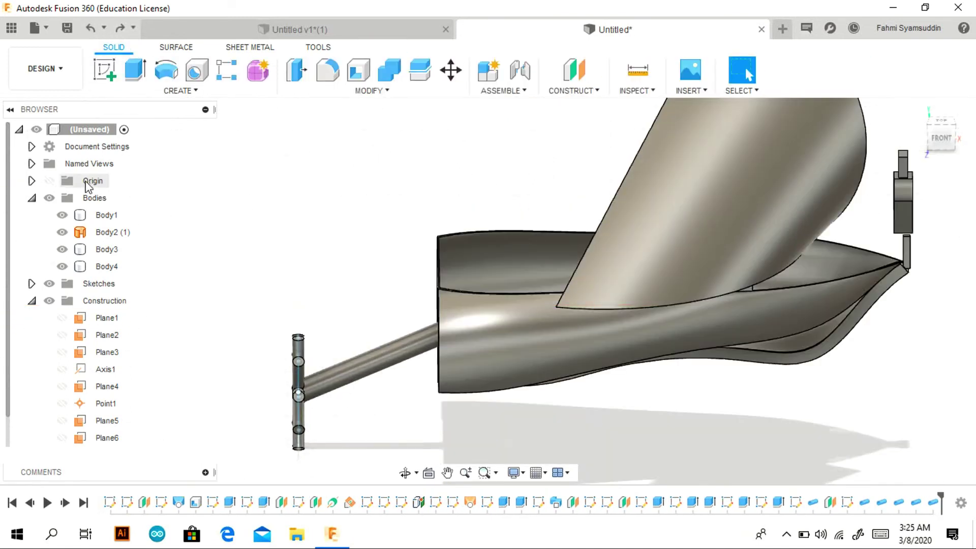
pyautogui.click(574, 70)
pyautogui.click(470, 331)
pyautogui.click(943, 136)
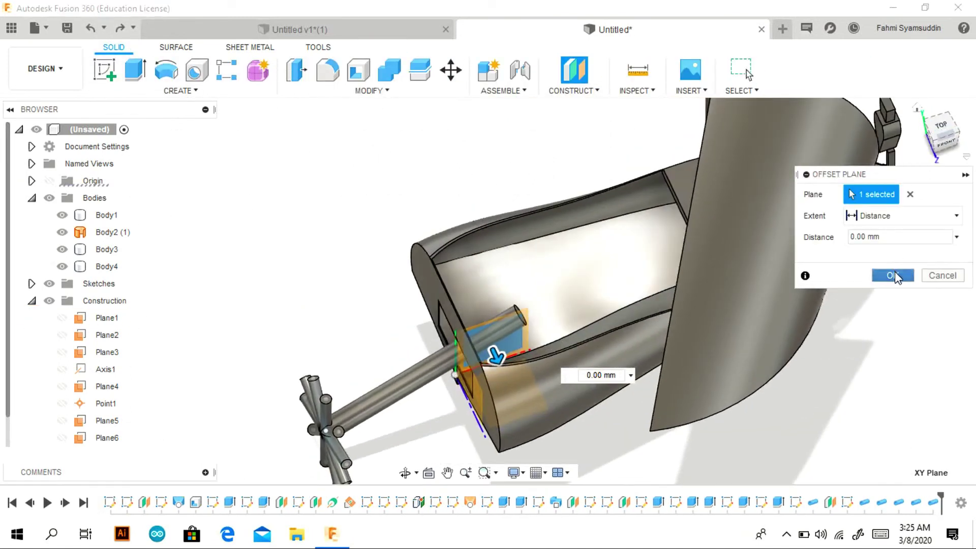
pyautogui.click(892, 276)
pyautogui.click(945, 144)
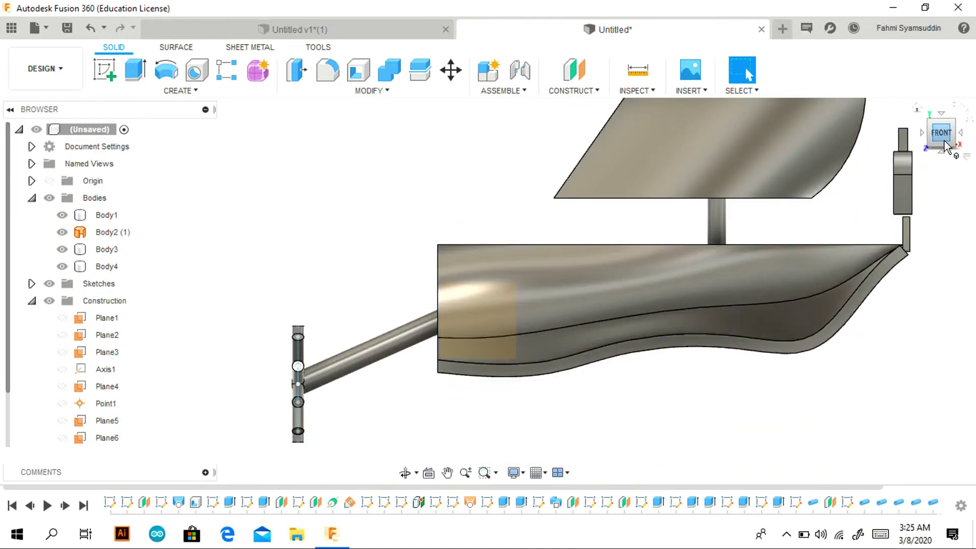
pyautogui.click(90, 28)
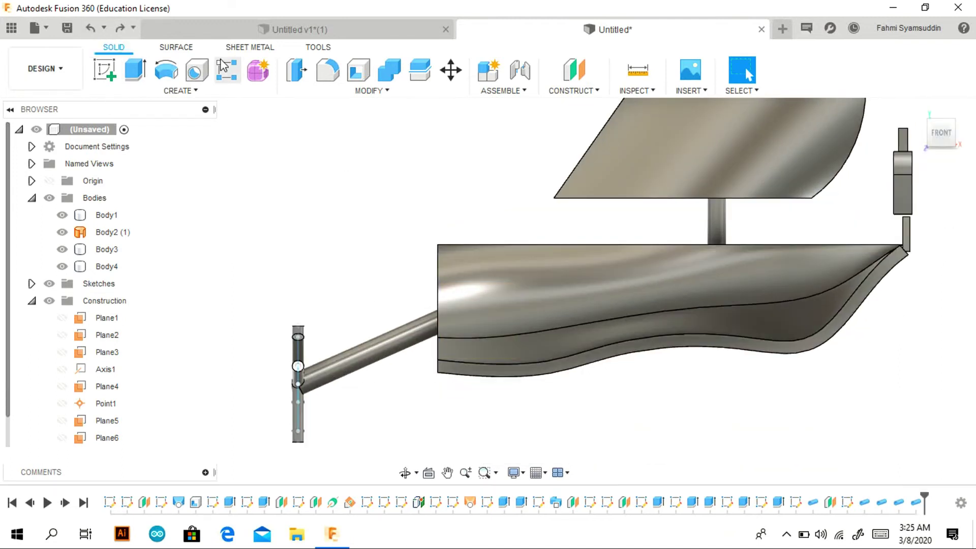
# Recreate the 30 mm offset plane crossing the rotor shaft's end.
pyautogui.click(917, 108)
pyautogui.press('Return')
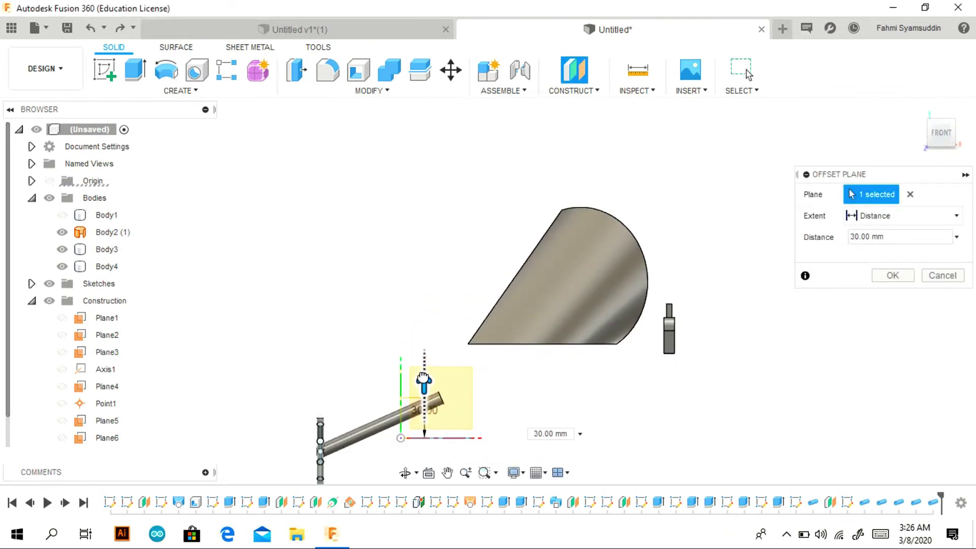
pyautogui.click(892, 275)
pyautogui.keyDown('shift'); pyautogui.moveTo(889, 277); pyautogui.dragTo(420, 353, button='middle'); pyautogui.keyUp('shift')
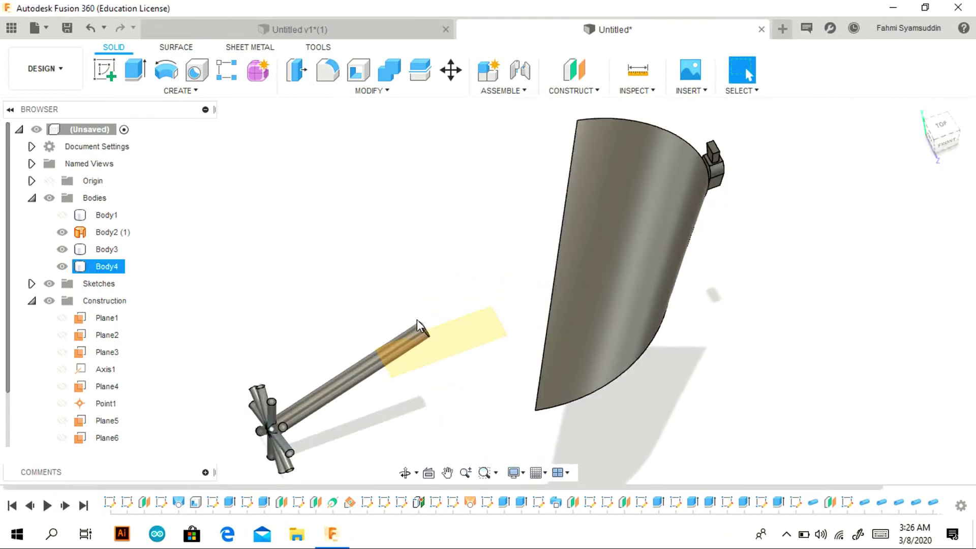
pyautogui.click(381, 366)
pyautogui.click(440, 370)
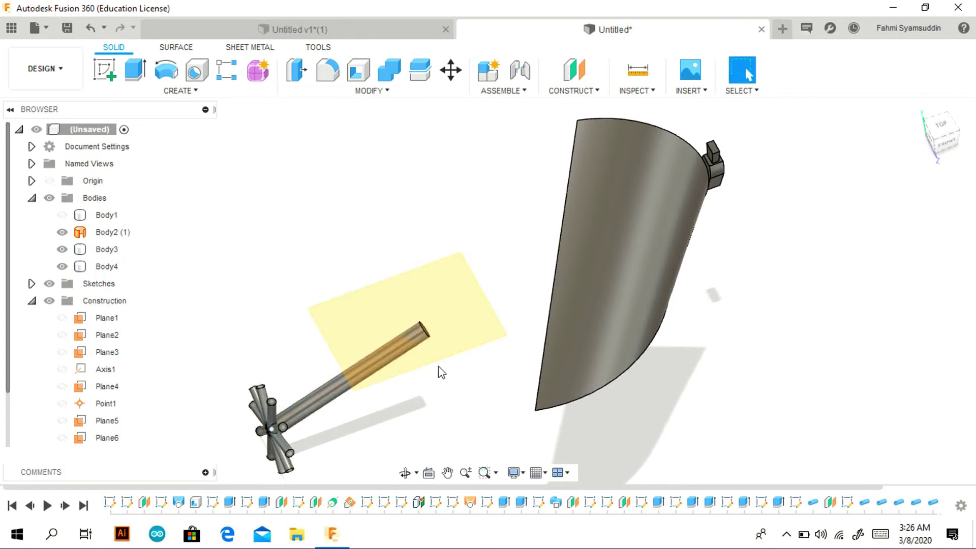
pyautogui.click(108, 60)
# Draw a 2-point rectangle across the shaft end on the offset plane.
pyautogui.click(469, 296)
pyautogui.click(100, 64)
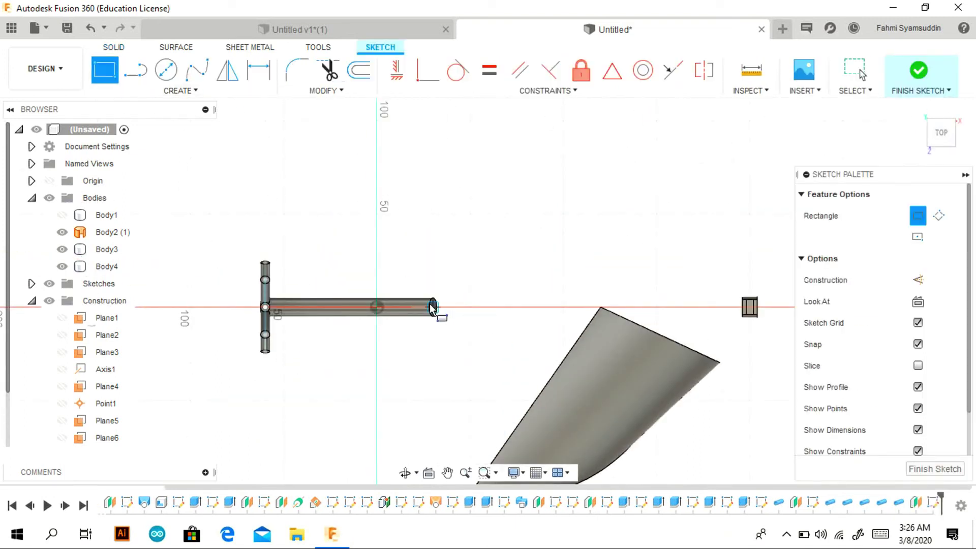
pyautogui.click(451, 251)
pyautogui.rightClick(514, 224)
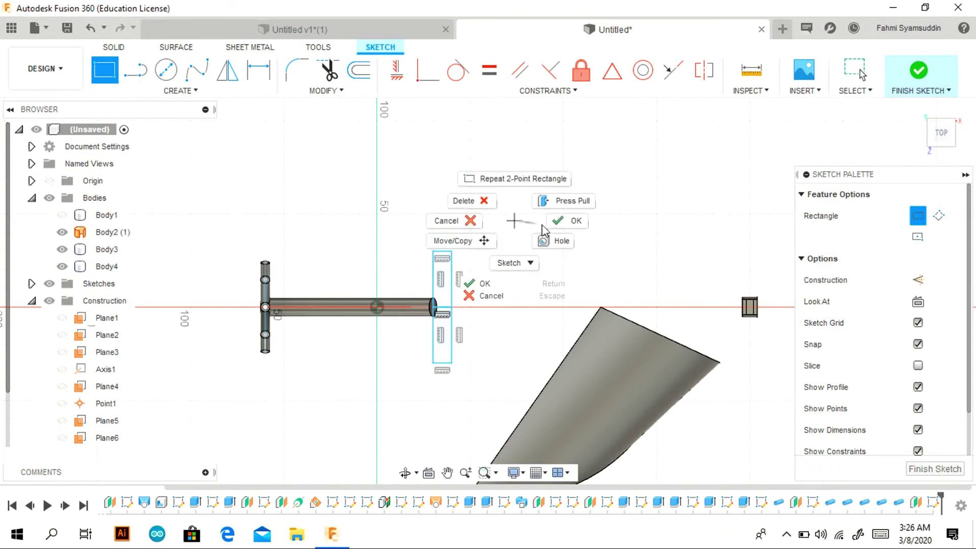
pyautogui.press('Escape')
# Try extruding both rectangle profiles, then cancel back to the sketch.
pyautogui.press('e')
pyautogui.click(415, 316)
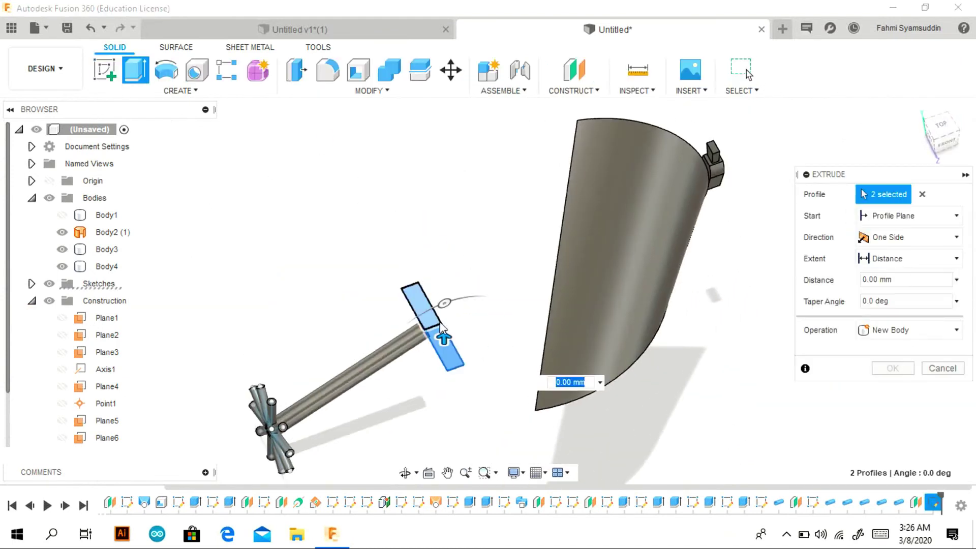
pyautogui.click(445, 341)
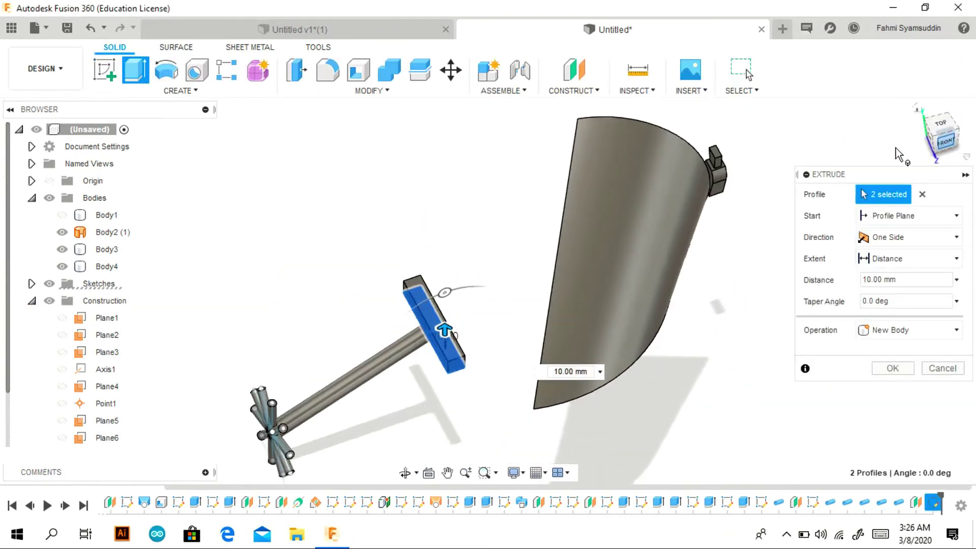
pyautogui.keyDown('shift'); pyautogui.moveTo(502, 305); pyautogui.dragTo(452, 376, button='middle'); pyautogui.keyUp('shift')
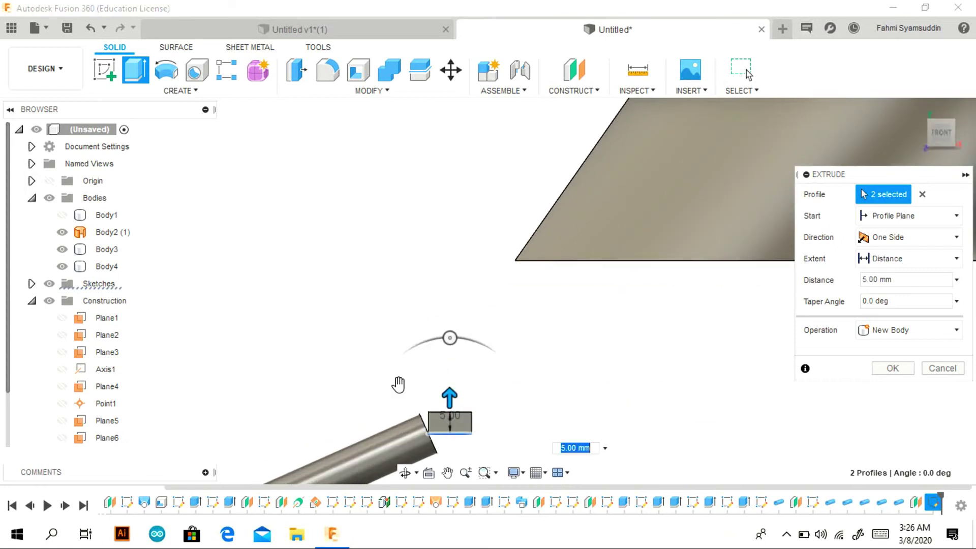
pyautogui.click(943, 369)
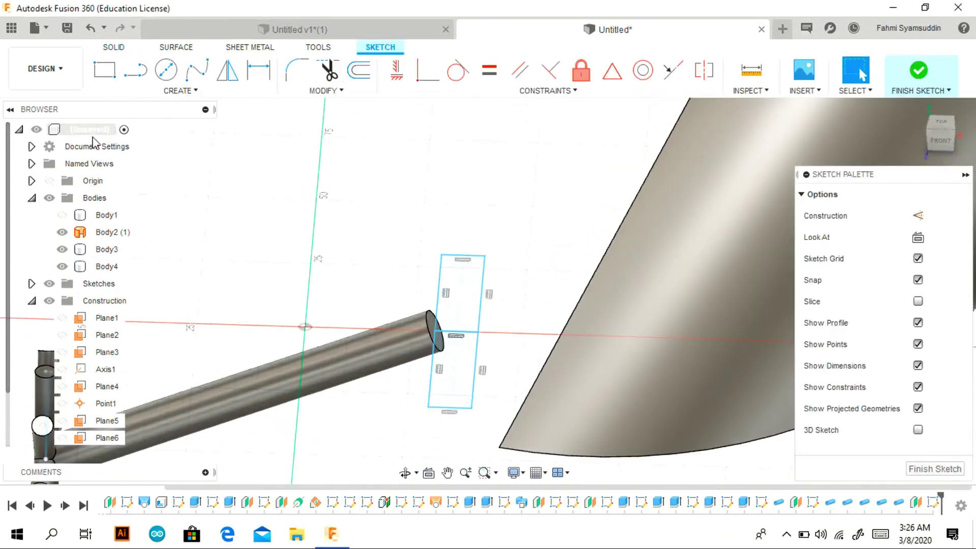
# From the top view, draw lines to the circle's top and bottom, forming a triangle.
pyautogui.click(926, 137)
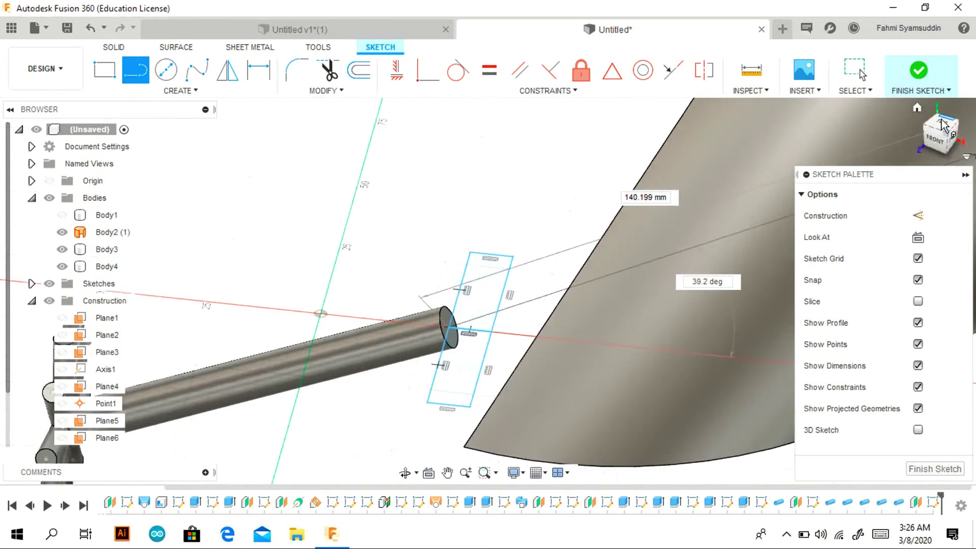
pyautogui.click(925, 136)
pyautogui.scroll(3, 341, 336)
pyautogui.scroll(3, 351, 285)
pyautogui.click(357, 258)
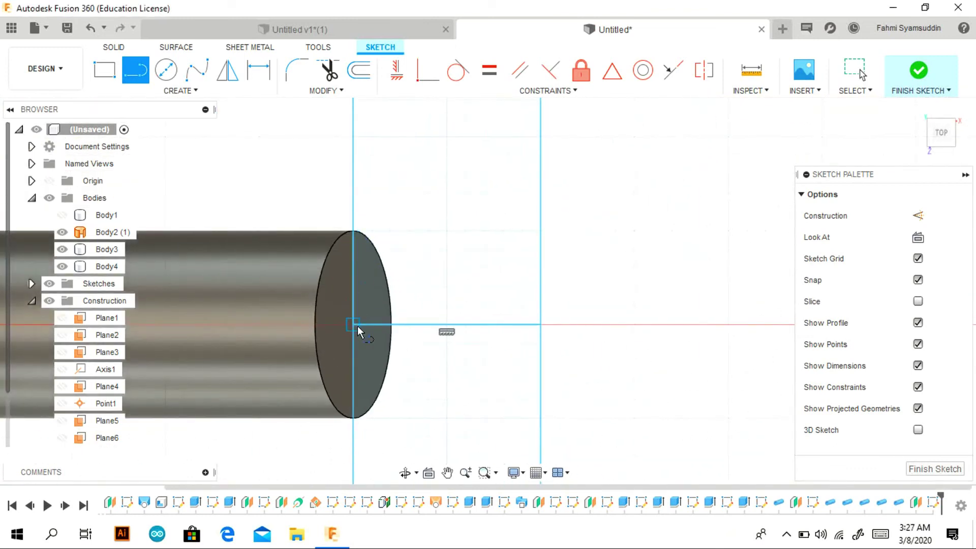
pyautogui.click(351, 418)
pyautogui.click(230, 320)
pyautogui.click(353, 231)
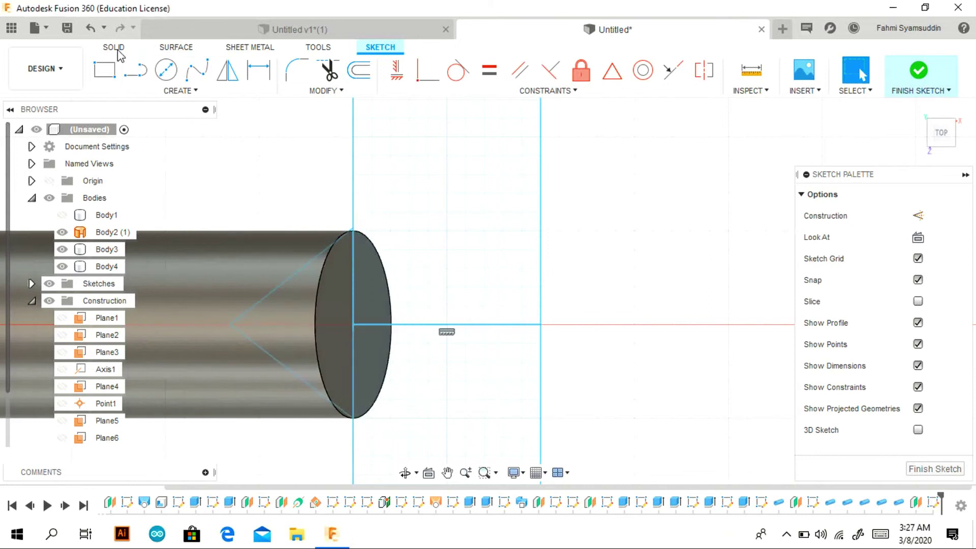
# Extrude the triangle, half-circle and both rectangle profiles 10 mm as a join.
pyautogui.press('e')
pyautogui.click(327, 293)
pyautogui.click(340, 330)
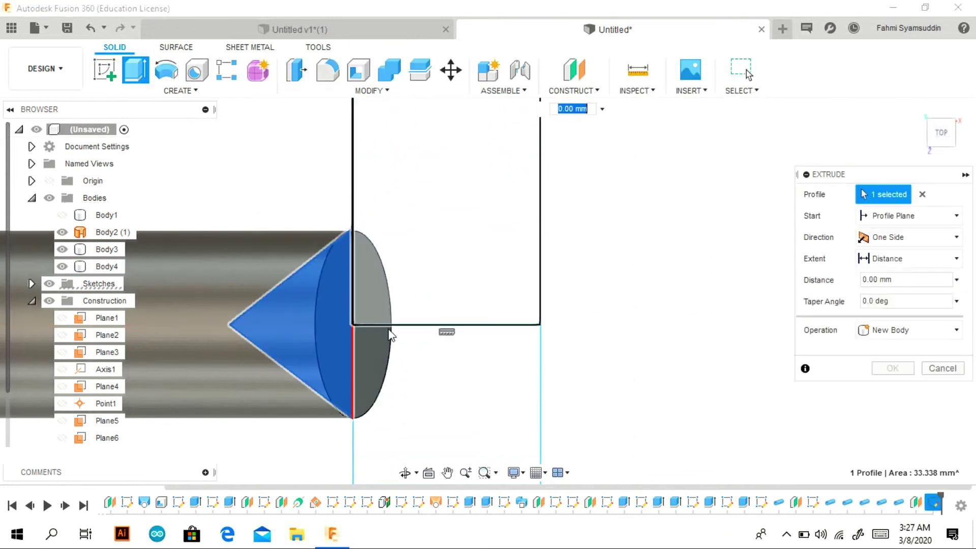
pyautogui.click(406, 315)
pyautogui.click(430, 388)
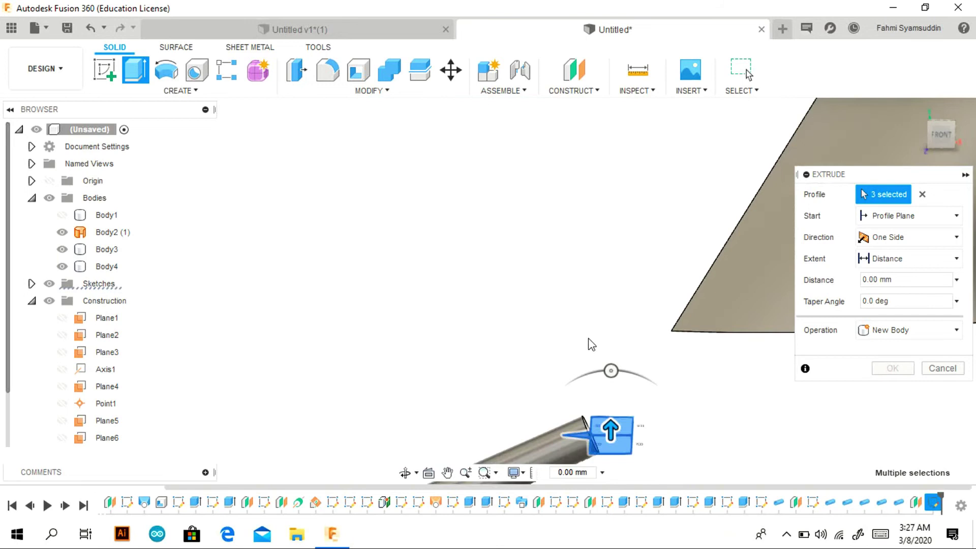
pyautogui.write('10')
pyautogui.keyDown('shift'); pyautogui.moveTo(601, 360); pyautogui.dragTo(722, 386, button='middle'); pyautogui.keyUp('shift')
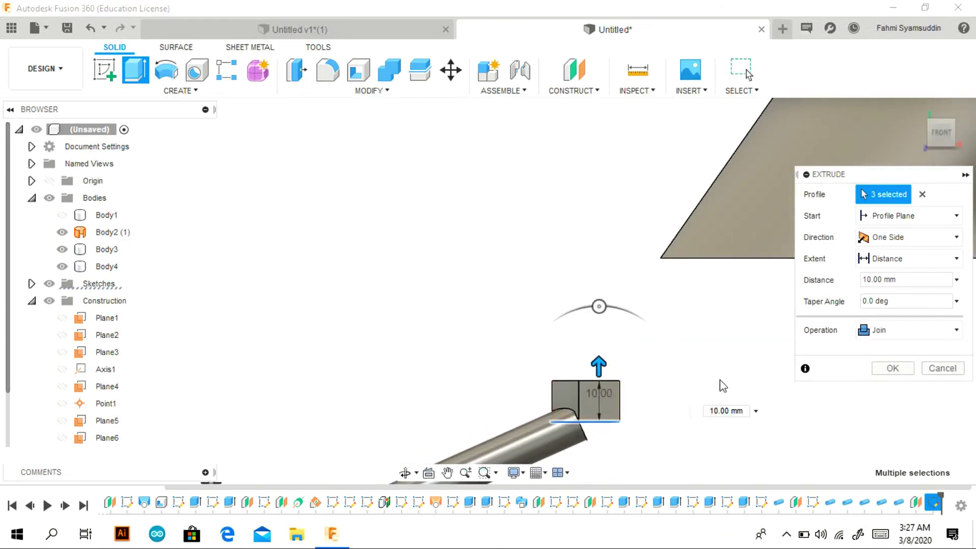
pyautogui.moveTo(592, 365); pyautogui.dragTo(597, 391)
pyautogui.click(892, 368)
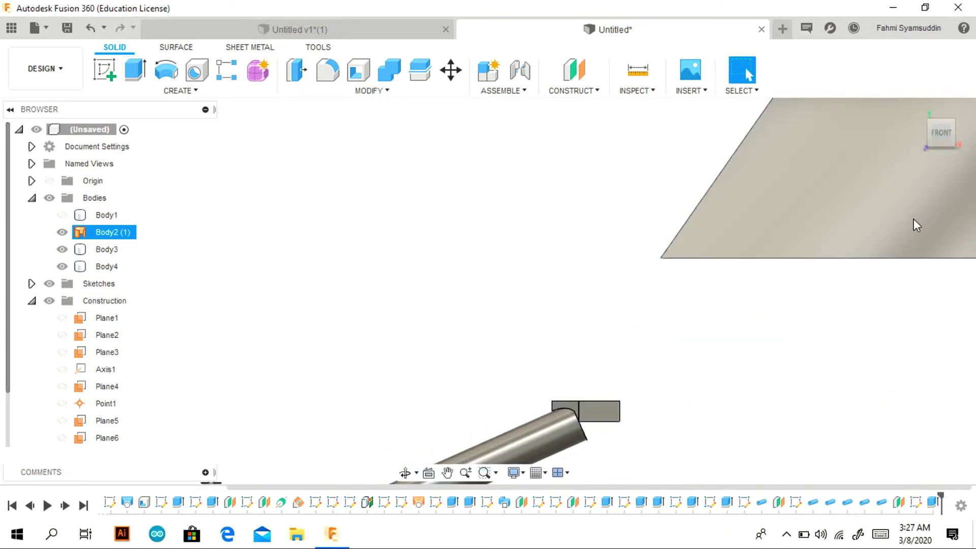
pyautogui.keyDown('shift'); pyautogui.moveTo(912, 220); pyautogui.dragTo(844, 168, button='middle'); pyautogui.keyUp('shift')
pyautogui.scroll(-5, 716, 267)
pyautogui.click(716, 267)
# Sketch a 15 × 5 mm rectangle on the plane and mirror it across the centre line.
pyautogui.press('s')
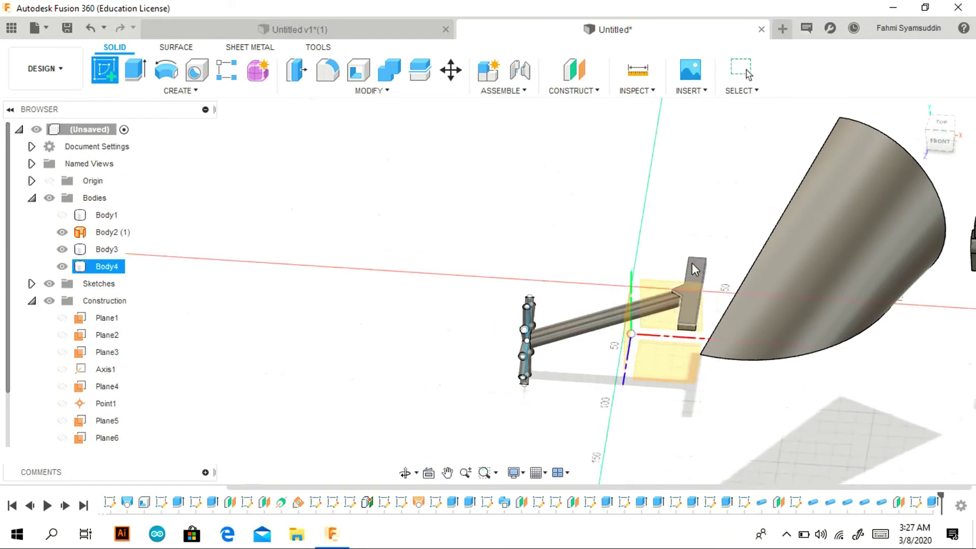
pyautogui.click(666, 300)
pyautogui.scroll(3, 527, 269)
pyautogui.press('r')
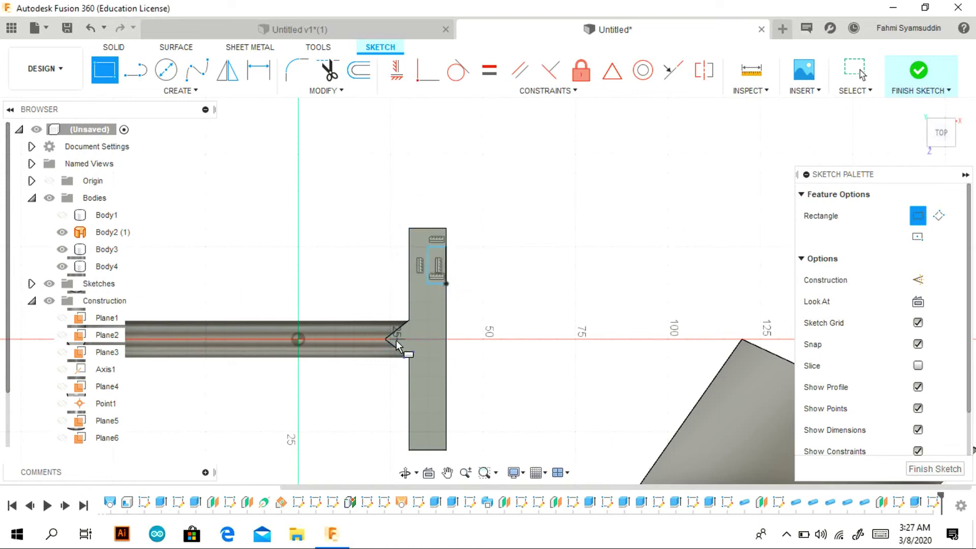
pyautogui.click(227, 69)
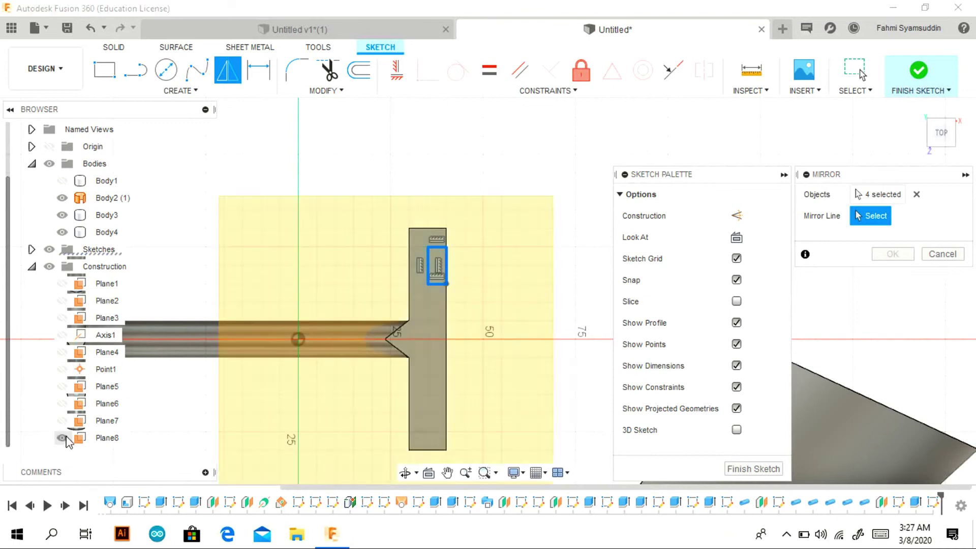
pyautogui.click(31, 249)
pyautogui.press('l')
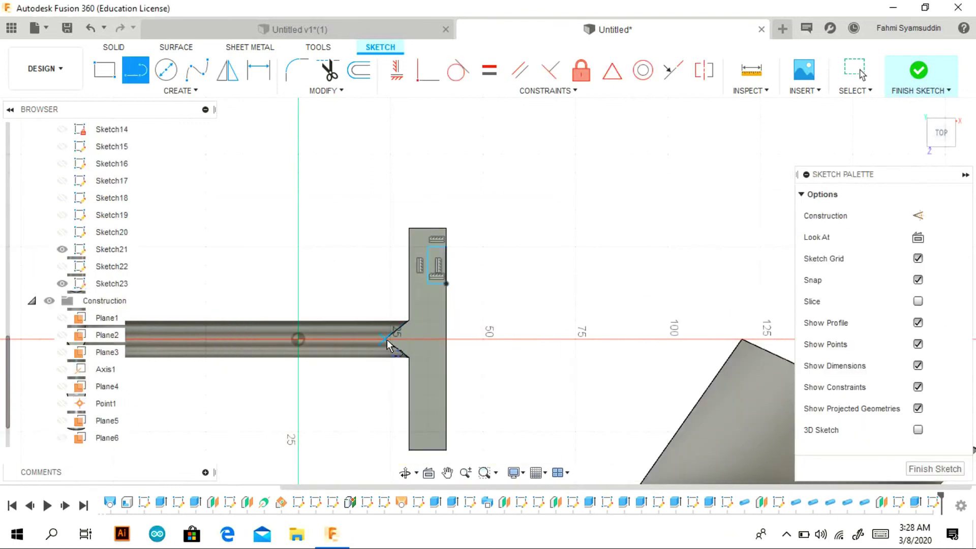
pyautogui.click(227, 70)
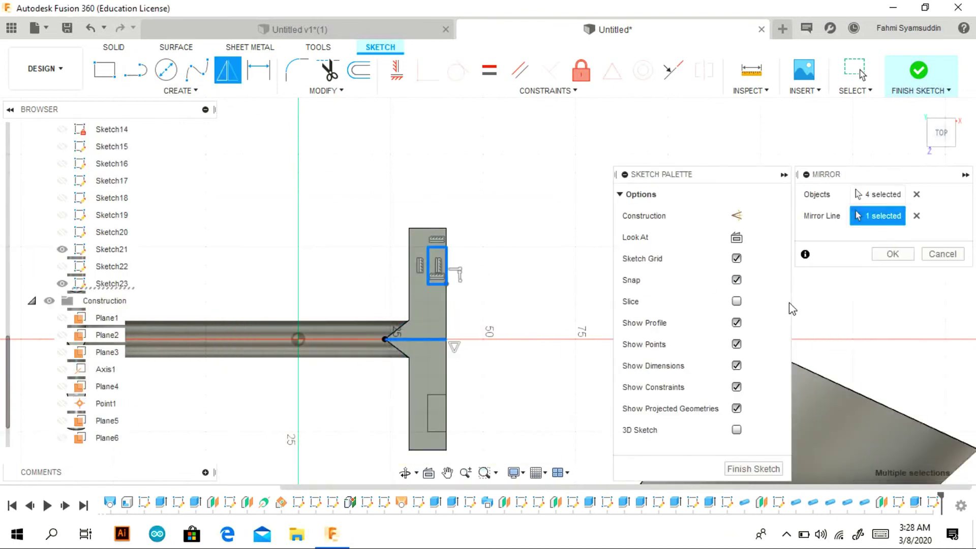
pyautogui.press('Return')
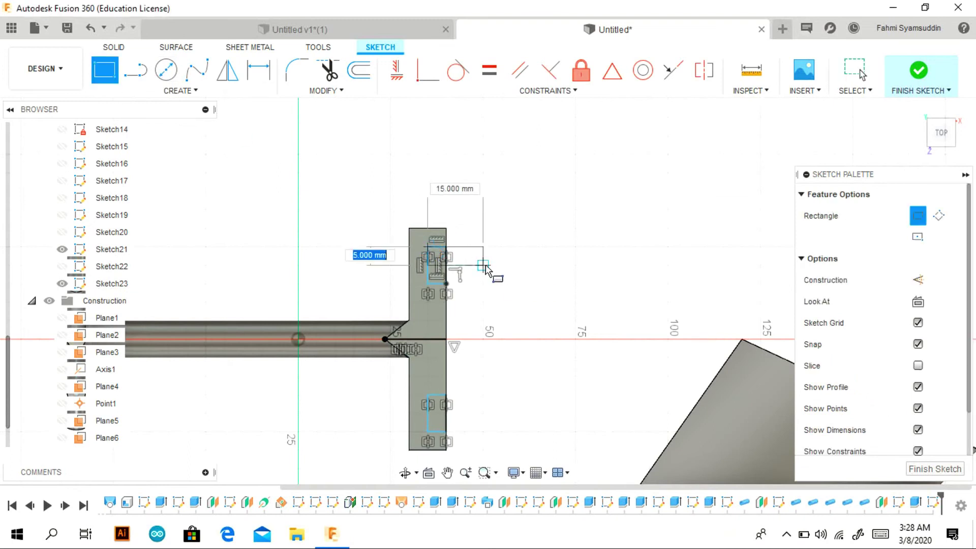
pyautogui.click(228, 70)
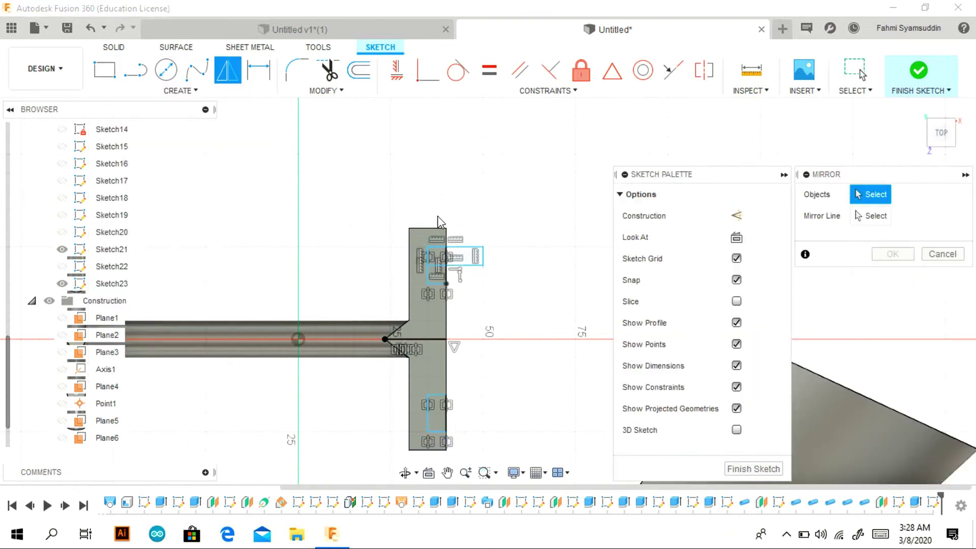
pyautogui.click(439, 339)
pyautogui.press('Return')
# Extrude the two tab profiles 5 mm, joining them to the crossbar.
pyautogui.press('e')
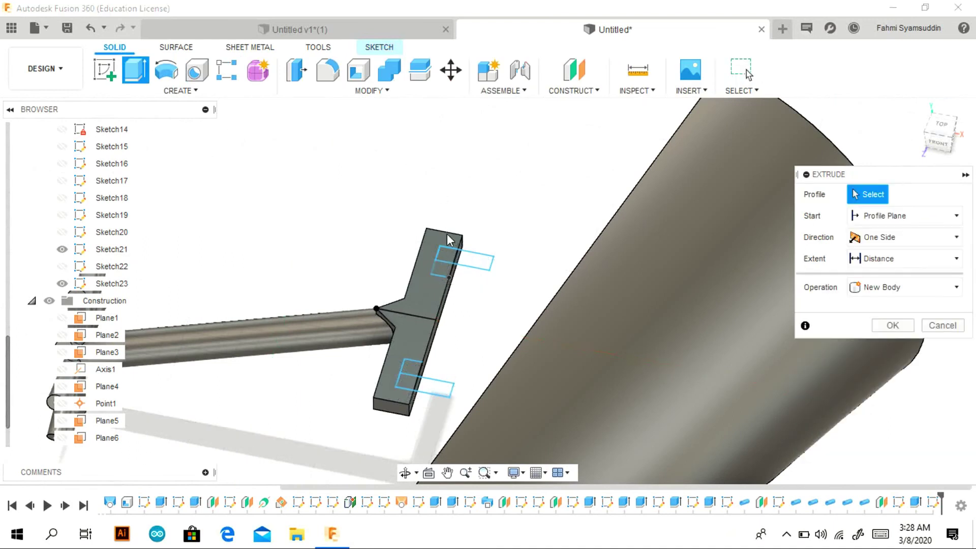
pyautogui.click(468, 263)
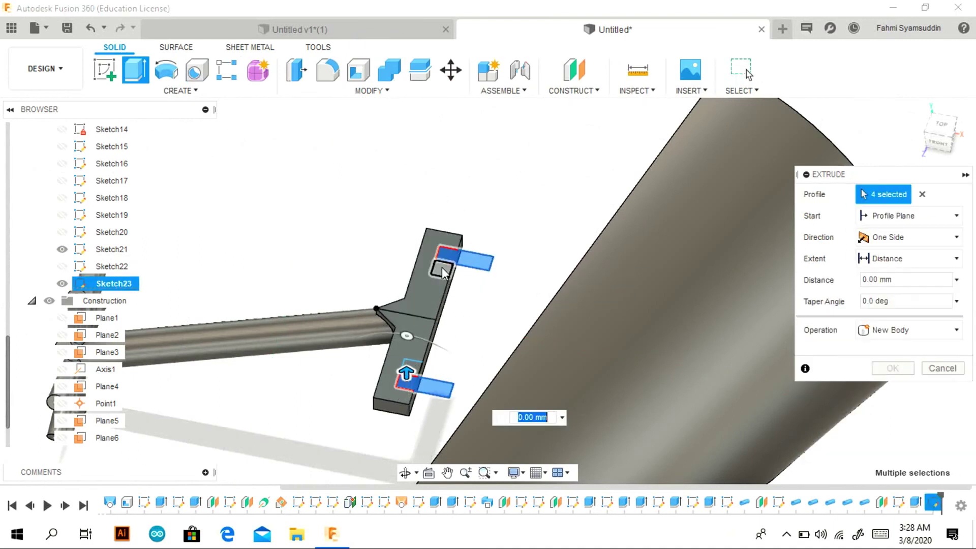
pyautogui.click(943, 144)
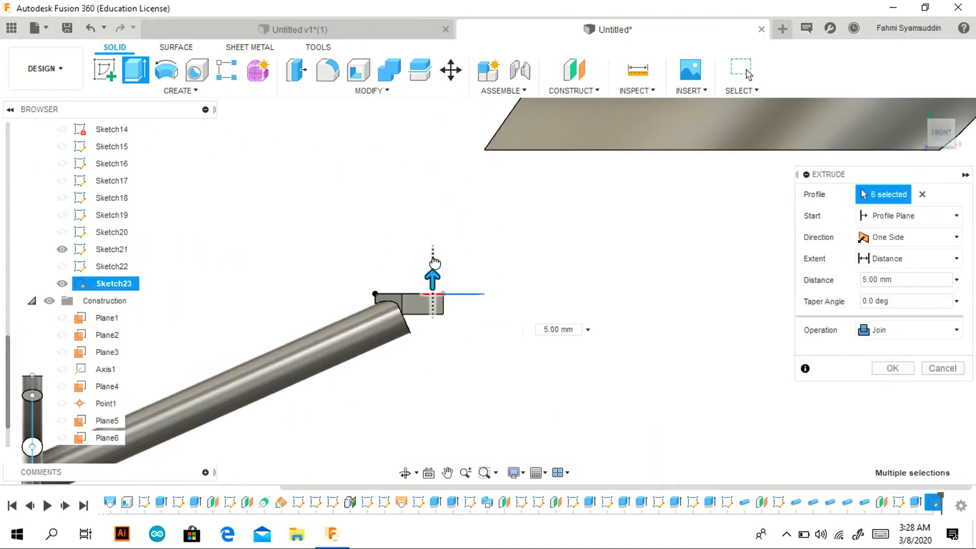
pyautogui.click(893, 368)
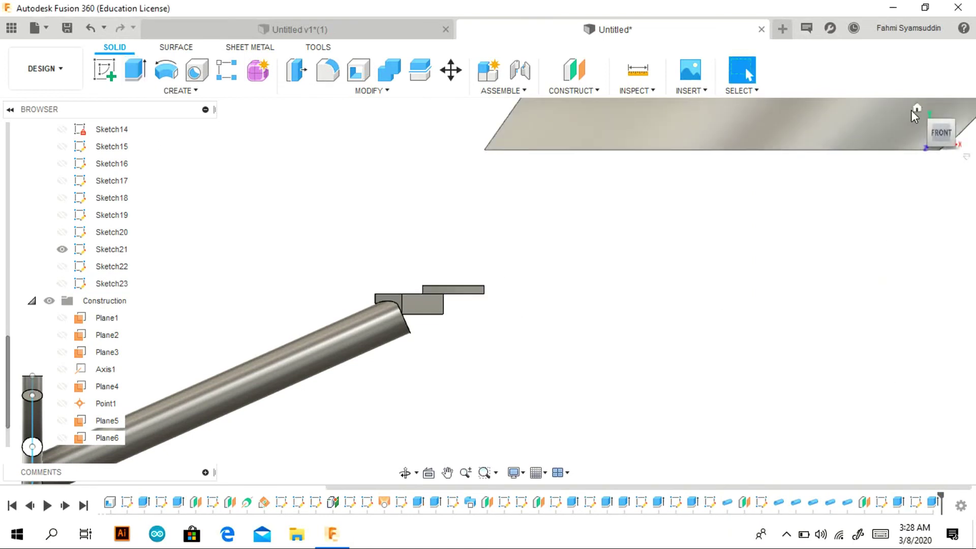
pyautogui.click(937, 130)
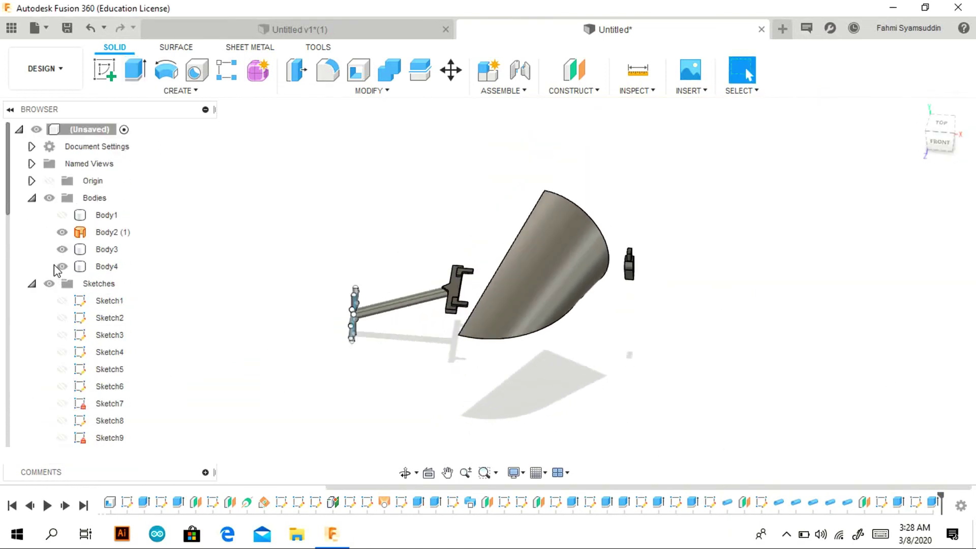
# Show Body1 again, check left and back views, and switch to the Render workspace.
pyautogui.click(62, 216)
pyautogui.click(941, 145)
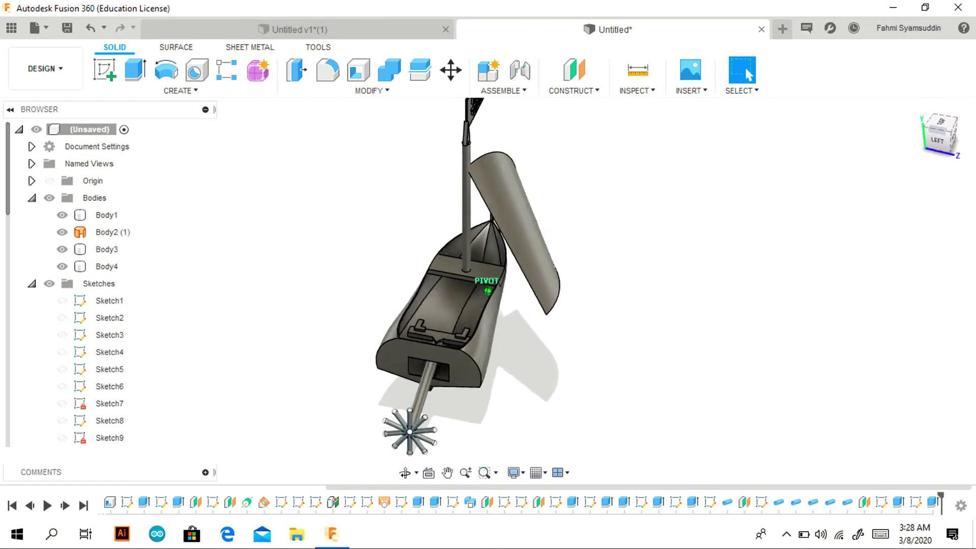
pyautogui.click(942, 138)
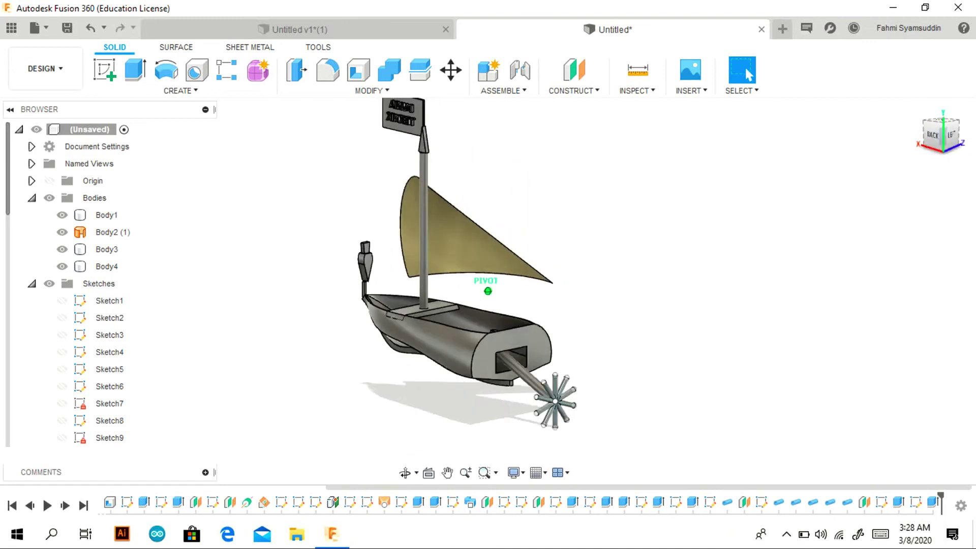
pyautogui.click(45, 69)
pyautogui.click(63, 131)
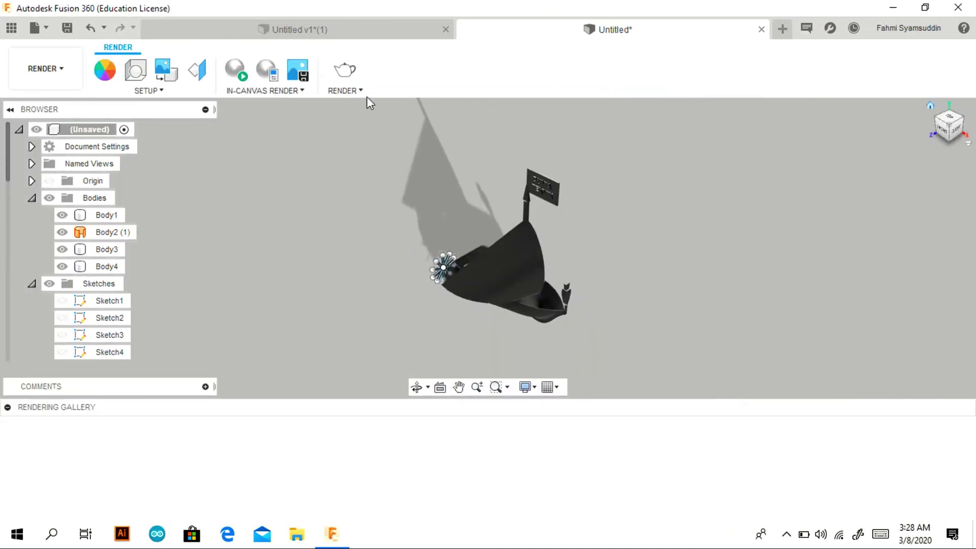
# Hide all sketches and apply red Powder Coat to the boat hull.
pyautogui.click(105, 72)
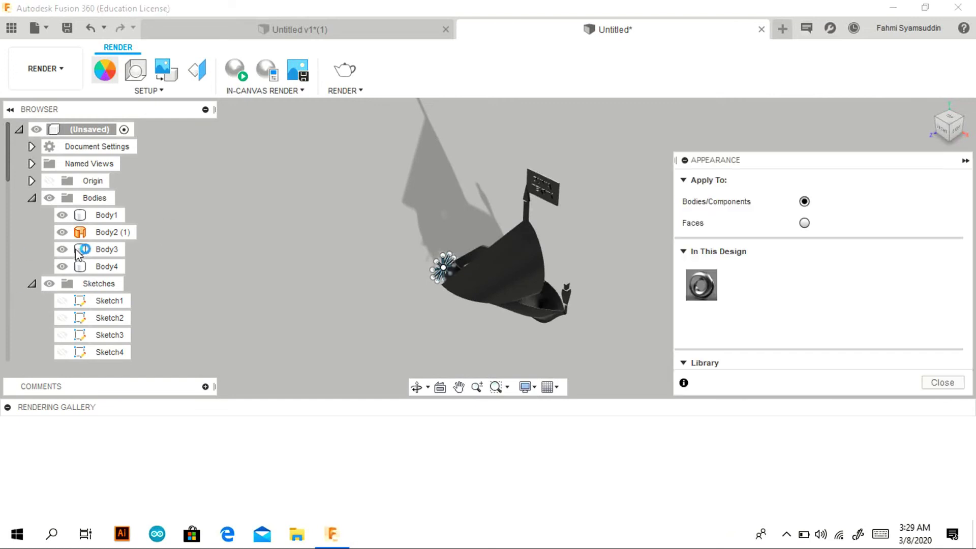
pyautogui.scroll(-2, 91, 307)
pyautogui.click(53, 199)
pyautogui.scroll(1, 60, 224)
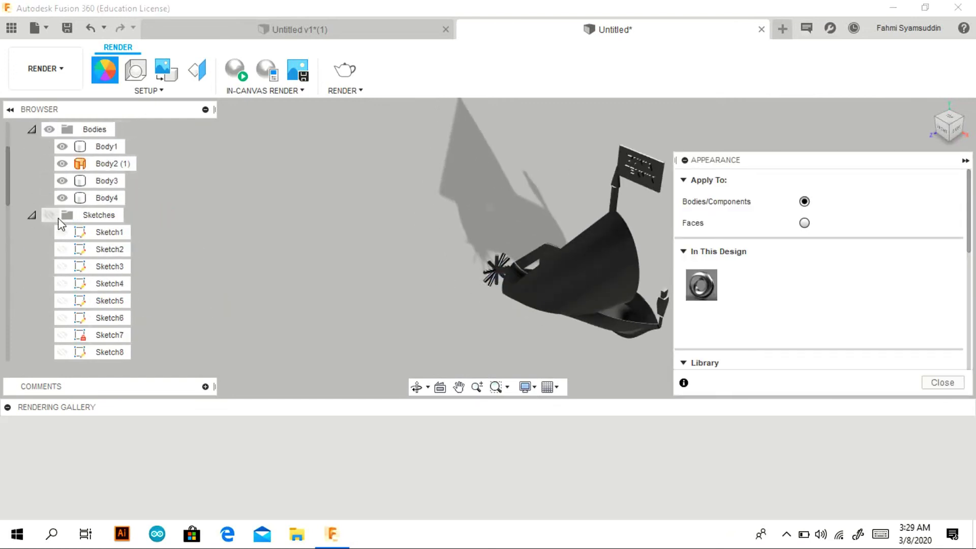
pyautogui.scroll(-3, 777, 289)
pyautogui.scroll(-2, 776, 288)
pyautogui.moveTo(718, 249); pyautogui.dragTo(626, 330)
# Apply white Powder Coat to the flag board, dismissing the warning.
pyautogui.scroll(3, 655, 168)
pyautogui.scroll(5, 660, 163)
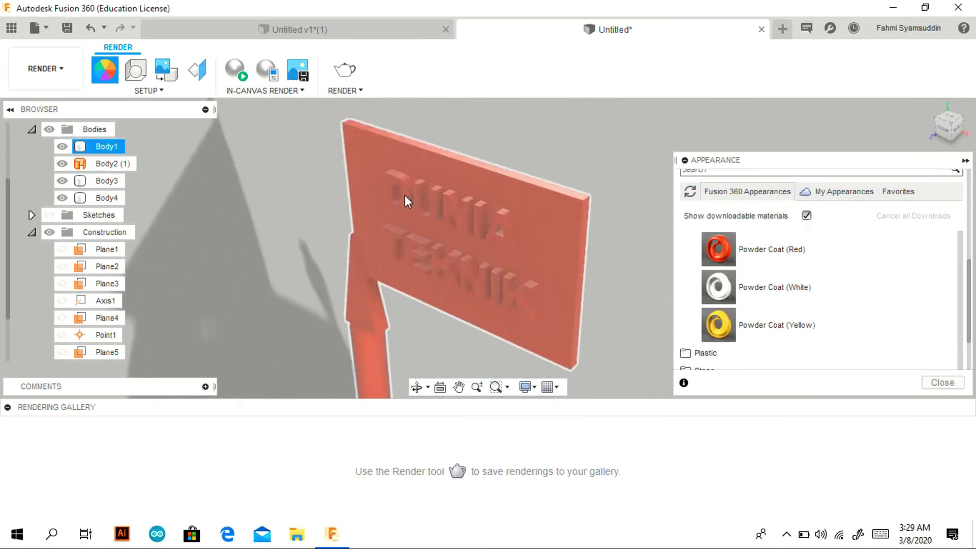
pyautogui.moveTo(402, 183); pyautogui.dragTo(409, 176, button='middle')
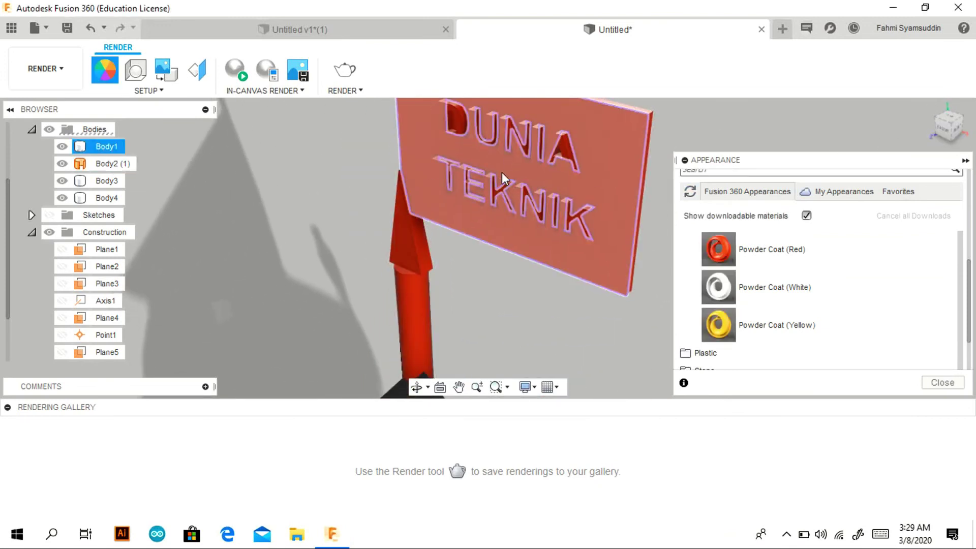
pyautogui.moveTo(718, 287); pyautogui.dragTo(606, 221)
pyautogui.scroll(-3, 319, 199)
pyautogui.scroll(-5, 319, 199)
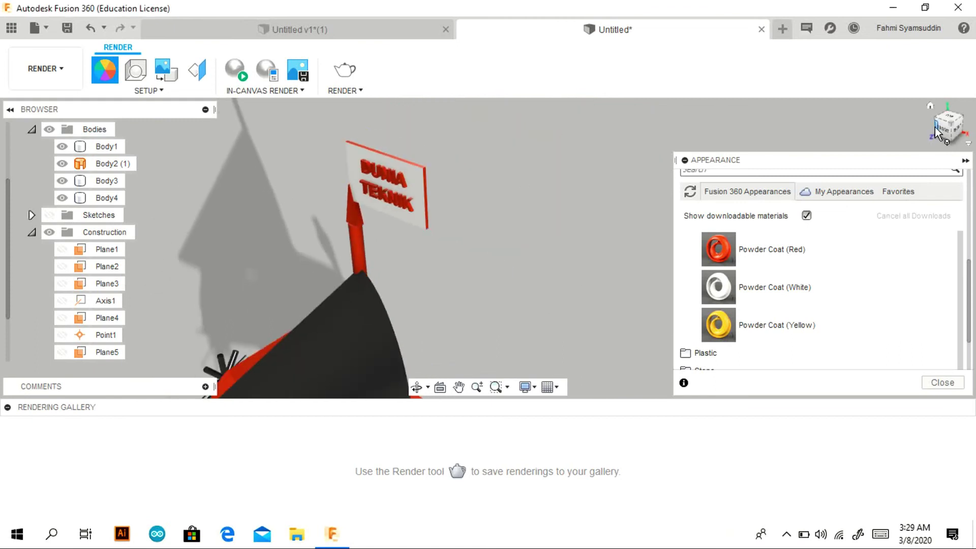
pyautogui.keyDown('shift'); pyautogui.moveTo(319, 199); pyautogui.dragTo(379, 120, button='middle'); pyautogui.keyUp('shift')
pyautogui.scroll(2, 379, 120)
pyautogui.moveTo(386, 143); pyautogui.dragTo(380, 123)
pyautogui.click(480, 254)
pyautogui.scroll(5, 382, 250)
# Apply blue Powder Coat to the curved sail and yellow Powder Coat to the stick.
pyautogui.moveTo(382, 250)
pyautogui.keyDown('shift'); pyautogui.mouseDown(button='middle')
pyautogui.moveTo(473, 226)
pyautogui.moveTo(562, 220)
pyautogui.moveTo(579, 276)
pyautogui.mouseUp(button='middle'); pyautogui.keyUp('shift')
pyautogui.scroll(5, 715, 305)
pyautogui.scroll(-5, 717, 285)
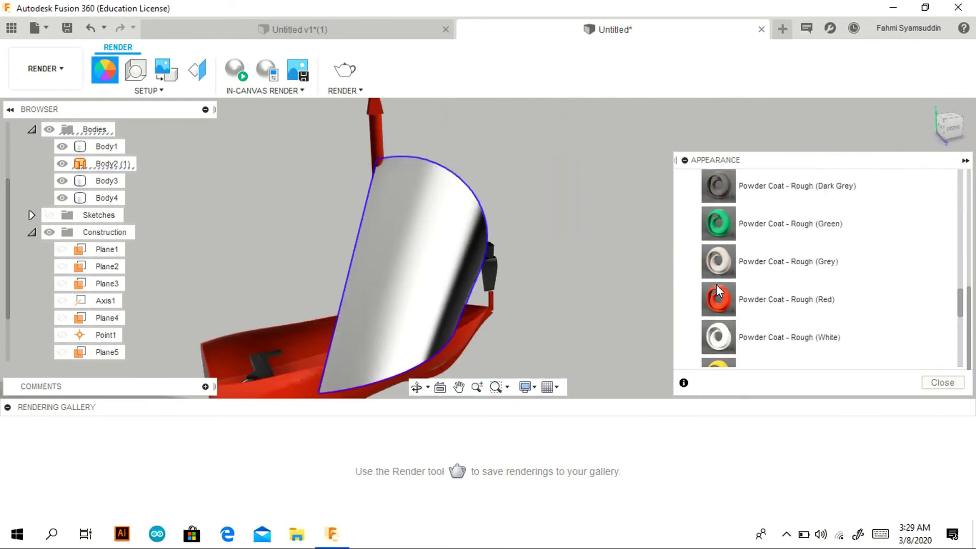
pyautogui.scroll(3, 717, 305)
pyautogui.moveTo(718, 242); pyautogui.dragTo(503, 233)
pyautogui.moveTo(503, 234)
pyautogui.keyDown('shift'); pyautogui.mouseDown(button='middle')
pyautogui.moveTo(218, 337)
pyautogui.moveTo(284, 305)
pyautogui.mouseUp(button='middle'); pyautogui.keyUp('shift')
pyautogui.scroll(-3, 716, 279)
pyautogui.moveTo(718, 262); pyautogui.dragTo(292, 276)
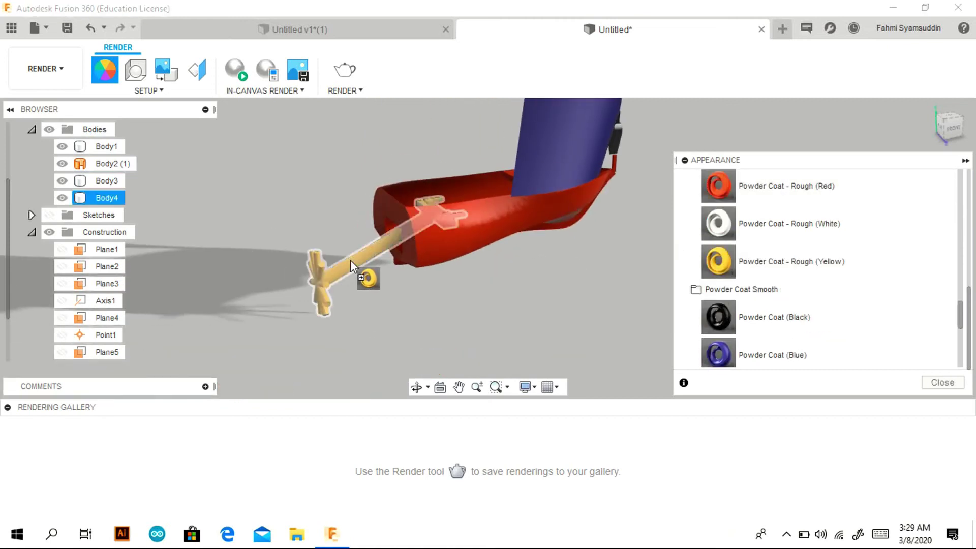
# Apply white Powder Coat to the small black piece, then drag another appearance onto the model.
pyautogui.click(958, 148)
pyautogui.scroll(-2, 717, 223)
pyautogui.scroll(-4, 716, 223)
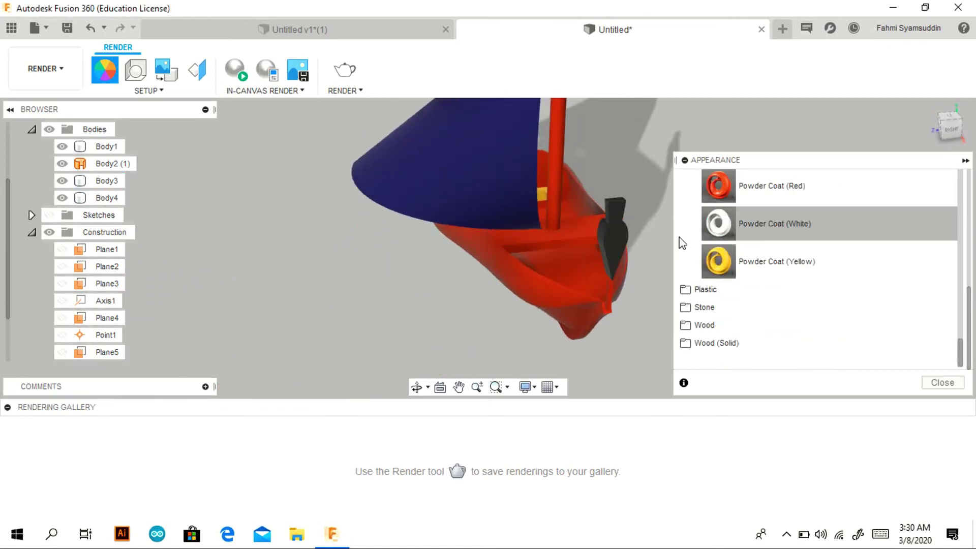
pyautogui.moveTo(659, 207); pyautogui.dragTo(619, 214)
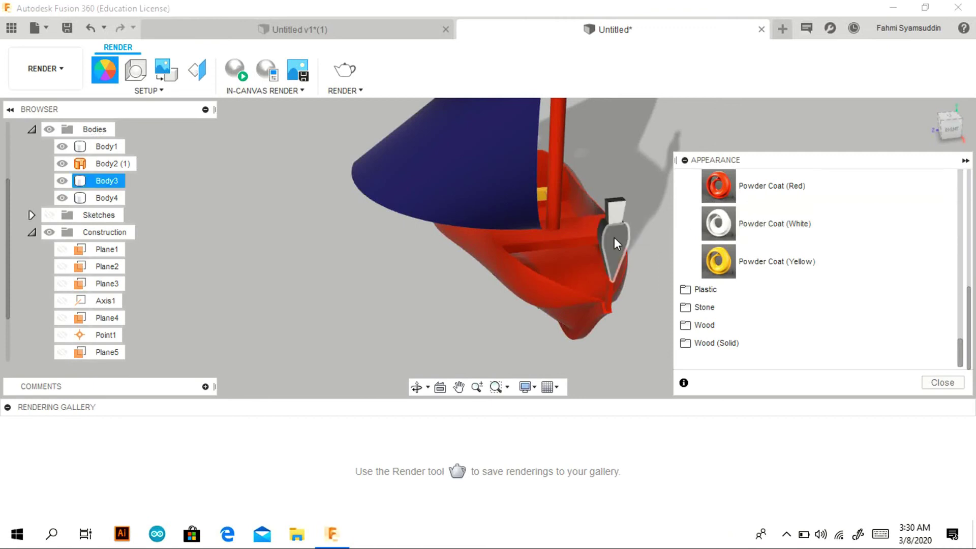
pyautogui.scroll(3, 813, 254)
pyautogui.moveTo(718, 337); pyautogui.dragTo(636, 249)
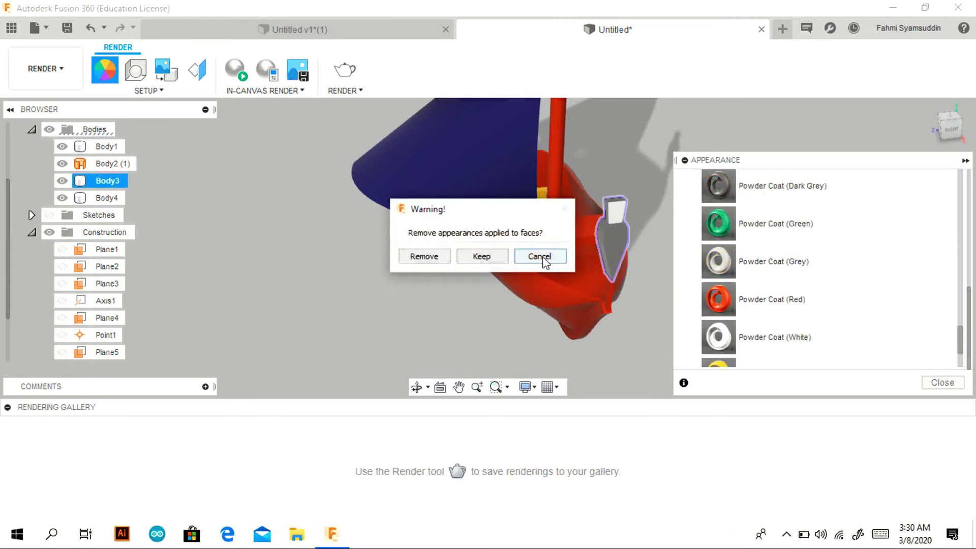
# Cancel removing the face appearances and browse the Metal Flake swatches in the Appearance panel.
pyautogui.click(540, 256)
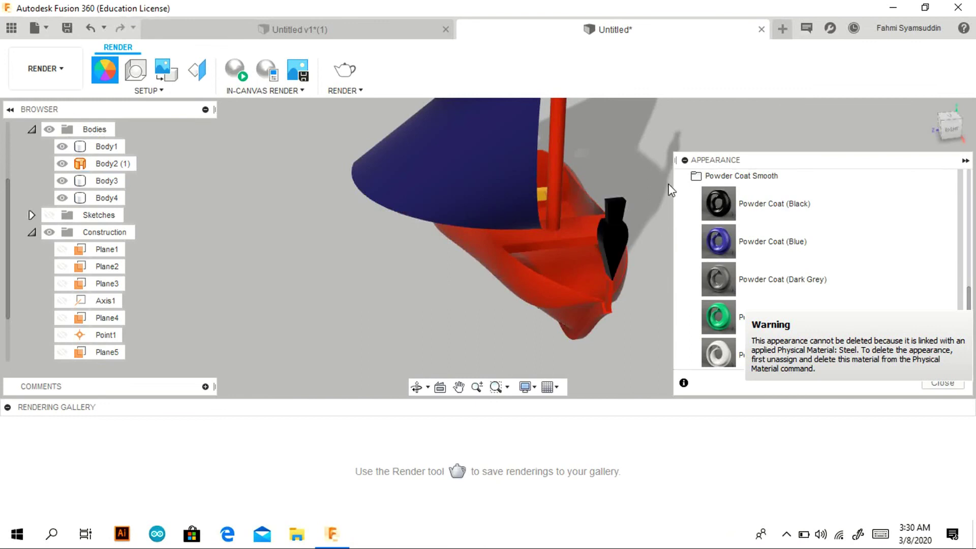
pyautogui.scroll(3, 813, 254)
pyautogui.keyDown('shift'); pyautogui.moveTo(610, 228); pyautogui.dragTo(557, 227, button='middle'); pyautogui.keyUp('shift')
pyautogui.moveTo(718, 261)
pyautogui.mouseDown()
pyautogui.moveTo(585, 260)
pyautogui.moveTo(711, 299)
pyautogui.mouseUp()
pyautogui.scroll(-2, 711, 299)
pyautogui.scroll(-2, 718, 281)
pyautogui.scroll(-1, 716, 296)
pyautogui.scroll(2, 717, 297)
pyautogui.scroll(3, 722, 297)
pyautogui.scroll(3, 701, 290)
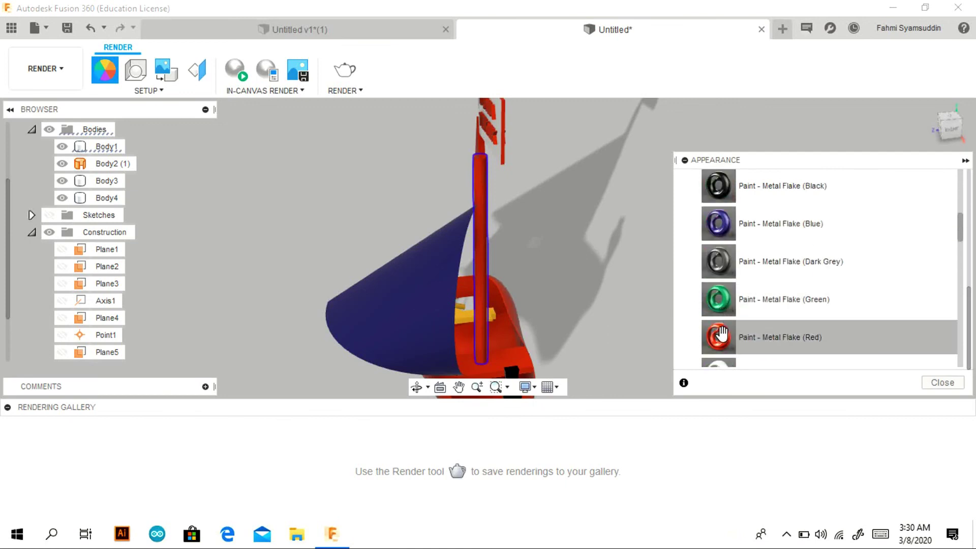
# Apply dark blue Metal Flake to the mast, black to the interior, and red to the hull.
pyautogui.moveTo(710, 223); pyautogui.dragTo(488, 277)
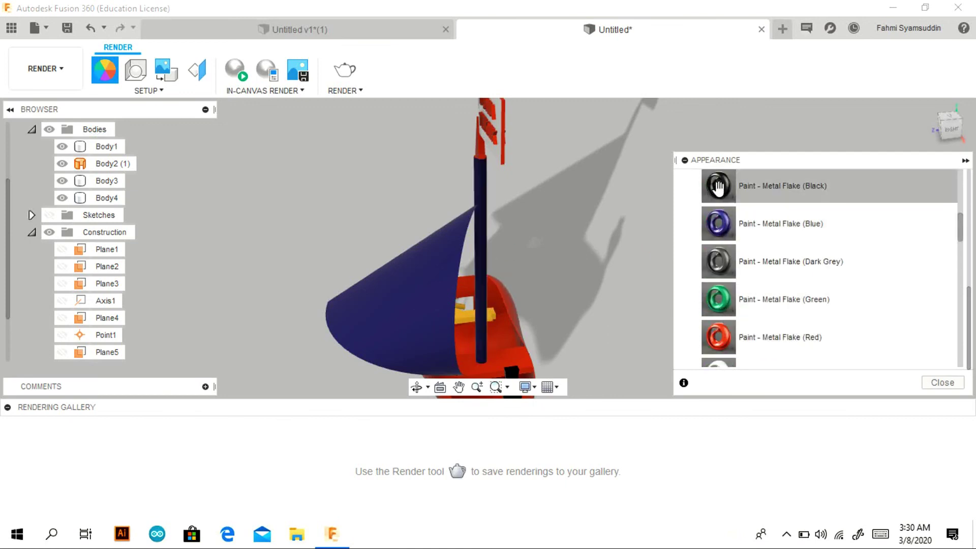
pyautogui.moveTo(649, 220)
pyautogui.keyDown('shift'); pyautogui.mouseDown(button='middle')
pyautogui.moveTo(468, 266)
pyautogui.moveTo(479, 244)
pyautogui.mouseUp(button='middle'); pyautogui.keyUp('shift')
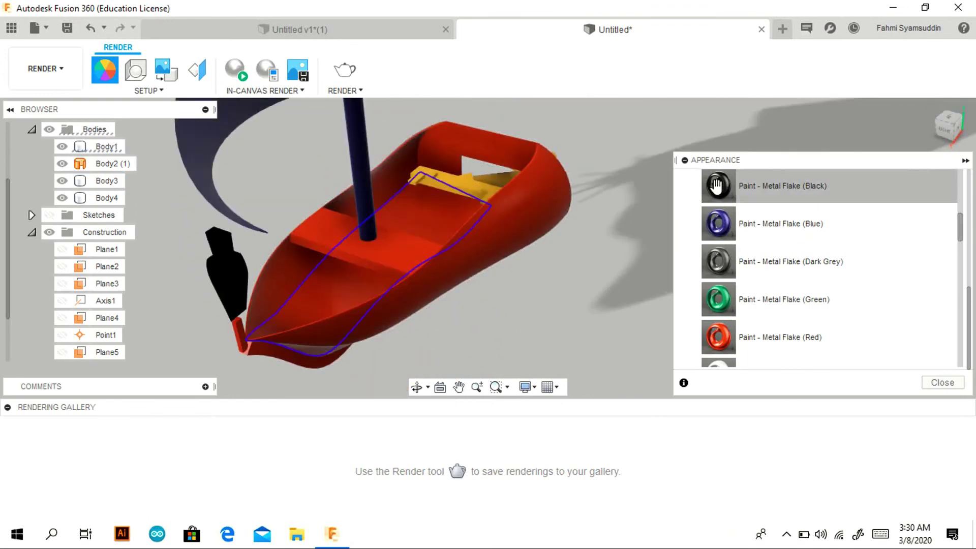
pyautogui.moveTo(716, 186); pyautogui.dragTo(459, 246)
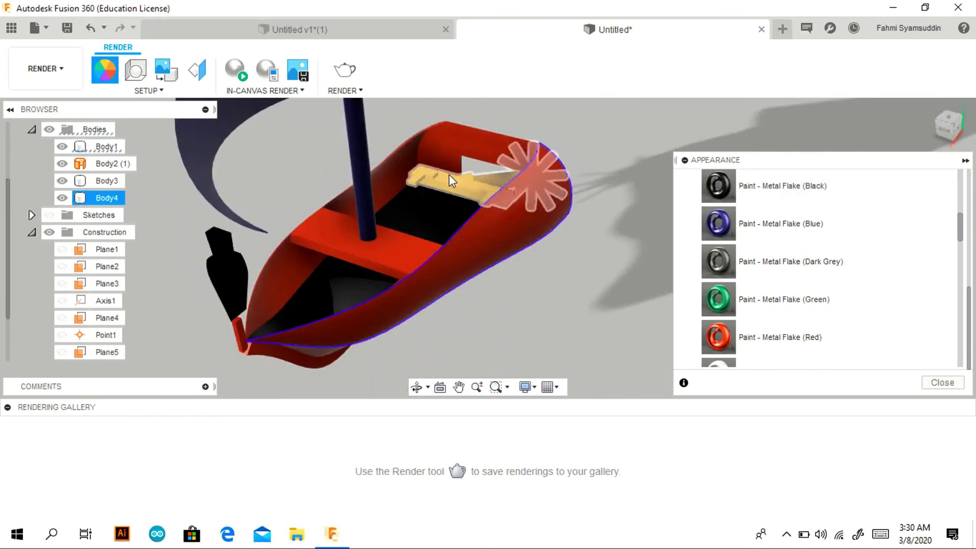
pyautogui.moveTo(718, 336); pyautogui.dragTo(401, 247)
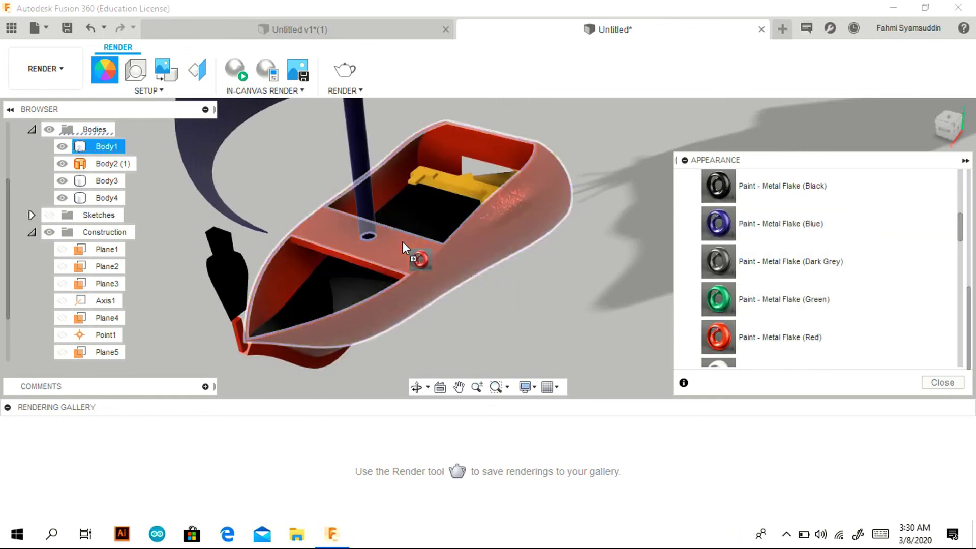
pyautogui.keyDown('shift'); pyautogui.moveTo(402, 247); pyautogui.dragTo(332, 288, button='middle'); pyautogui.keyUp('shift')
# Make the propeller black and shaft silver Metal Flake, then paint the sail yellow.
pyautogui.click(332, 288)
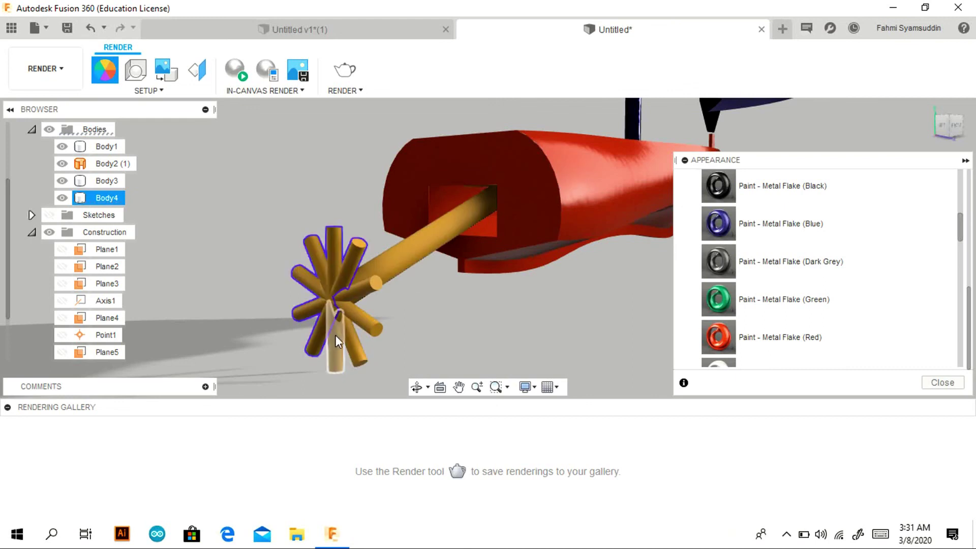
pyautogui.moveTo(701, 192); pyautogui.dragTo(337, 290)
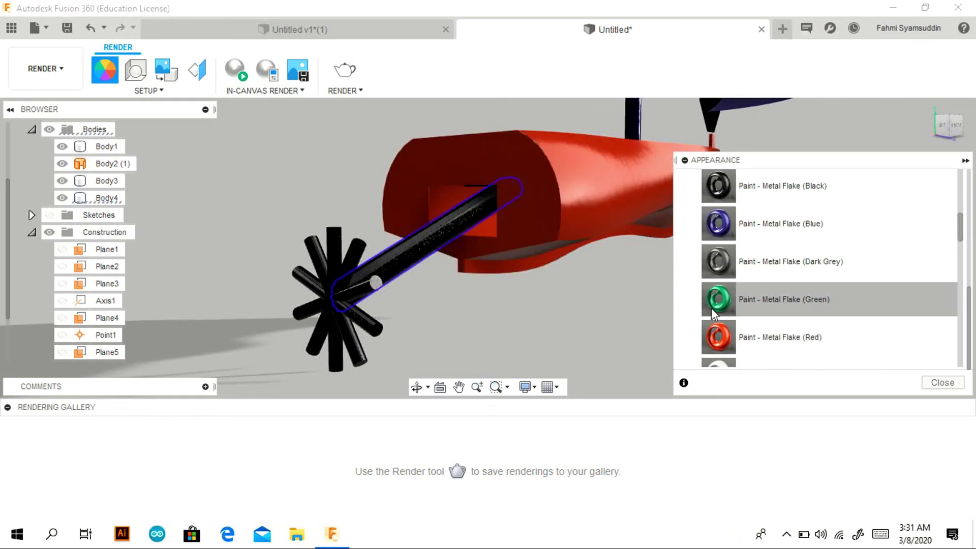
pyautogui.scroll(-3, 717, 294)
pyautogui.moveTo(717, 262); pyautogui.dragTo(437, 236)
pyautogui.moveTo(322, 216)
pyautogui.keyDown('shift'); pyautogui.mouseDown(button='middle')
pyautogui.moveTo(483, 252)
pyautogui.moveTo(557, 152)
pyautogui.moveTo(793, 148)
pyautogui.mouseUp(button='middle'); pyautogui.keyUp('shift')
pyautogui.moveTo(701, 300); pyautogui.dragTo(430, 240)
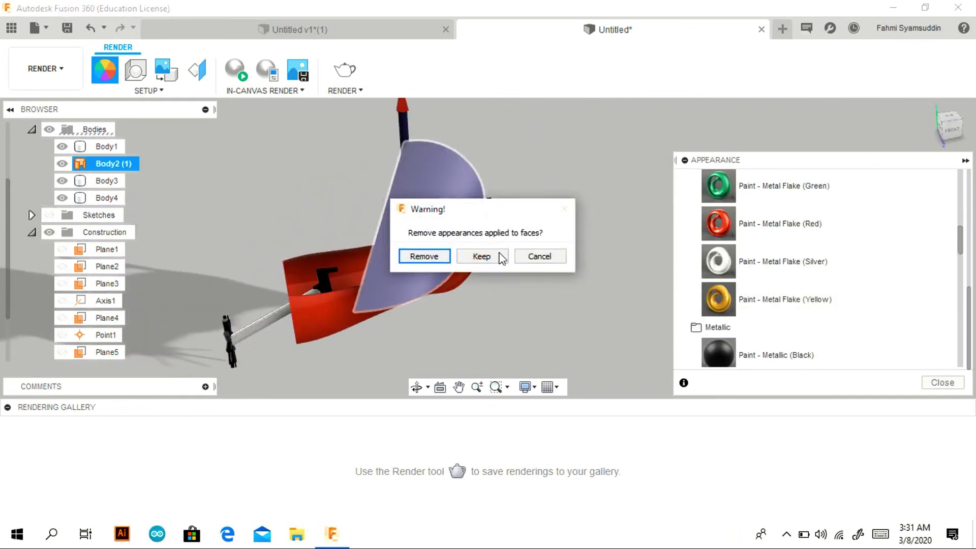
# Keep the existing face appearances and paint the front flag lettering red Metal Flake.
pyautogui.click(499, 257)
pyautogui.keyDown('shift'); pyautogui.moveTo(816, 122); pyautogui.dragTo(864, 132, button='middle'); pyautogui.keyUp('shift')
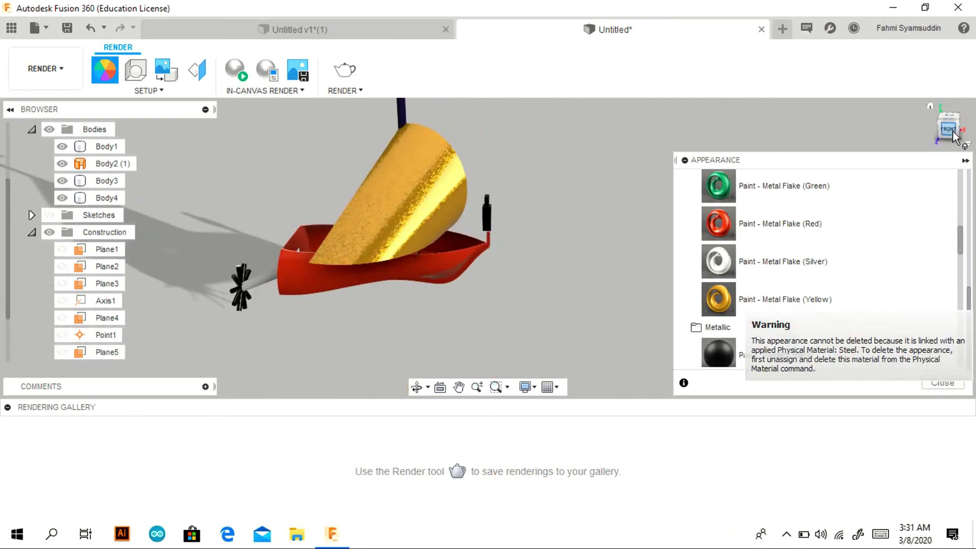
pyautogui.click(385, 287)
pyautogui.scroll(3, 376, 264)
pyautogui.moveTo(718, 261); pyautogui.dragTo(390, 237)
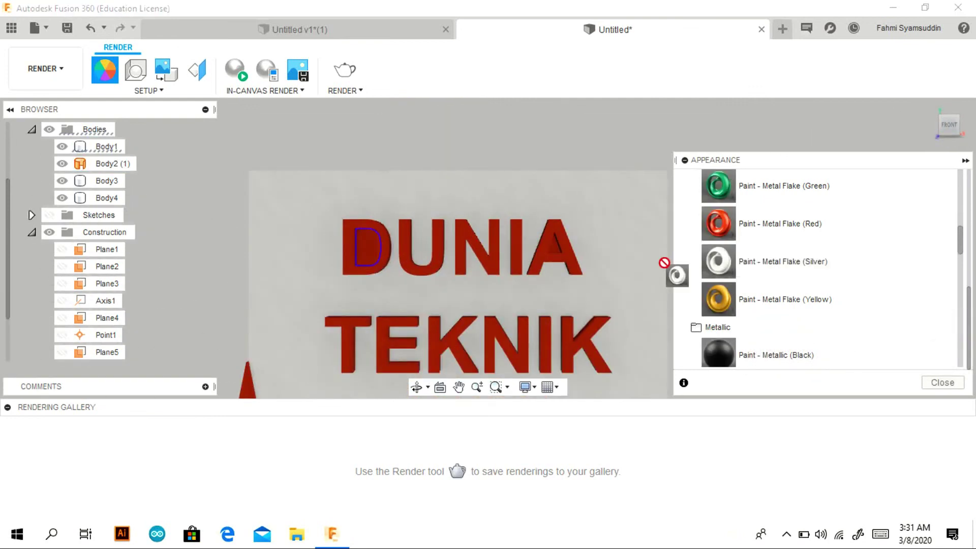
# View the back of the flag, return to an angled boat view, and close the appearance panel.
pyautogui.scroll(3, 550, 248)
pyautogui.scroll(-3, 539, 259)
pyautogui.scroll(-2, 532, 273)
pyautogui.click(955, 129)
pyautogui.click(535, 280)
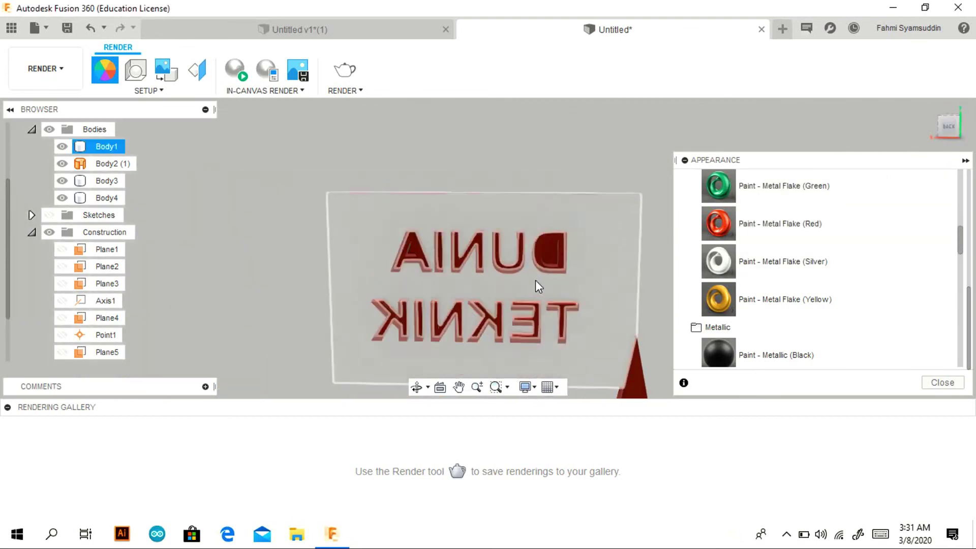
pyautogui.scroll(4, 380, 245)
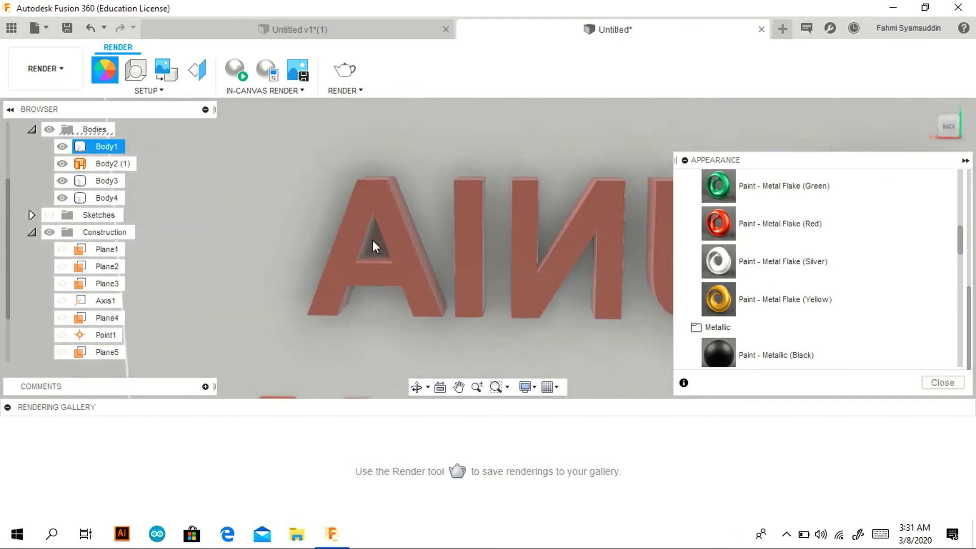
pyautogui.scroll(-2, 376, 243)
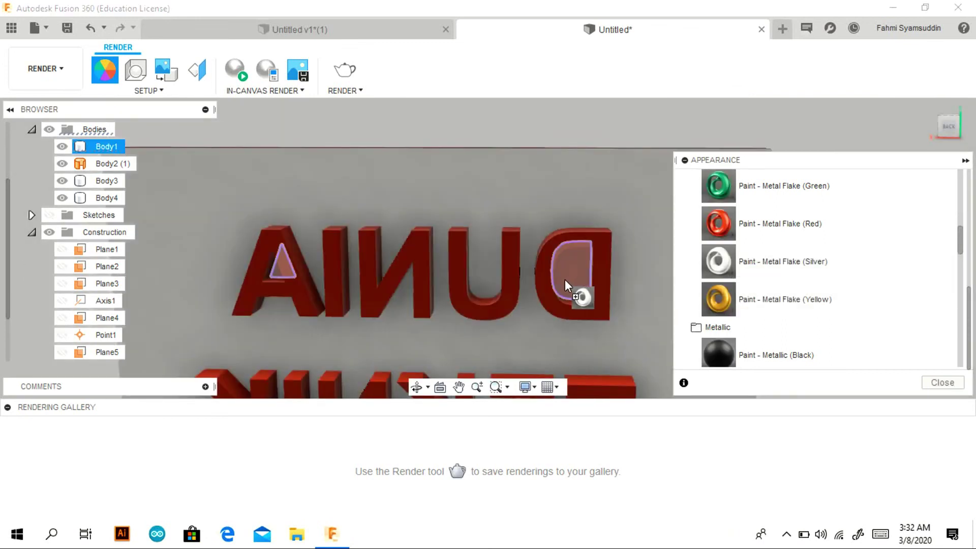
pyautogui.scroll(-3, 565, 279)
pyautogui.click(937, 118)
pyautogui.click(942, 383)
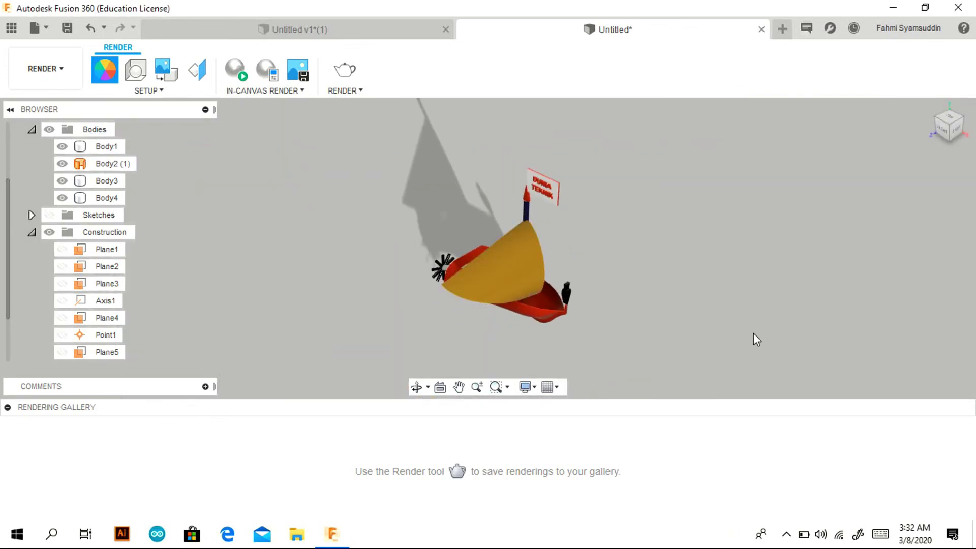
# Raise the Render scene brightness to 6811.594 lx in Scene Settings.
pyautogui.click(54, 72)
pyautogui.click(58, 102)
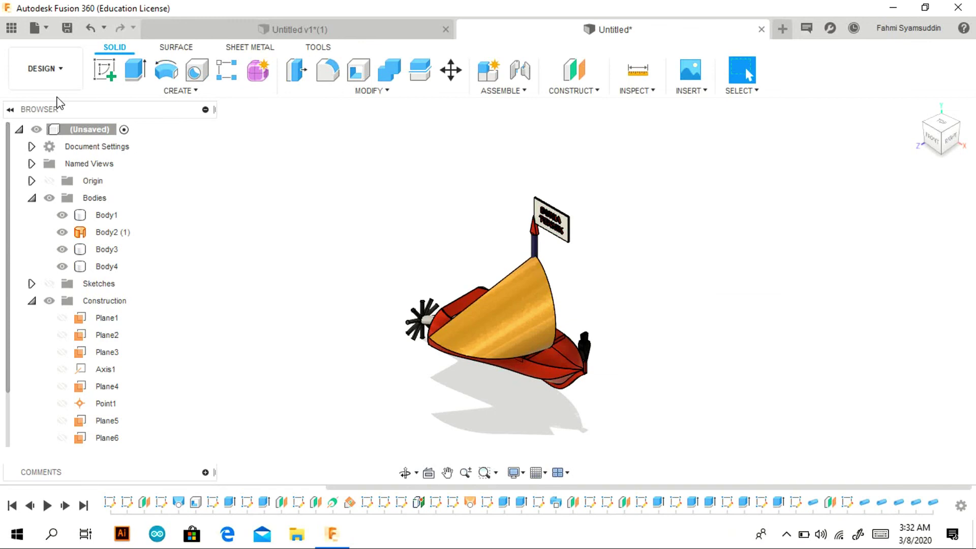
pyautogui.click(43, 69)
pyautogui.click(65, 135)
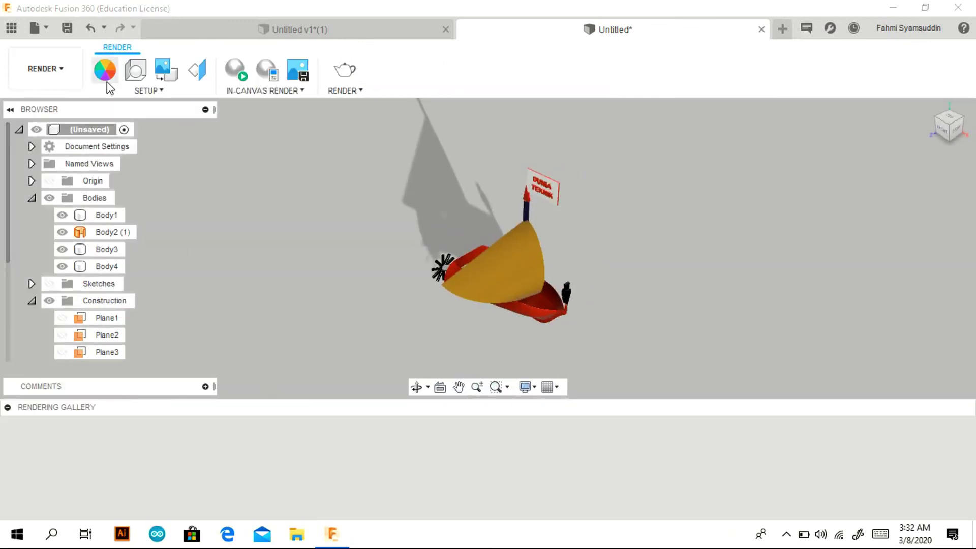
pyautogui.moveTo(860, 240); pyautogui.dragTo(893, 239)
pyautogui.click(948, 143)
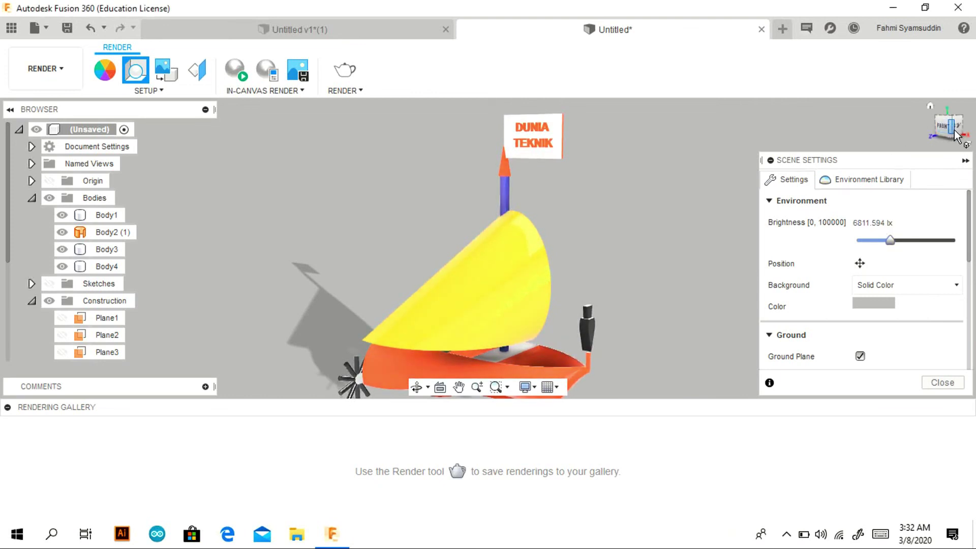
pyautogui.click(957, 136)
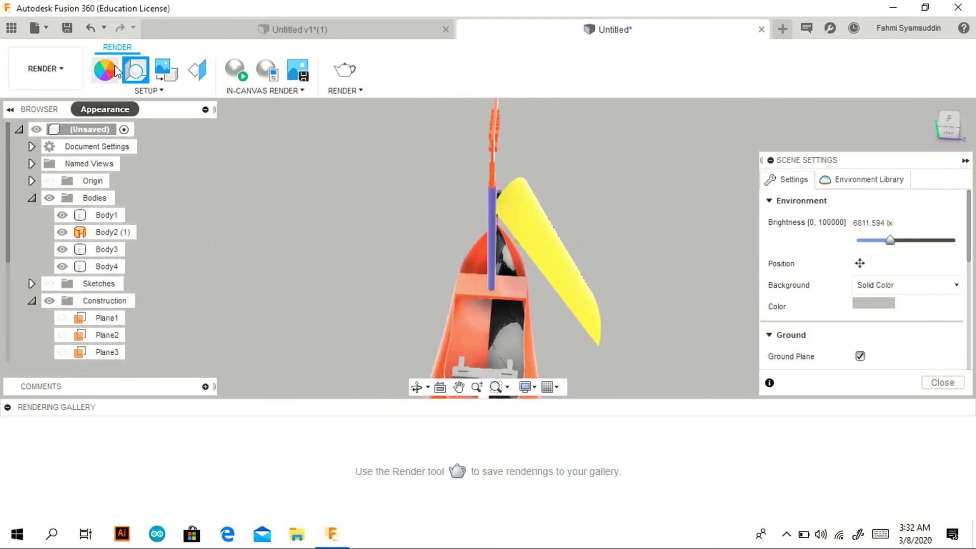
pyautogui.press('Escape')
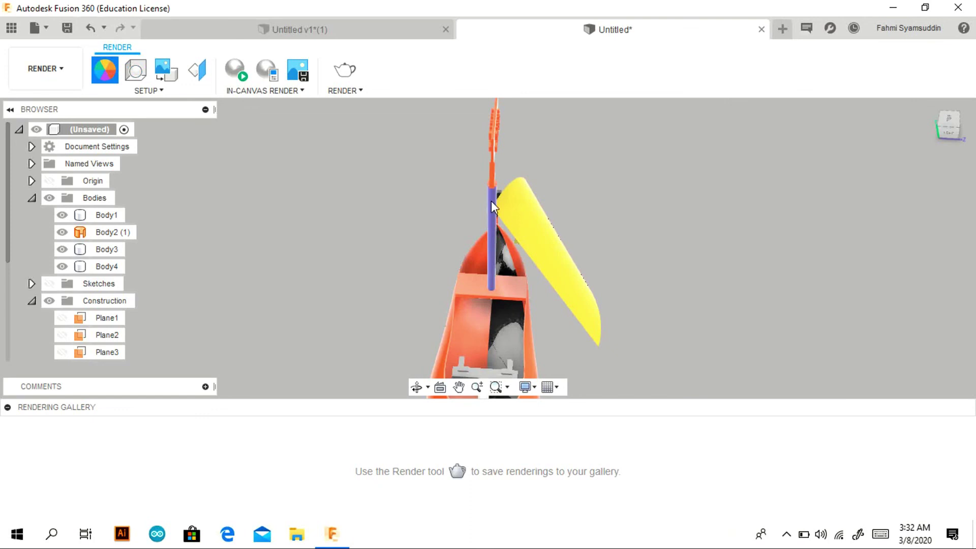
# Drop one more appearance onto the hull and head back to the Design workspace.
pyautogui.press('a')
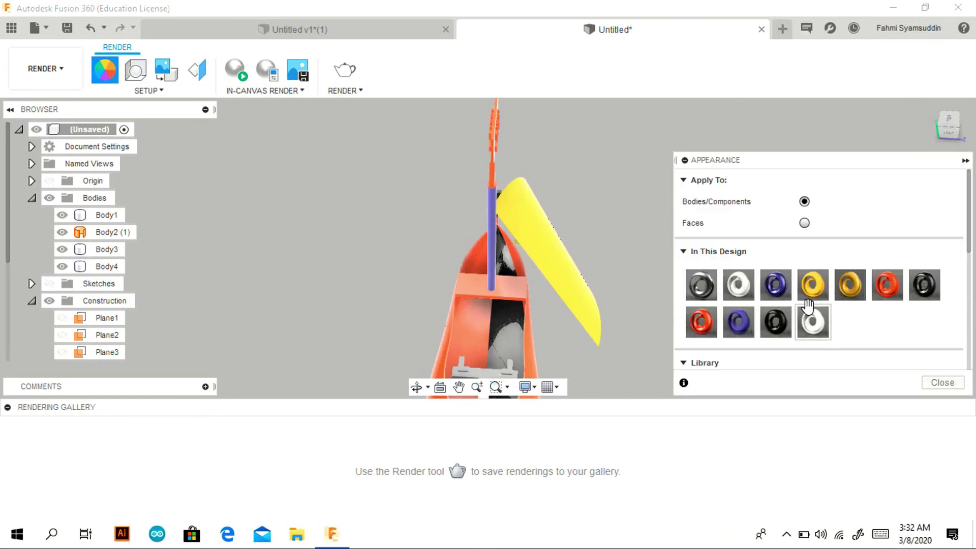
pyautogui.moveTo(862, 292); pyautogui.dragTo(480, 312)
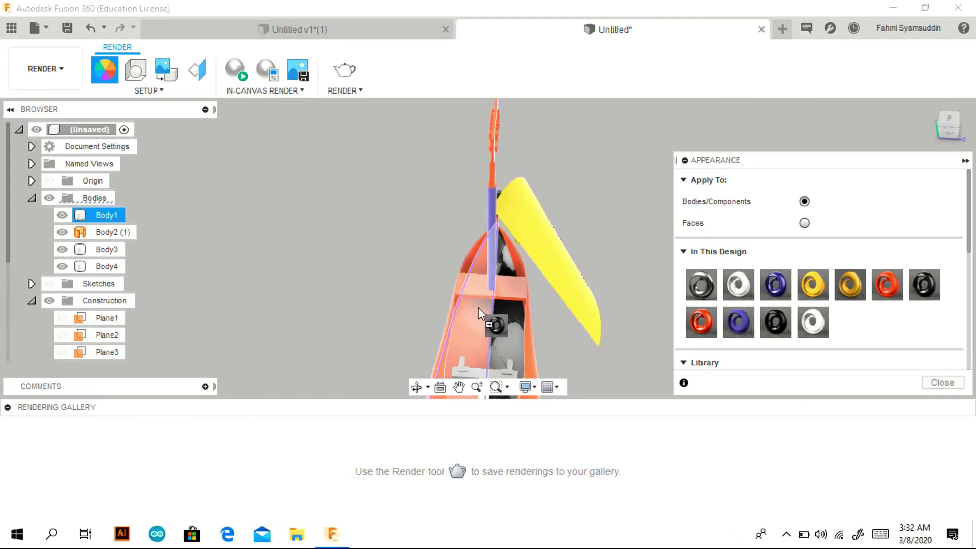
pyautogui.click(935, 387)
pyautogui.click(46, 68)
pyautogui.click(31, 100)
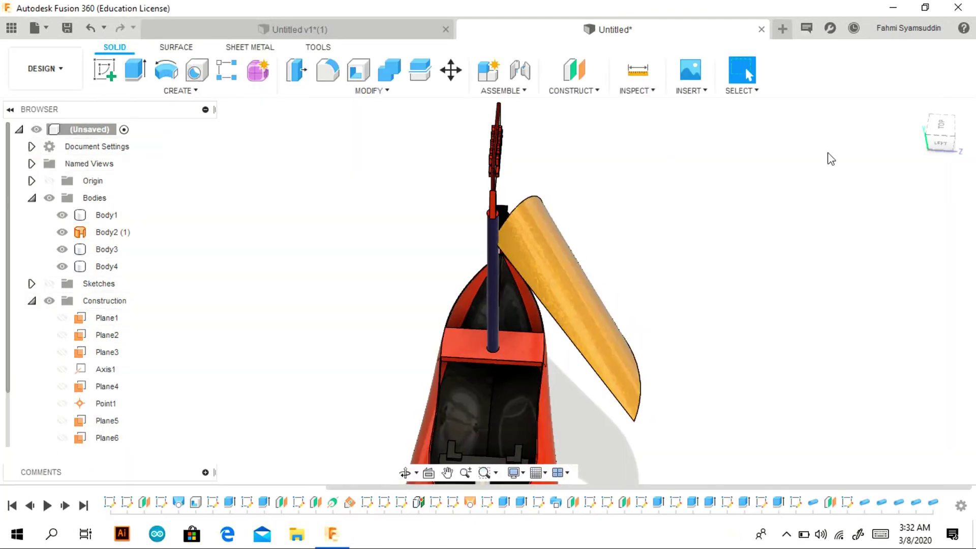
pyautogui.click(926, 111)
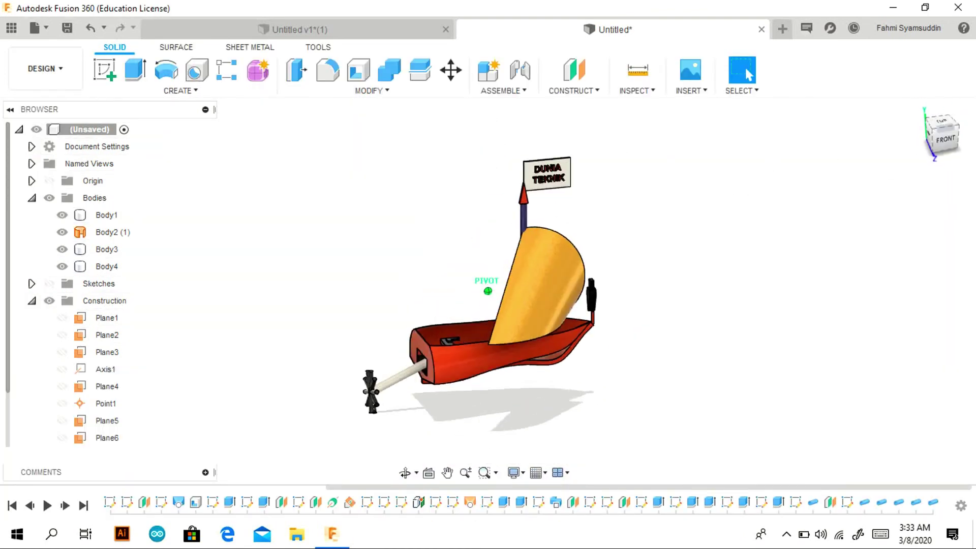
pyautogui.moveTo(487, 290)
pyautogui.keyDown('shift'); pyautogui.mouseDown(button='middle')
pyautogui.moveTo(721, 254)
pyautogui.moveTo(672, 287)
pyautogui.mouseUp(button='middle'); pyautogui.keyUp('shift')
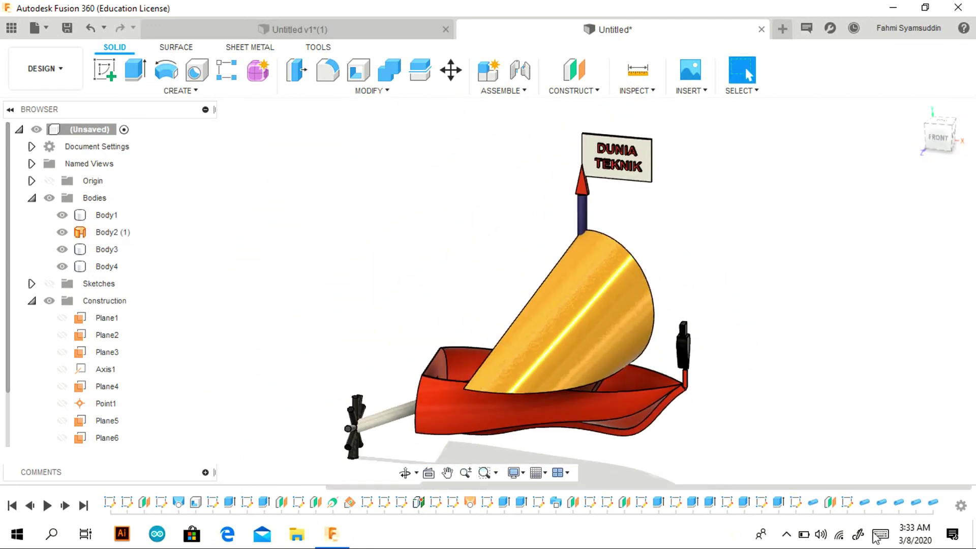